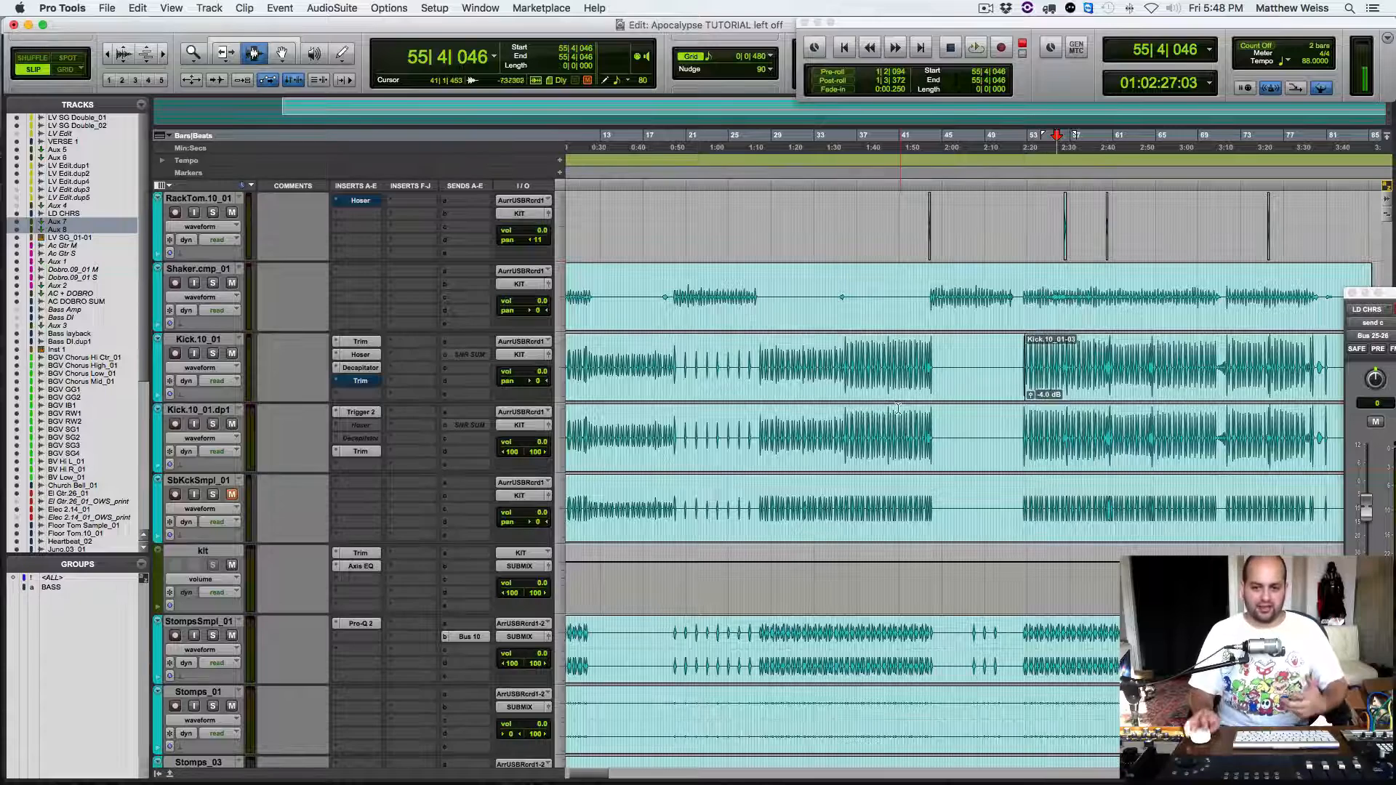
Step: Place the playback start just before the kick re-enters near bar 52 and listen to the section that follows
left_click(1022, 434)
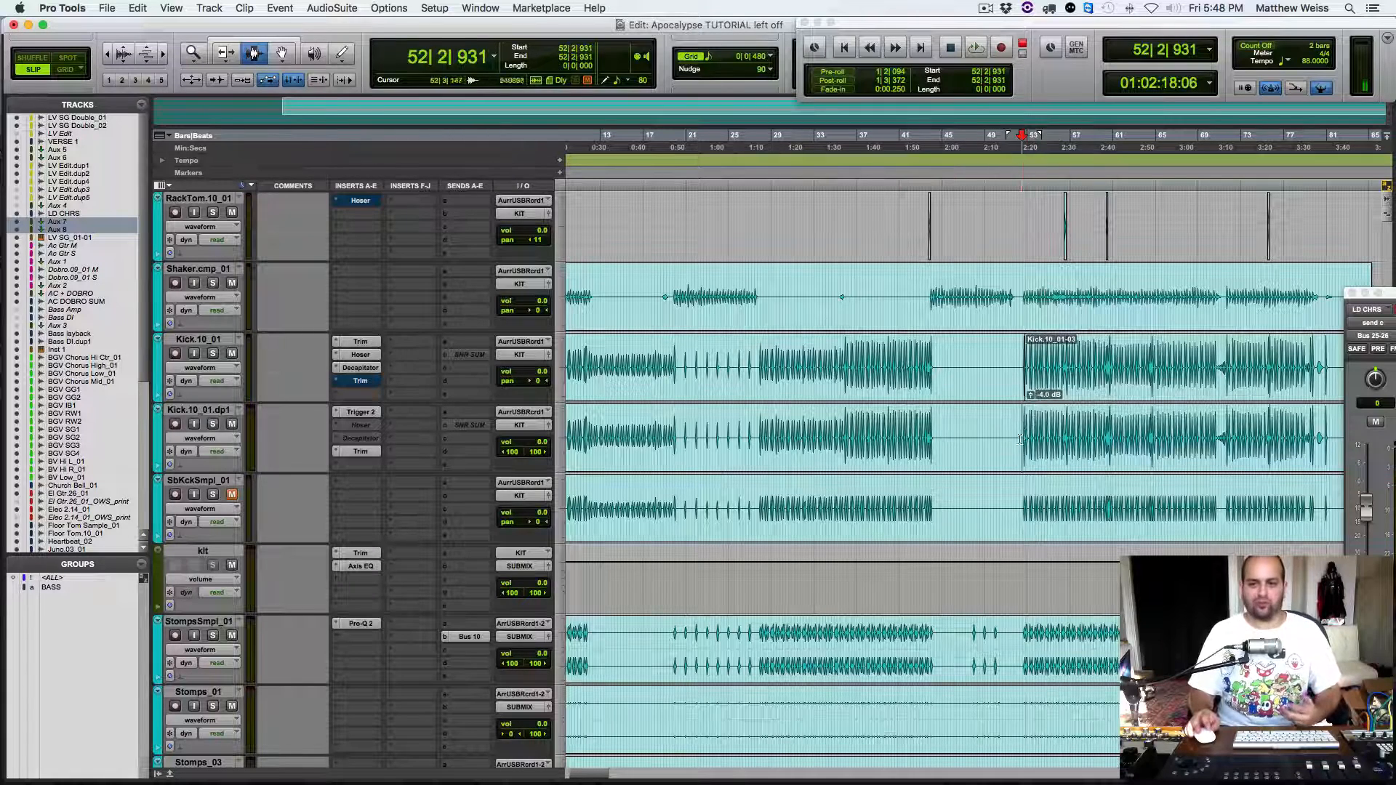
key("super+bracketright")
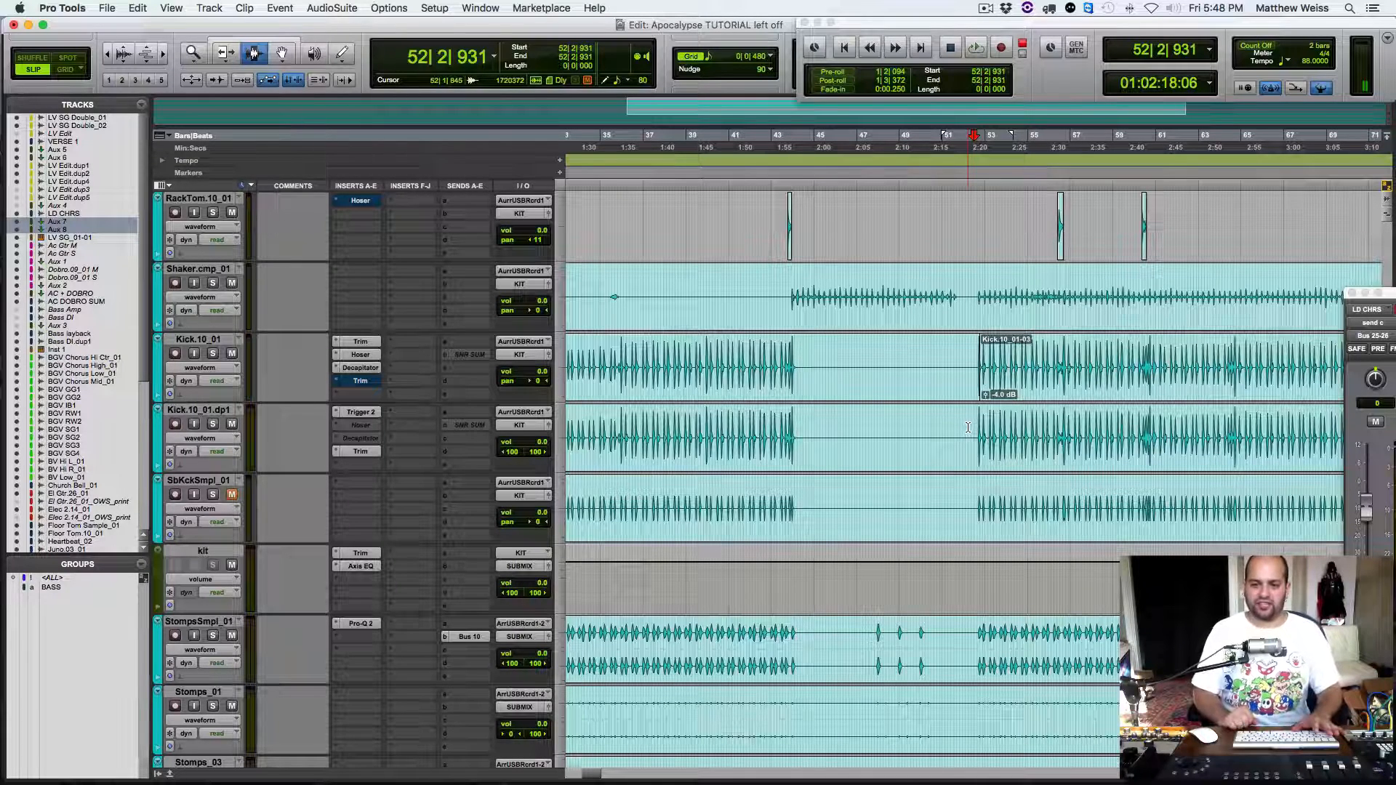
key("space")
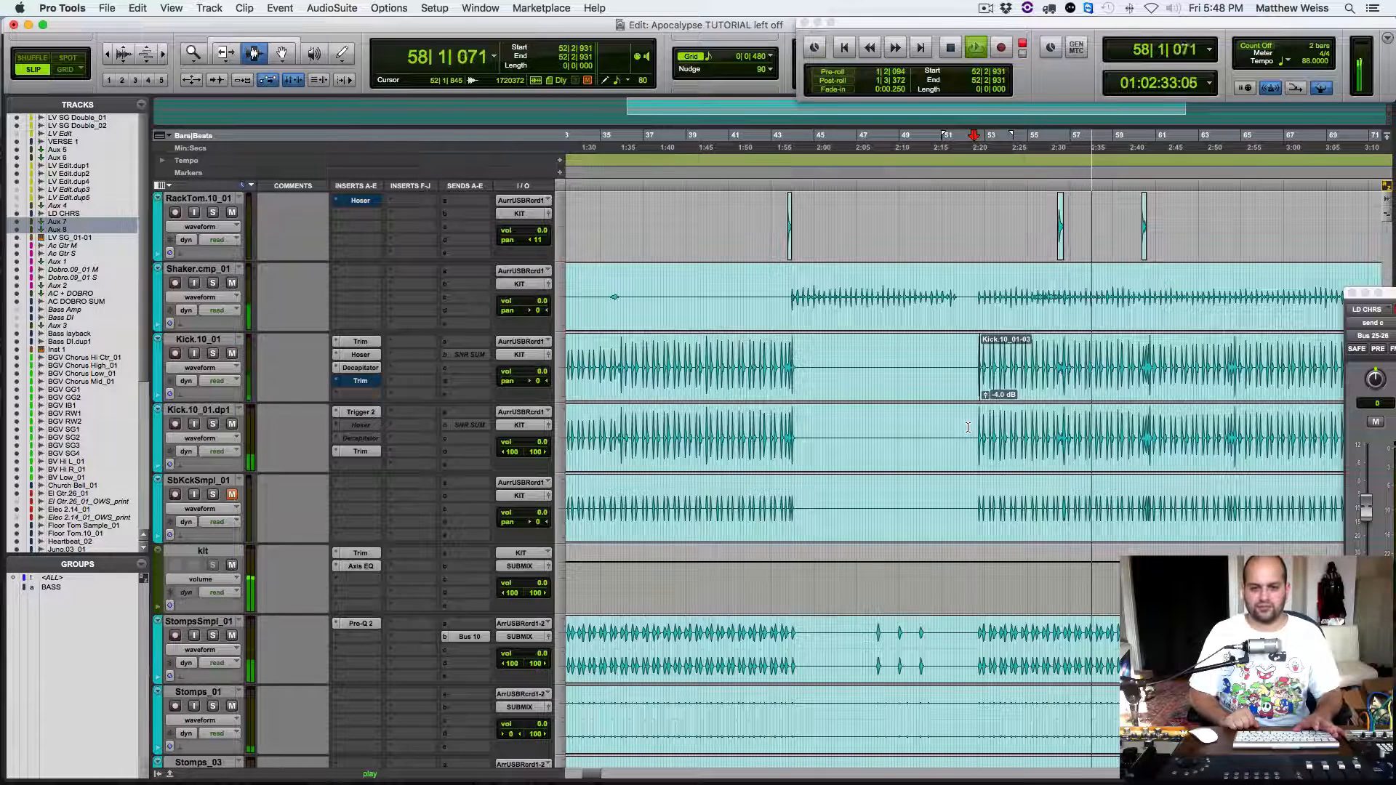
key("space")
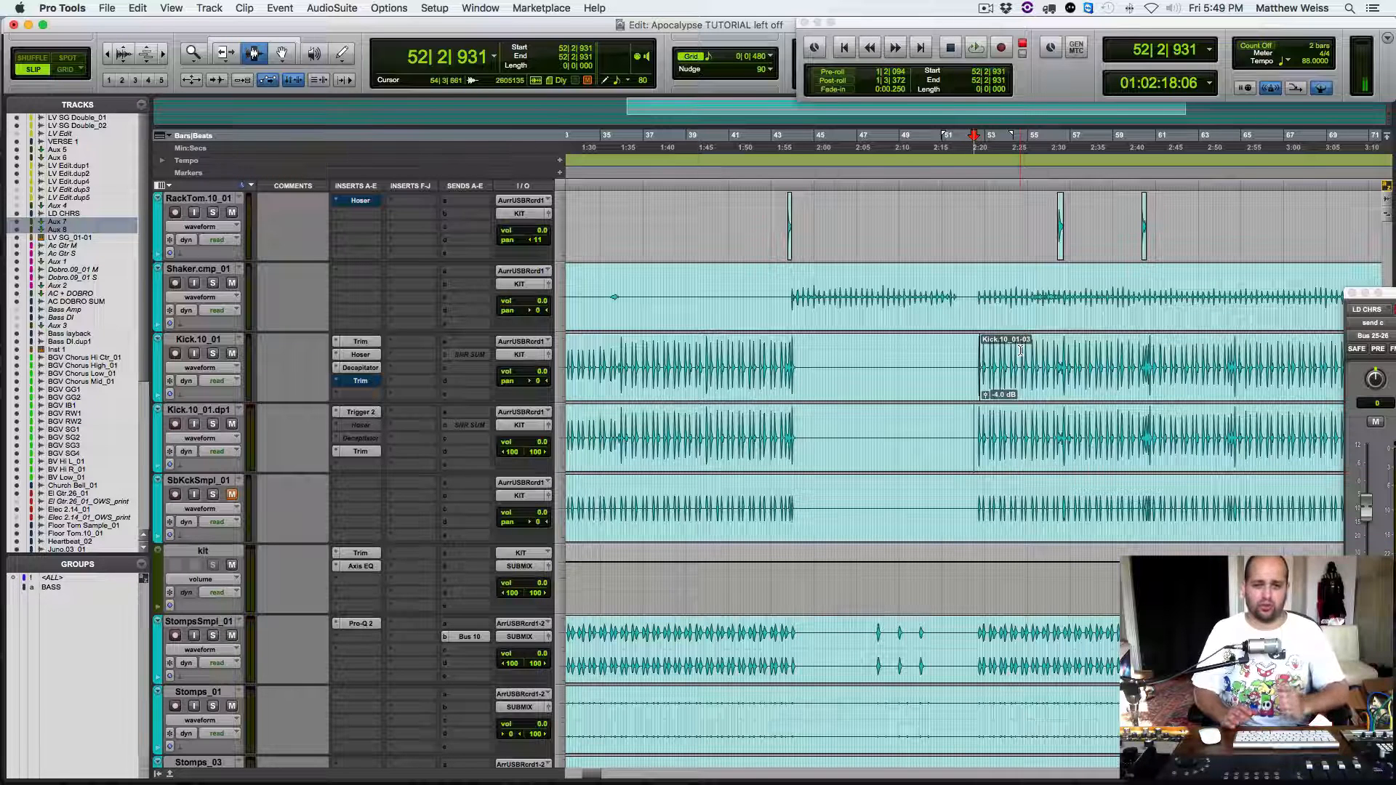
key("space")
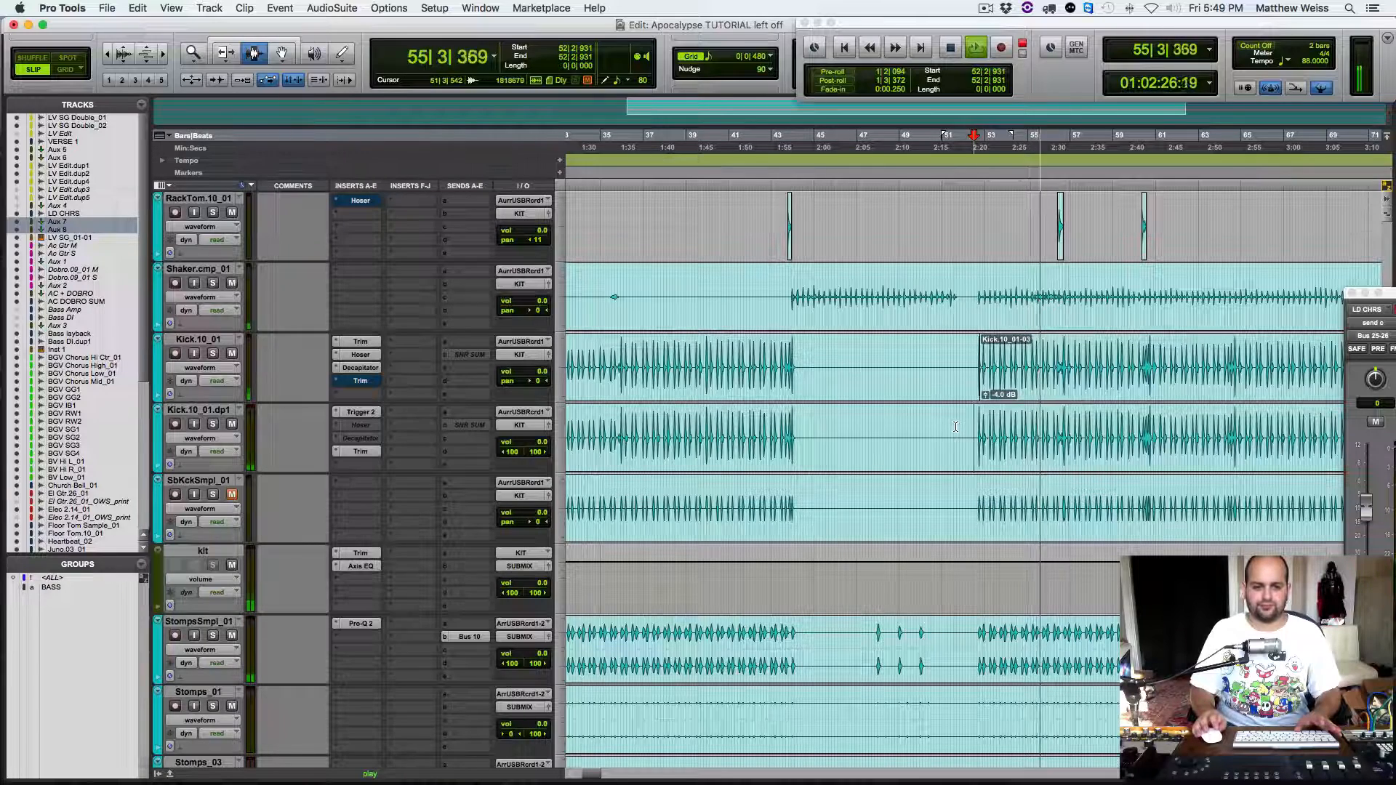
key("space")
Step: Raise the SNR SUM track's volume to +3.0 dB while the section plays
scroll(577, 491, "up", 5)
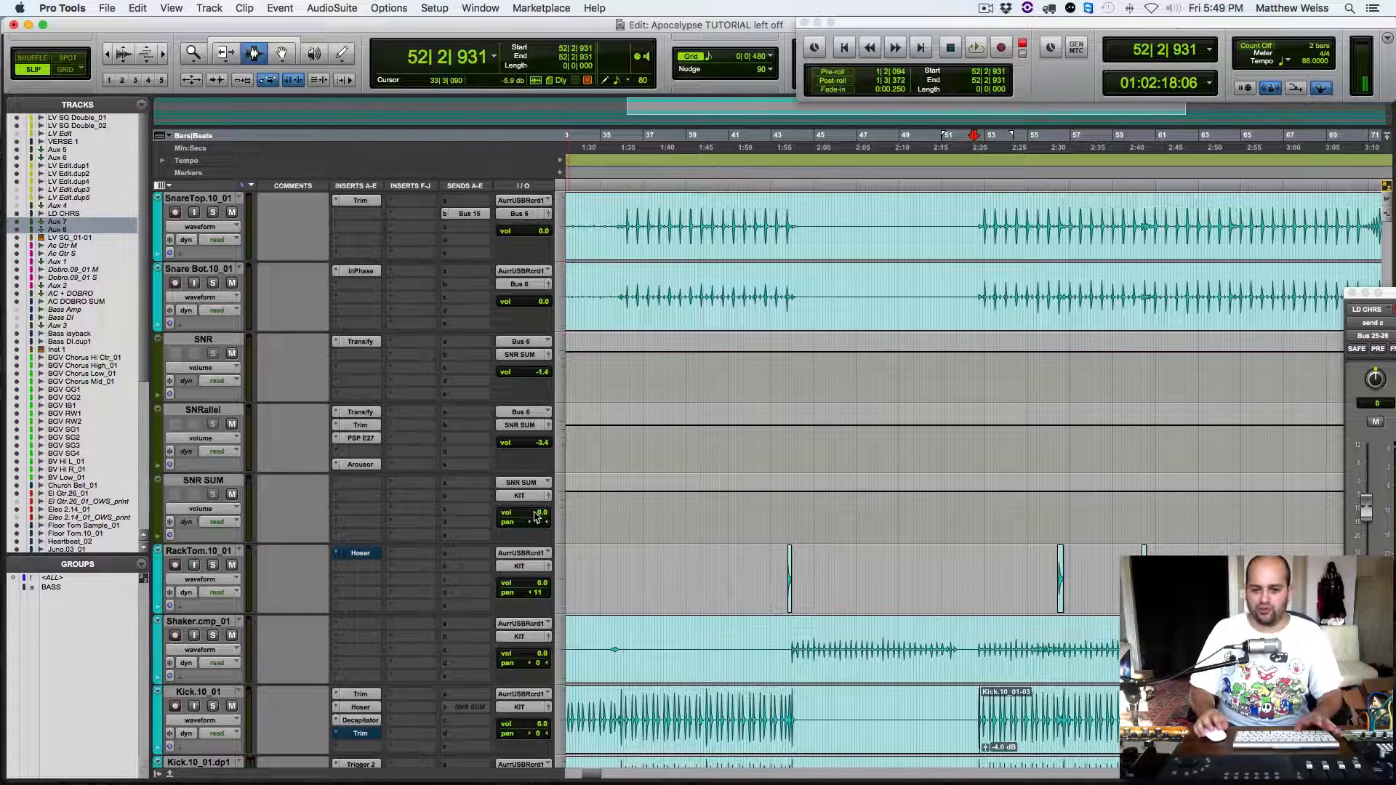
key("space")
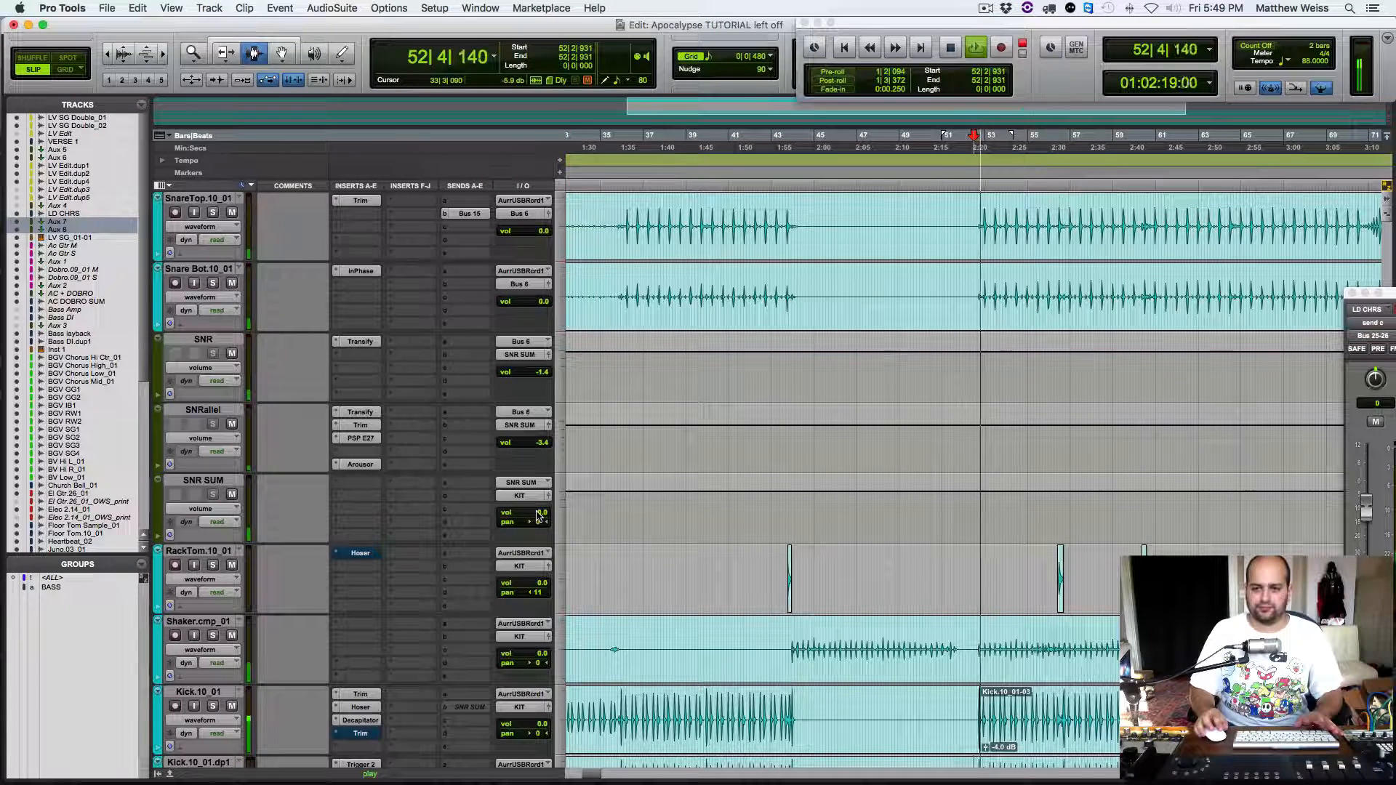
left_click_drag(538, 514, 538, 511)
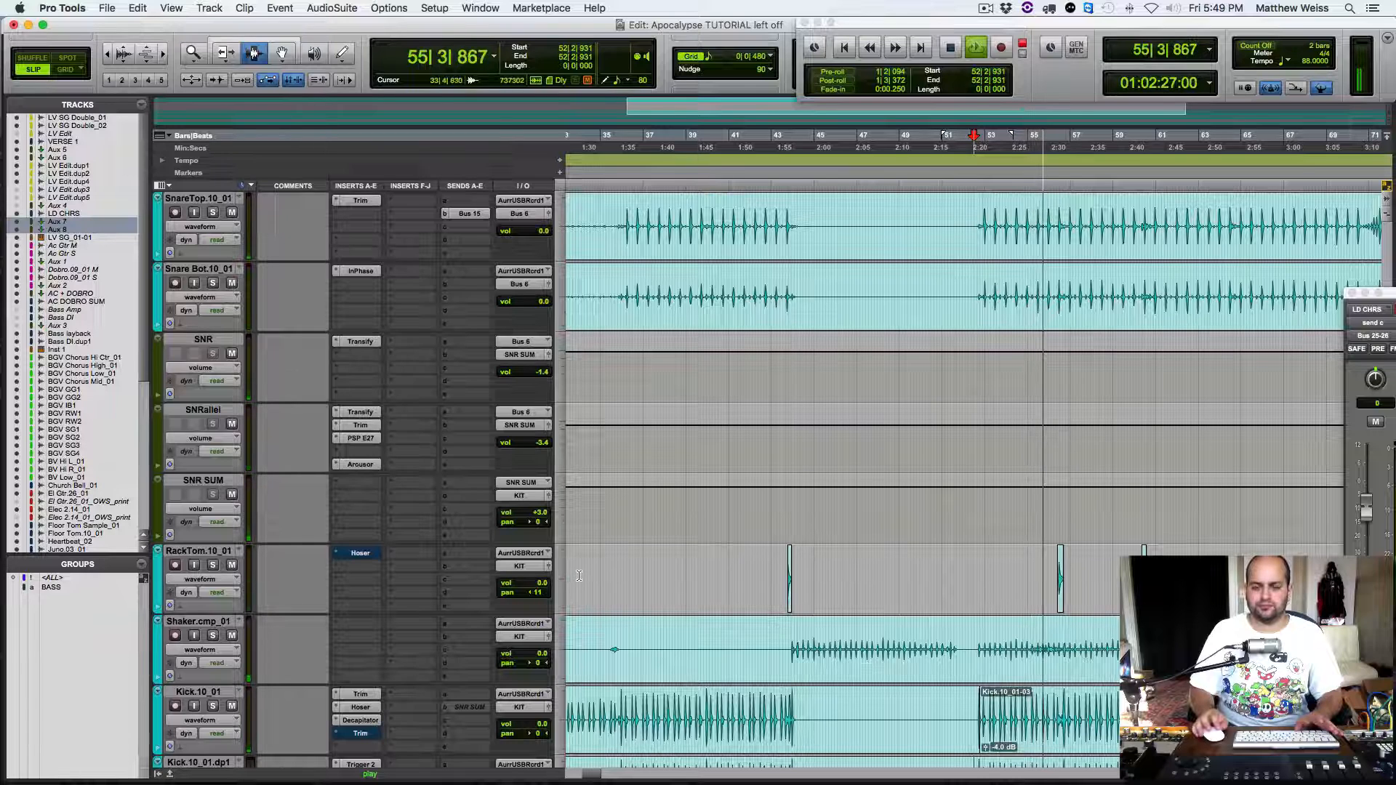
key("space")
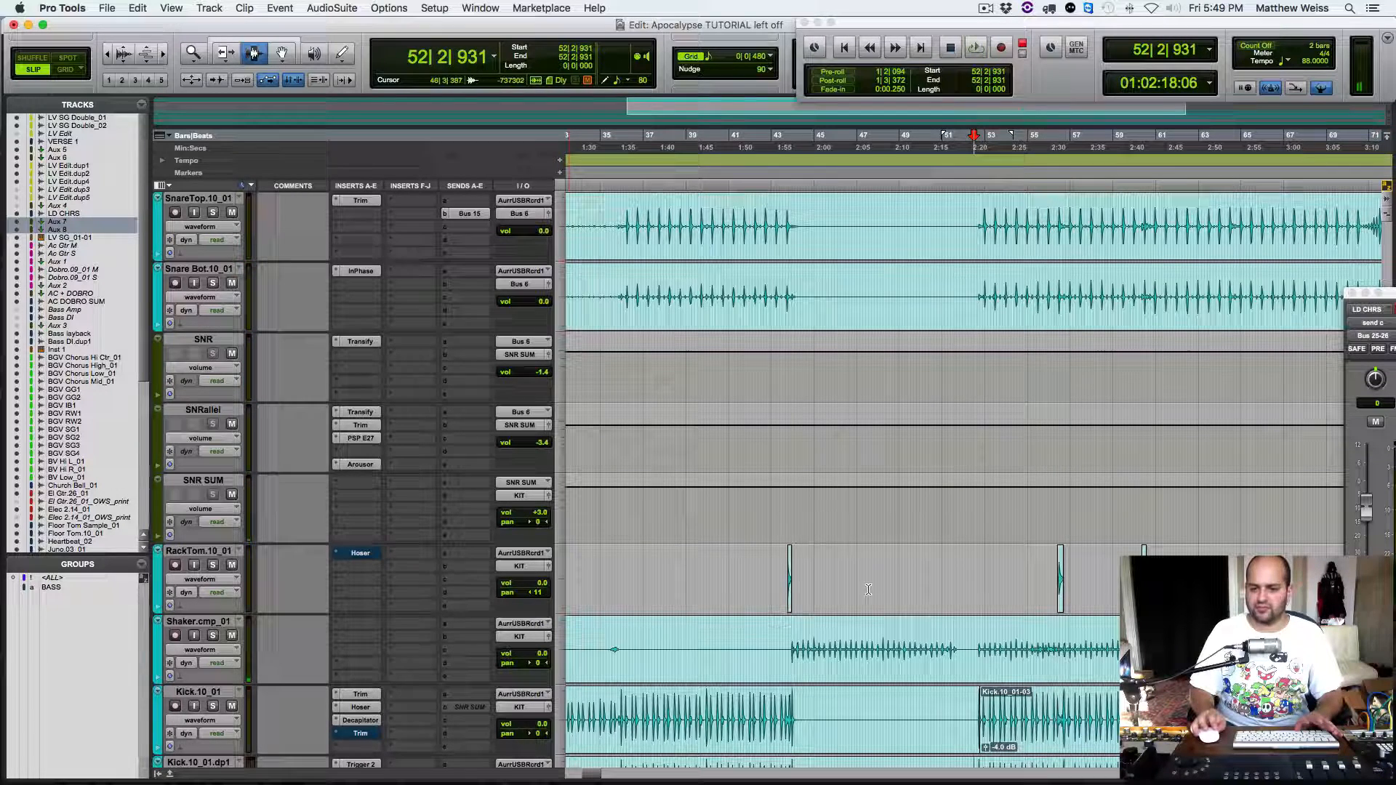
Step: Raise the Kick.10_01.dp1 track's volume to +1.8 dB during playback
scroll(969, 616, "down", 3)
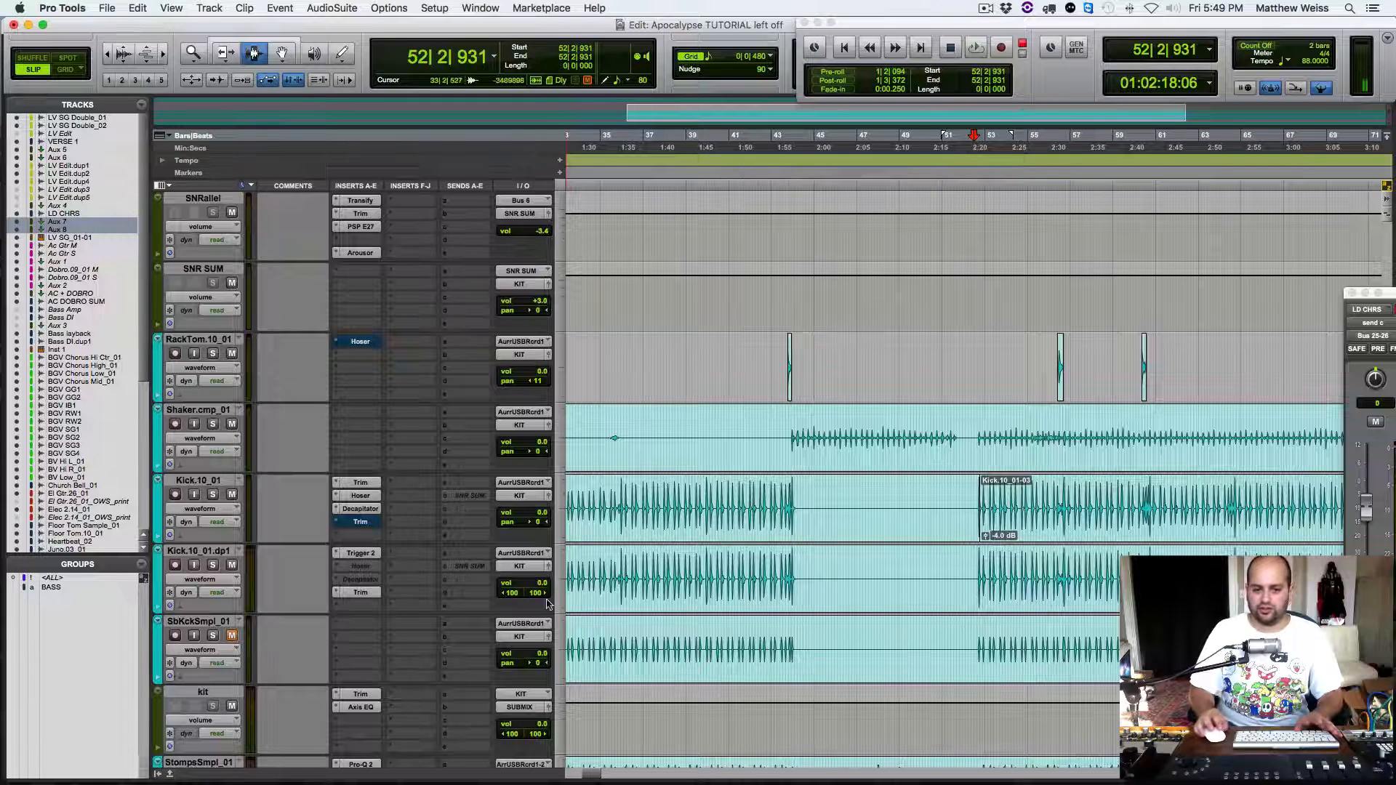
key("space")
left_click_drag(529, 583, 530, 582)
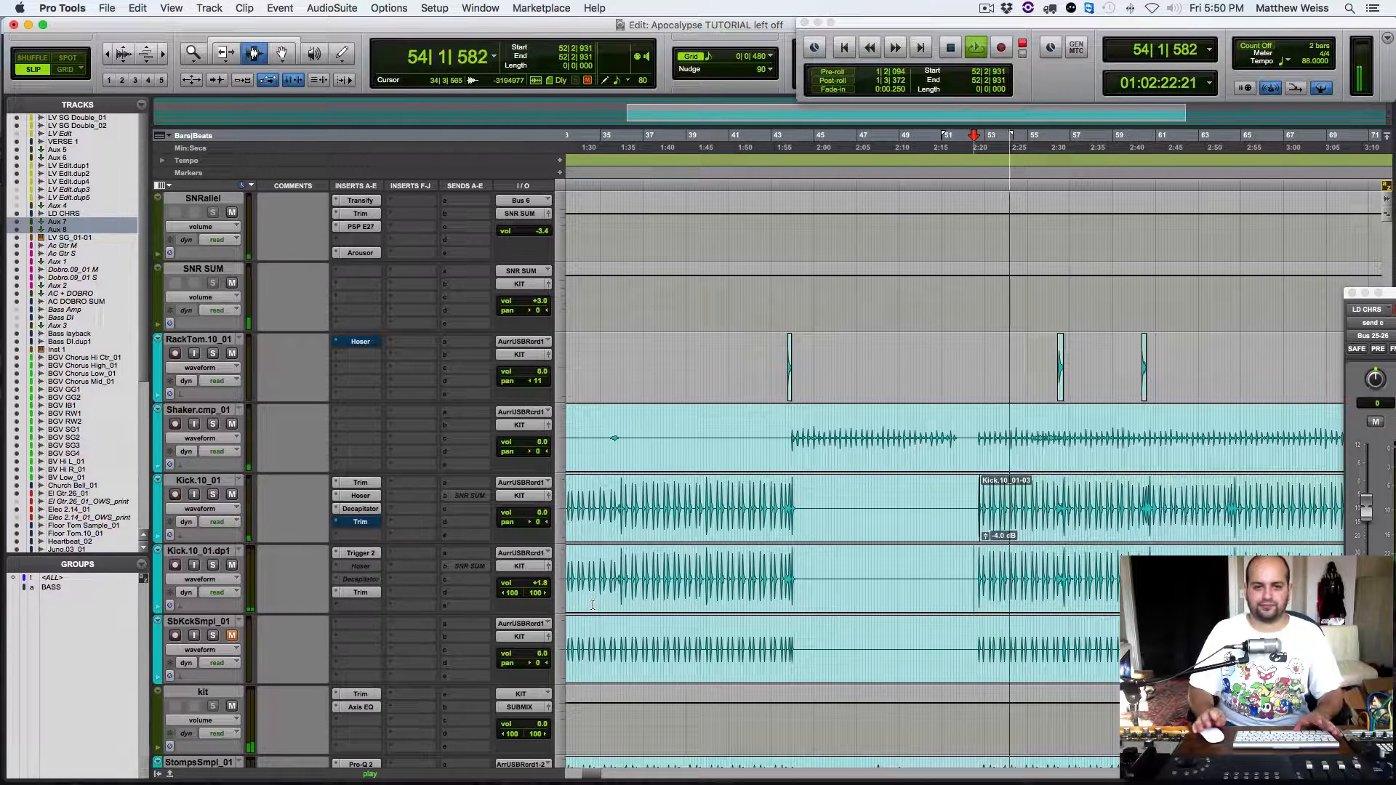
key("space")
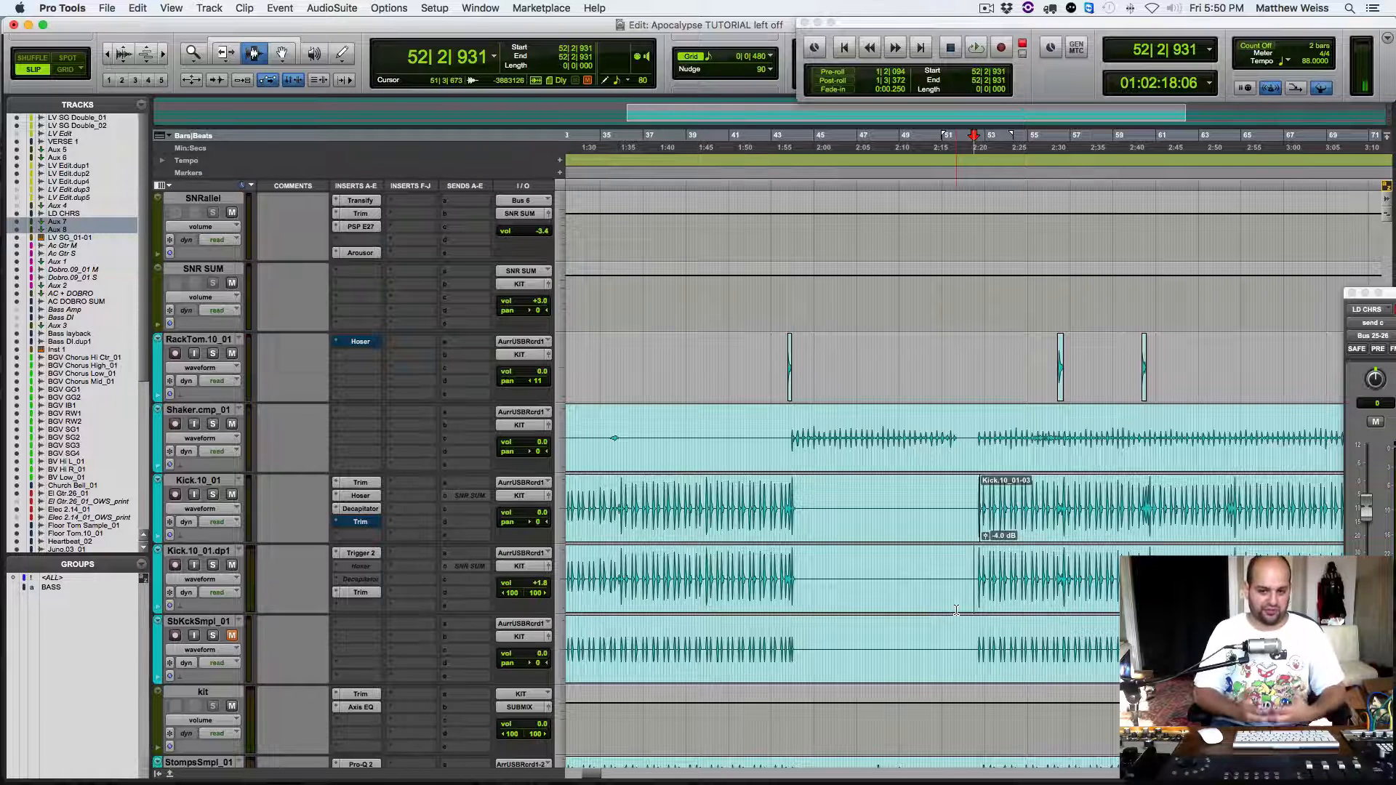
Step: Listen to the drums again and insert the Hoser (mono) EQ on the SNR SUM track
key("space")
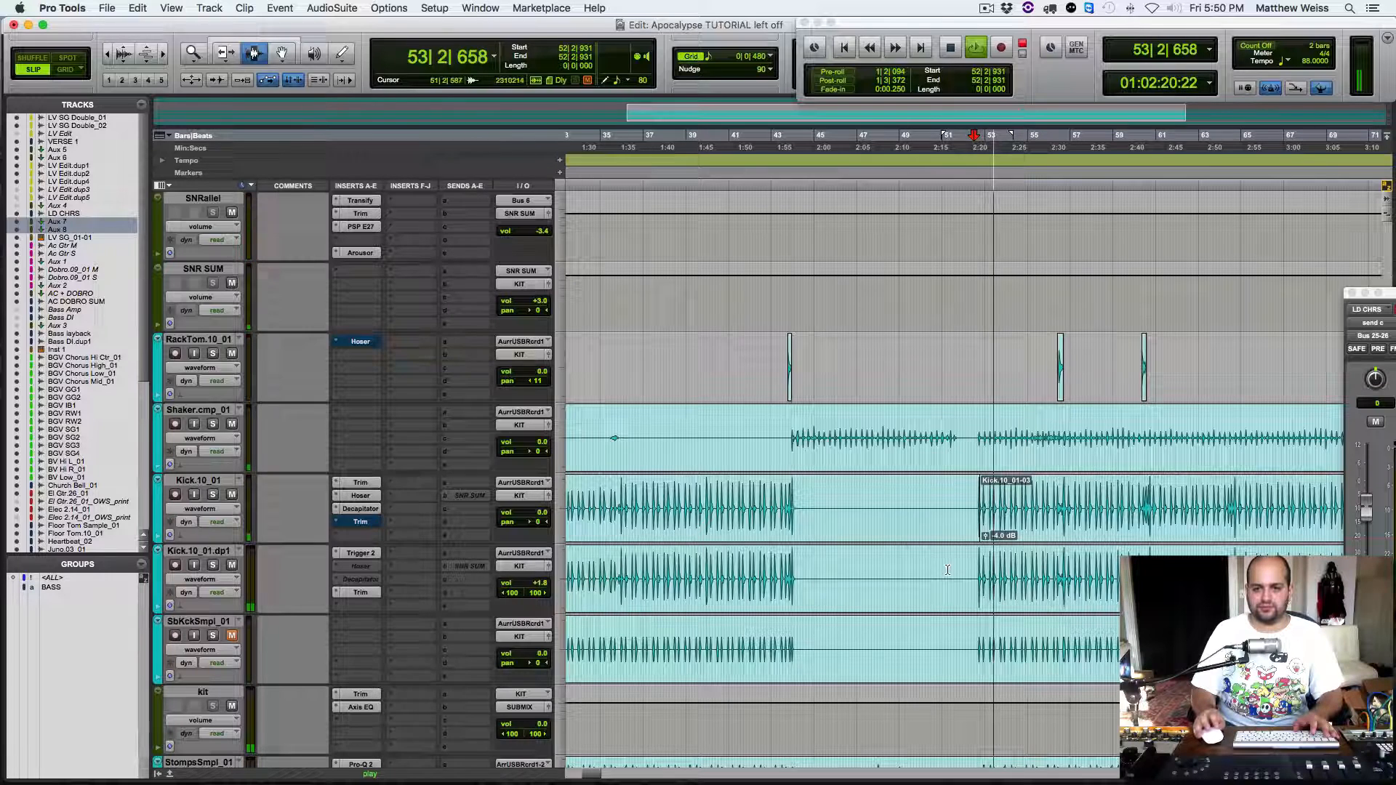
scroll(896, 556, "up", 2)
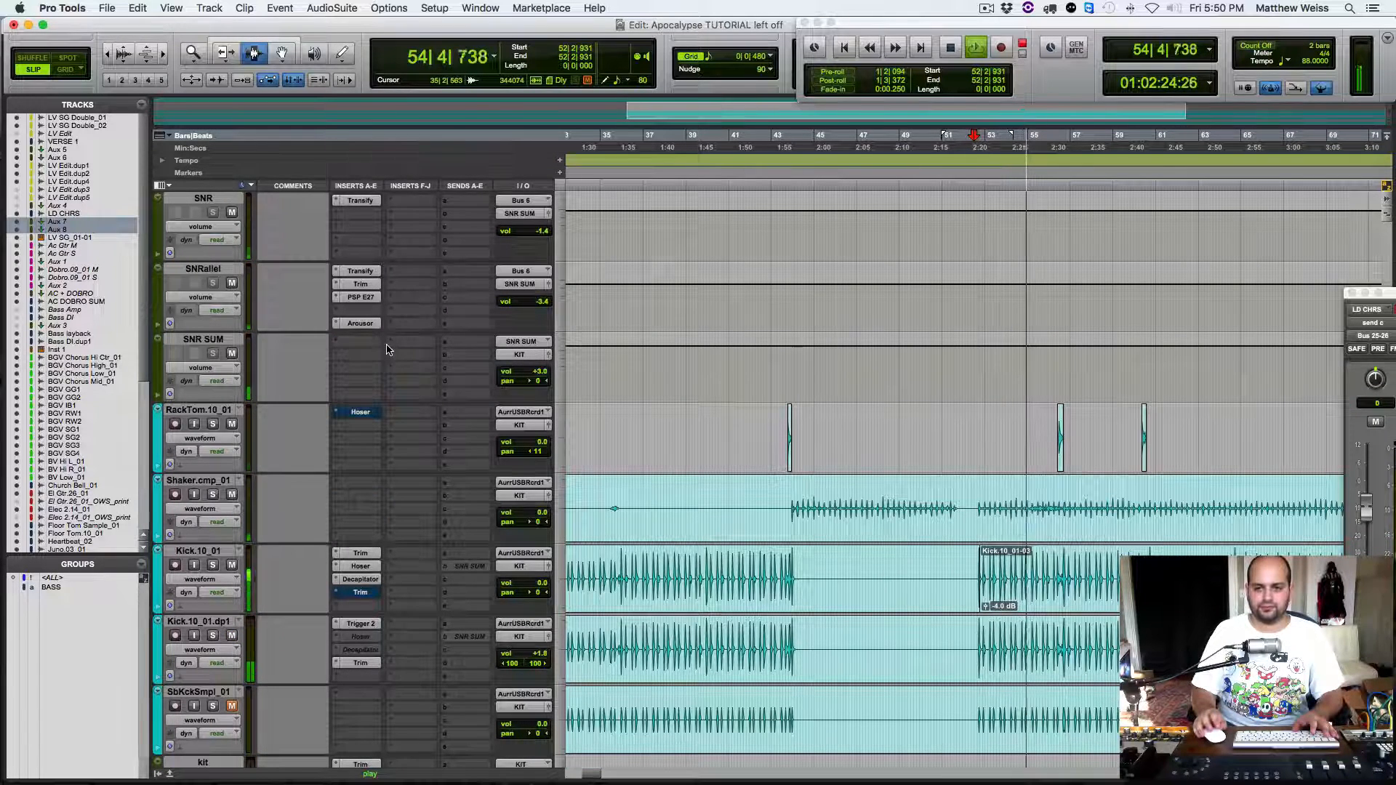
key("space")
left_click(336, 361)
mouse_move(374, 383)
mouse_move(436, 237)
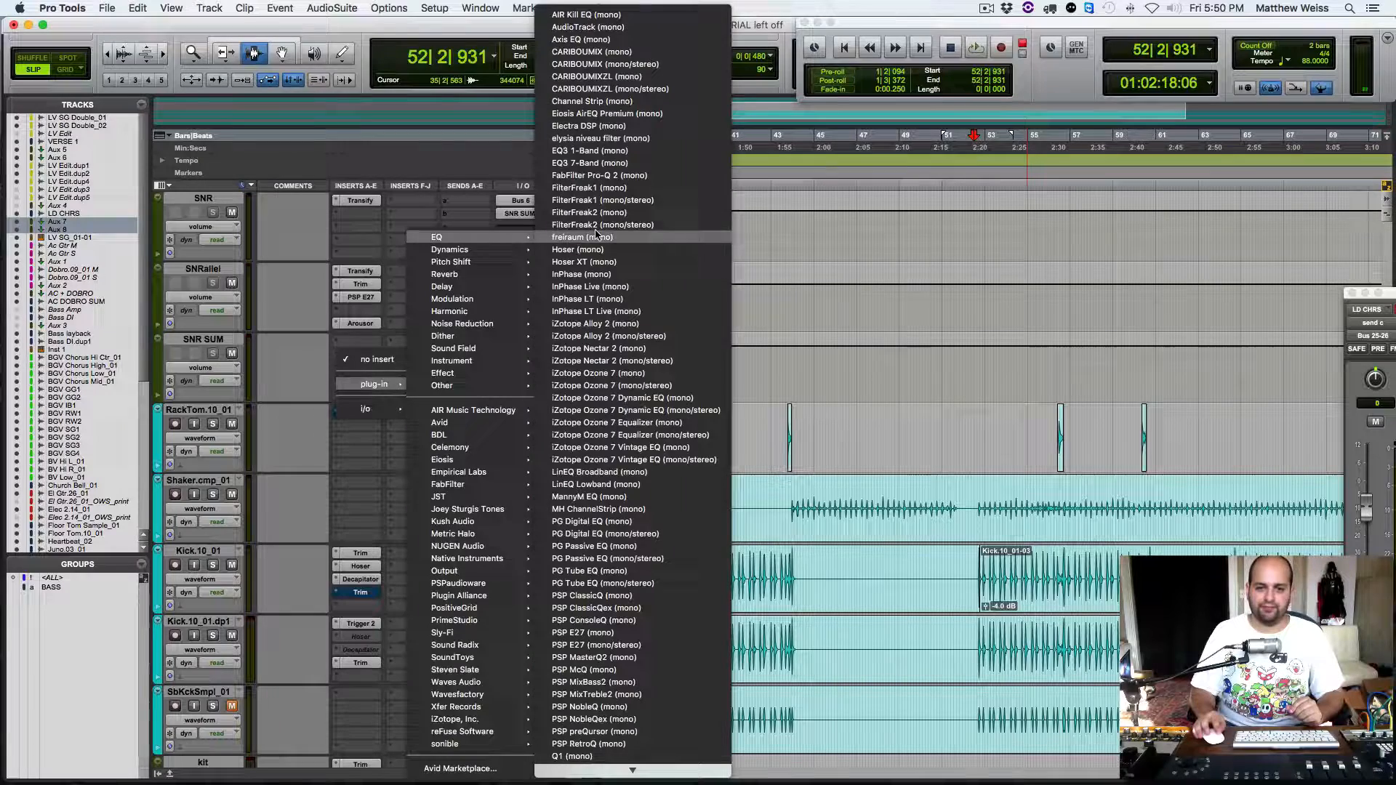
left_click(578, 249)
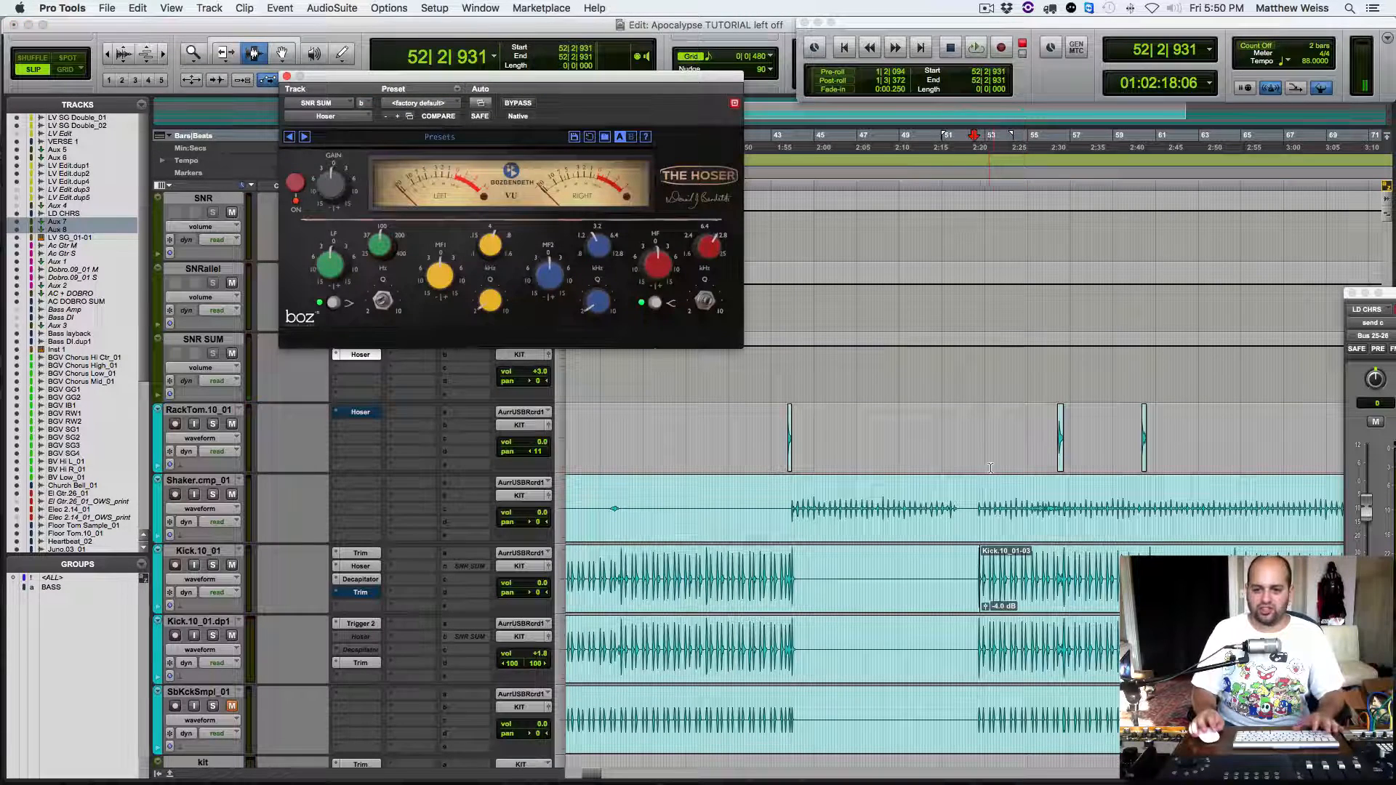
Step: Shape the snare with Hoser during playback, setting the EQ input gain to -0.3 dB, and close the plug-in window
key("space")
left_click_drag(440, 277, 483, 272)
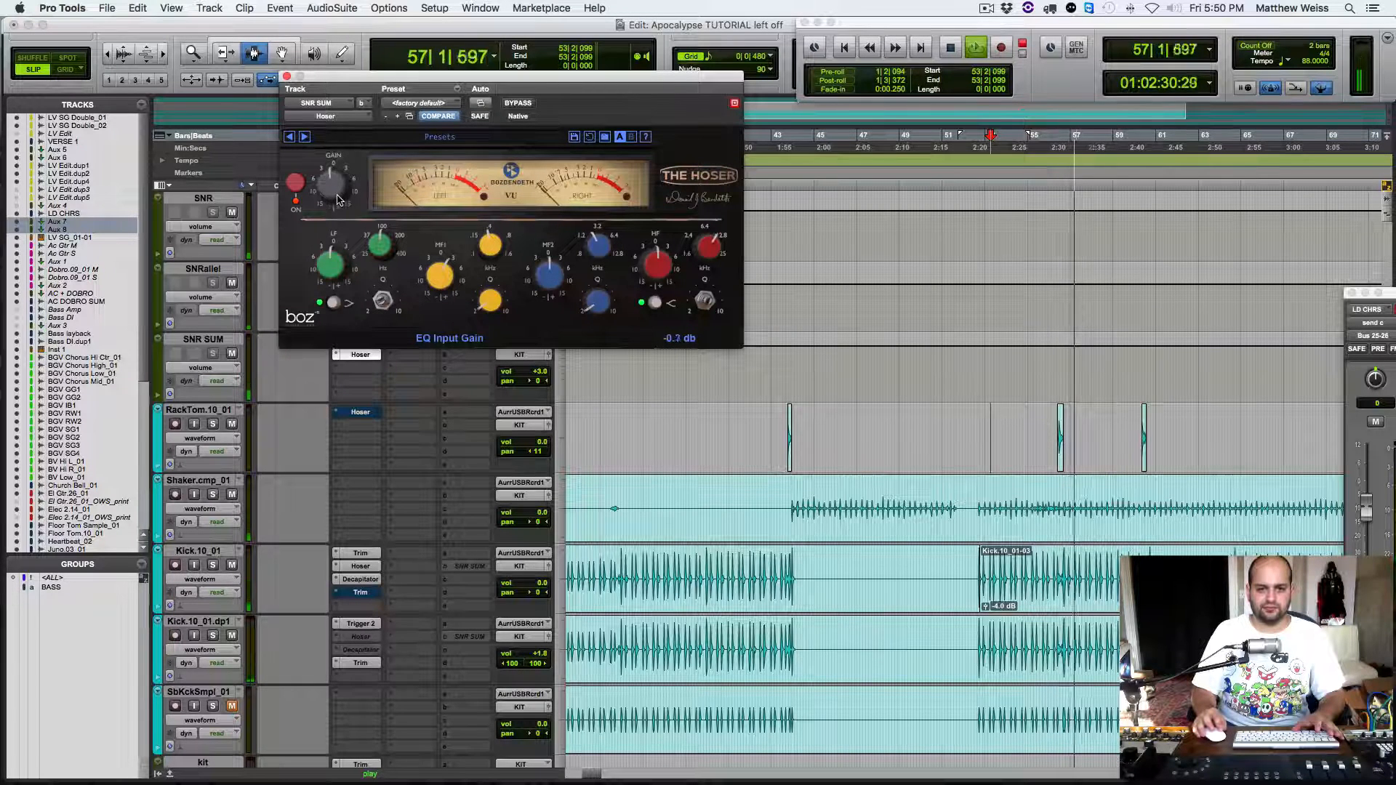
left_click(286, 76)
Step: Compare the SNR SUM track with and without Hoser during playback, and save the session
left_click(357, 357)
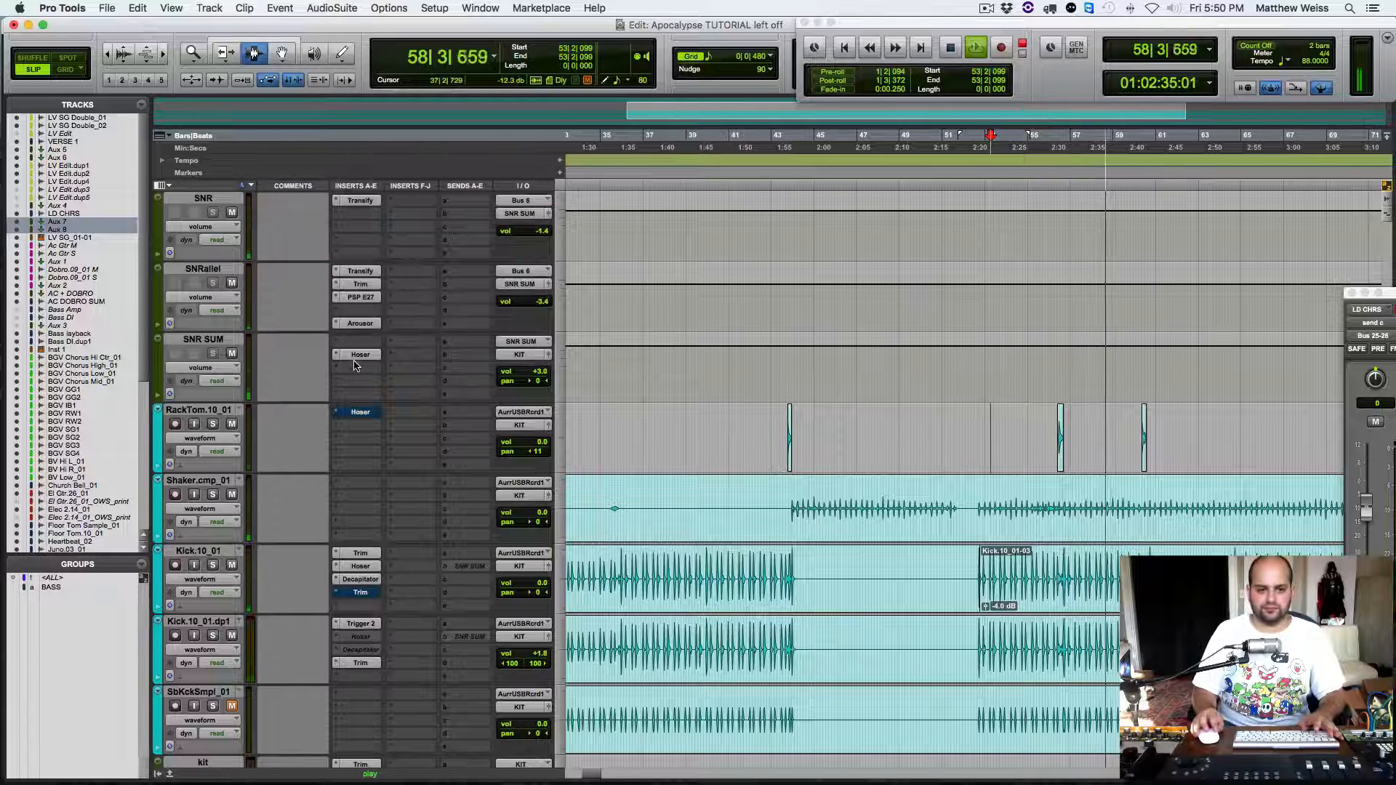
left_click(357, 356, "super")
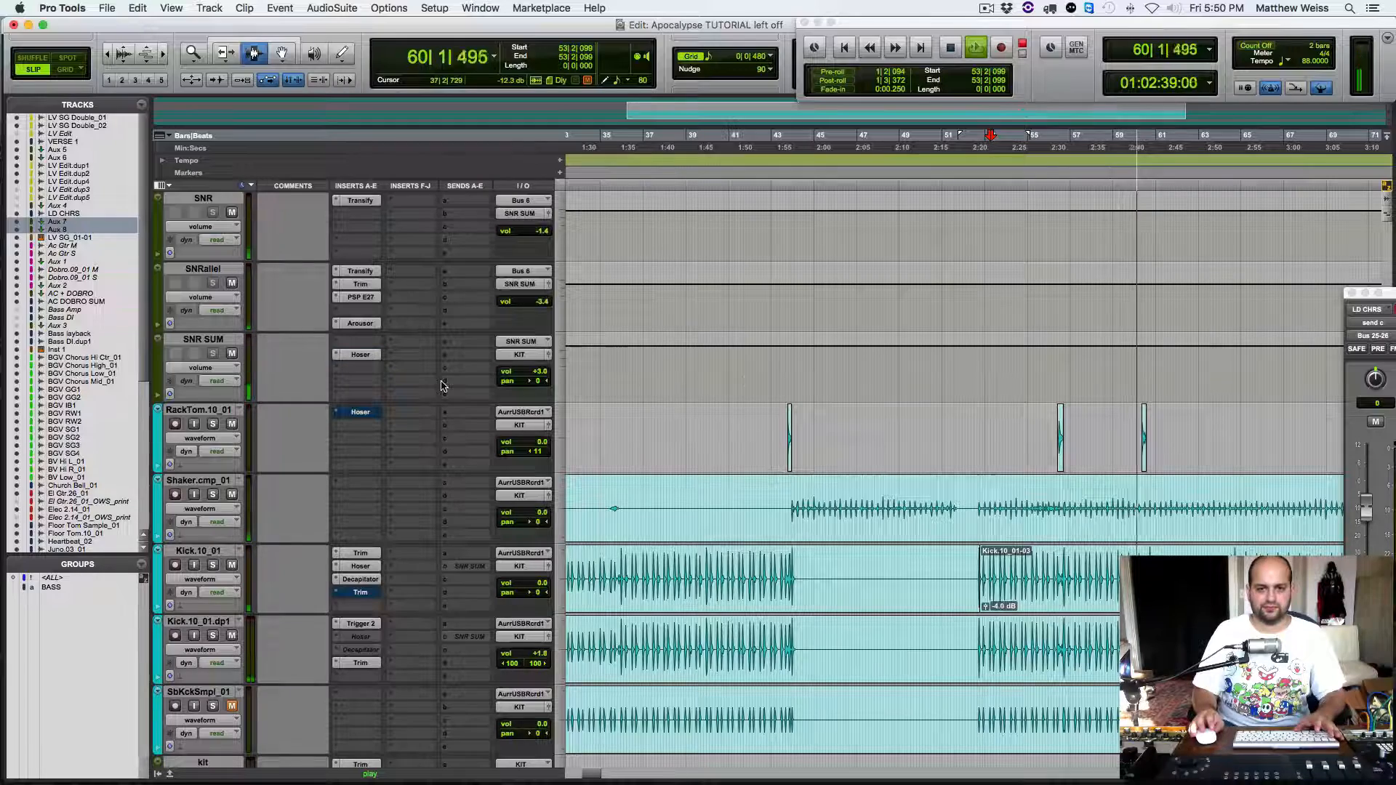
key("space")
key("super+s")
Step: Pan El Gtr.26_01 to 100 left and Elec 2.14_01 to 100 right, and audition from about bar 53
left_click(991, 465)
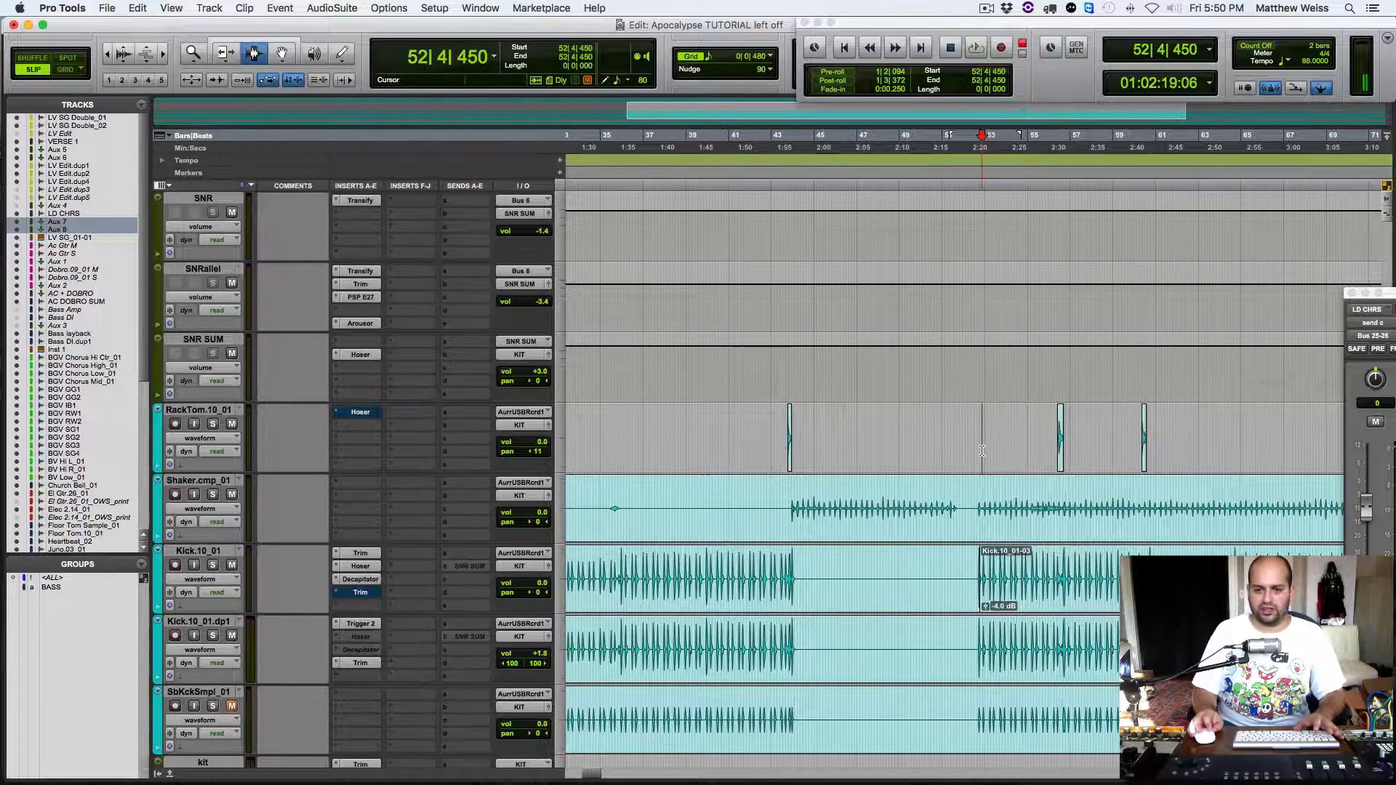
scroll(991, 463, "up", 7)
scroll(993, 461, "down", 10)
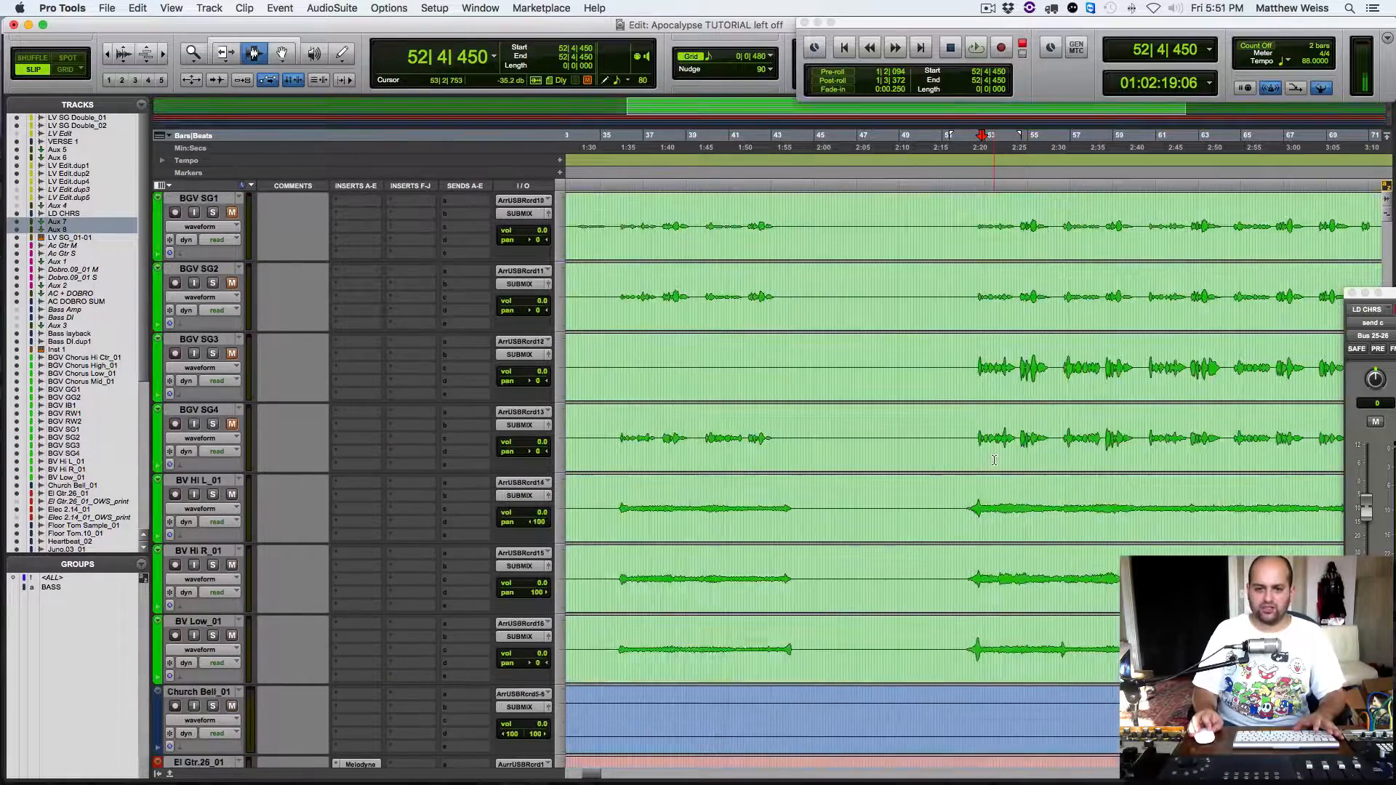
scroll(994, 459, "up", 5)
scroll(994, 460, "down", 10)
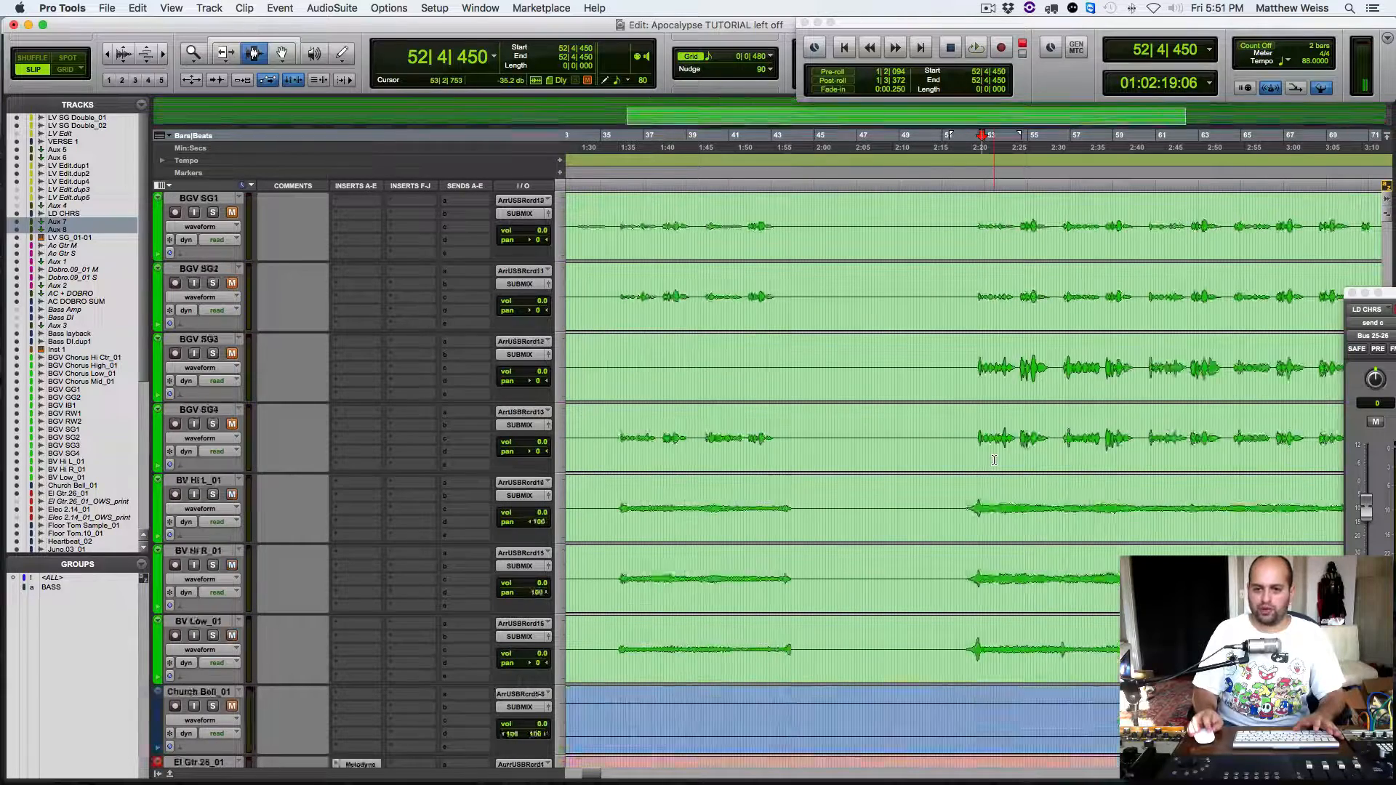
left_click(993, 449)
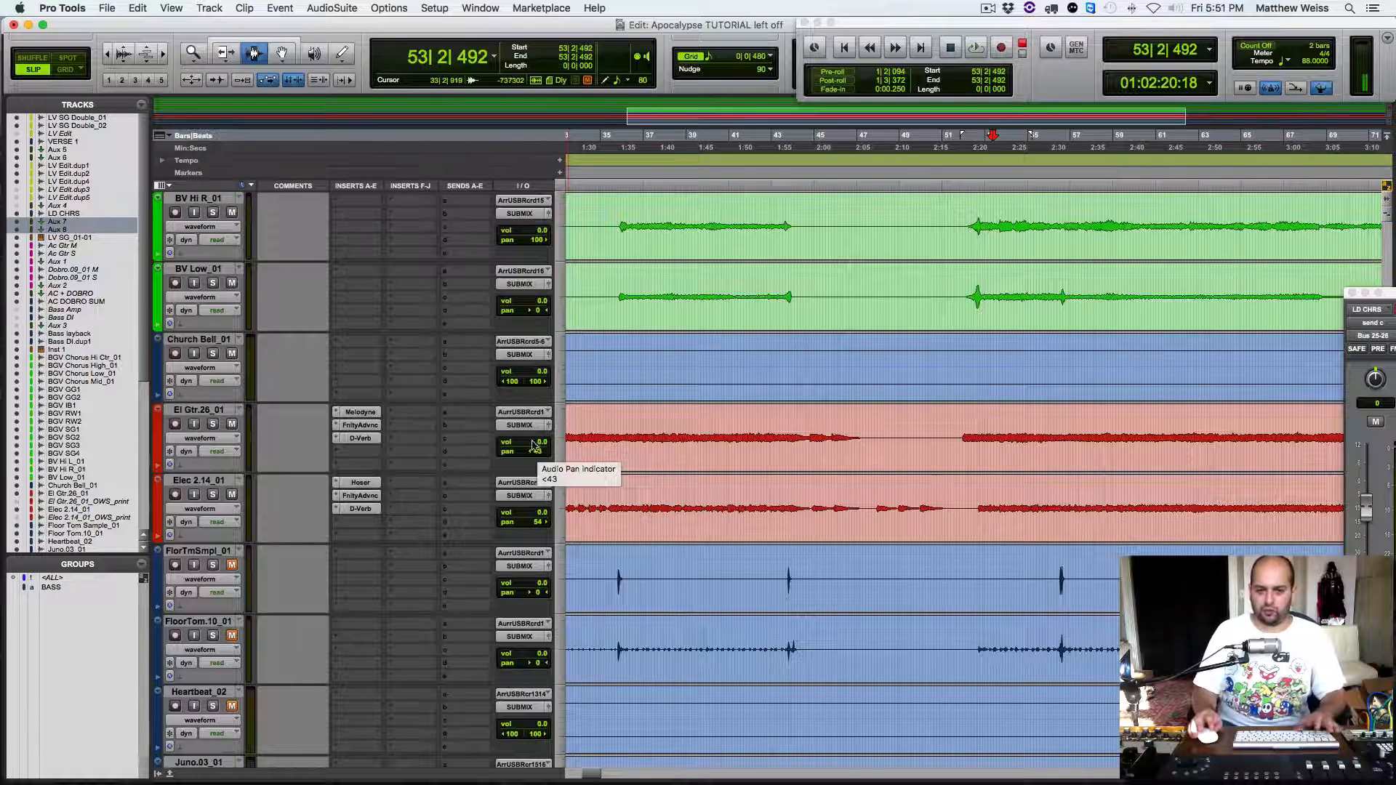
left_click_drag(519, 452, 480, 450)
left_click_drag(536, 523, 573, 524)
key("space")
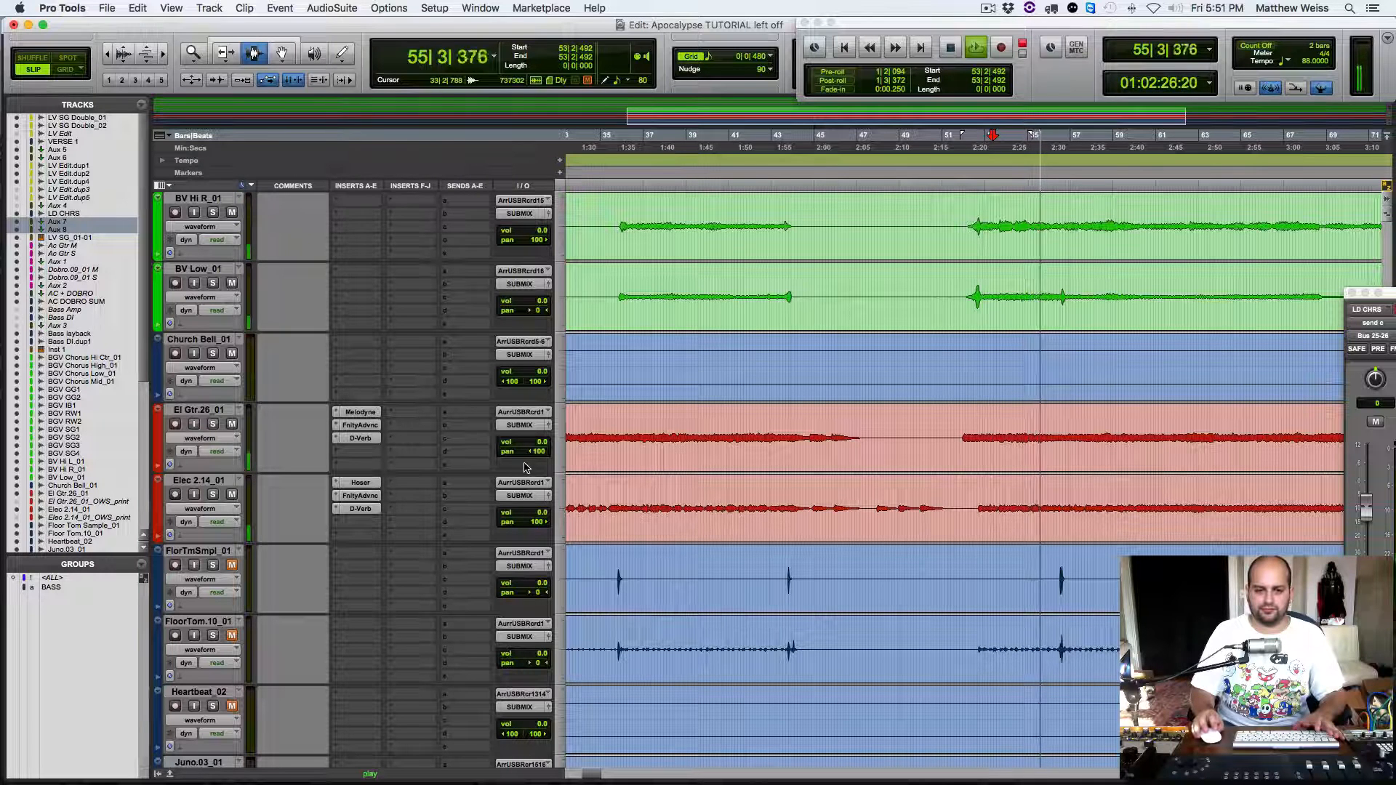
key("space")
Step: Set El Gtr.26_01's pan to 92 left and Elec 2.14_01's to 92 right, and listen to the result
left_click_drag(527, 452, 529, 456)
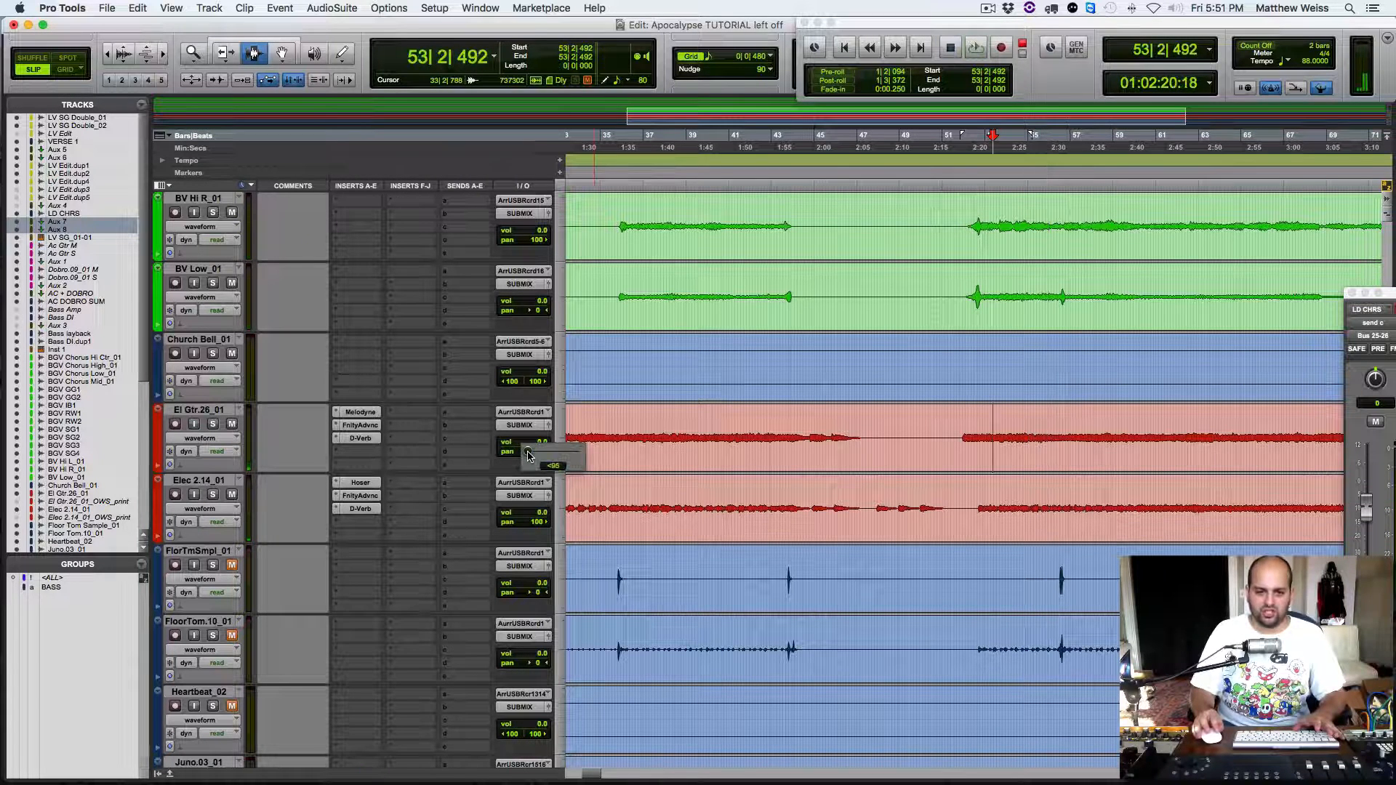
left_click_drag(537, 522, 535, 525)
key("space")
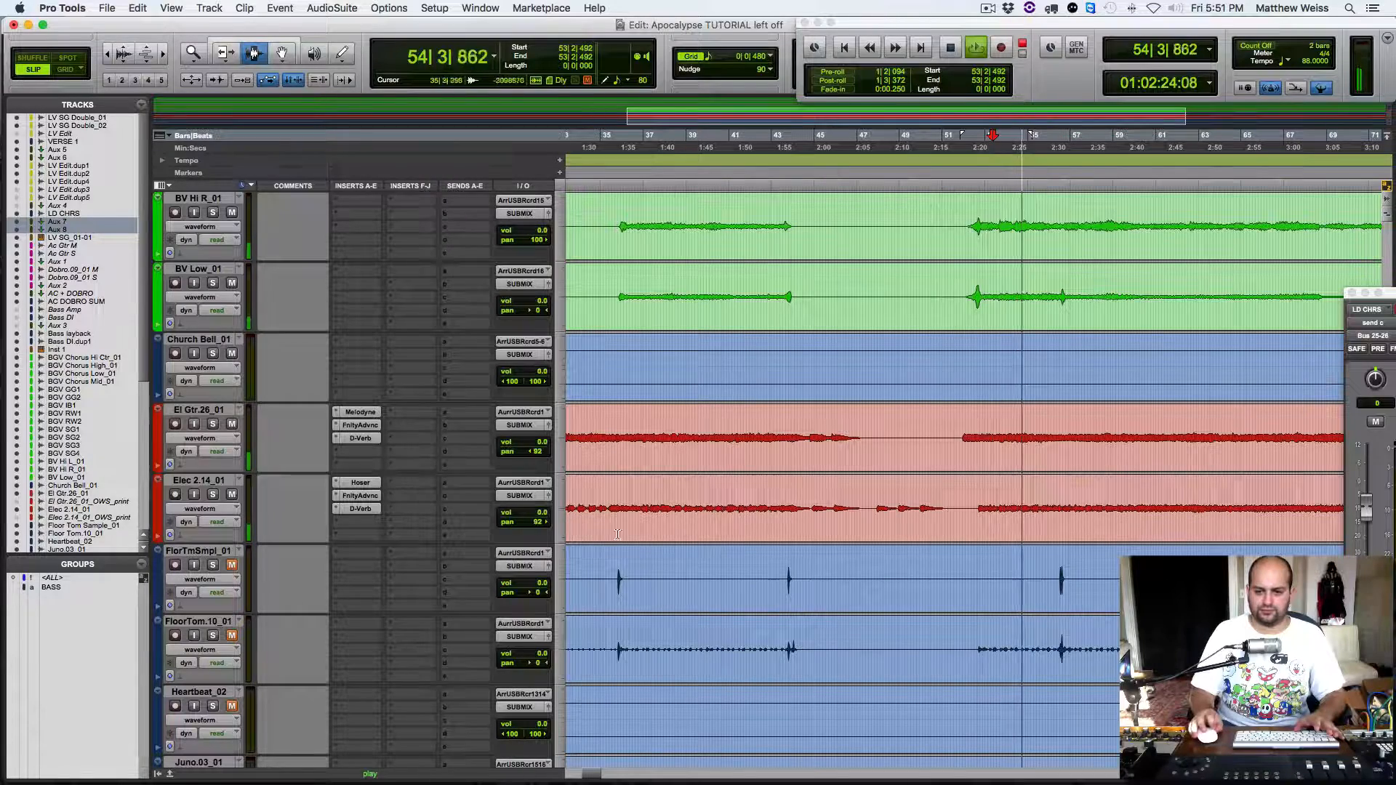
key("space")
Step: Narrow the overheads by panning OH.01 L.10_01 to 73 left and OH.01 R.10_01 to 73 right, and audition them
scroll(654, 553, "down", 6)
scroll(701, 566, "down", 1)
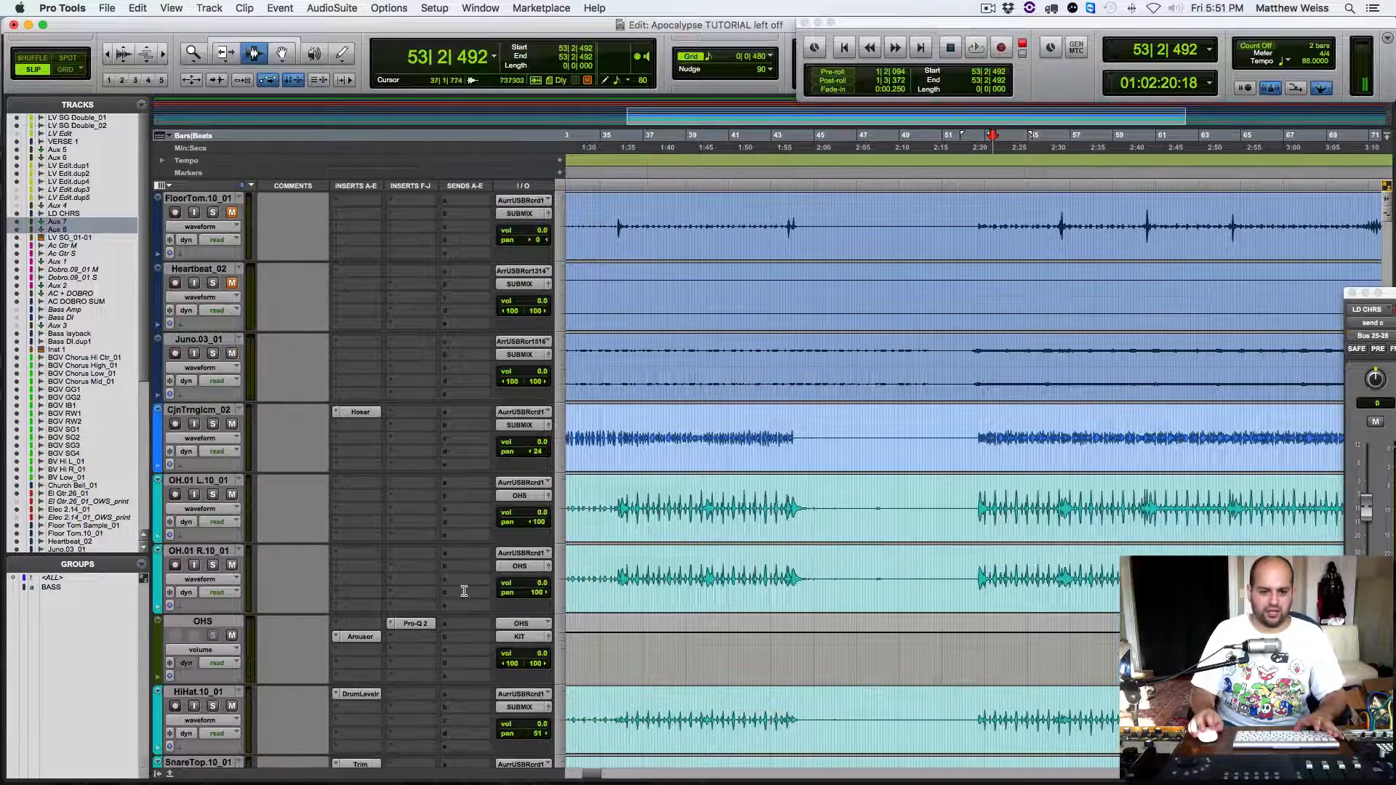
left_click_drag(508, 527, 511, 526)
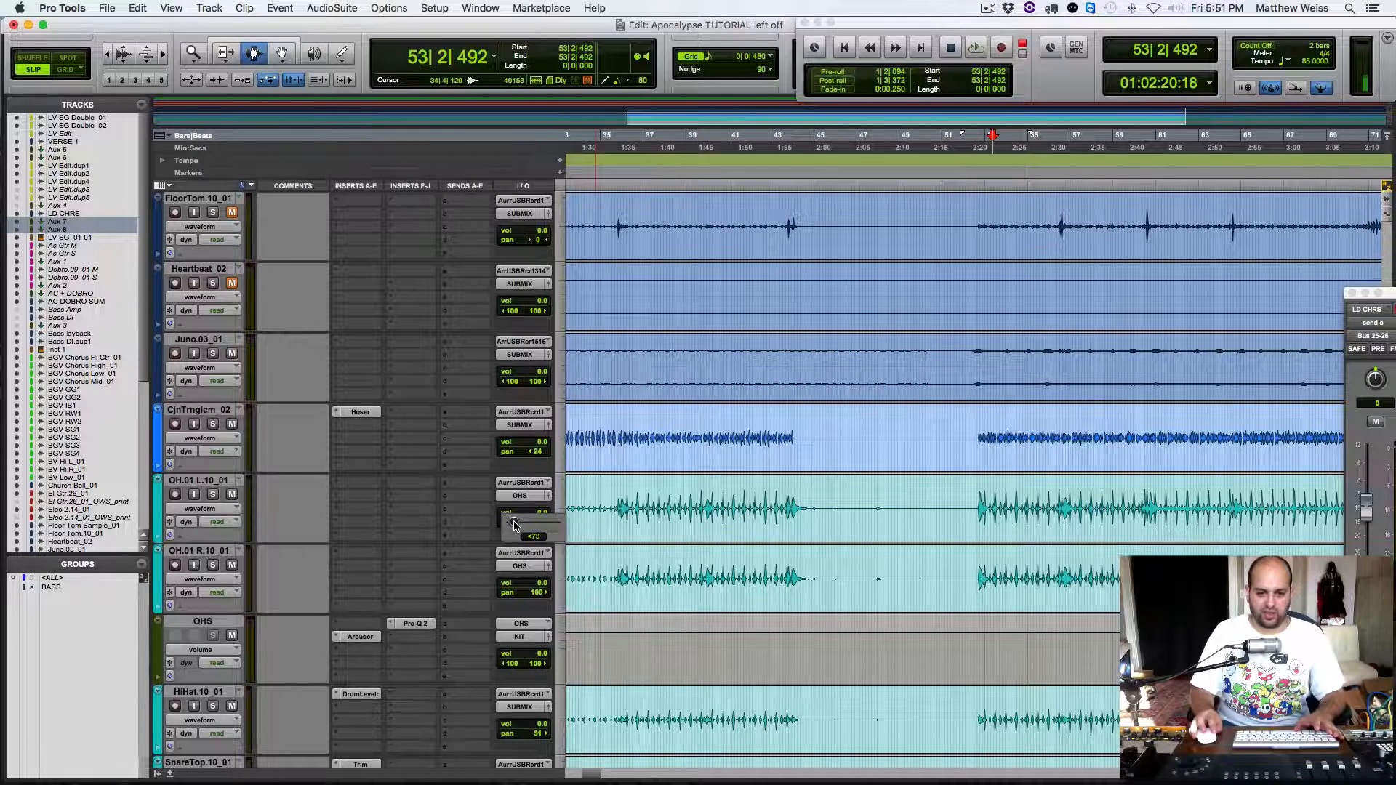
left_click_drag(513, 525, 514, 525)
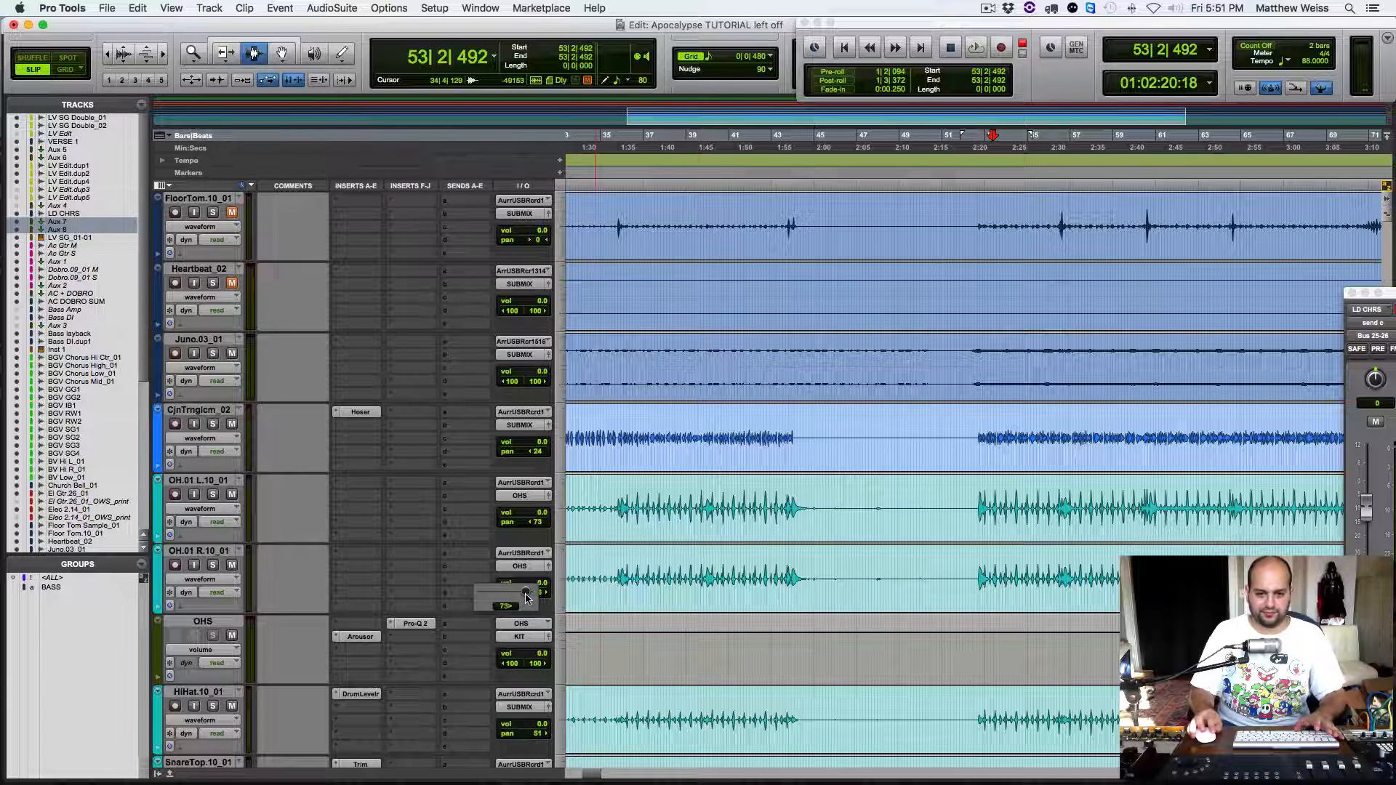
key("space")
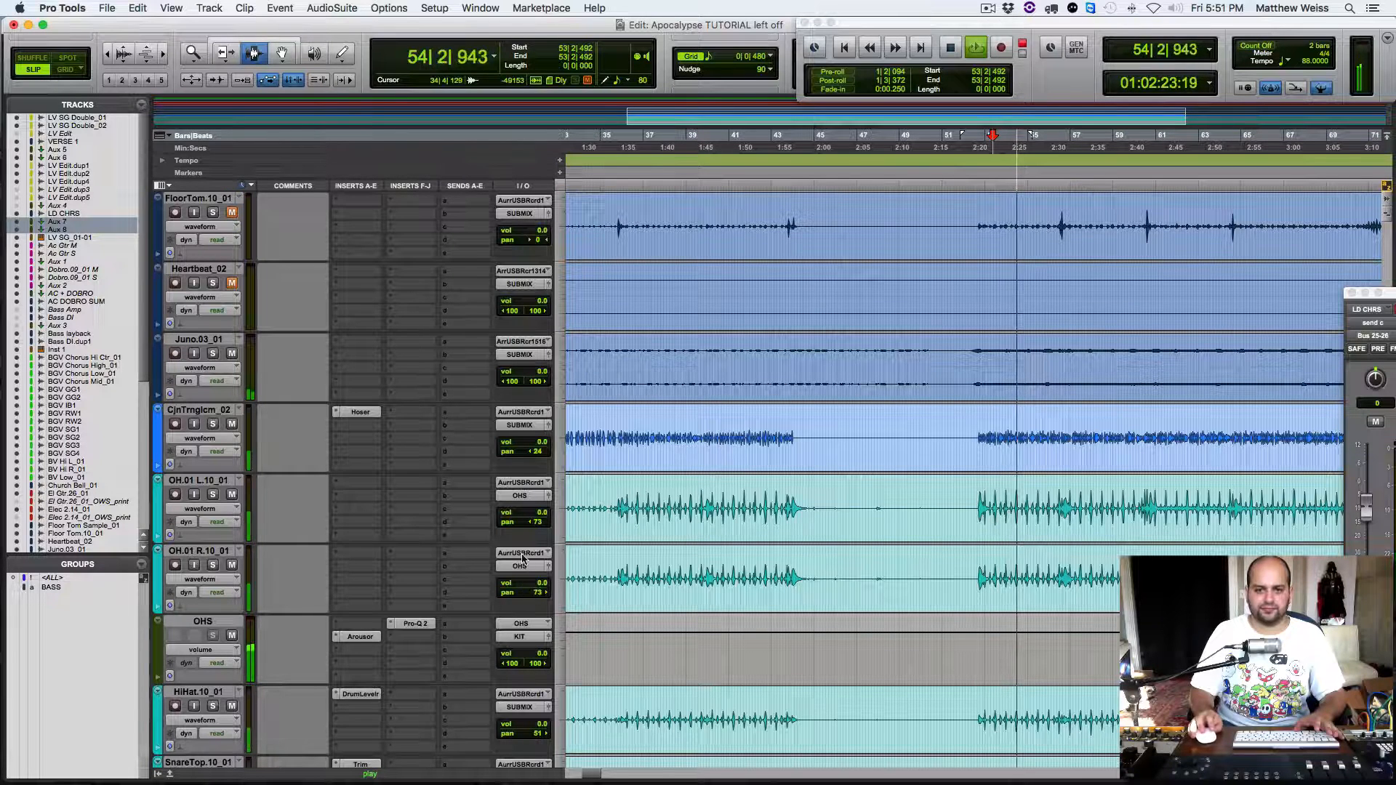
key("space")
Step: Return both OH.01 track pans to 100 outward, set the OHS track's pans to 73 left and right, and start playback
left_click_drag(520, 522, 484, 525)
left_click_drag(538, 593, 566, 596)
left_click_drag(513, 667, 533, 669)
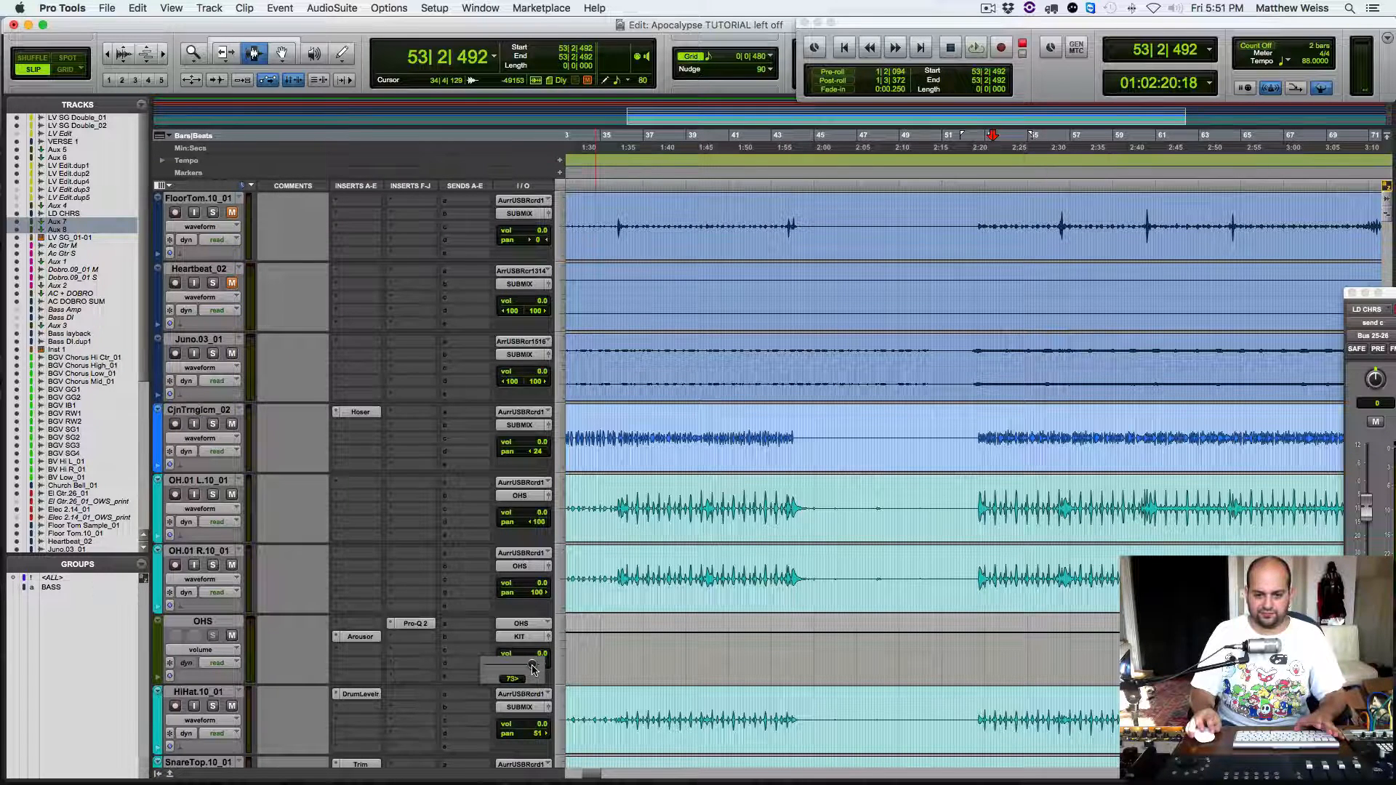
key("space")
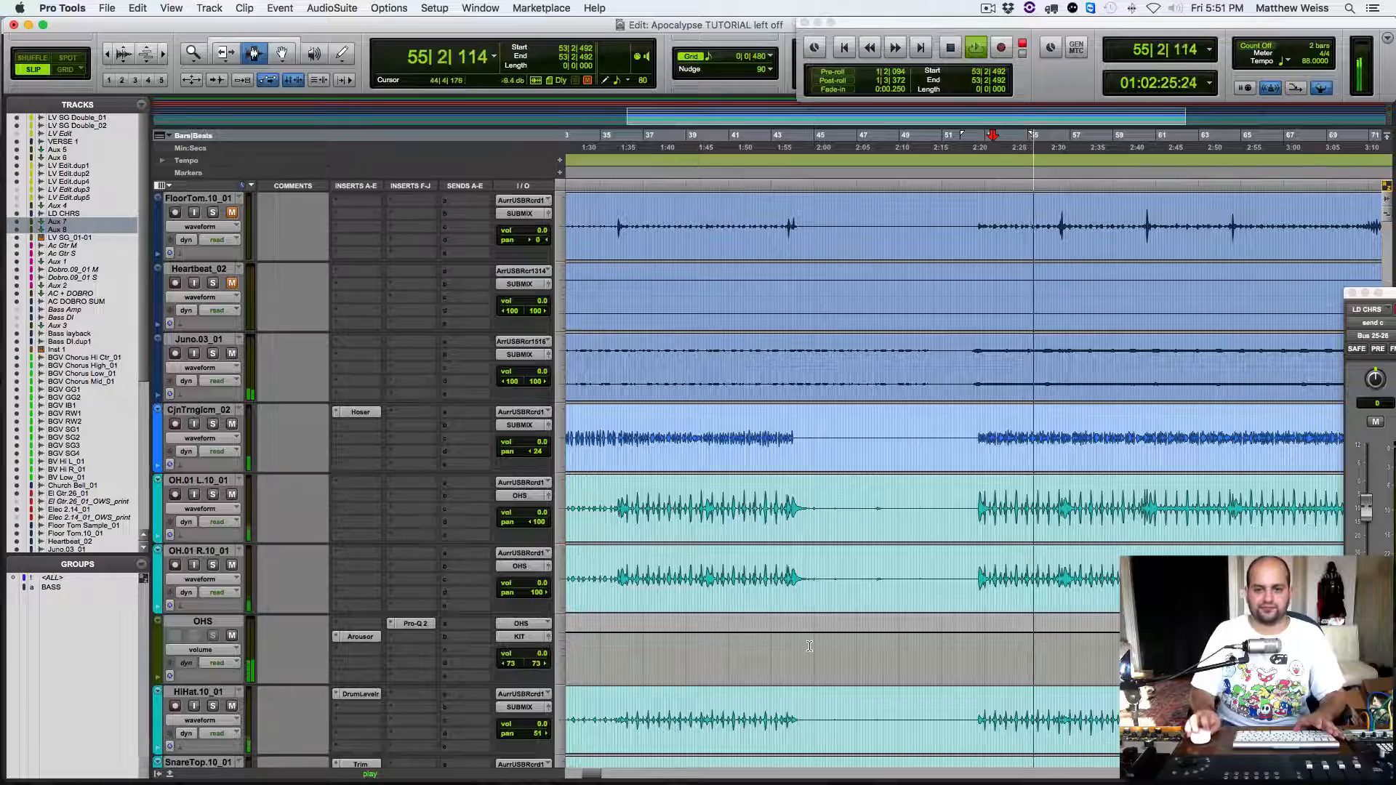
Step: Lower the SNR SUM track's volume to +1.2 dB and play the mix from about bar 53
scroll(809, 646, "down", 6)
scroll(809, 646, "down", 3)
key("space")
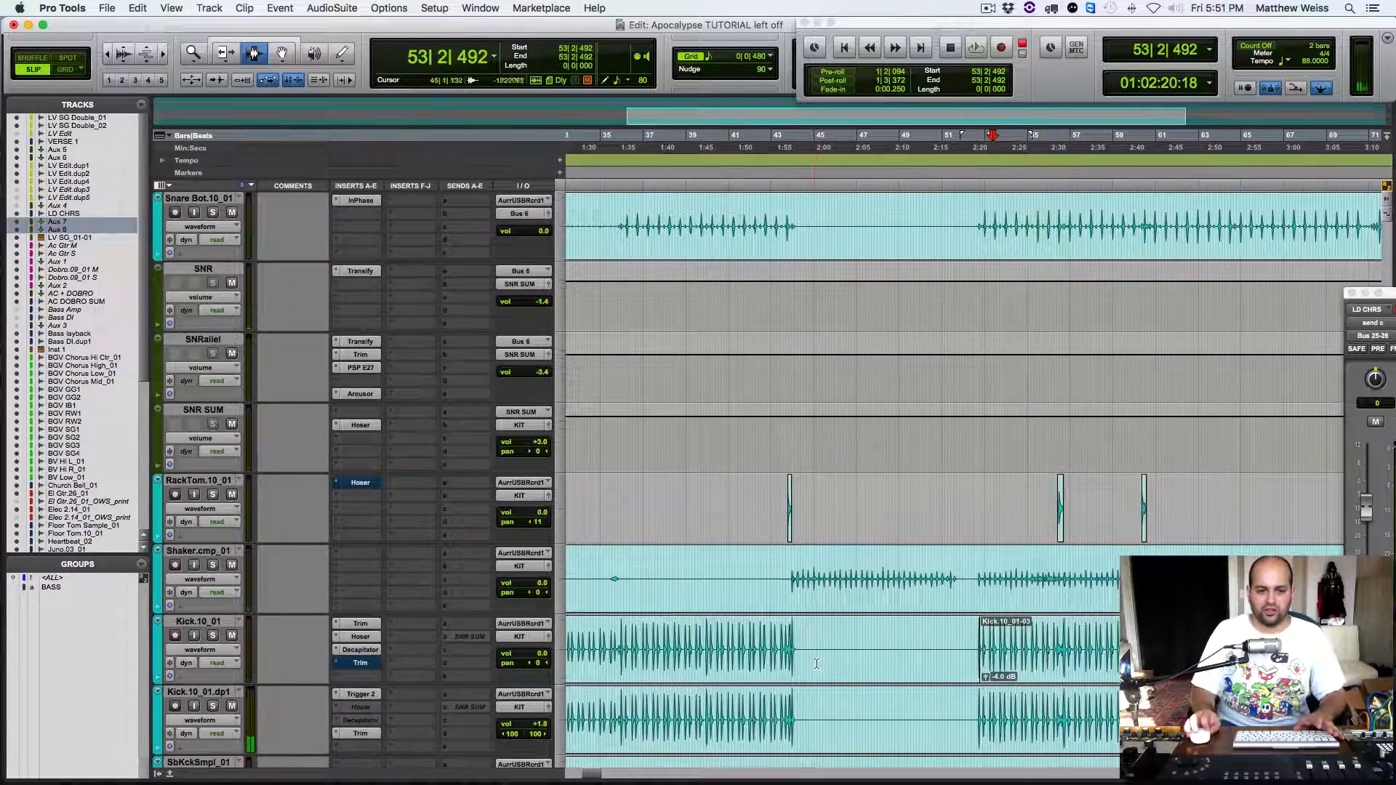
scroll(816, 664, "down", 4)
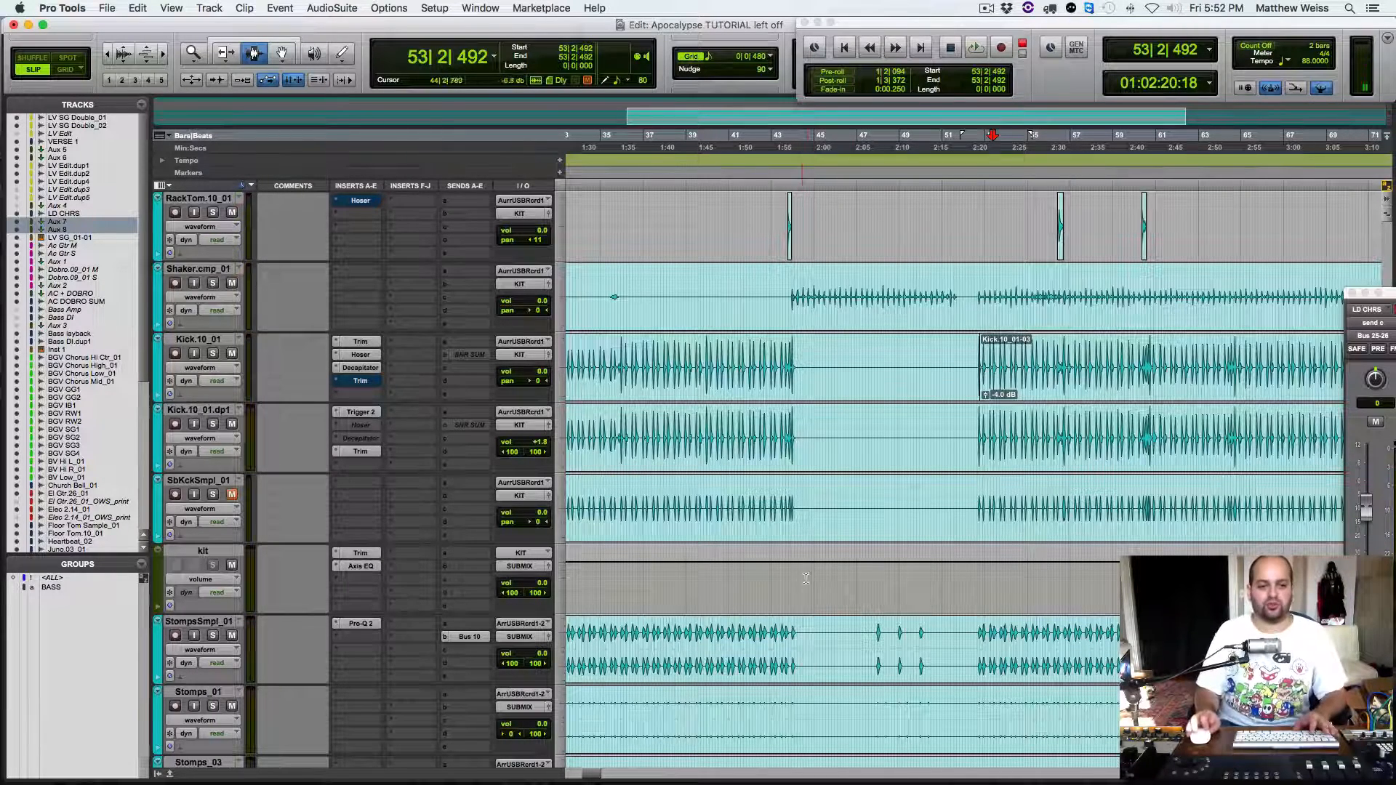
scroll(805, 578, "down", 3)
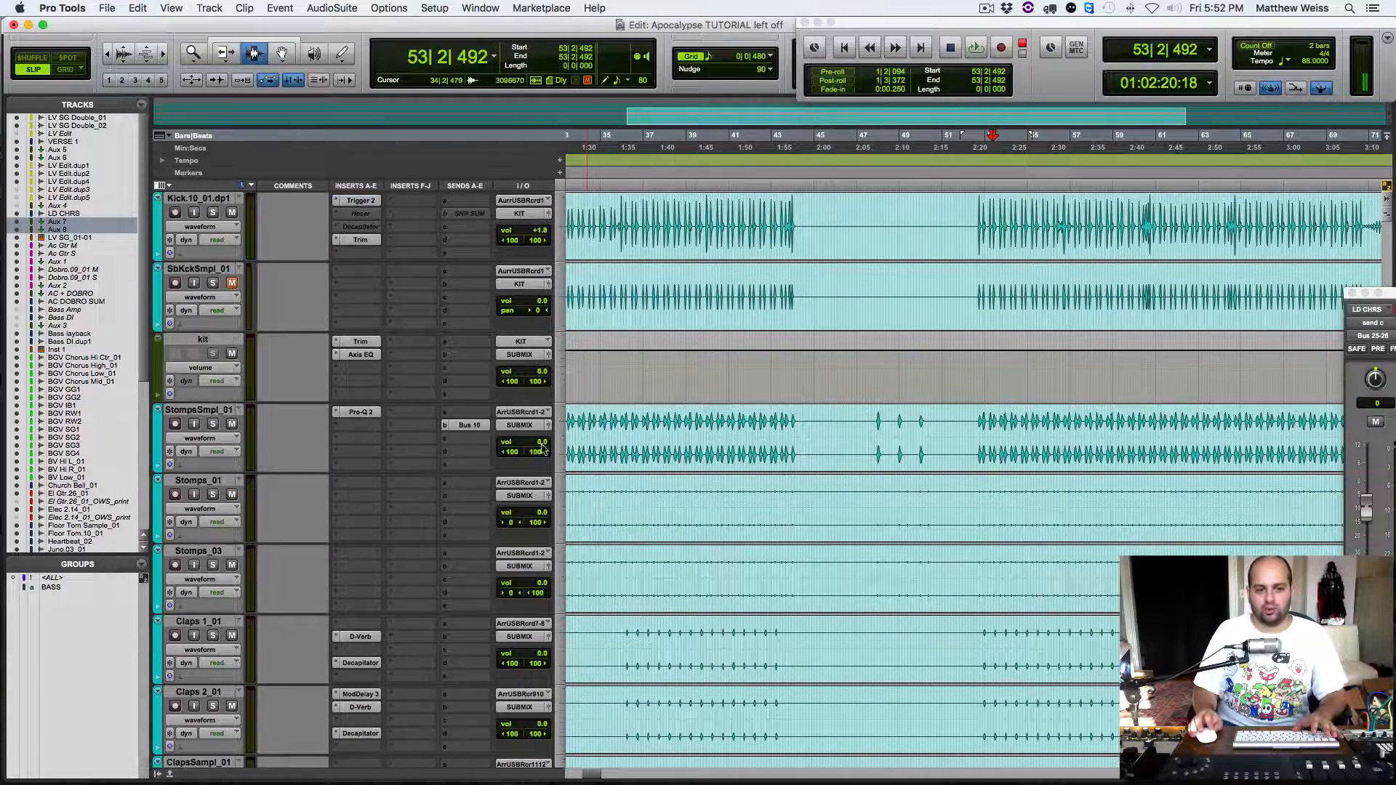
scroll(419, 448, "up", 9)
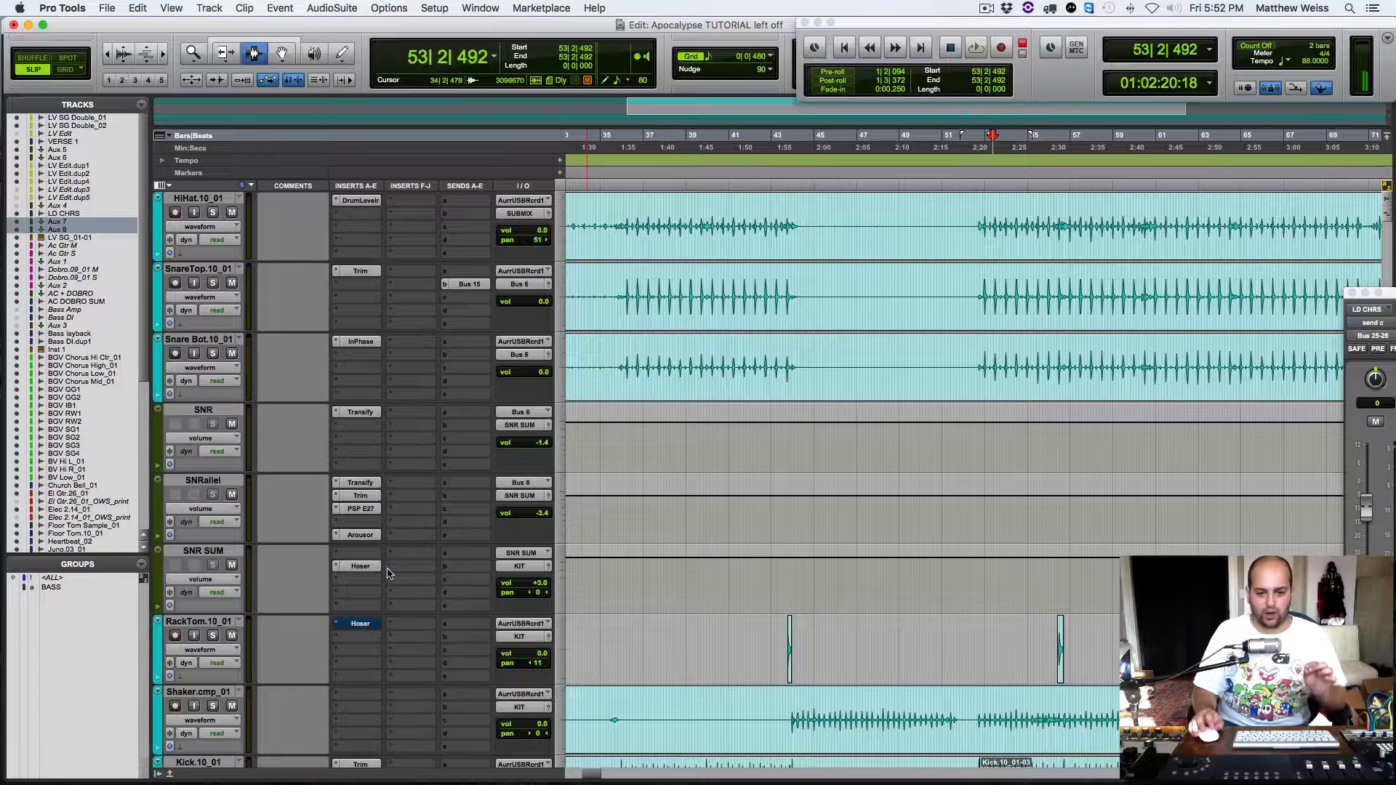
left_click(520, 586)
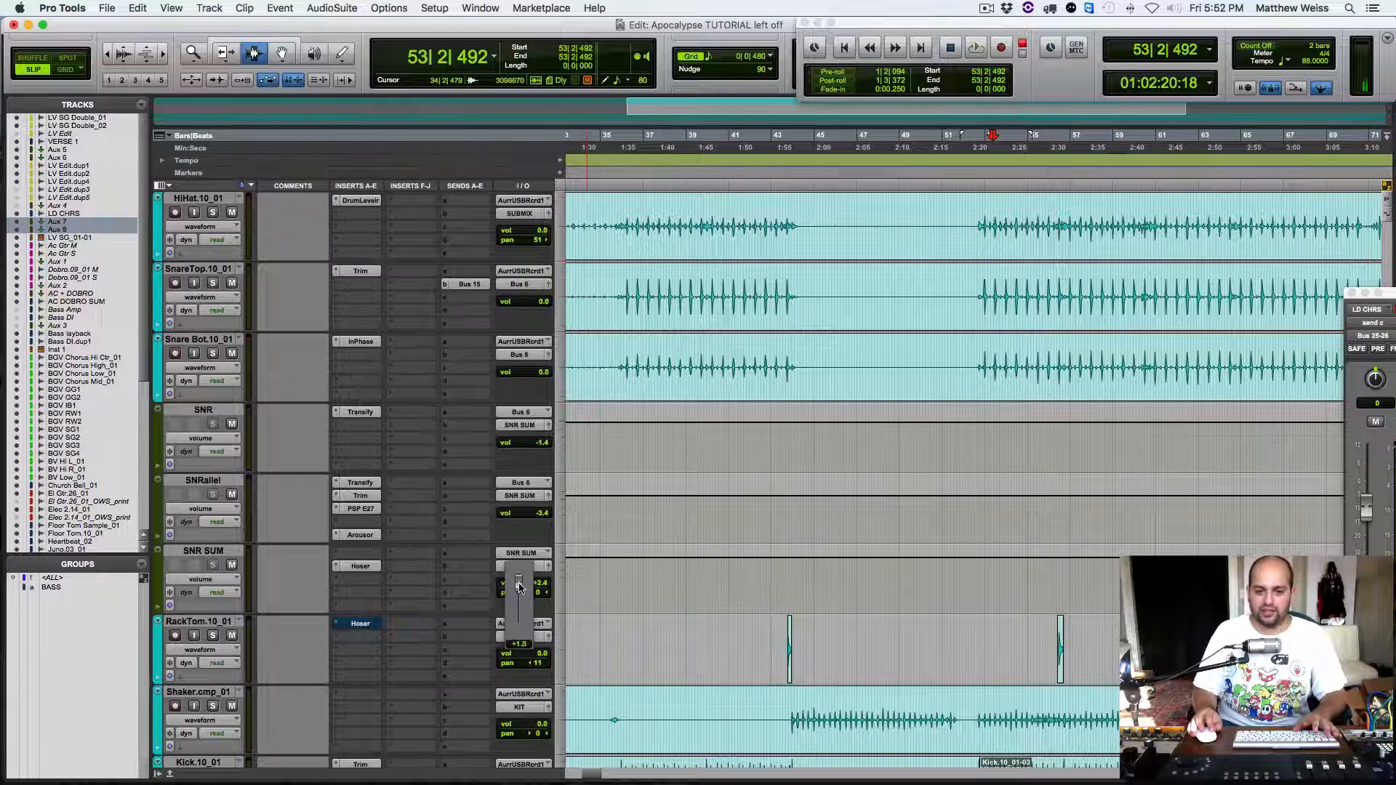
left_click_drag(519, 588, 519, 591)
key("space")
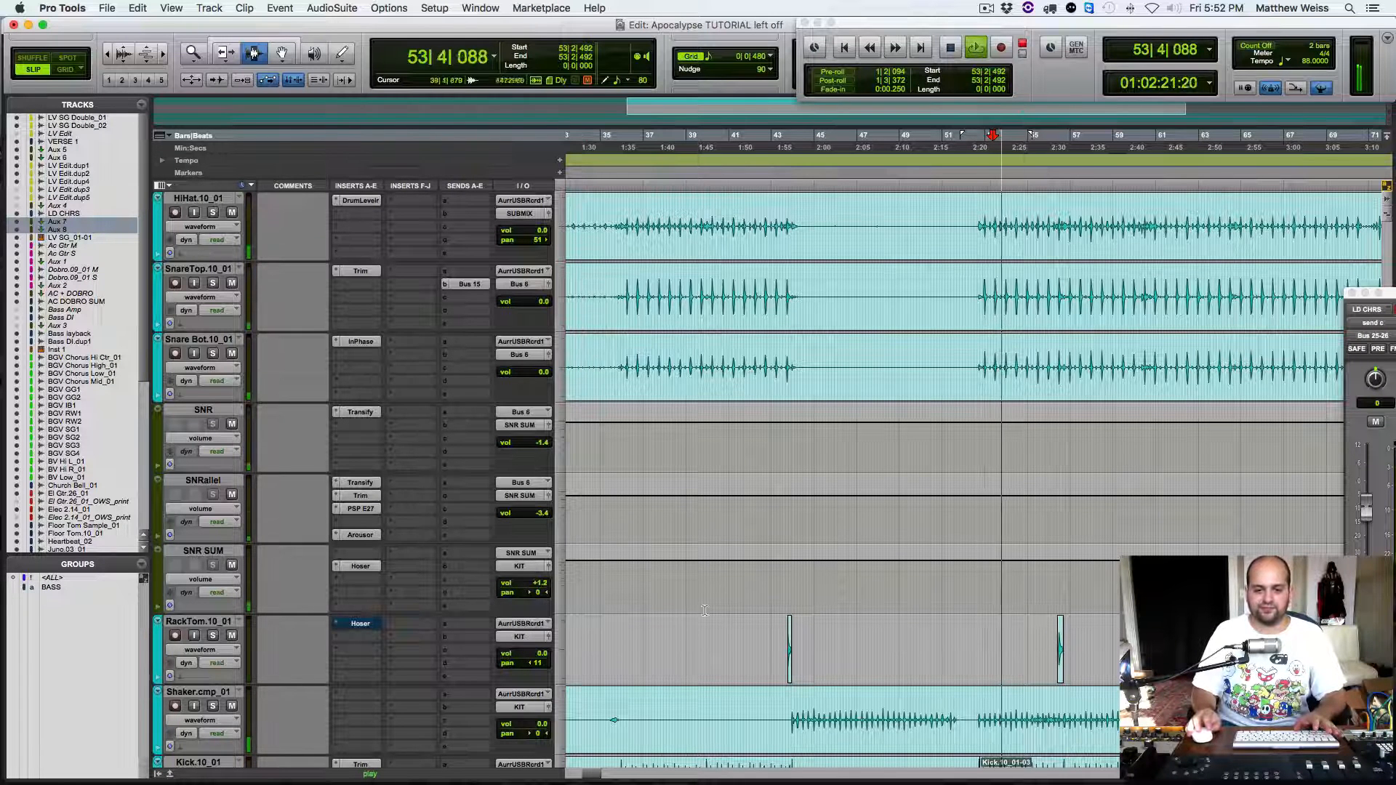
Step: Solo El Gtr.26_01 and audition it alone from about bar 54
scroll(768, 572, "up", 10)
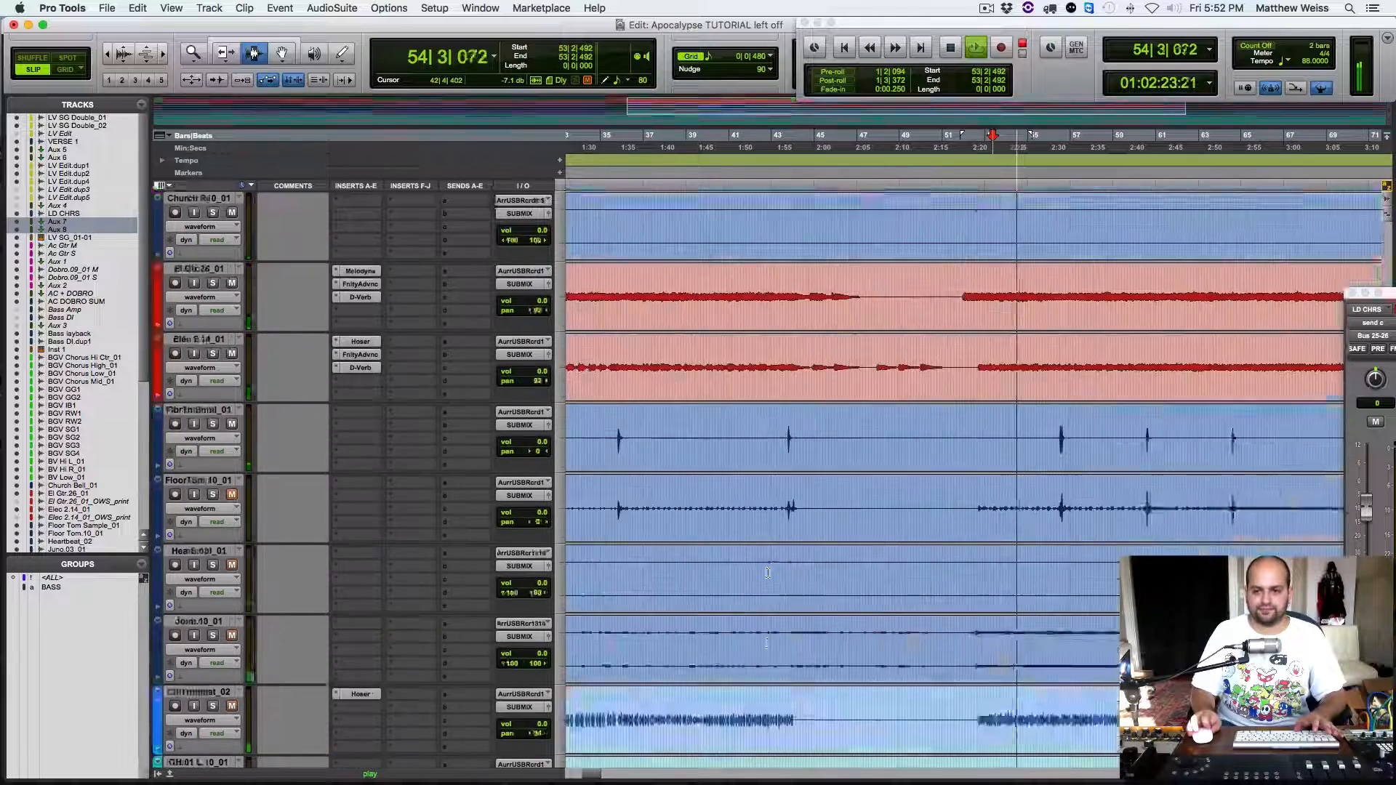
scroll(768, 572, "up", 3)
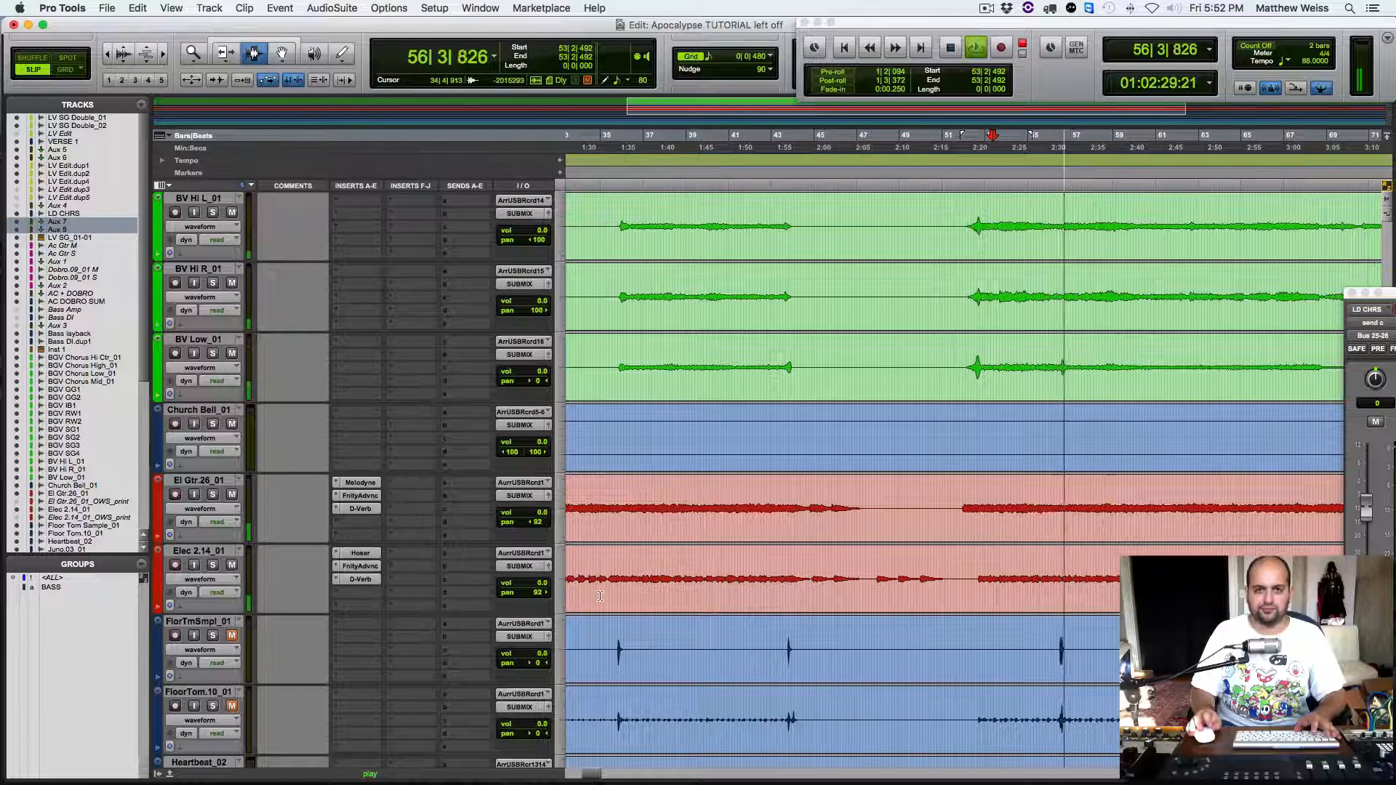
key("space")
left_click(1010, 509)
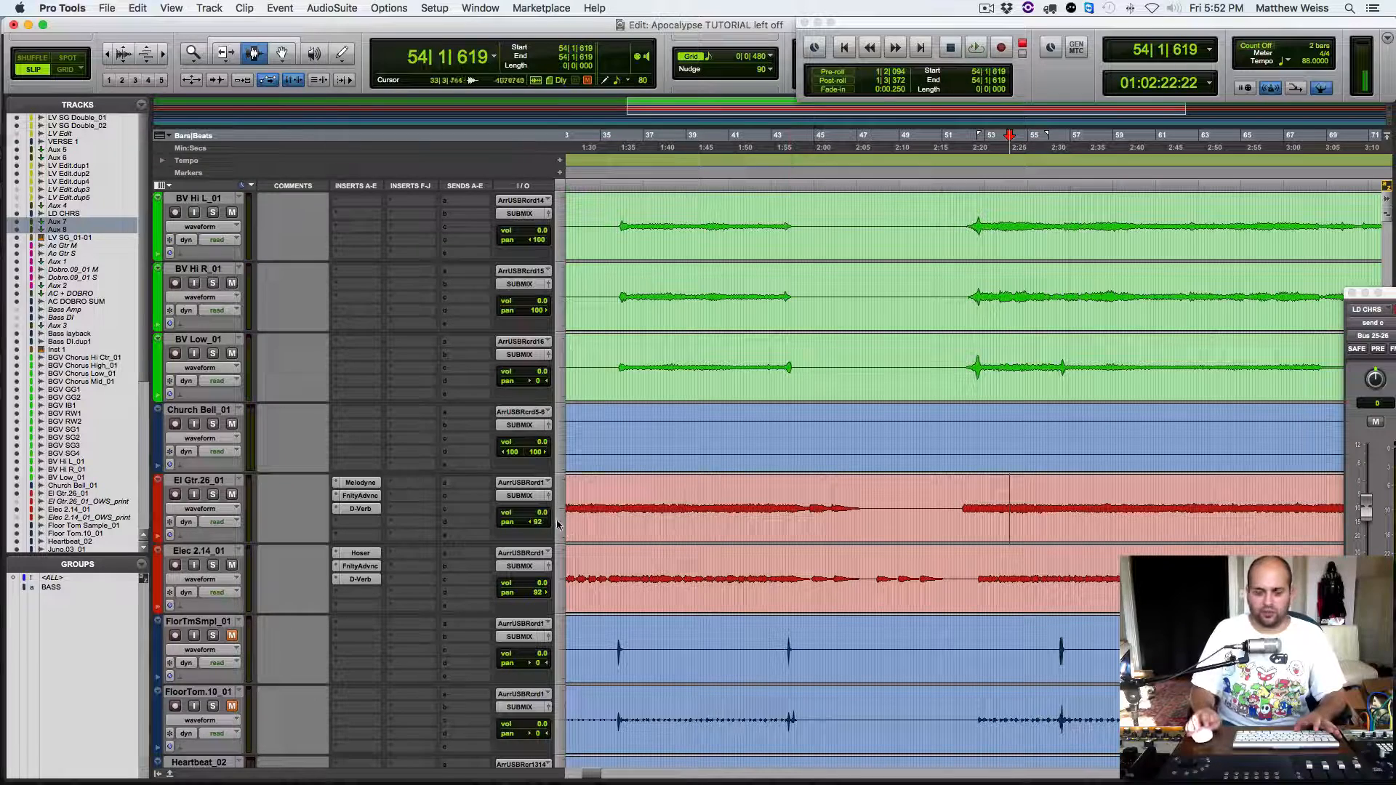
key("space")
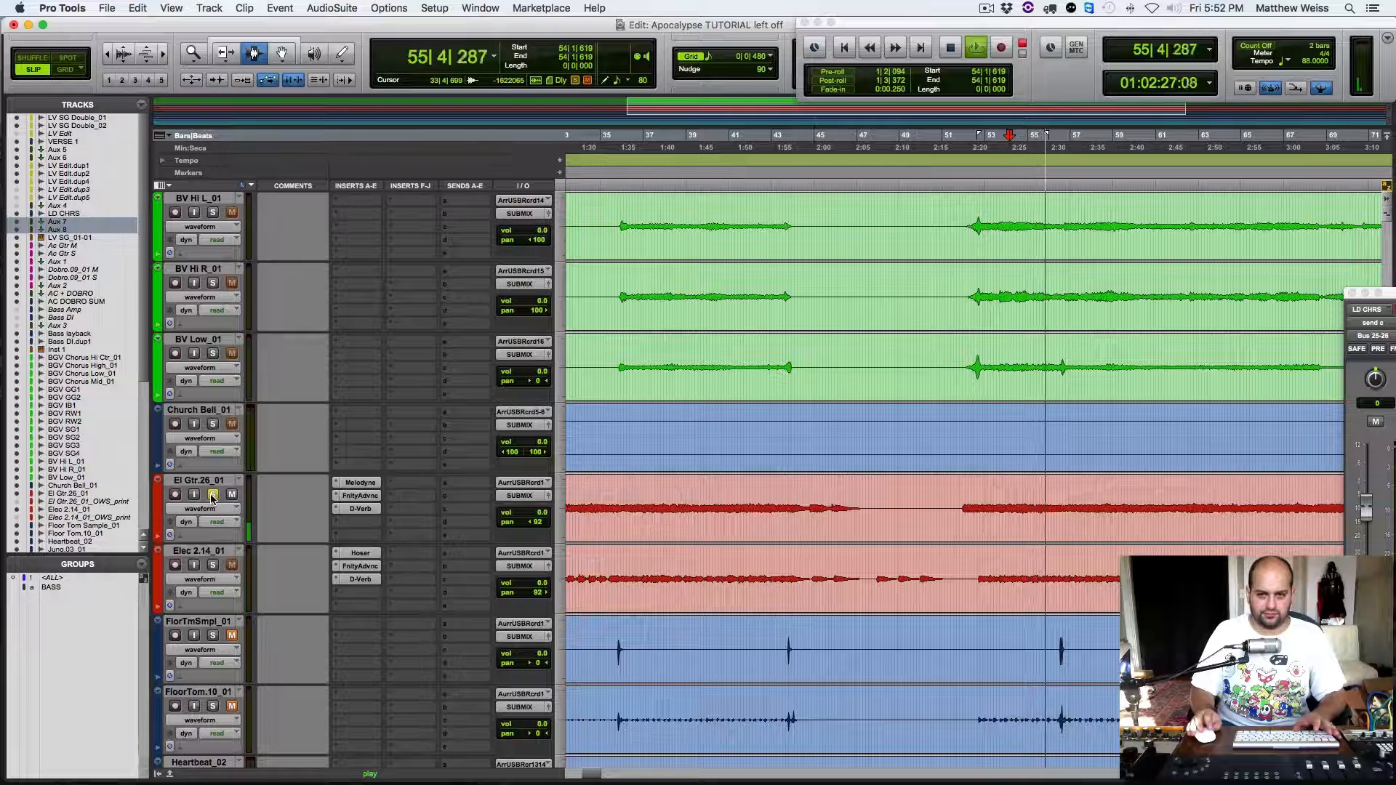
key("space")
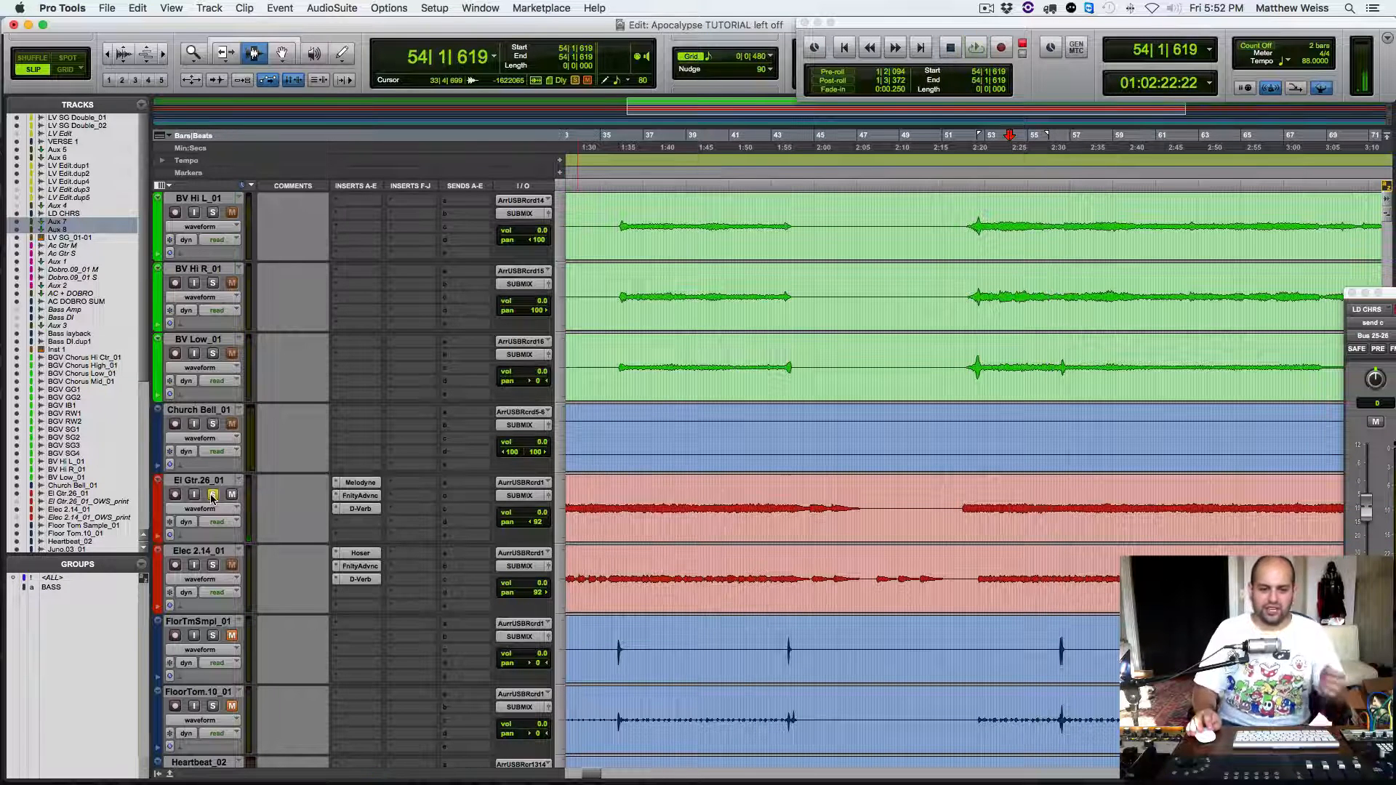
Step: Insert sonible's mono freiraum plug-in after D-Verb on El Gtr.26_01
left_click(336, 523)
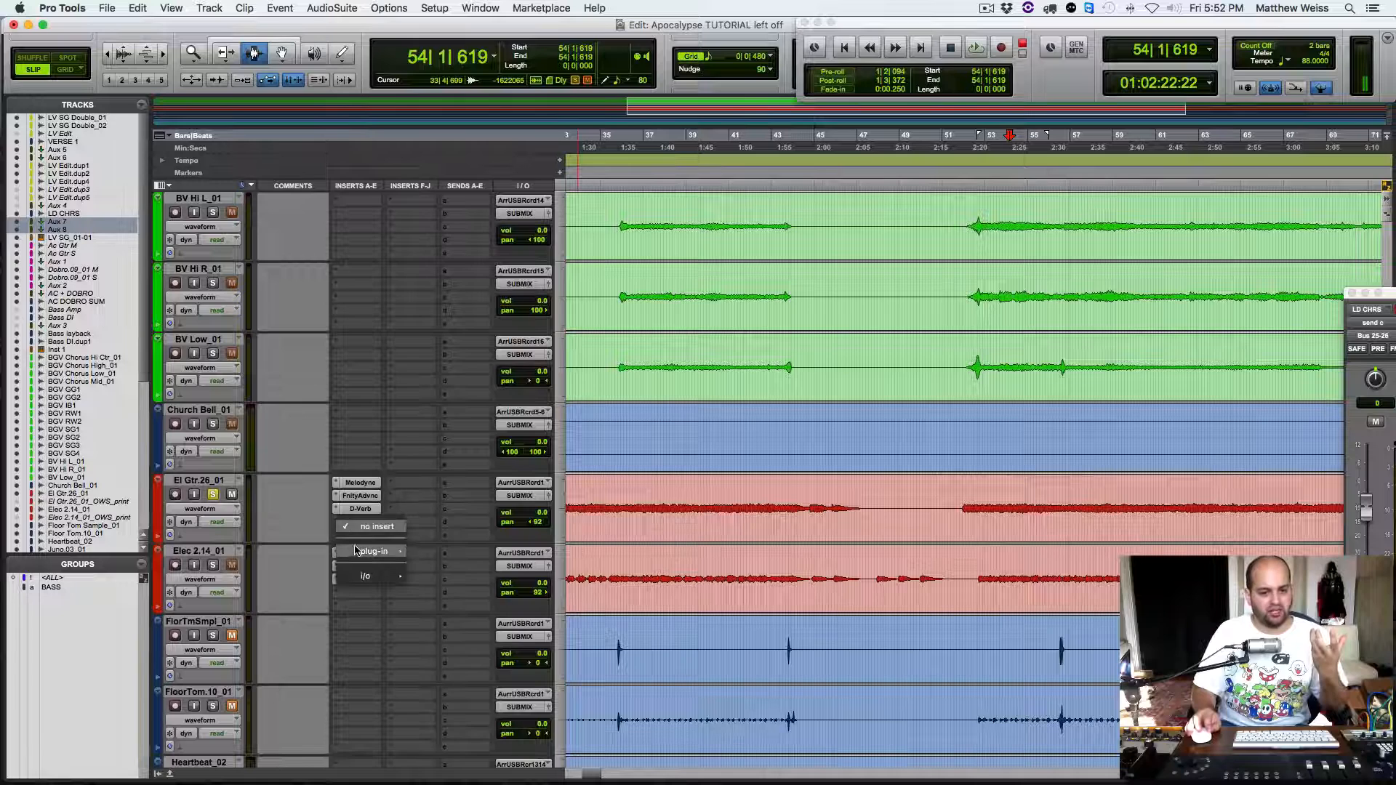
mouse_move(356, 550)
mouse_move(509, 743)
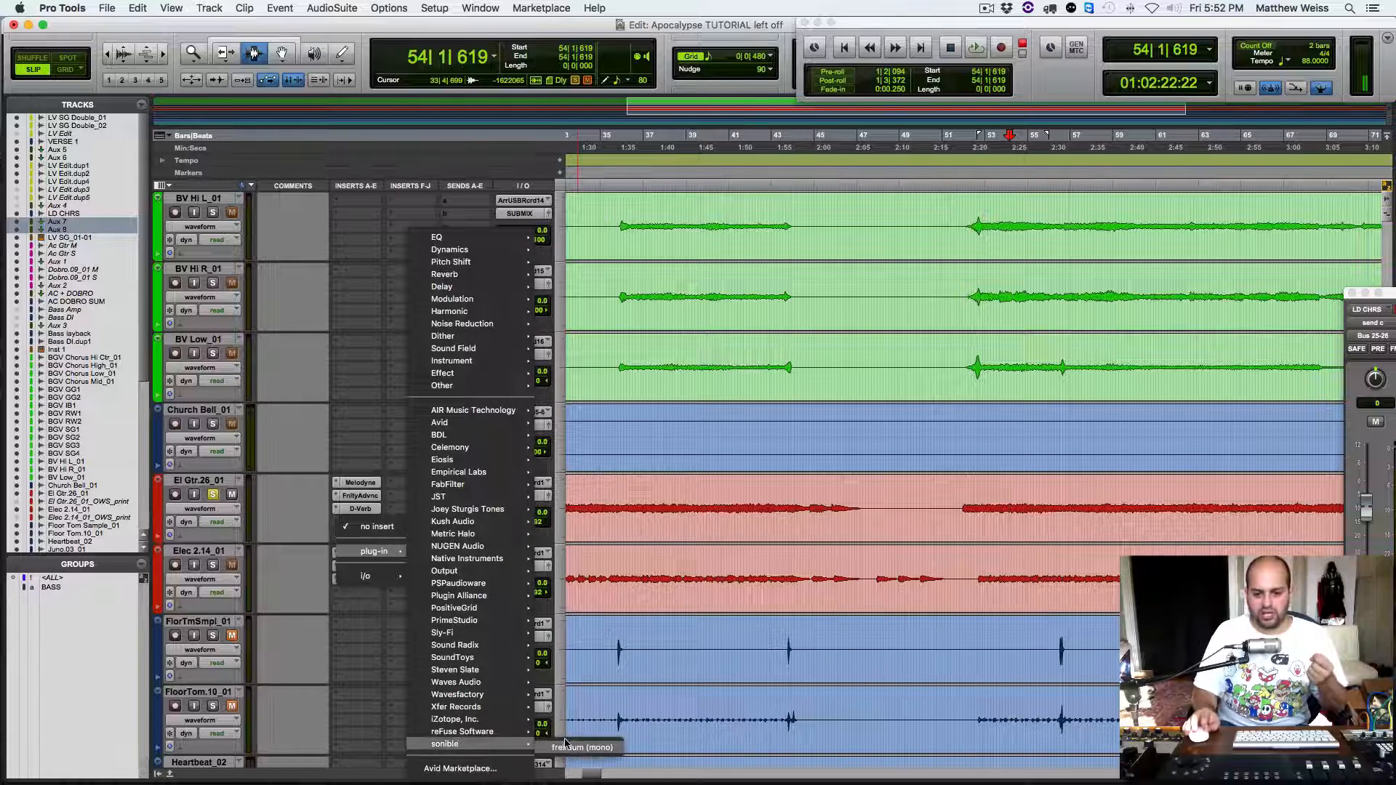
left_click(566, 747)
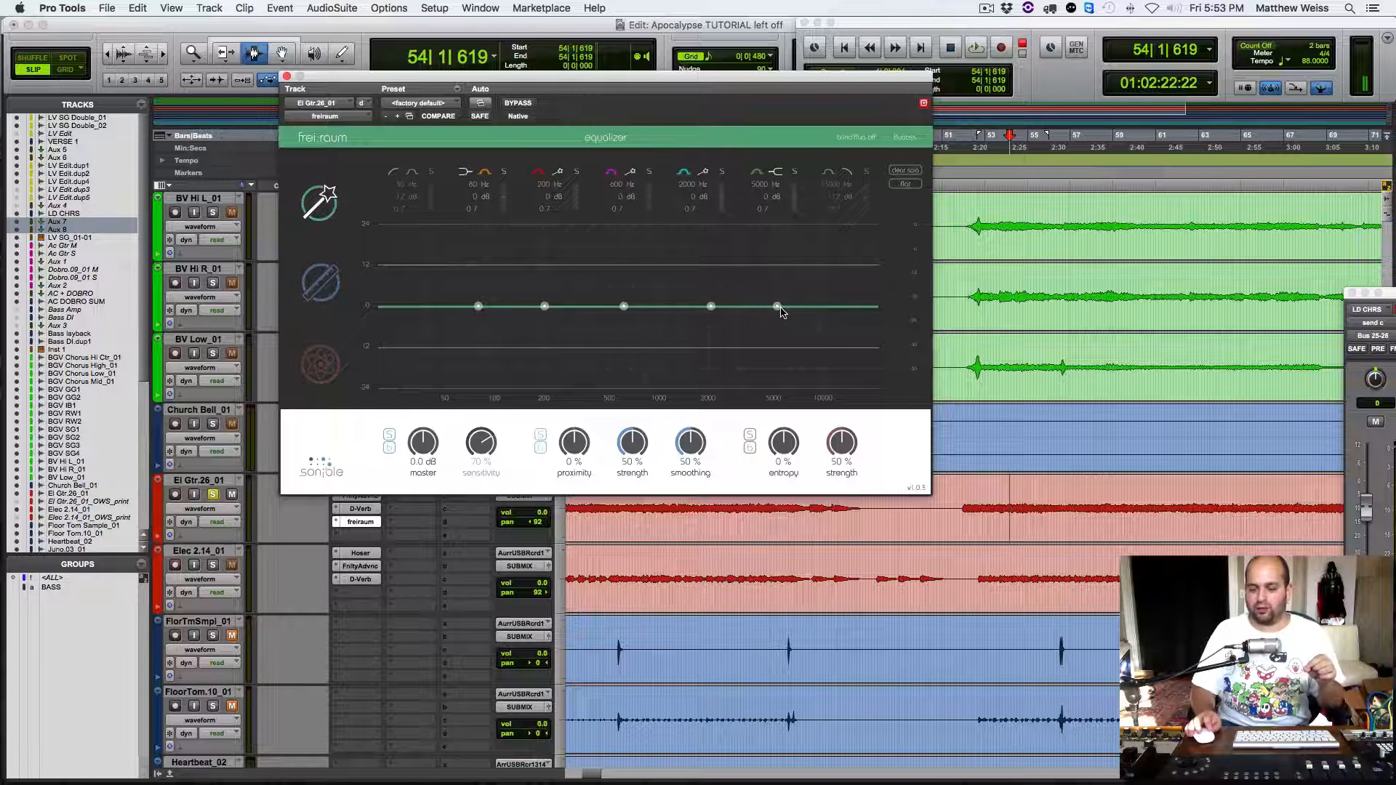
Step: During playback, cut the freiraum EQ by 2.2 dB near 285 Hz with Q 1.4 and set its high shelf to 3.5 dB at 872 Hz
key("space")
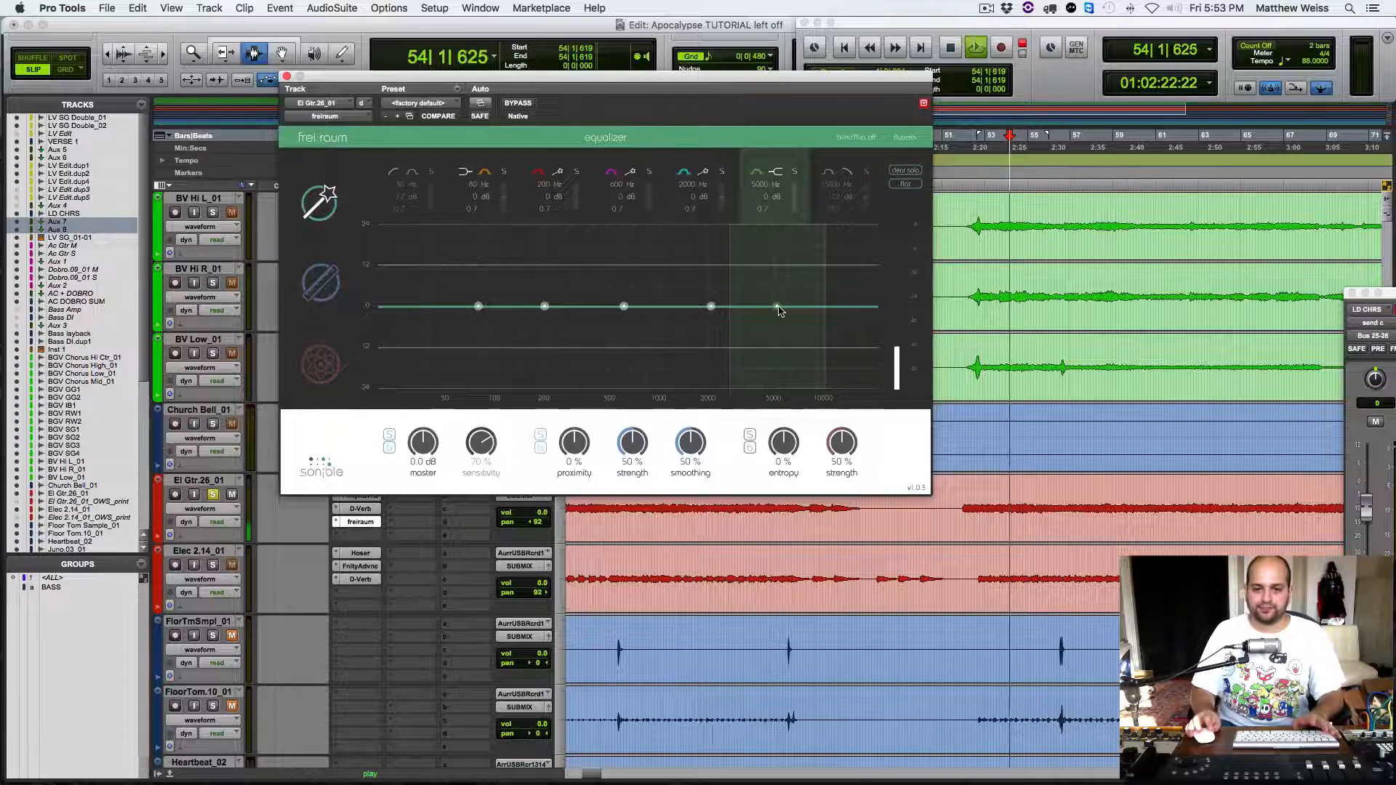
left_click_drag(778, 306, 722, 288)
left_click_drag(623, 306, 582, 317)
scroll(579, 313, "down", 3)
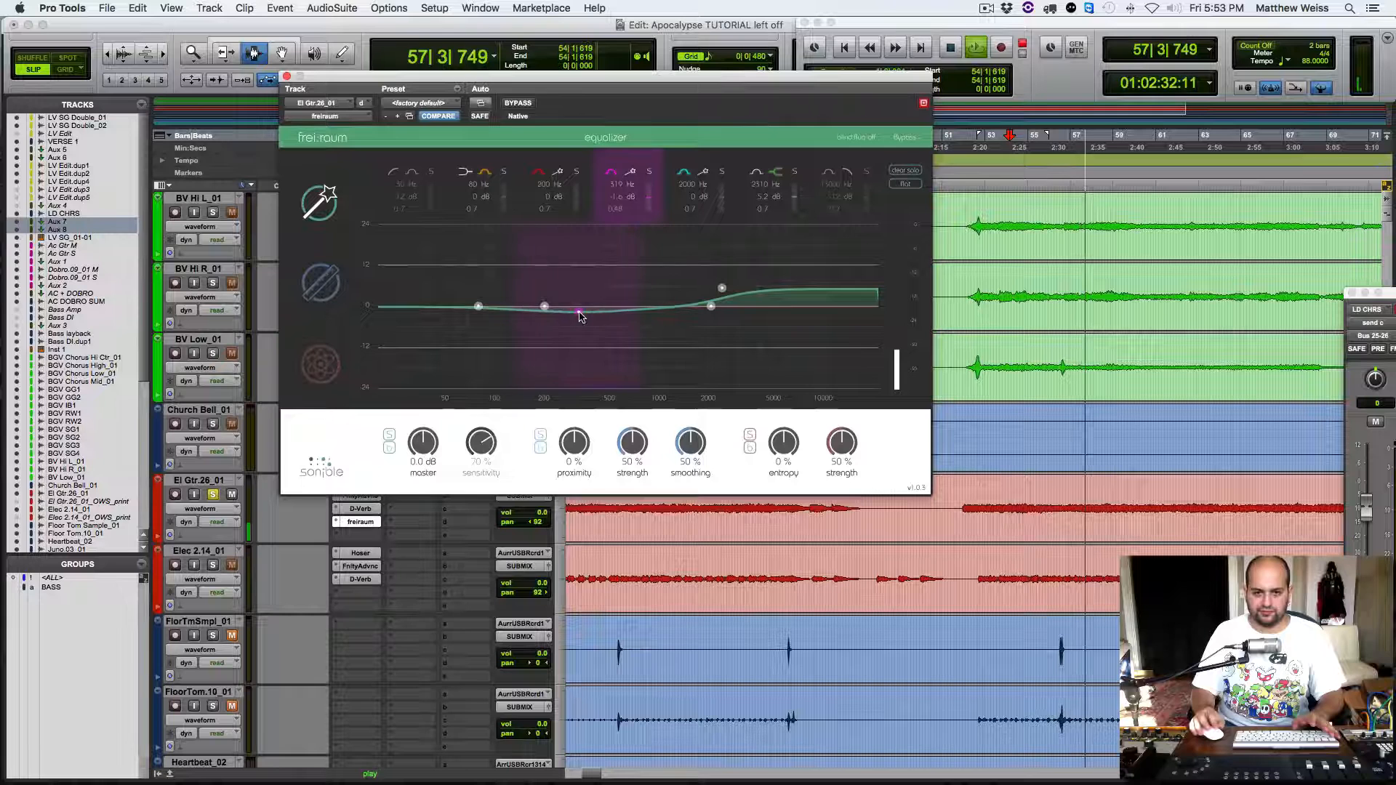
scroll(580, 314, "up", 5)
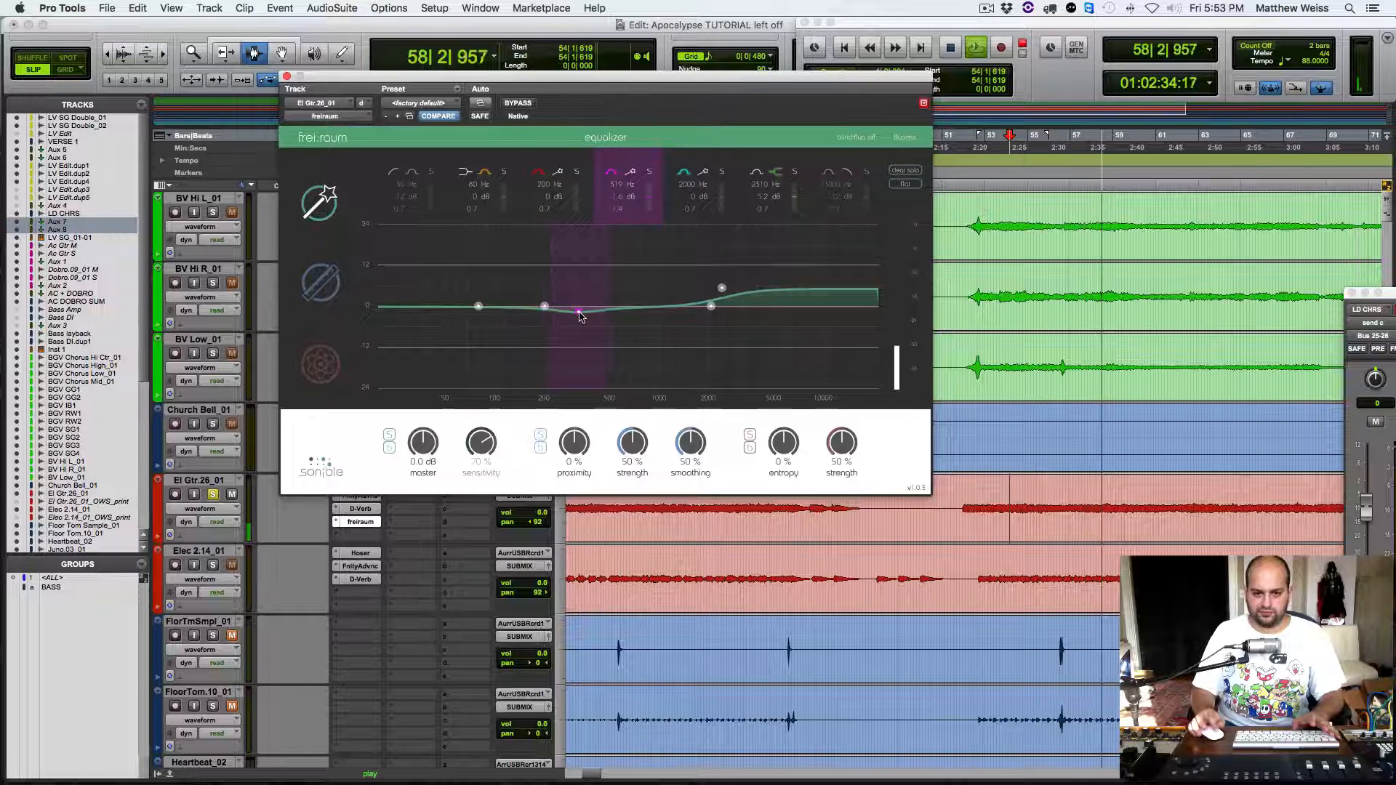
mouse_move(579, 314)
left_mouse_down()
mouse_move(585, 274)
mouse_move(569, 273)
mouse_move(571, 314)
left_mouse_up()
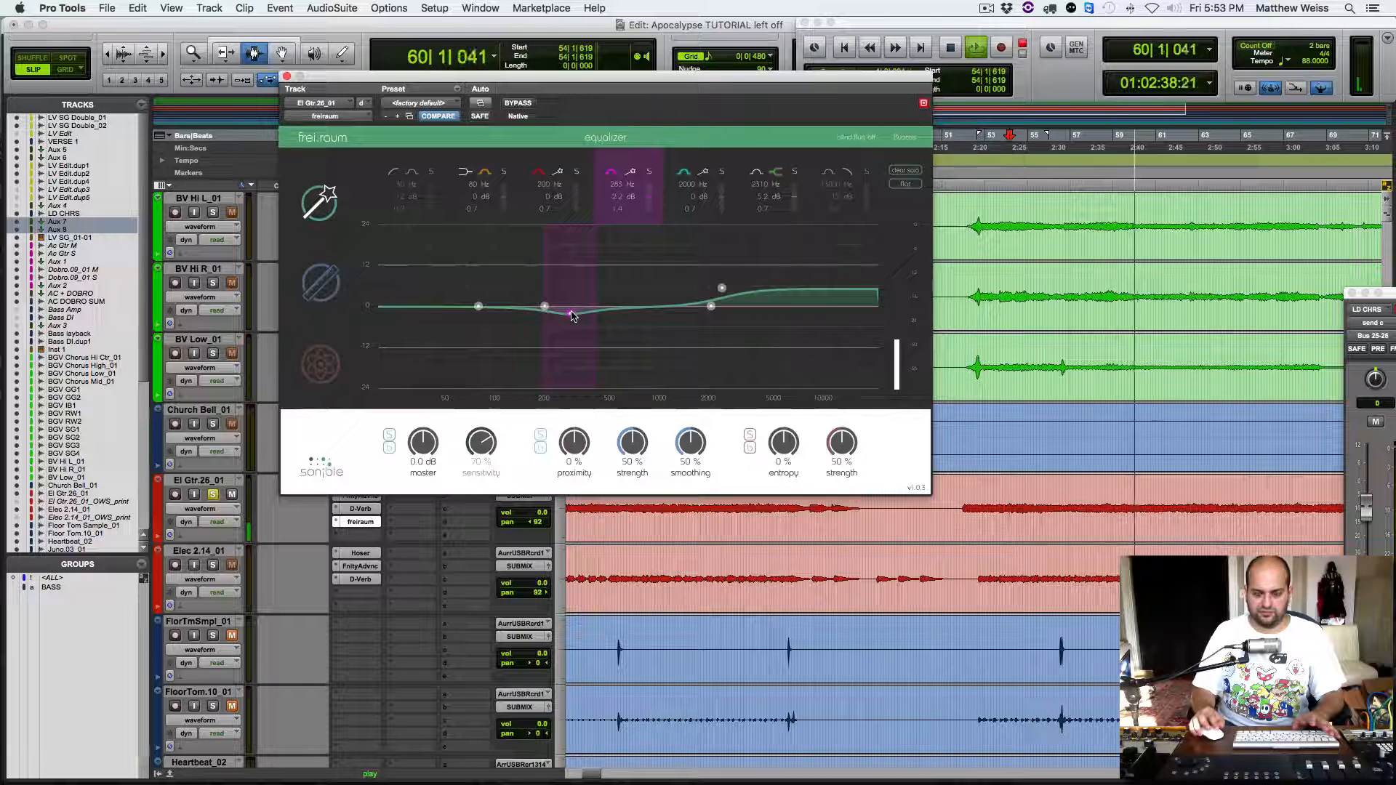
left_click_drag(722, 288, 651, 295)
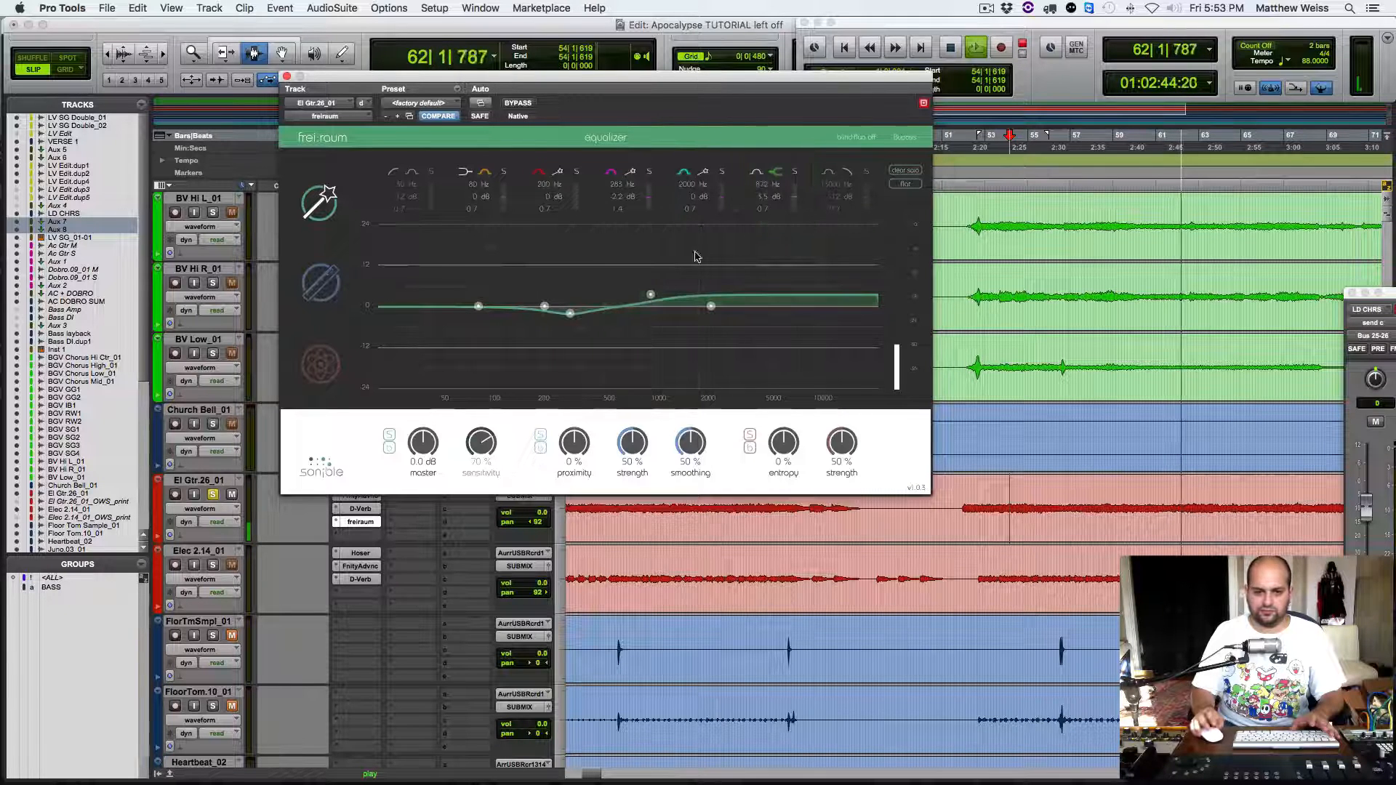
Step: In freiraum's entropy section, raise the high shelf to 100% from about 251 Hz and audition the effect
left_click(320, 283)
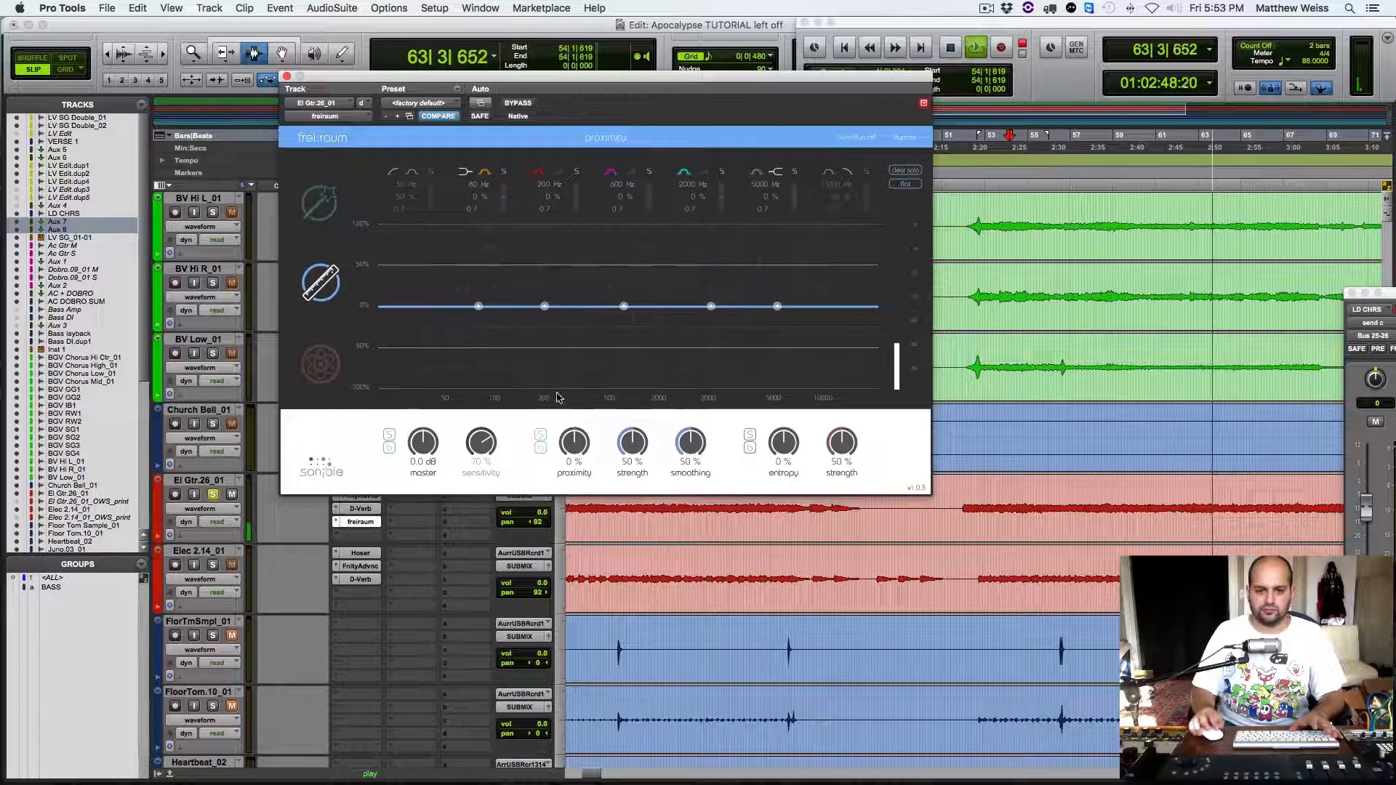
left_click(321, 369)
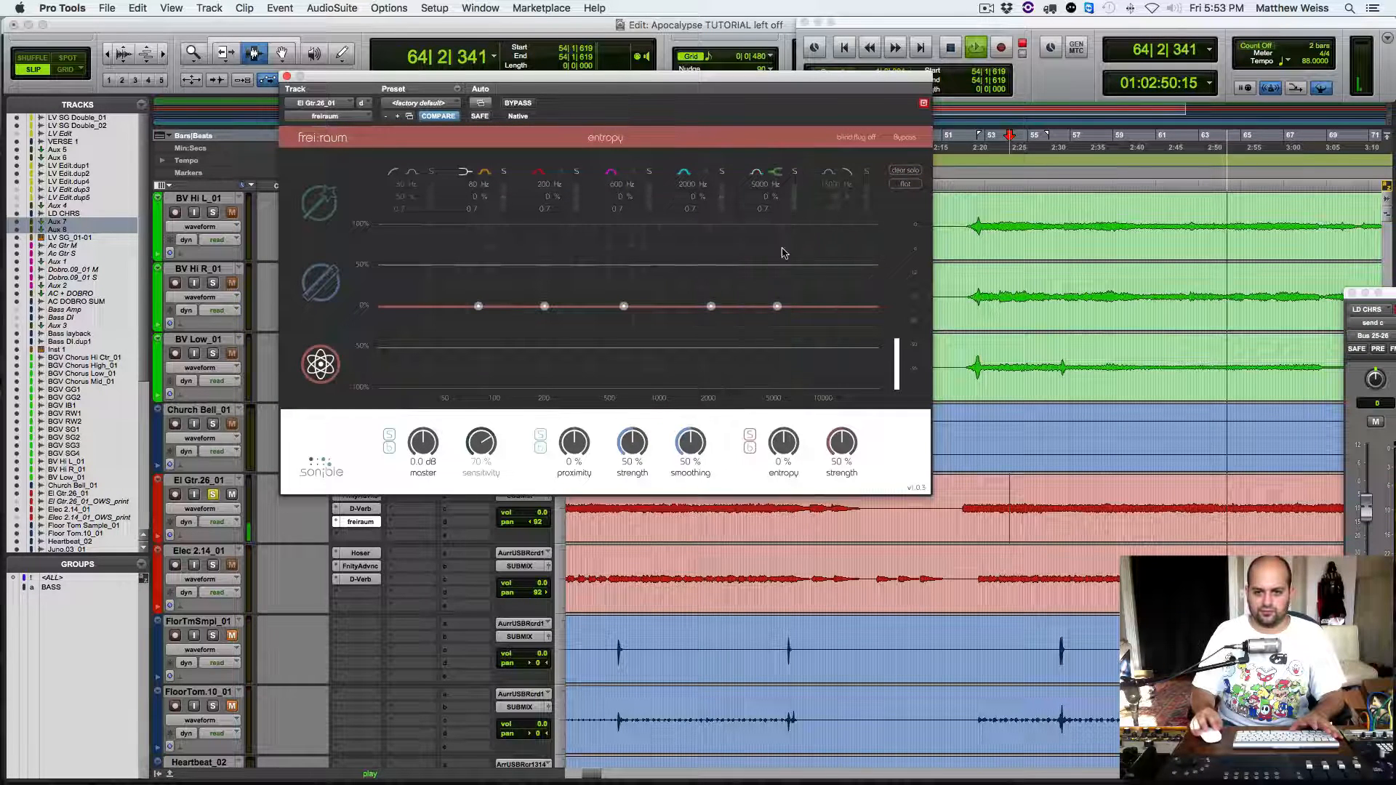
left_click_drag(778, 307, 560, 224)
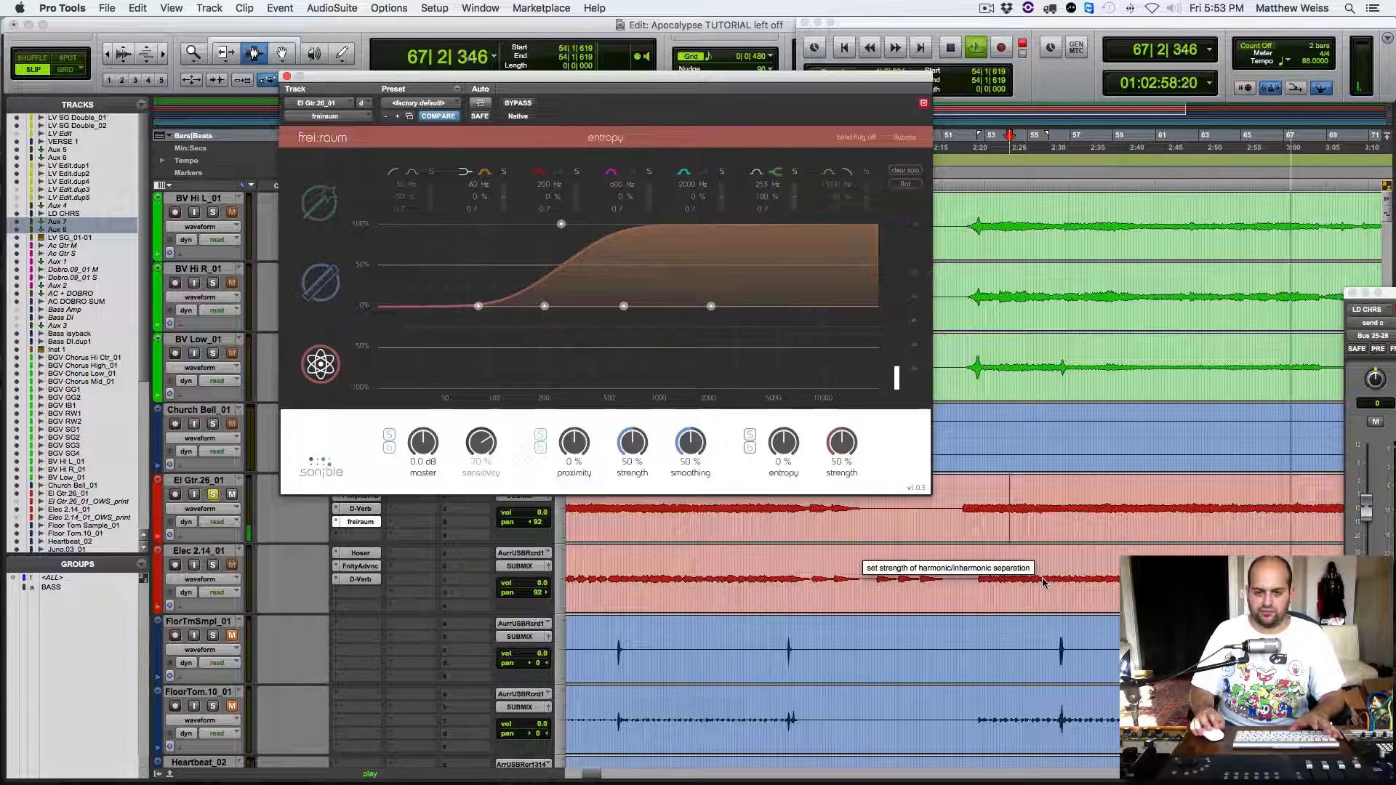
key("space")
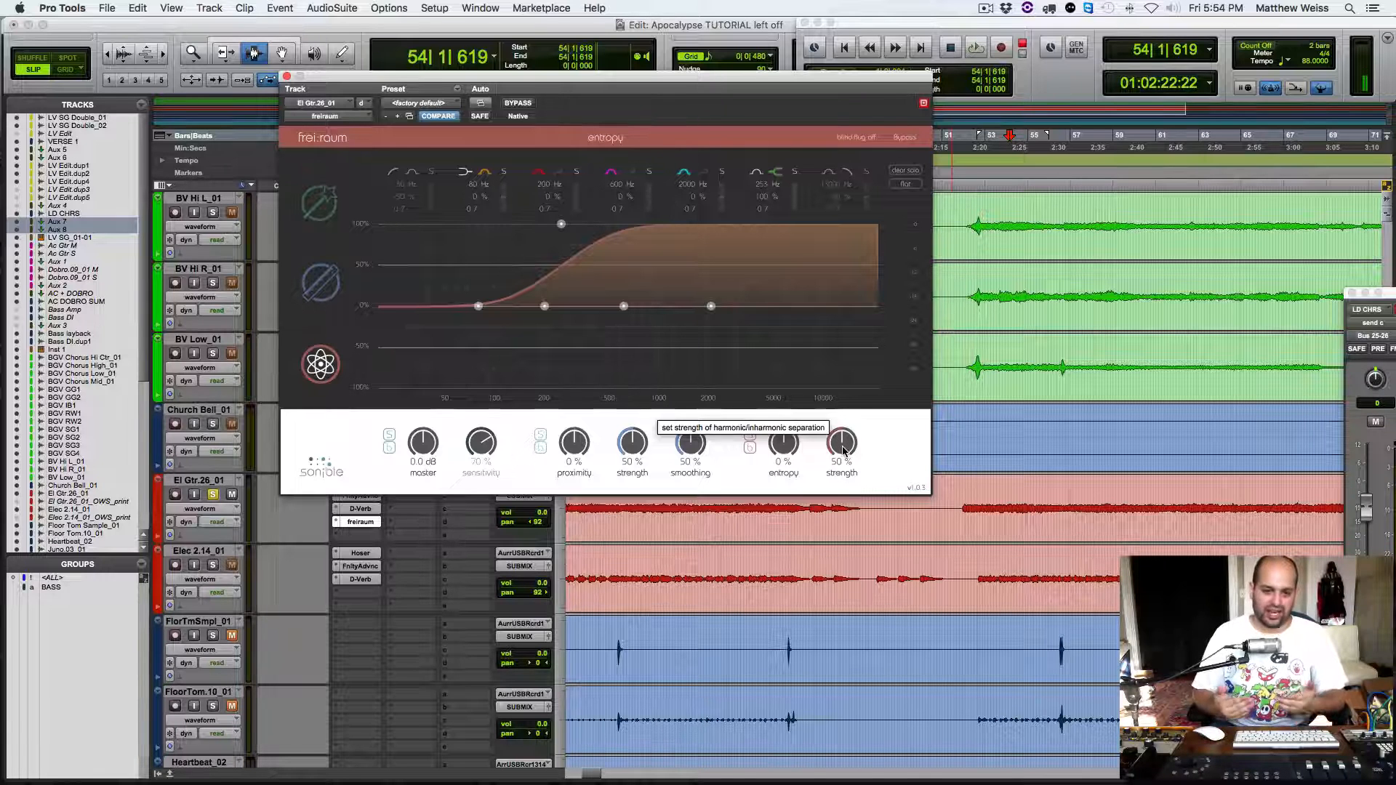
Step: Try the extremes of the entropy strength, set it to 86%, and reduce the entropy shelf to about 12% near 371 Hz
key("space")
left_click_drag(843, 449, 866, 310)
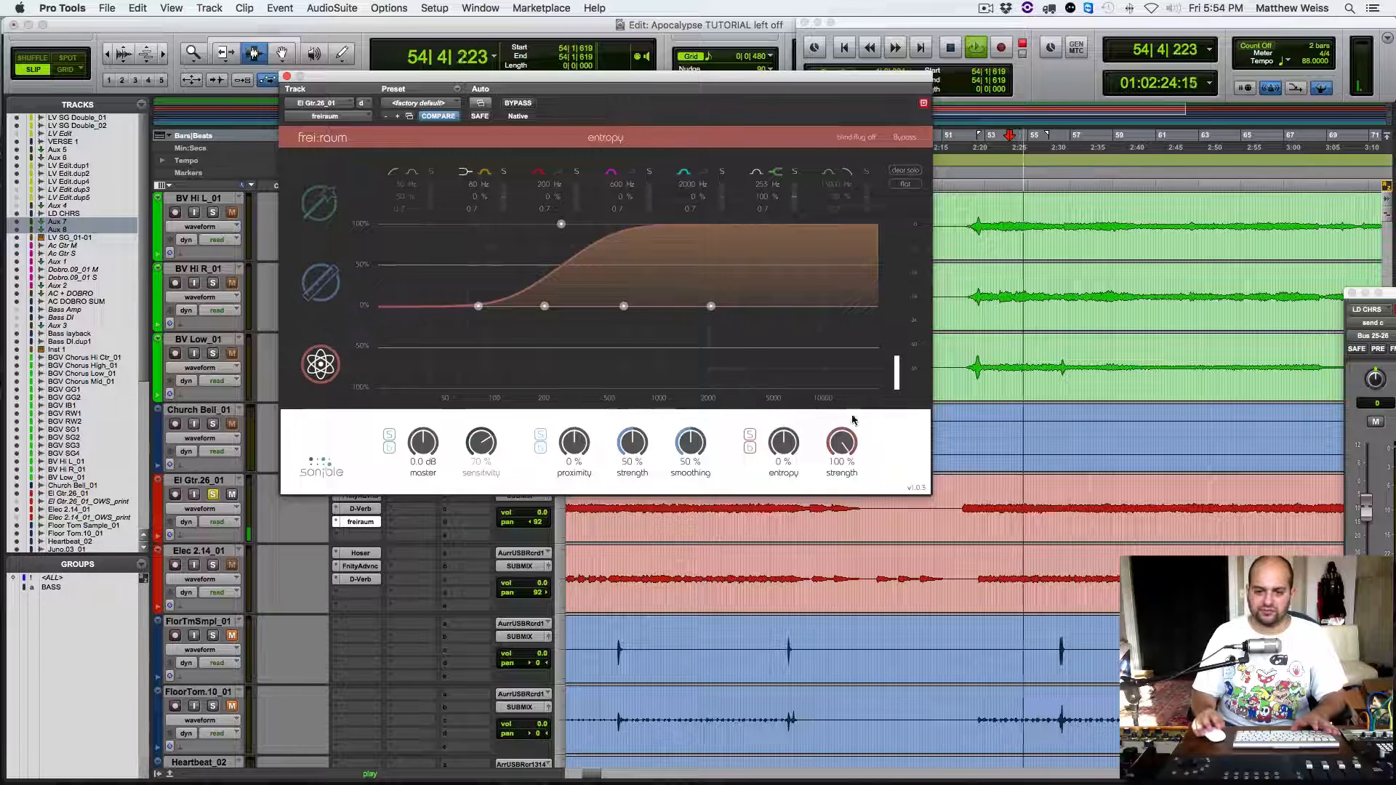
scroll(841, 445, "down", 8)
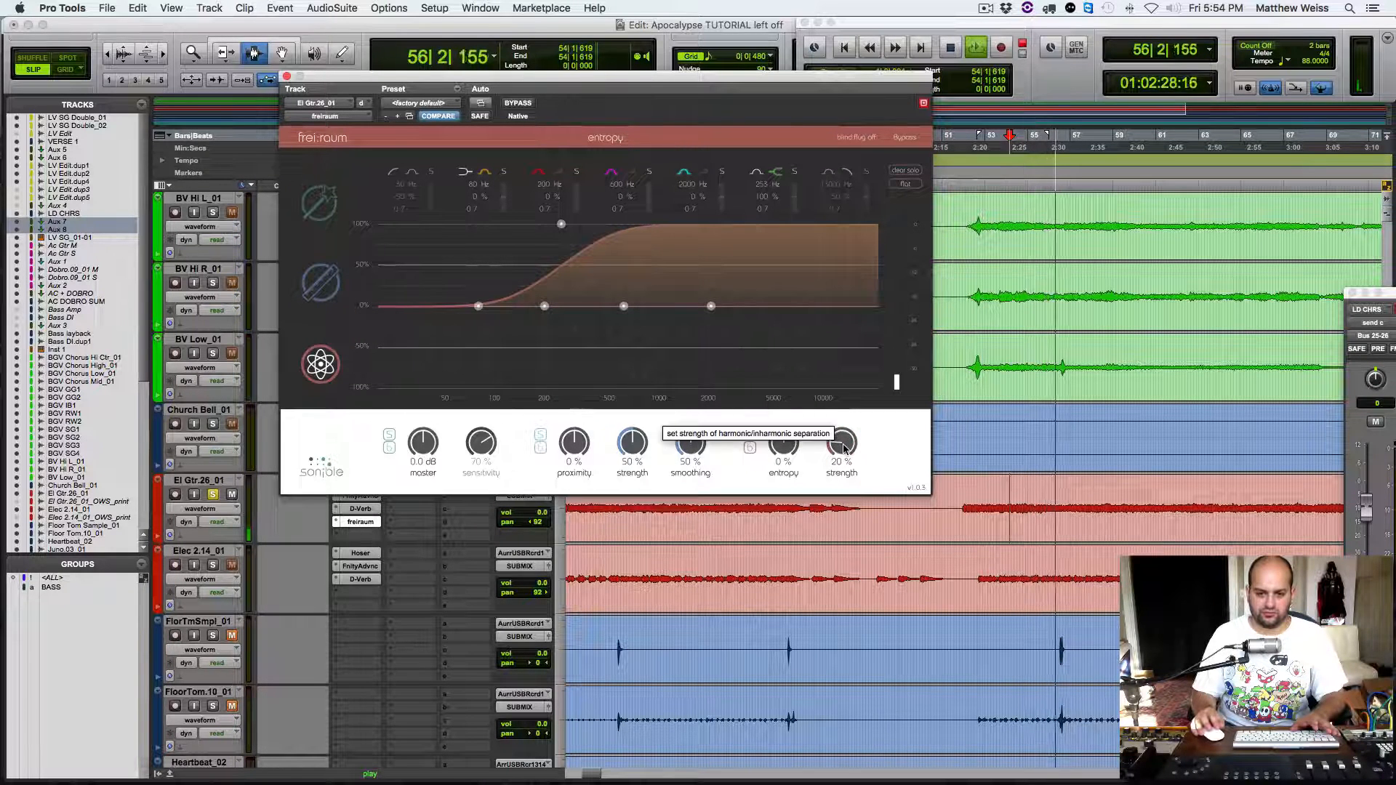
scroll(844, 447, "up", 8)
left_click_drag(844, 444, 837, 461)
left_click_drag(562, 228, 589, 304)
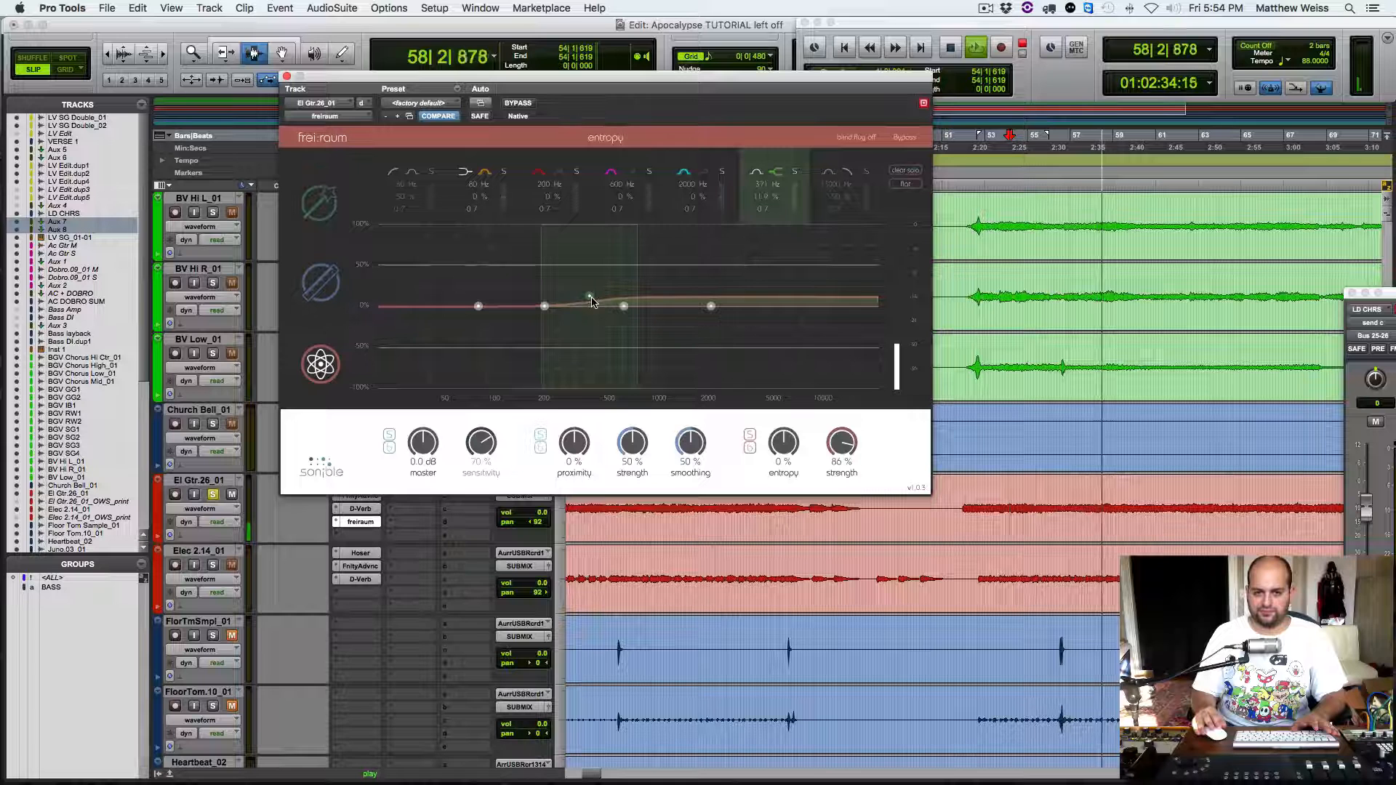
Step: Raise freiraum's upper-mid proximity band slightly, boost the EQ 3.9 dB at 3090 Hz, and compare the guitar with the plug-in bypassed
left_click(327, 287)
mouse_move(711, 307)
left_mouse_down()
mouse_move(763, 237)
mouse_move(647, 217)
mouse_move(708, 216)
mouse_move(708, 295)
mouse_move(754, 288)
mouse_move(746, 298)
left_mouse_up()
left_click(319, 203)
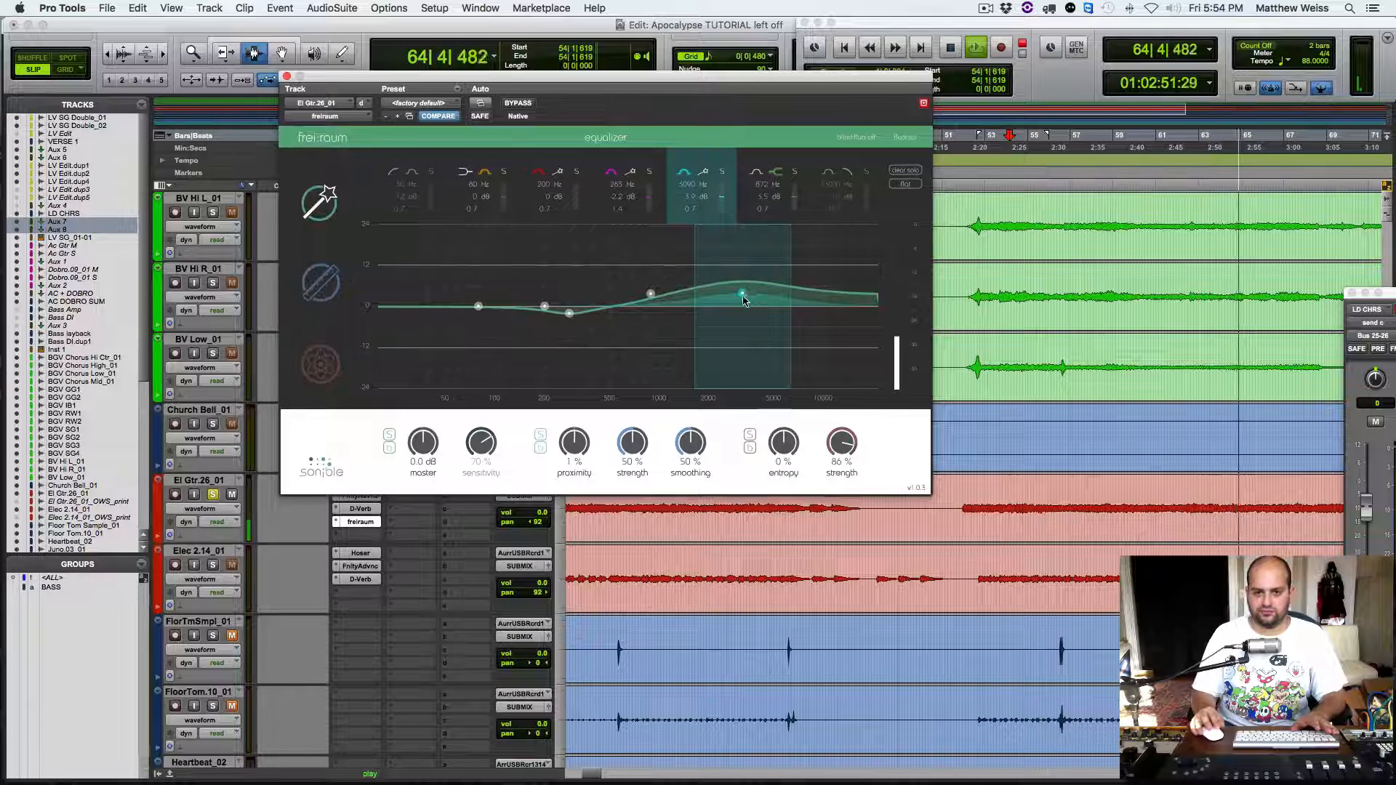
left_click(525, 104)
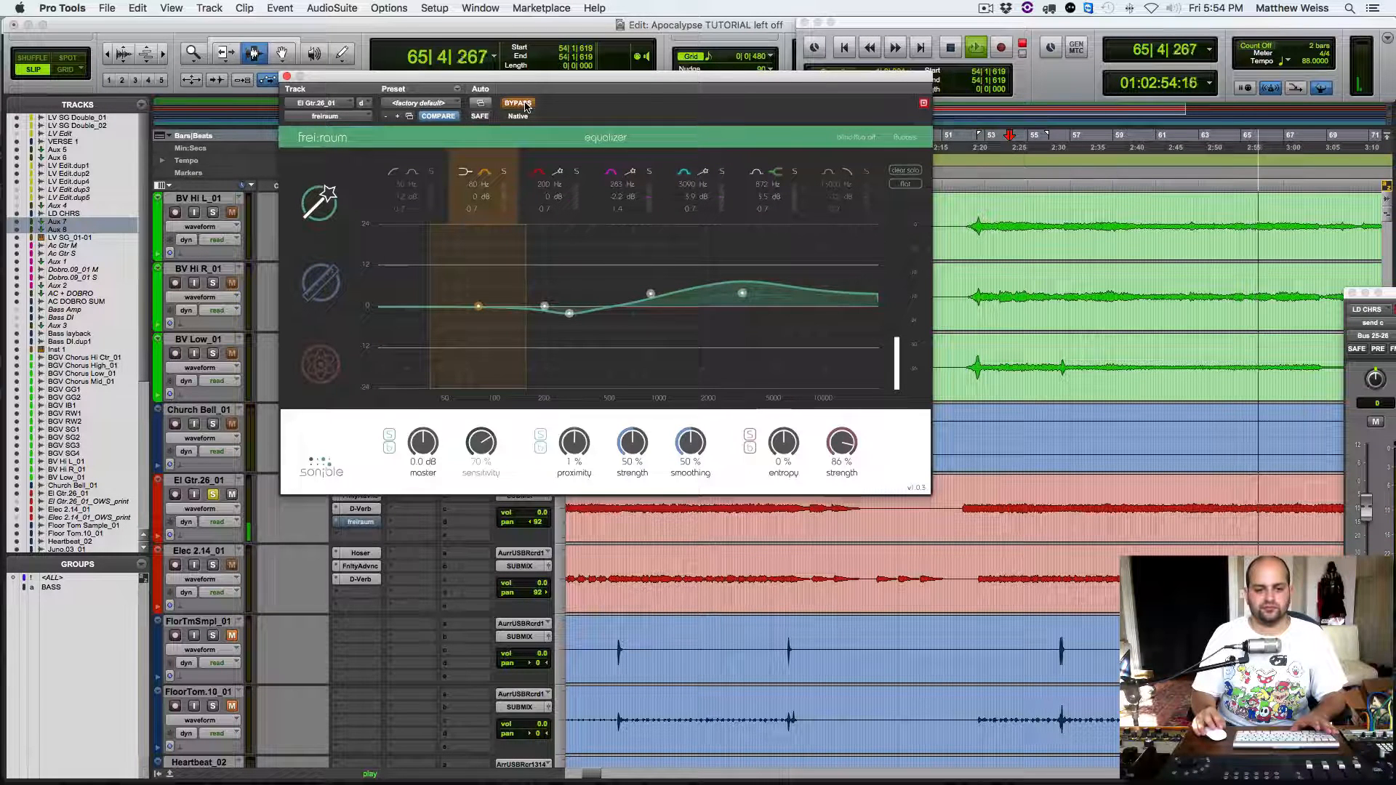
left_click(525, 104)
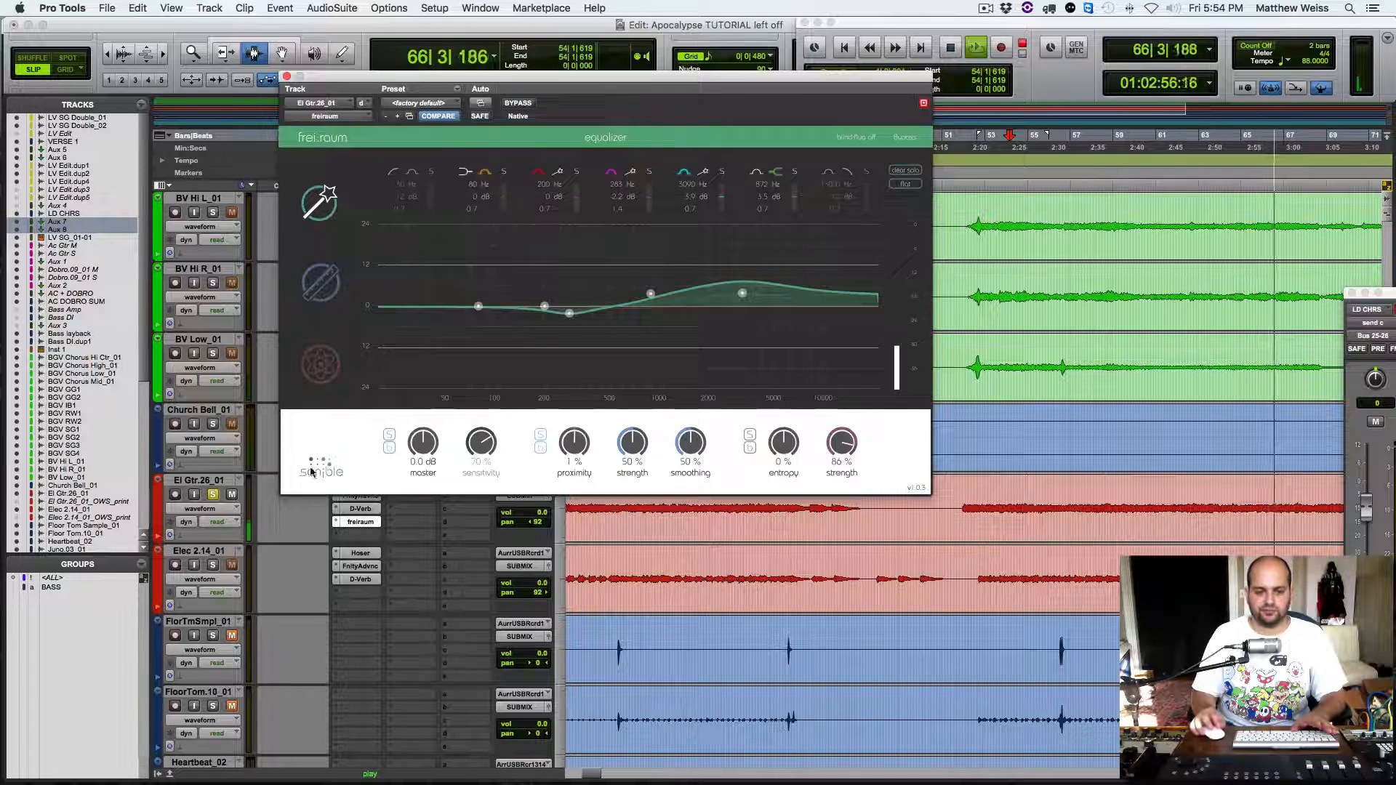
Step: Unsolo El Gtr.26_01 and, with the full mix playing, set freiraum's master level to -1.0 dB and the guitar's pan to 60 left
key("space")
left_click(214, 495)
key("space")
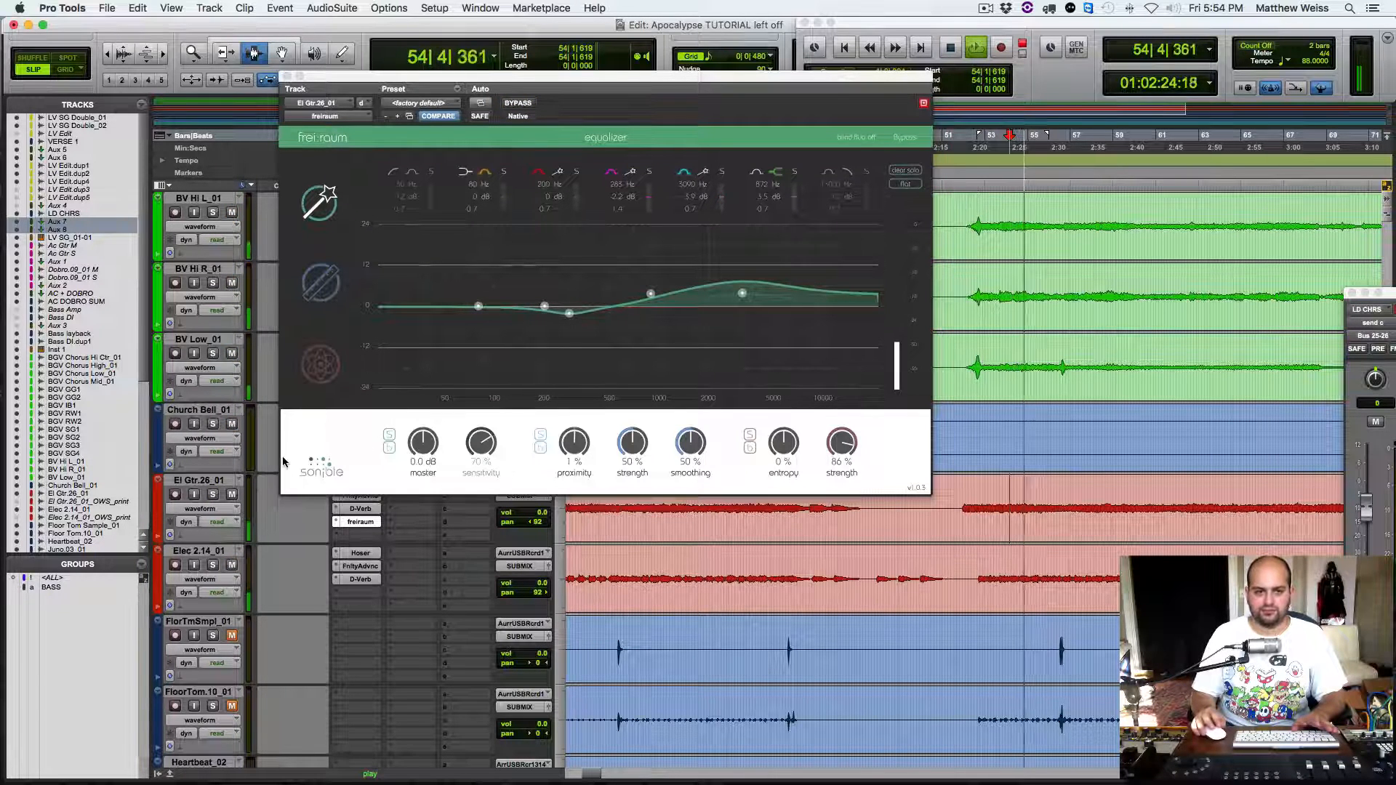
left_click_drag(430, 443, 432, 447)
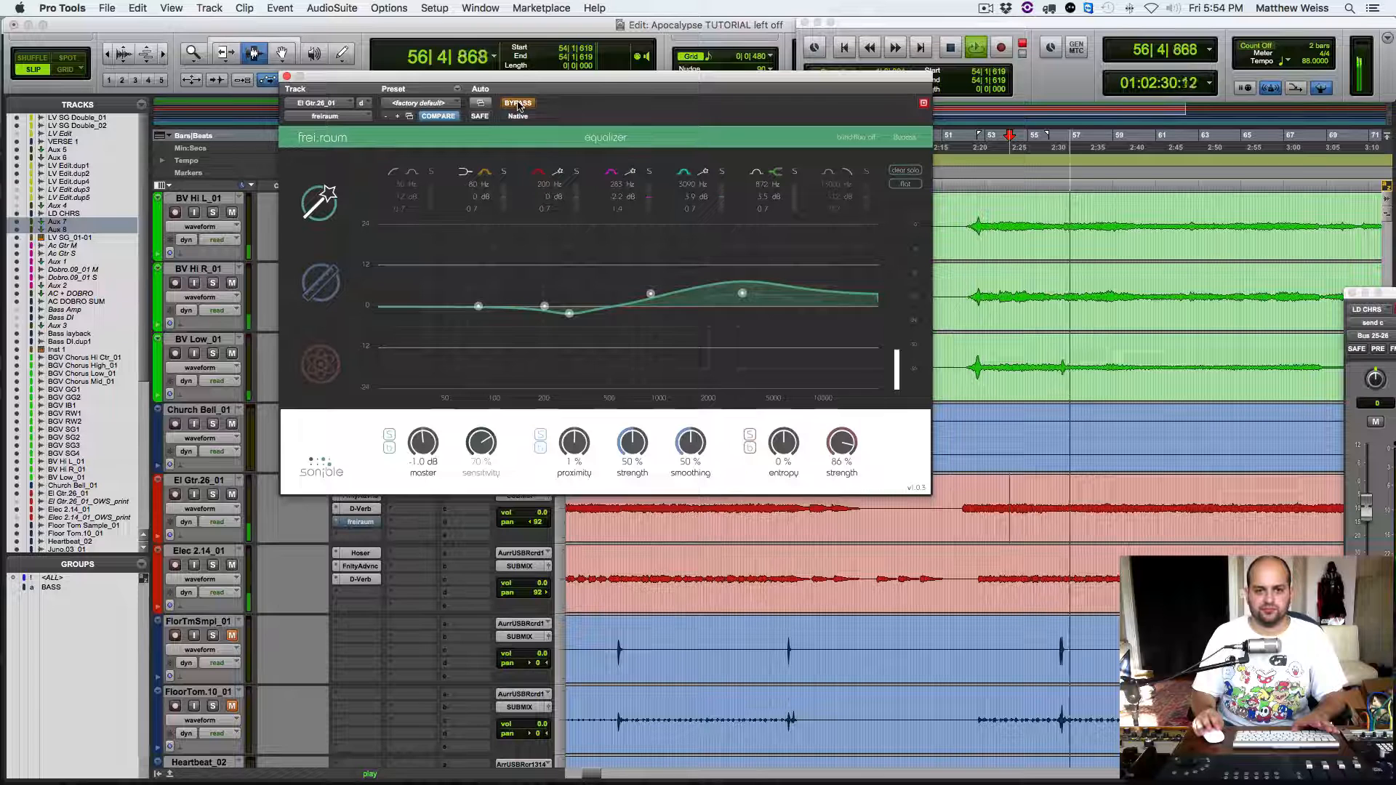
left_click_drag(527, 527, 535, 525)
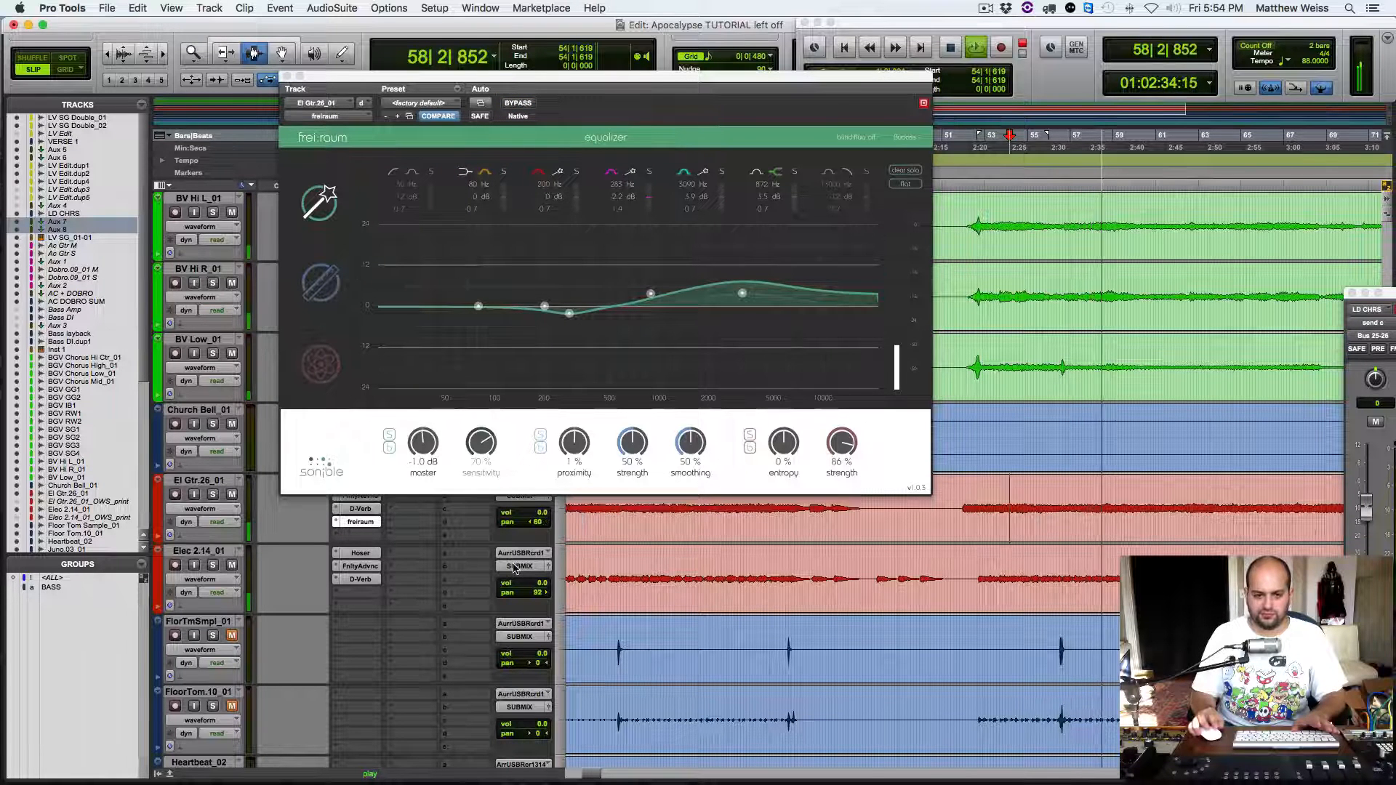
Step: Solo Elec 2.14_01 and copy the freiraum insert from El Gtr.26_01 to it, after its D-Verb
left_click(213, 565)
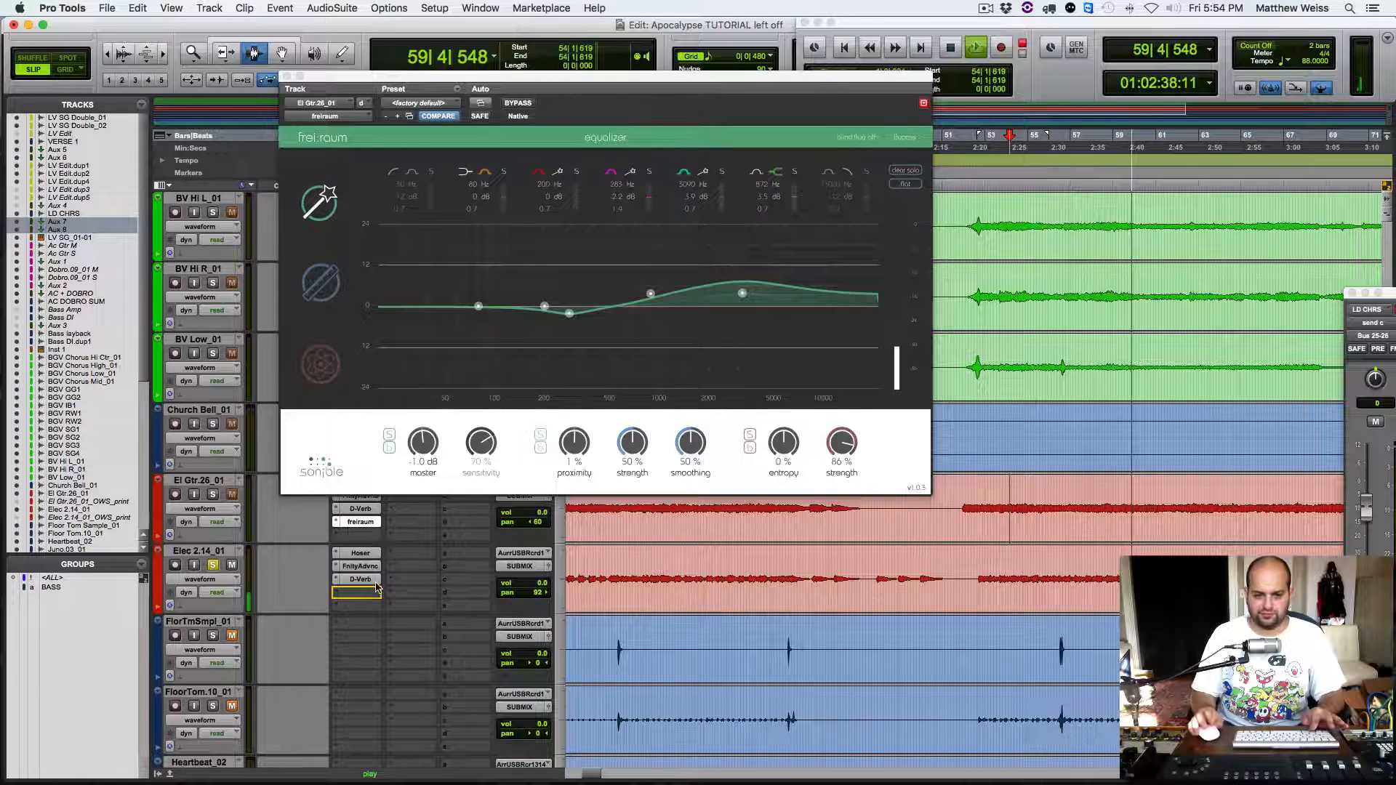
left_click_drag(370, 605, 367, 600)
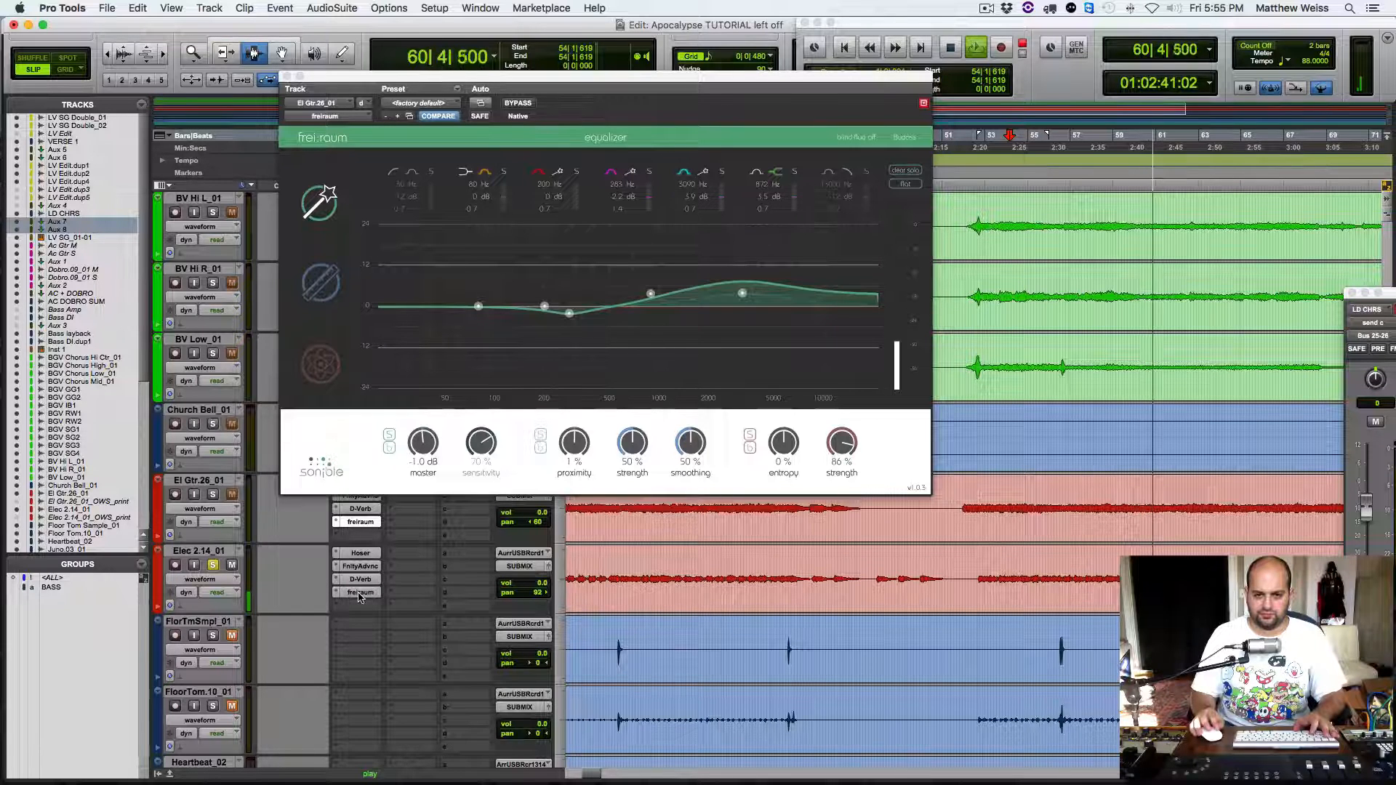
Step: On Elec 2.14_01's freiraum, ease the low-mid cut at 280 Hz, retune the entropy shelf to 651 Hz and upper boost, and compare entropy bypassed
left_click(360, 593)
left_click_drag(570, 315, 569, 312)
left_click_drag(650, 295, 632, 296)
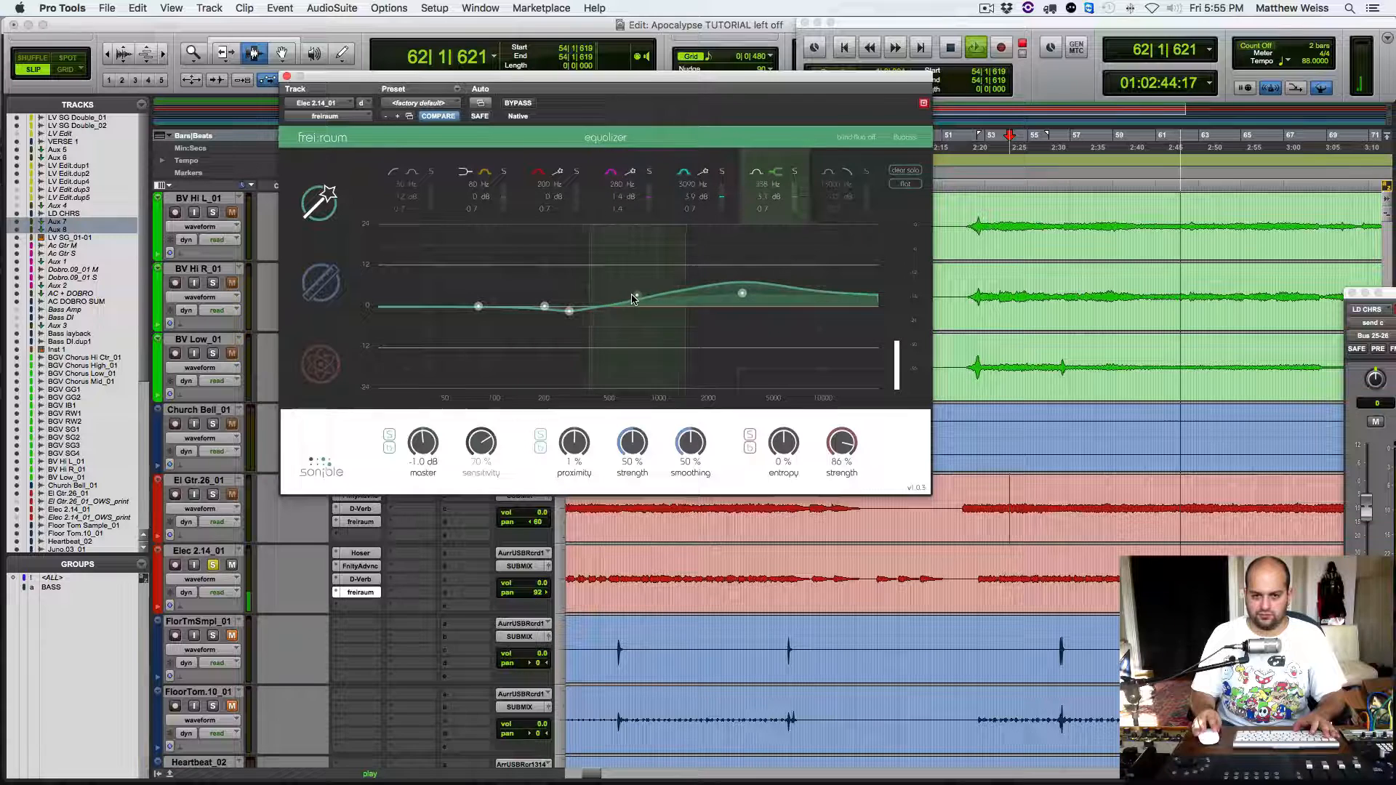
left_click_drag(742, 294, 754, 296)
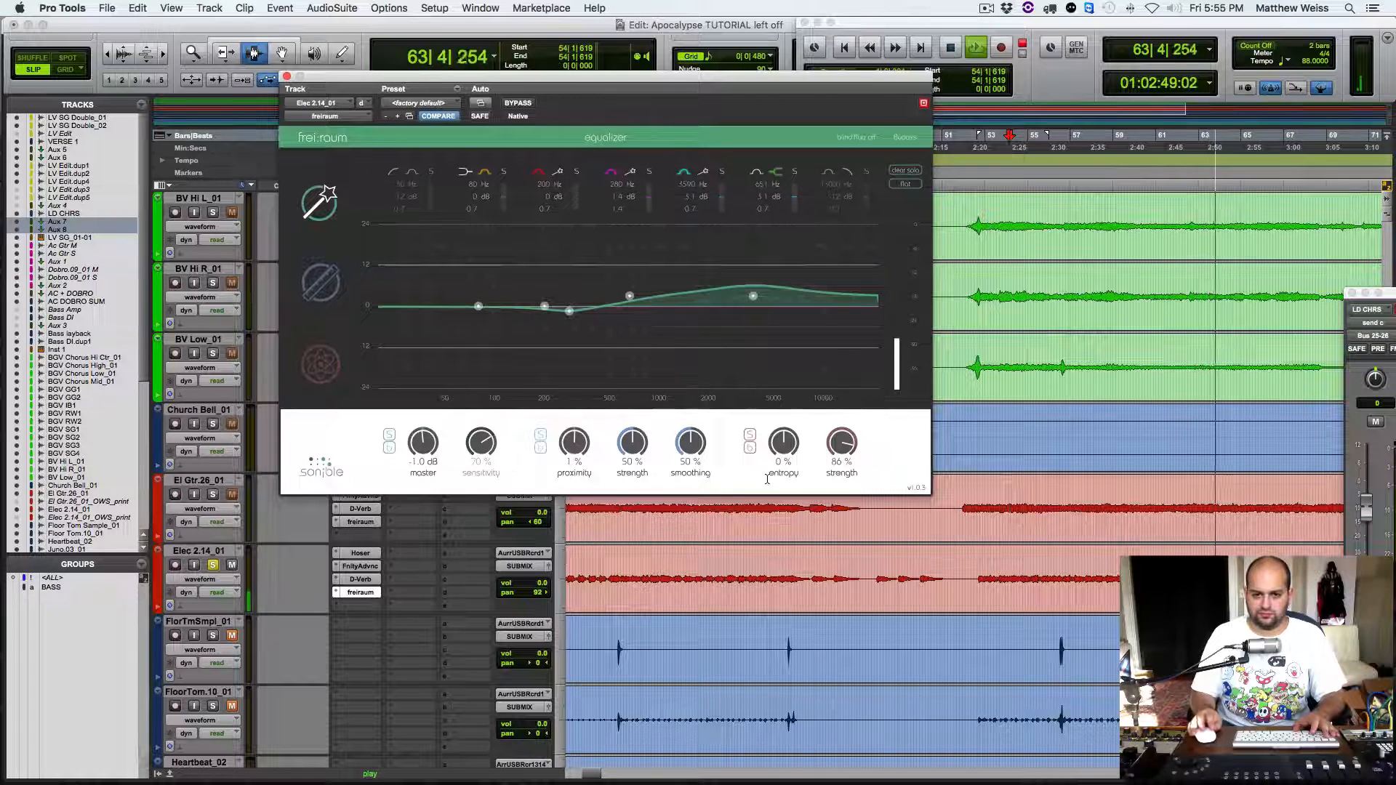
left_click(751, 448)
left_click(751, 448)
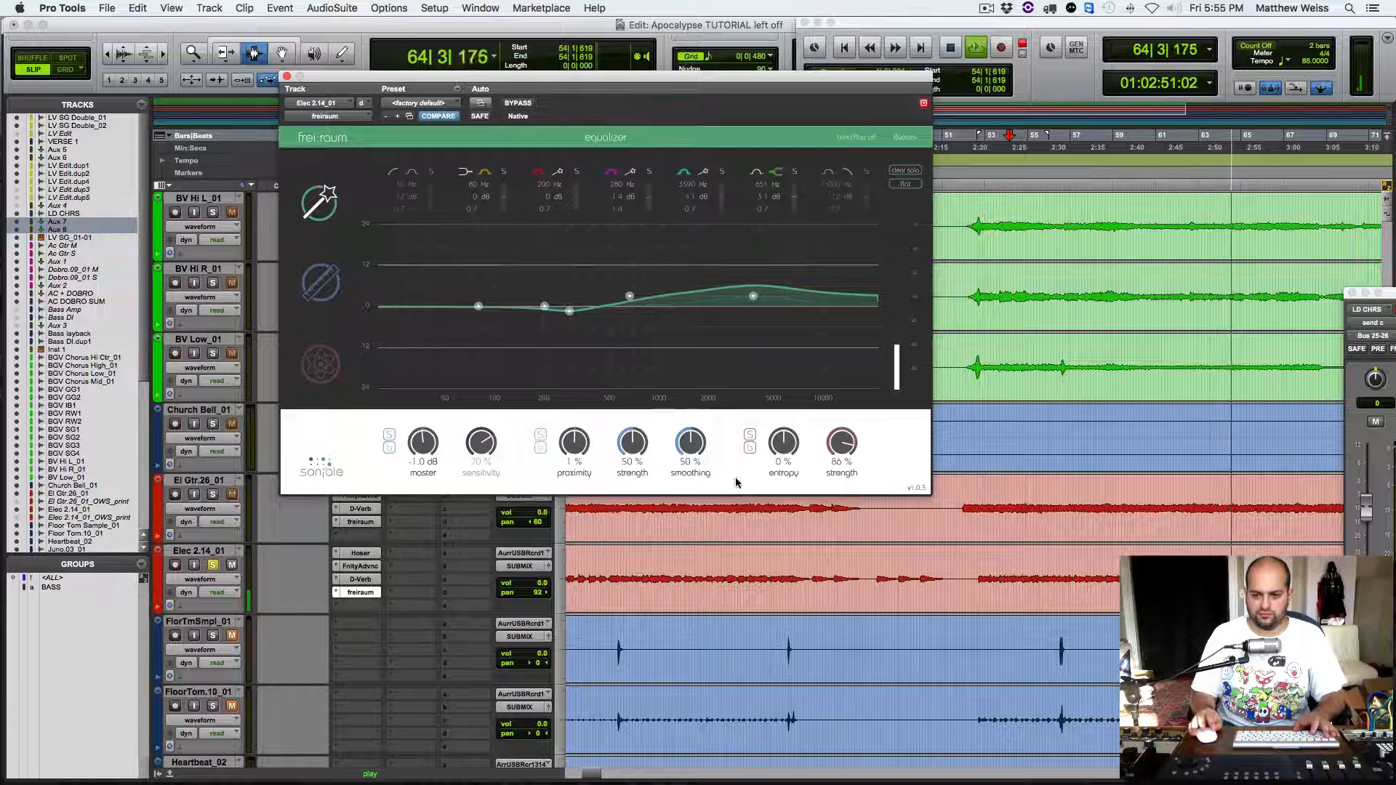
Step: Set Elec 2.14_01's pan to 62 right, return from guitar solo to the full mix, and save the session
left_click_drag(540, 592, 534, 598)
left_click(213, 496)
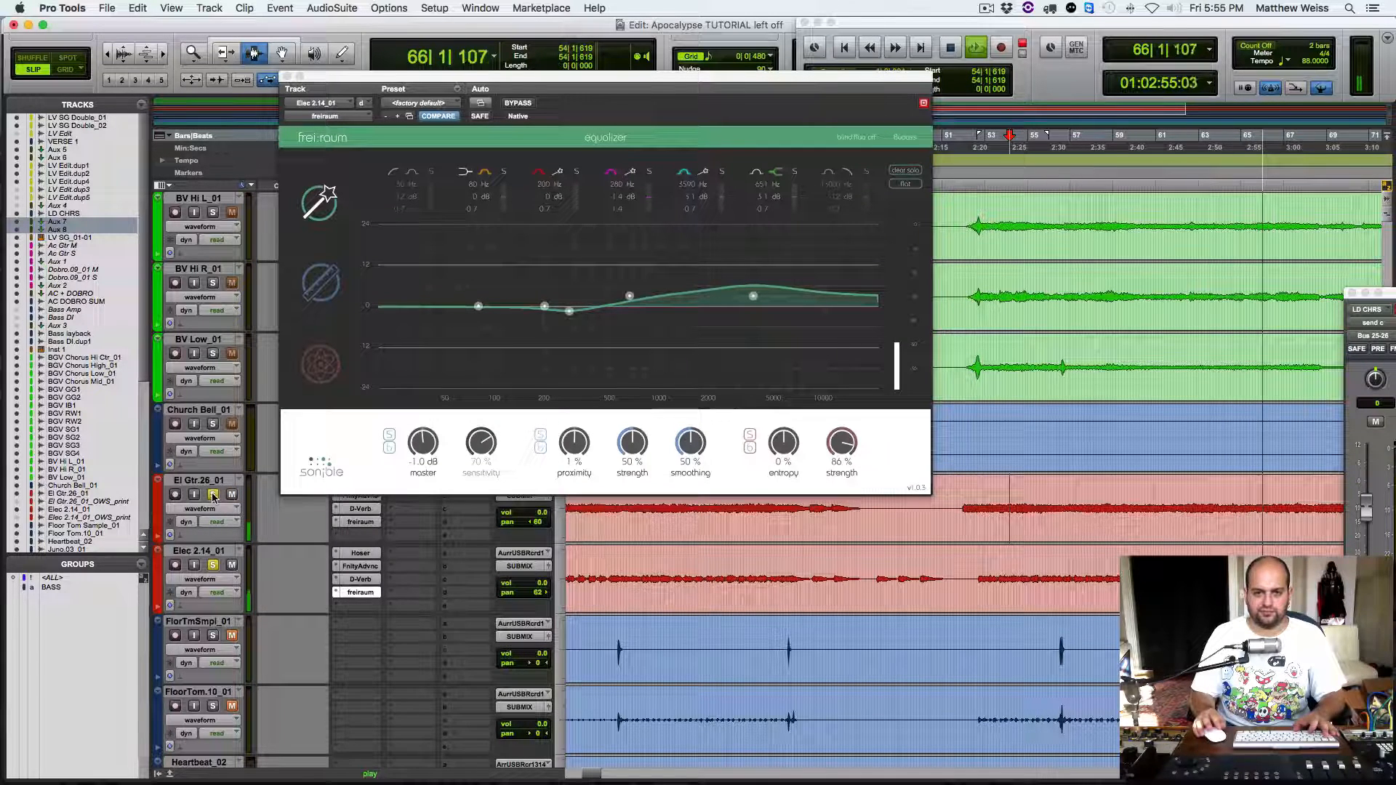
left_click(214, 496, "alt")
key("super+s")
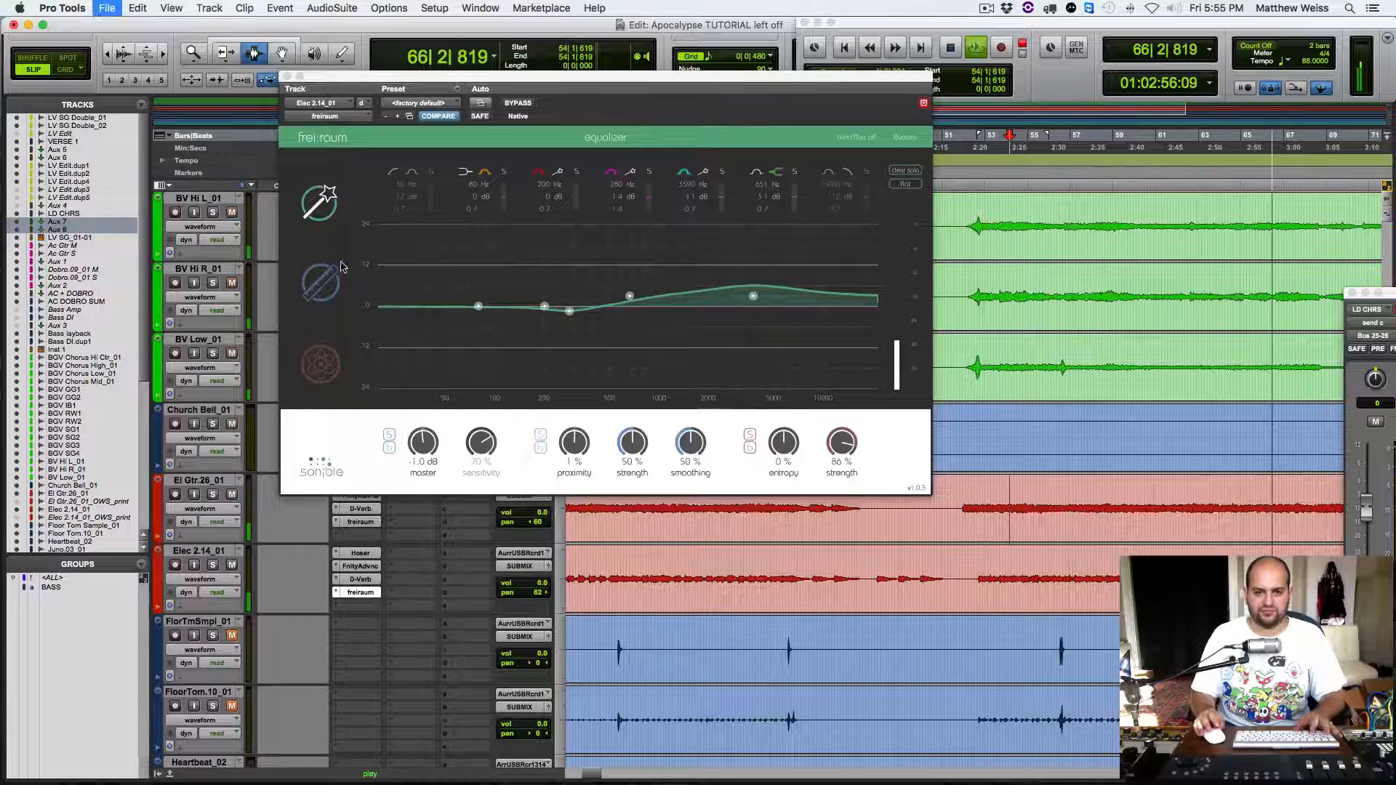
left_click(289, 76)
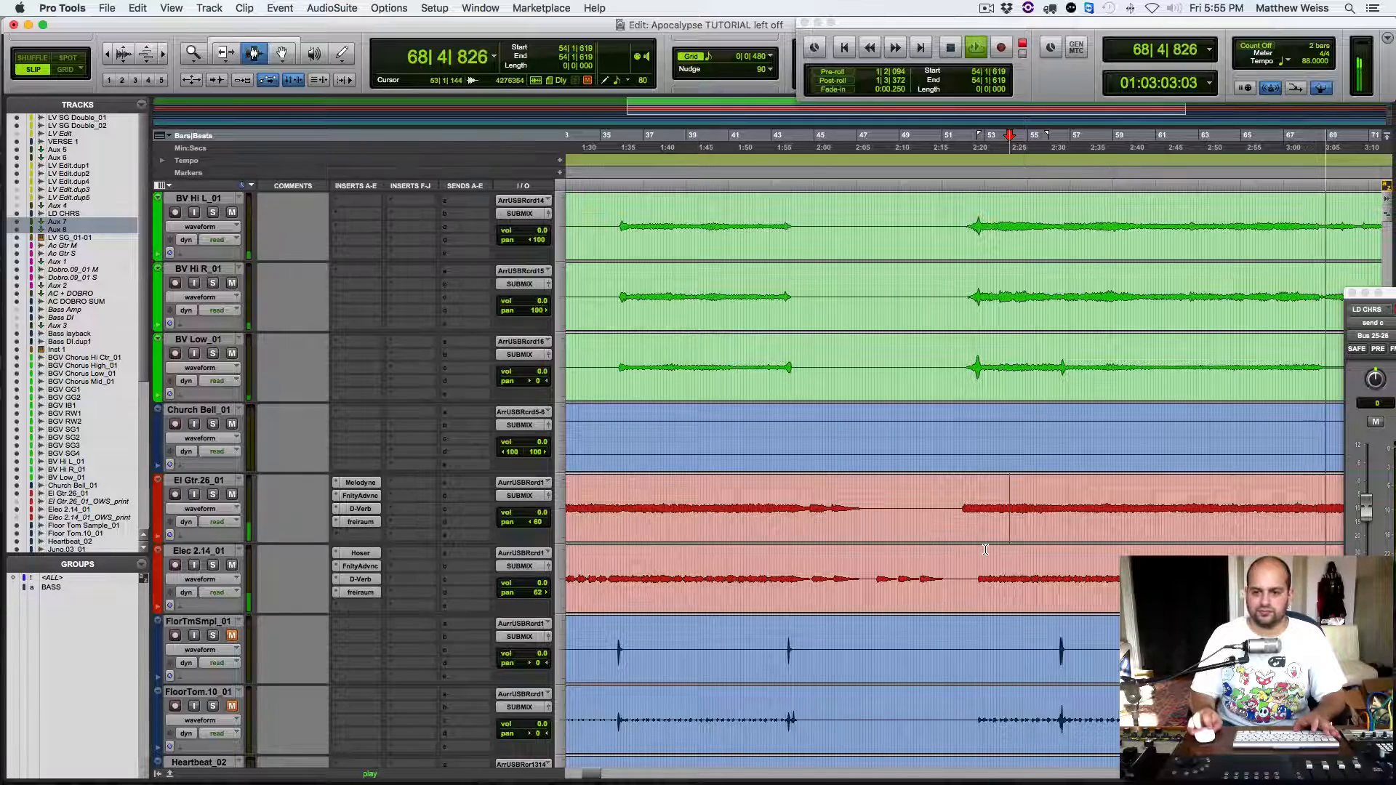
Step: Stop playback and duplicate the Bass layback track once with its playlists, automation, inserts, sends and group assignments
scroll(985, 550, "up", 15)
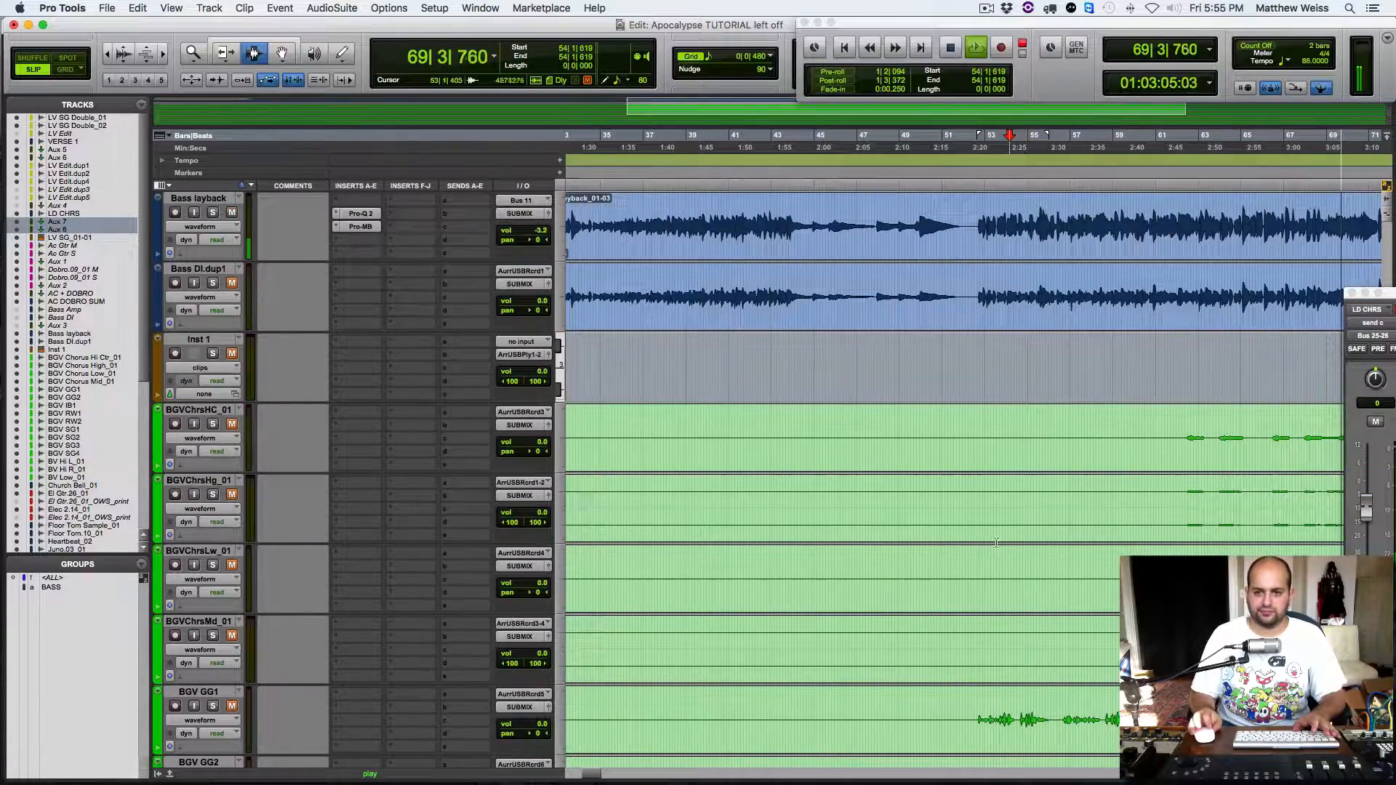
scroll(991, 544, "up", 6)
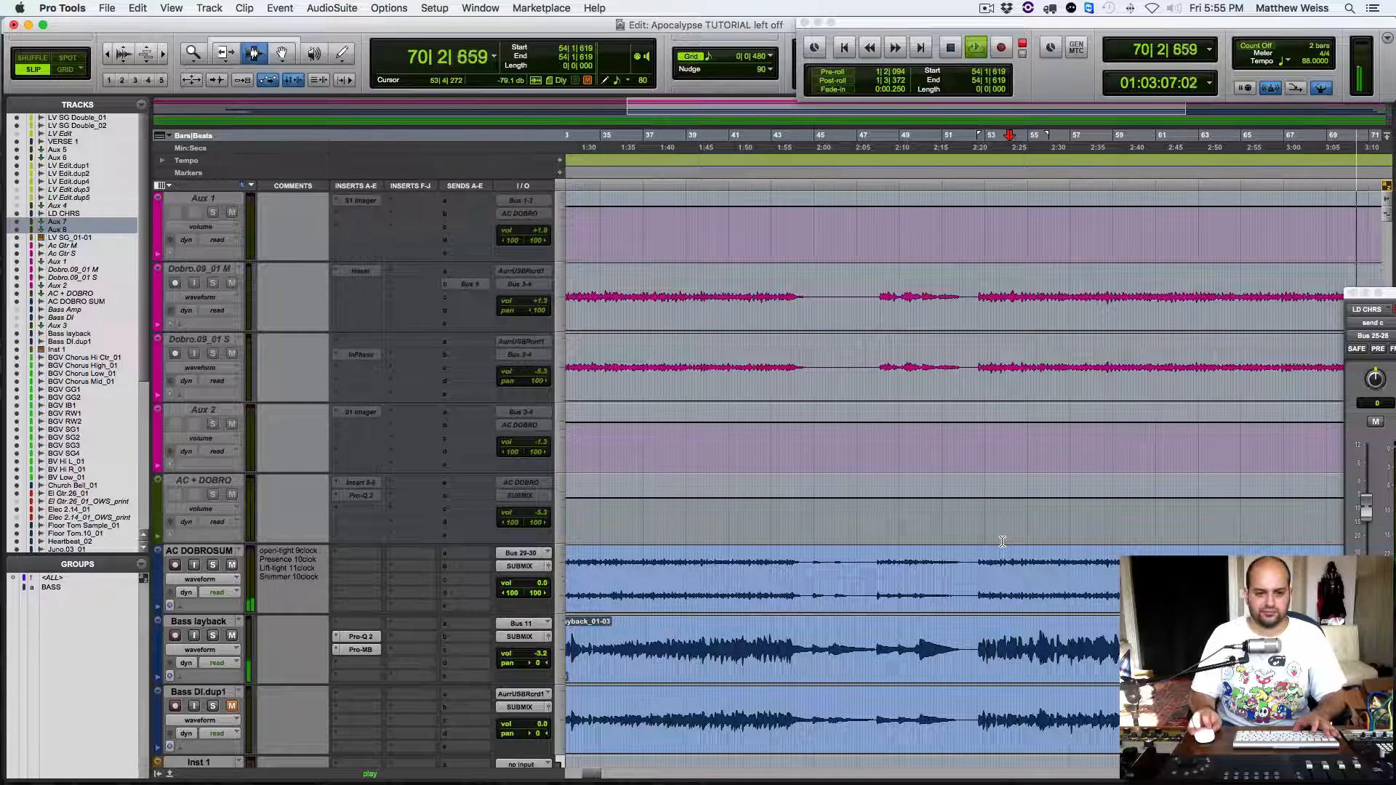
key("space")
left_click(1022, 649)
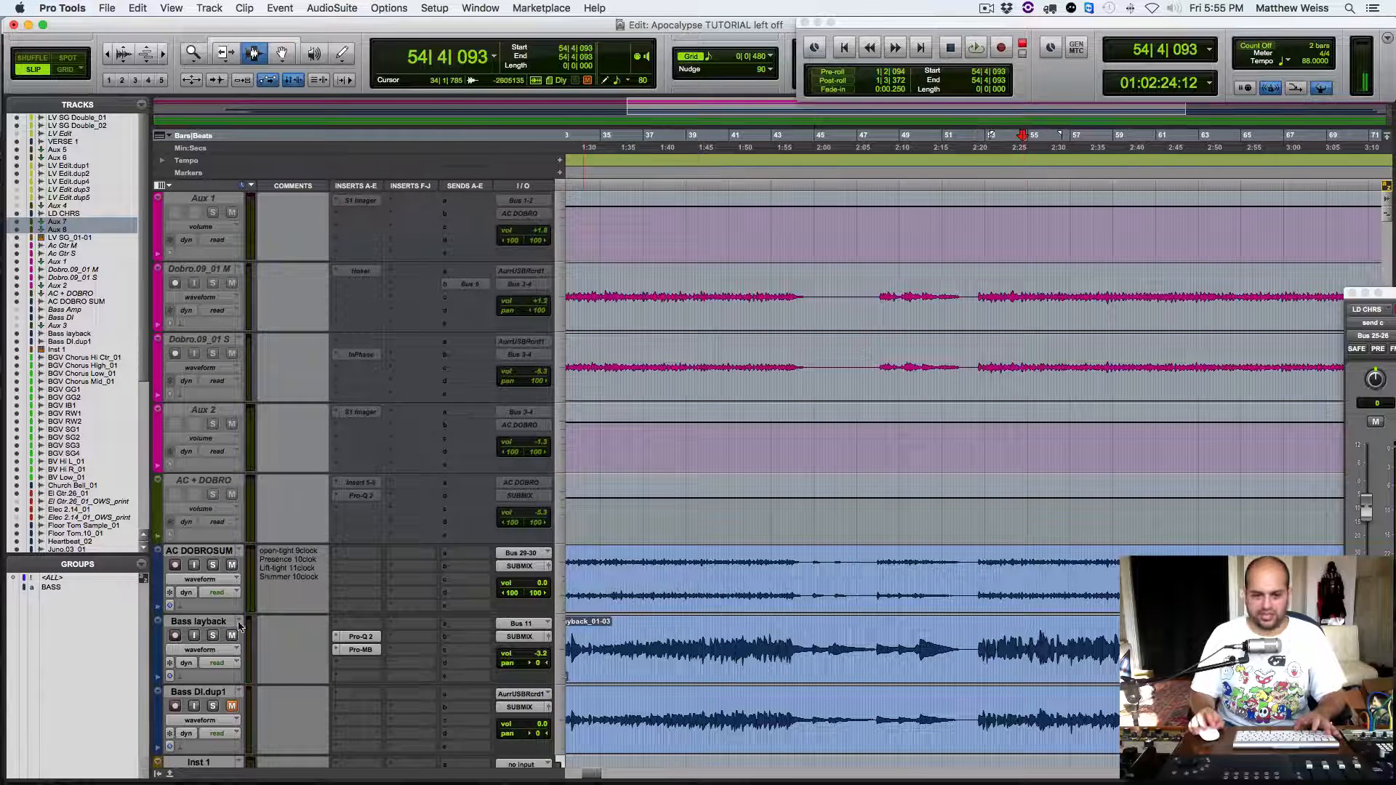
right_click(220, 625)
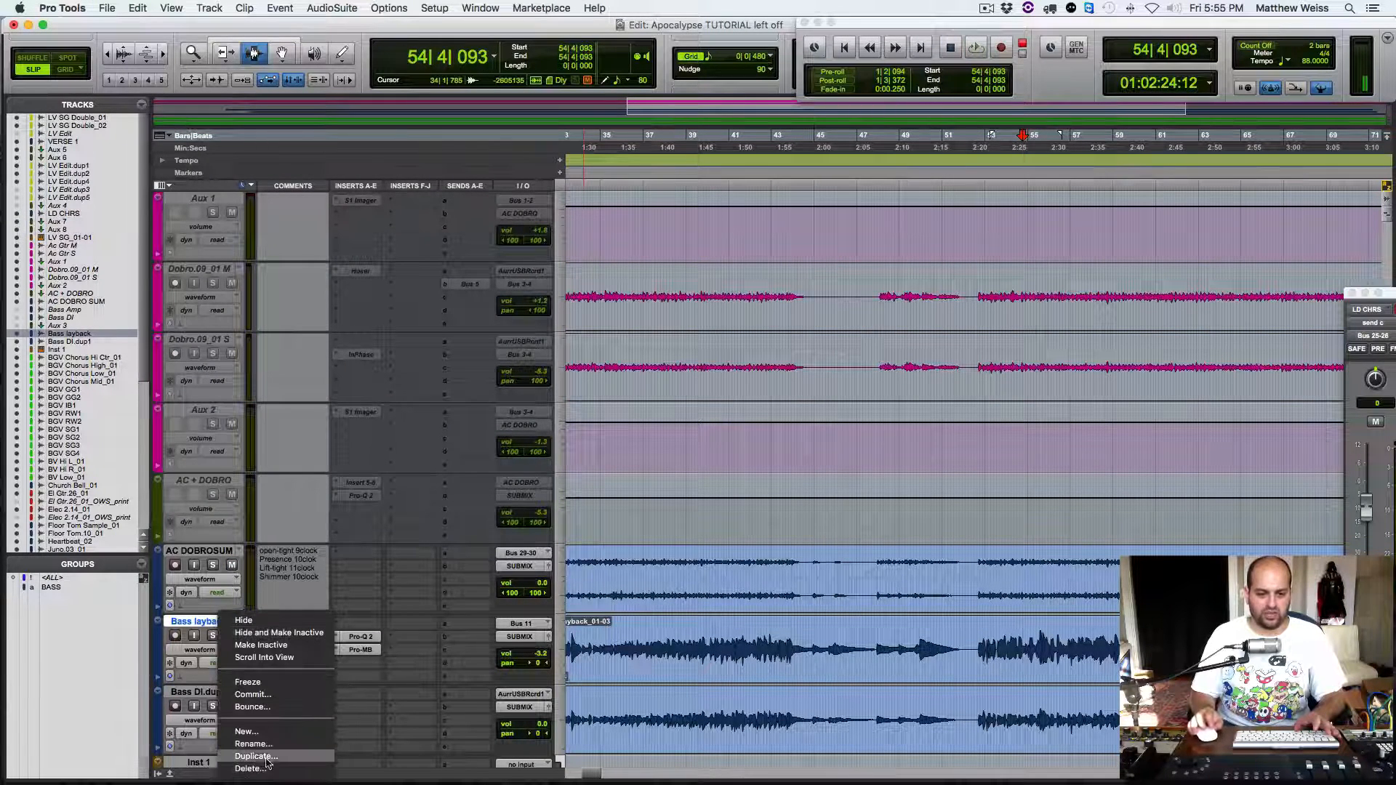
left_click(256, 756)
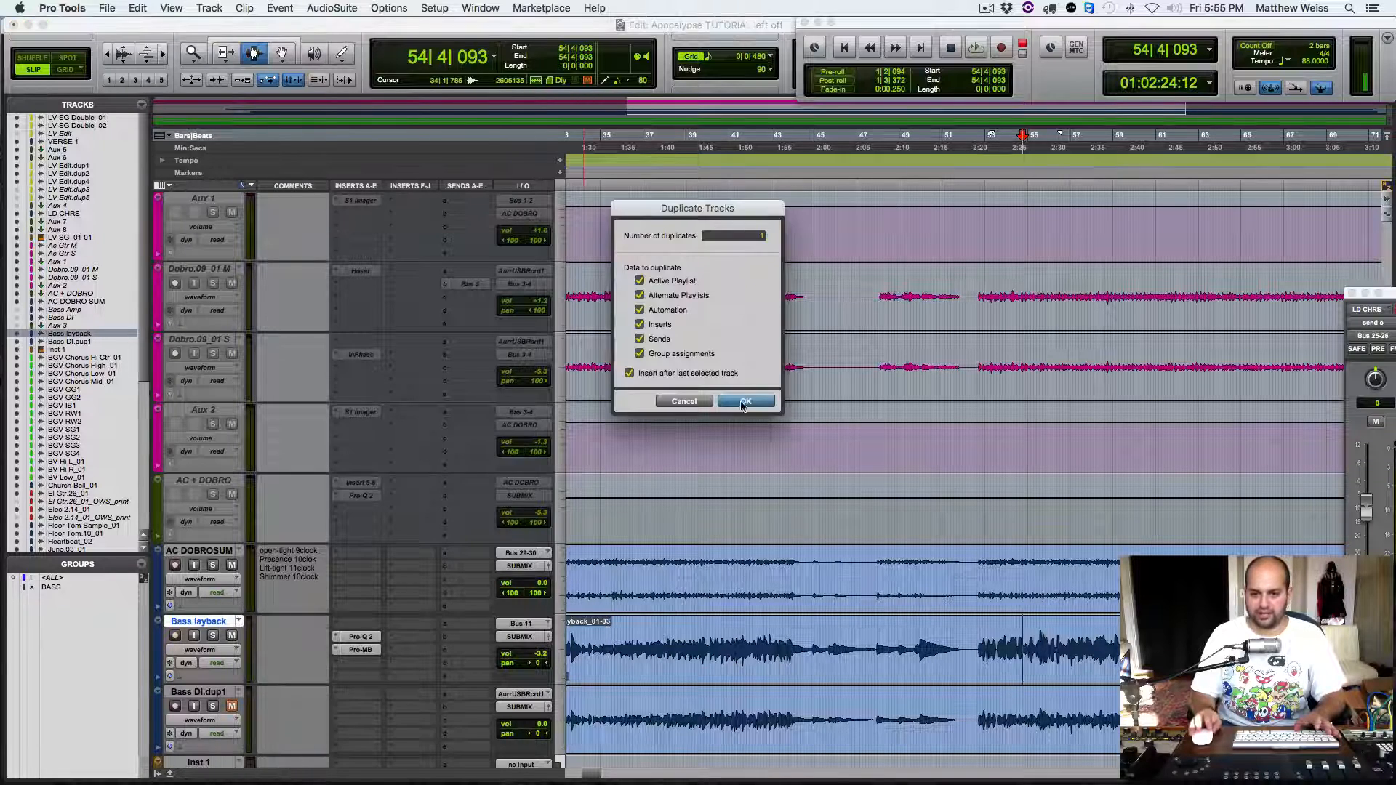
left_click(744, 403)
scroll(991, 667, "down", 1)
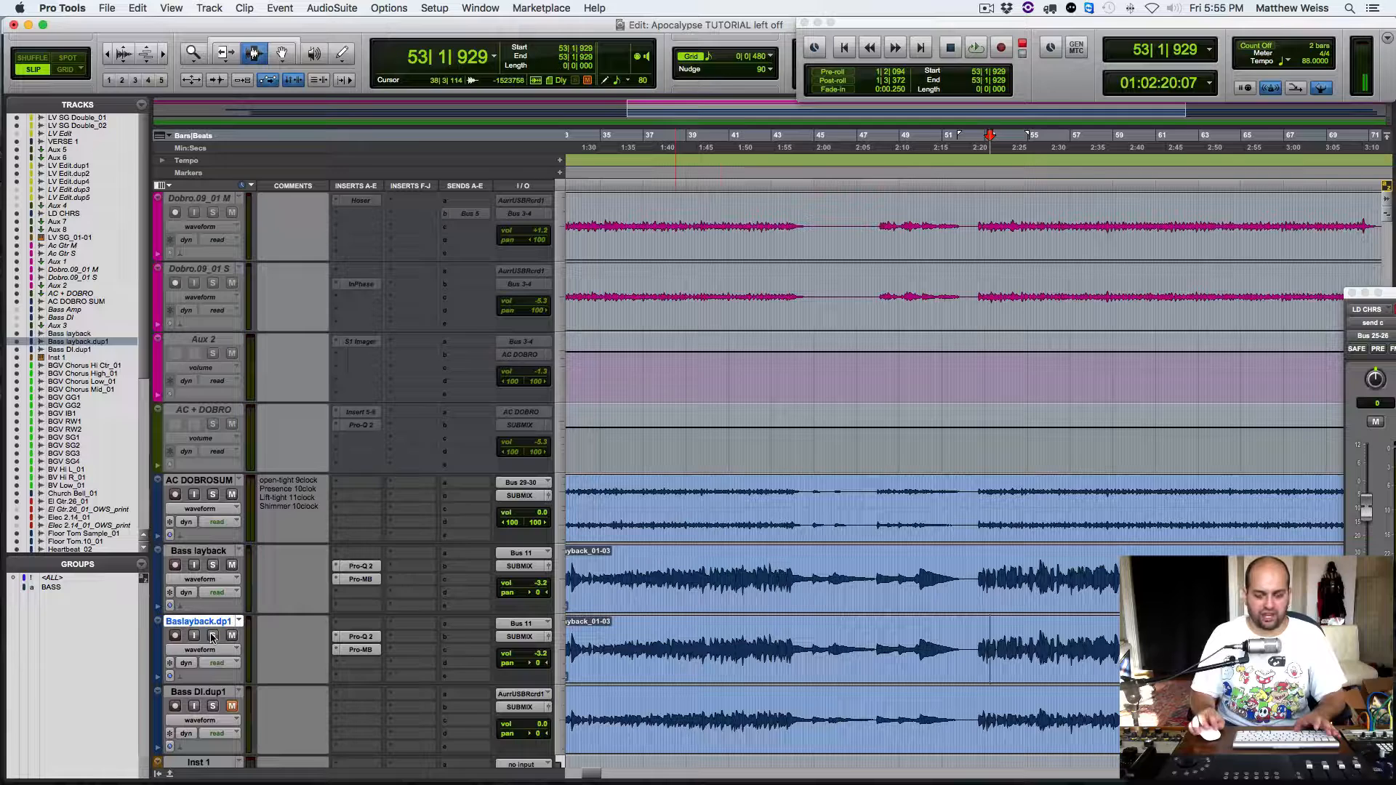
Step: Solo the duplicated Bass layback track and insert FabFilter Pro-Q 2 after its Pro-MB
left_click(345, 670)
mouse_move(393, 692)
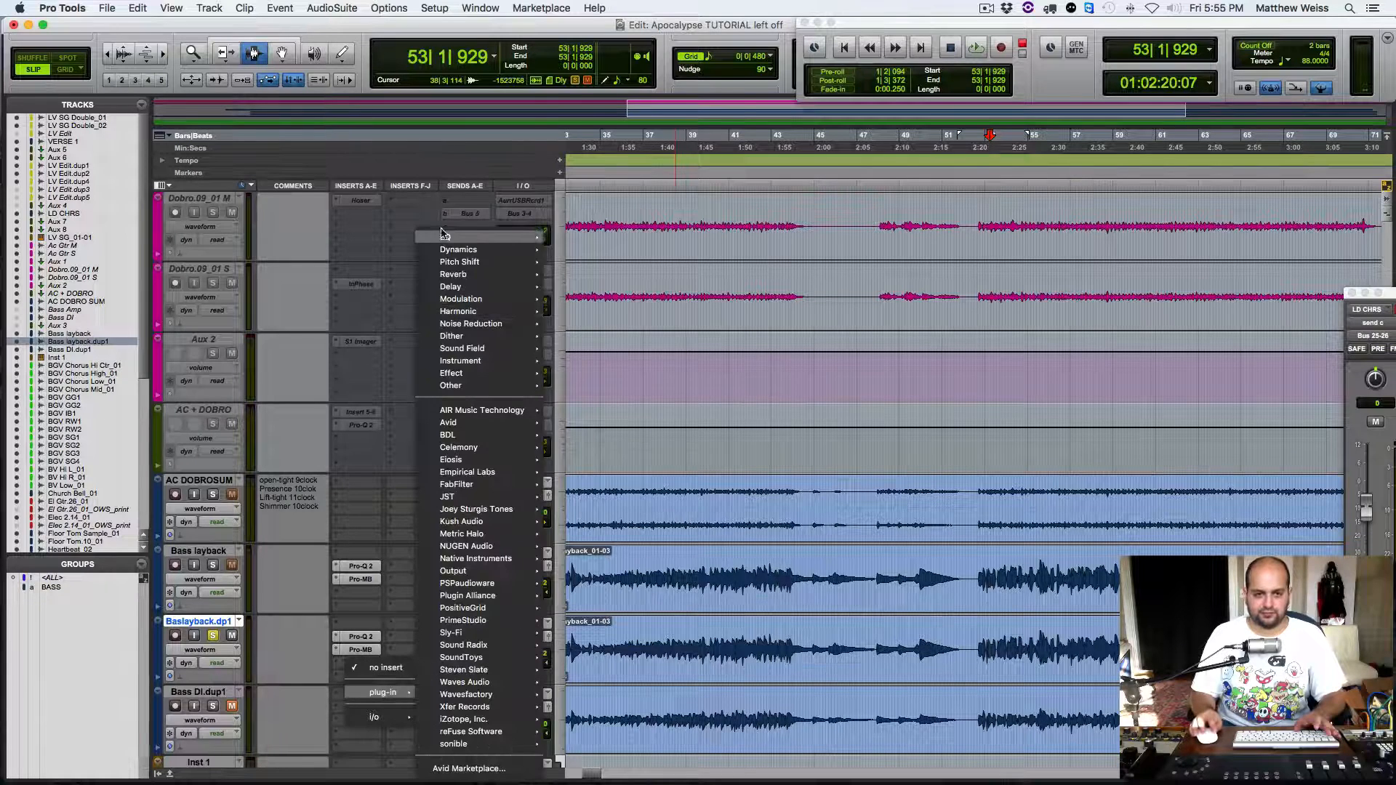
mouse_move(473, 238)
left_click(608, 175)
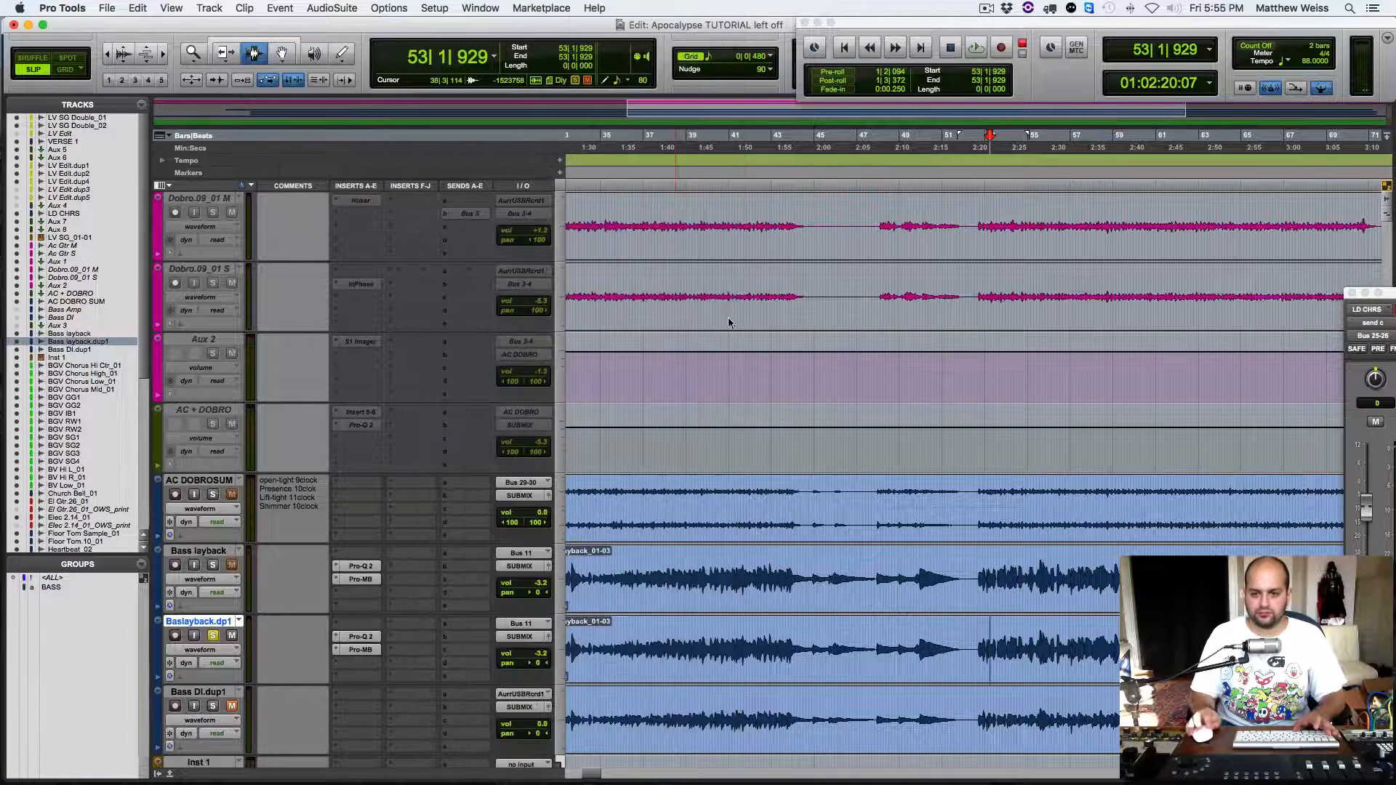
Step: Add a low cut near 73 Hz and a high cut in the new Pro-Q 2, with the high cut at 24 dB/oct and Q 1
left_click_drag(290, 264, 407, 265)
left_click_drag(779, 264, 458, 261)
left_click(338, 433)
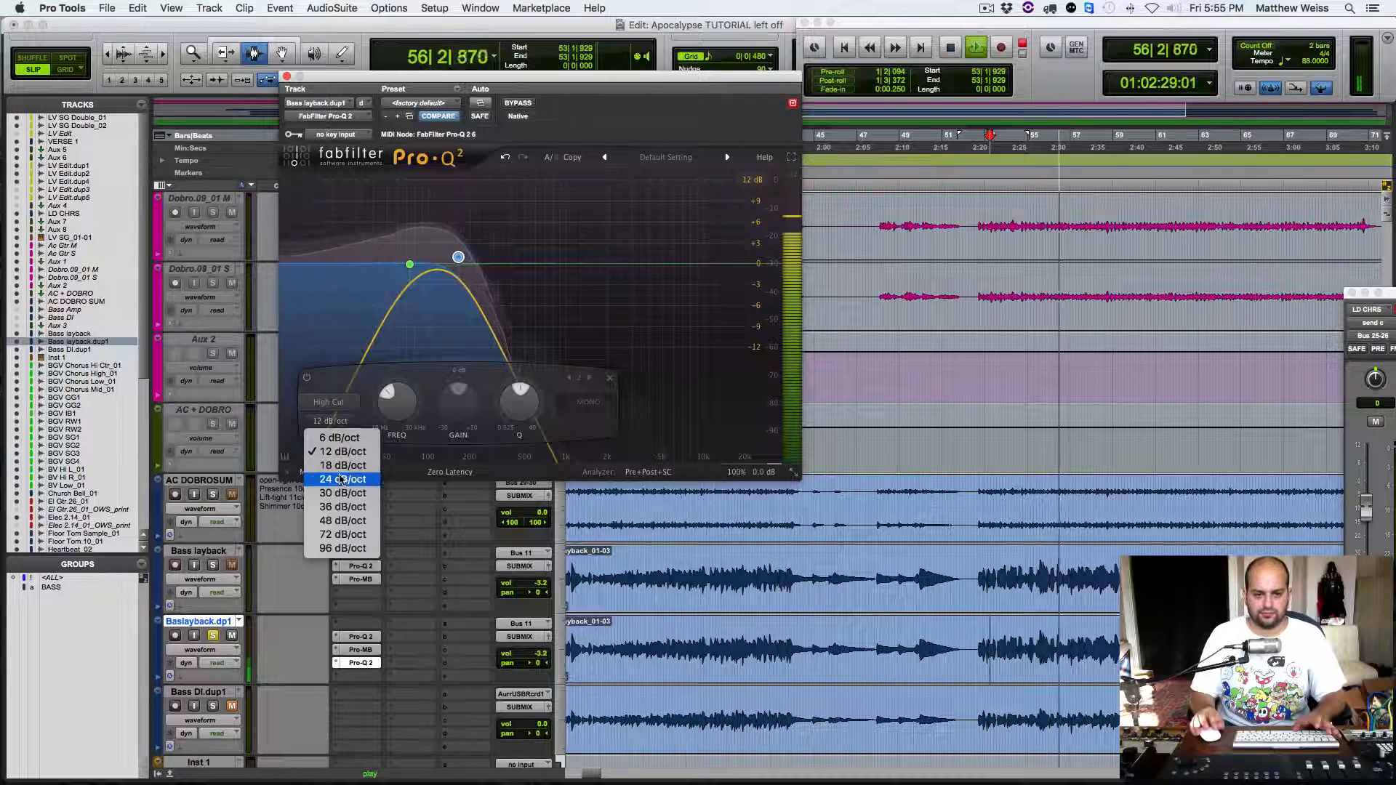
left_click(343, 474)
left_click_drag(519, 409, 520, 413)
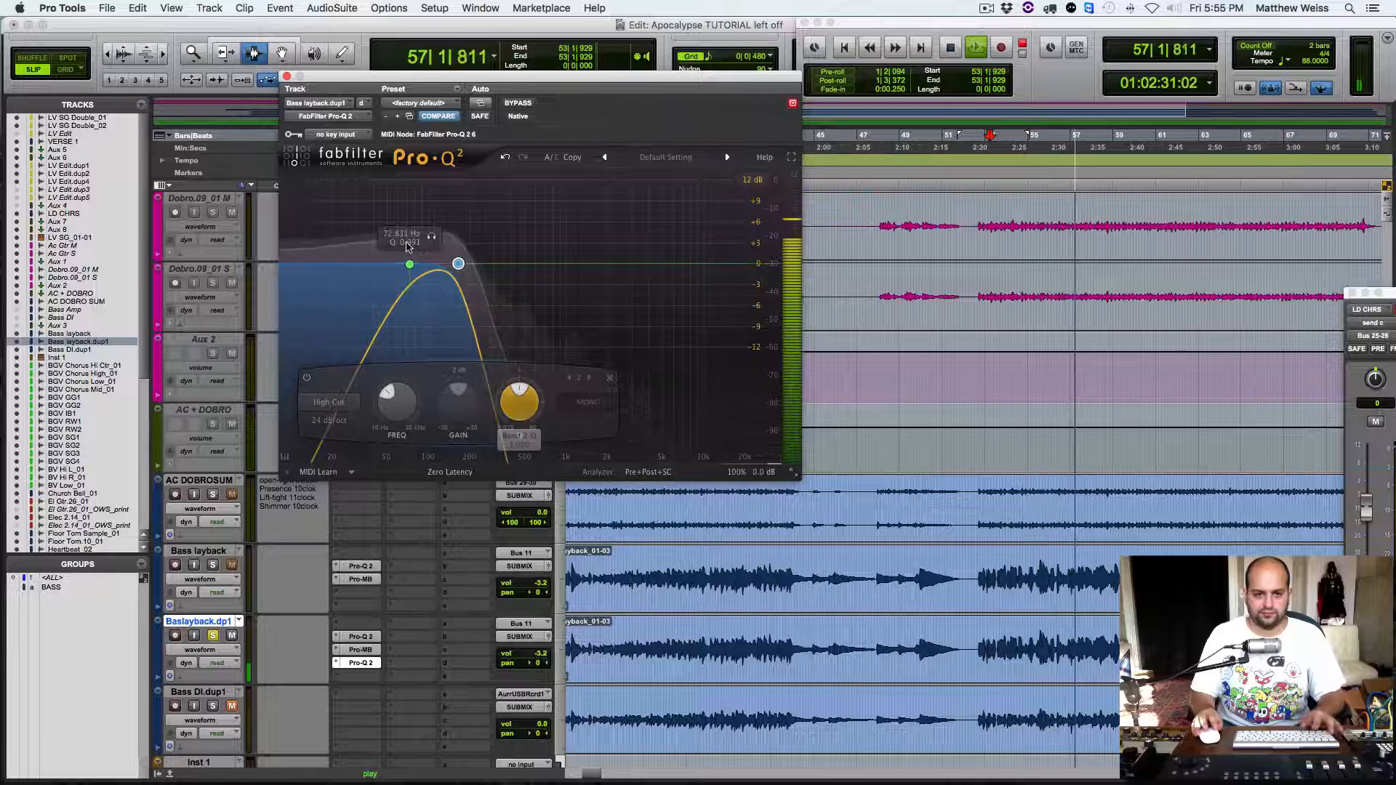
Step: Set the low cut to 24 dB/oct, Q 1 and about 79 Hz, and move the high cut slightly higher
left_click(409, 264)
left_click(329, 420)
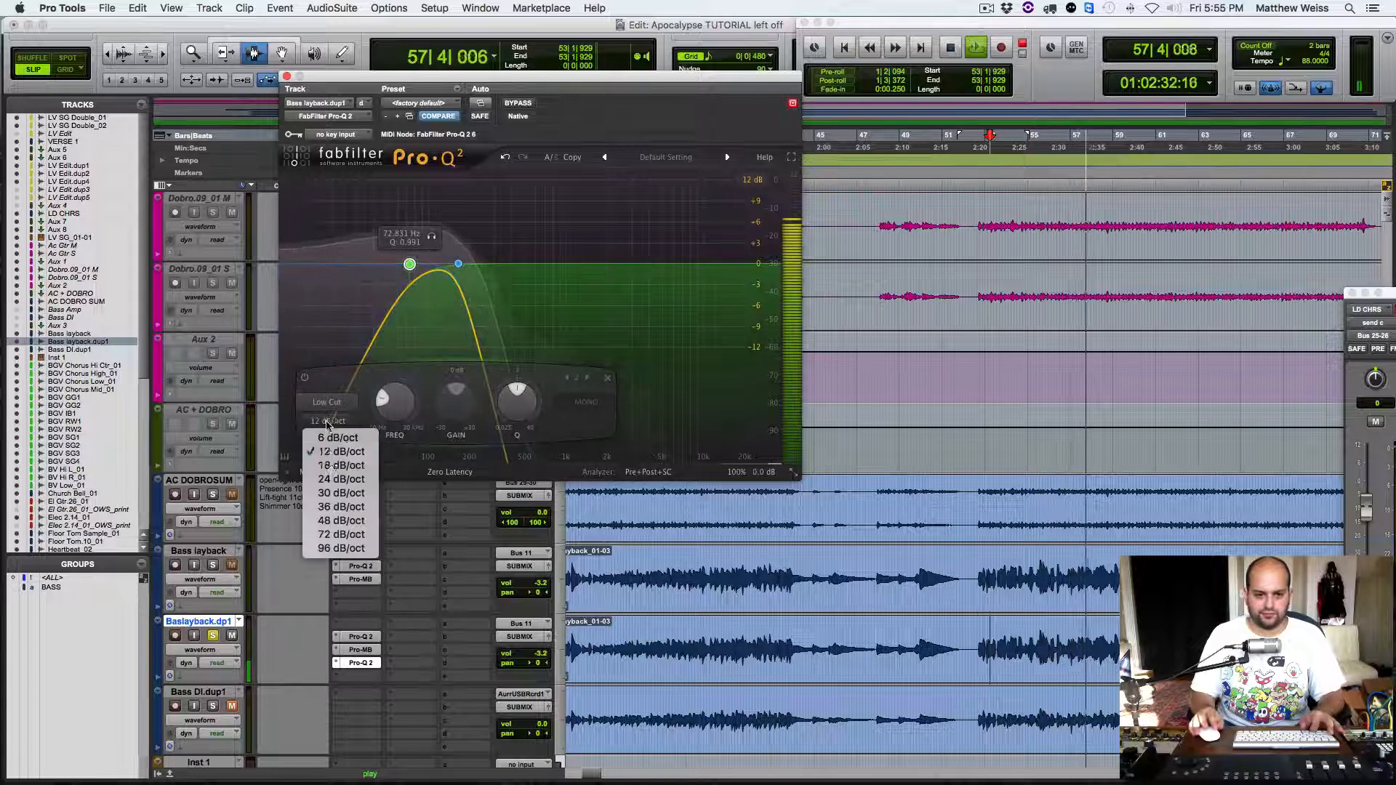
left_click(340, 471)
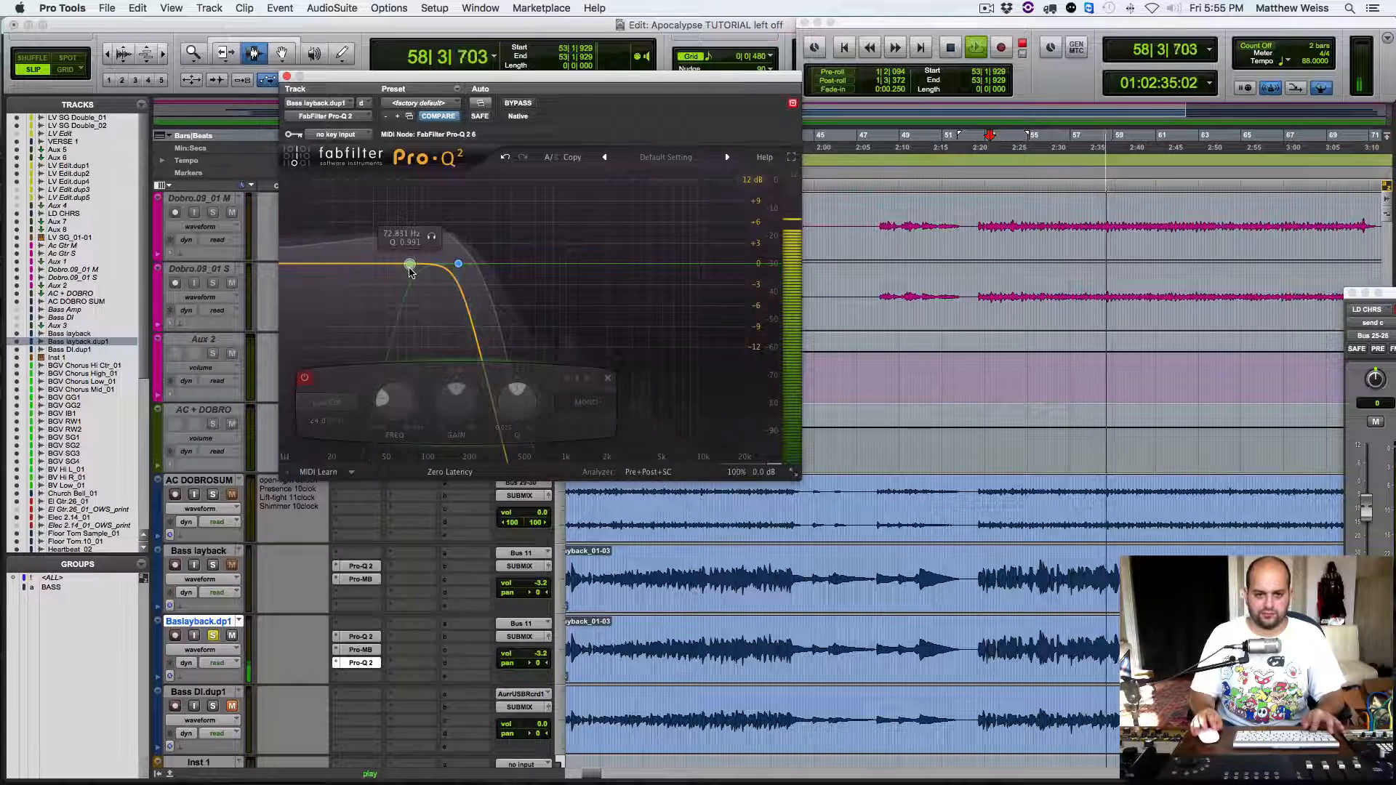
left_click(517, 407, "alt")
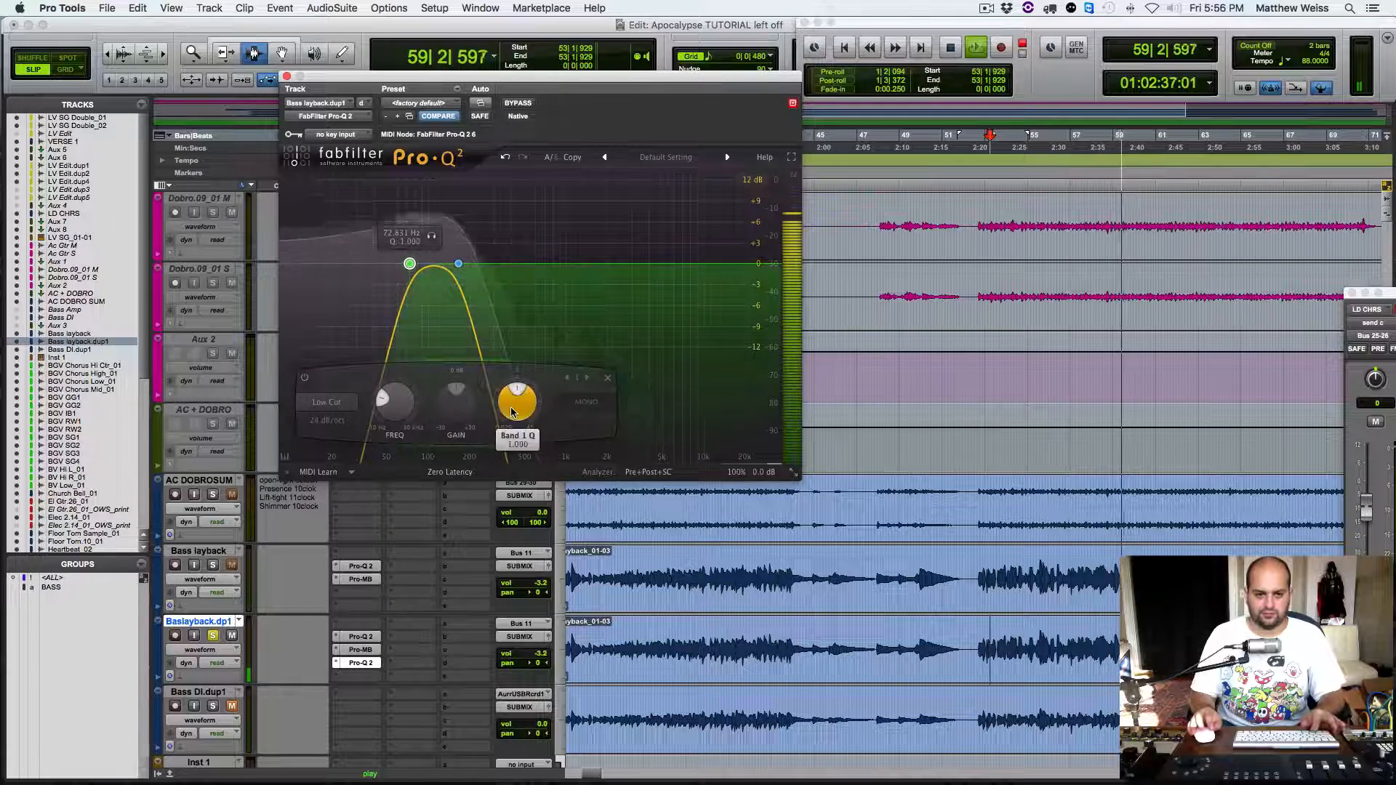
left_click_drag(411, 269, 472, 266)
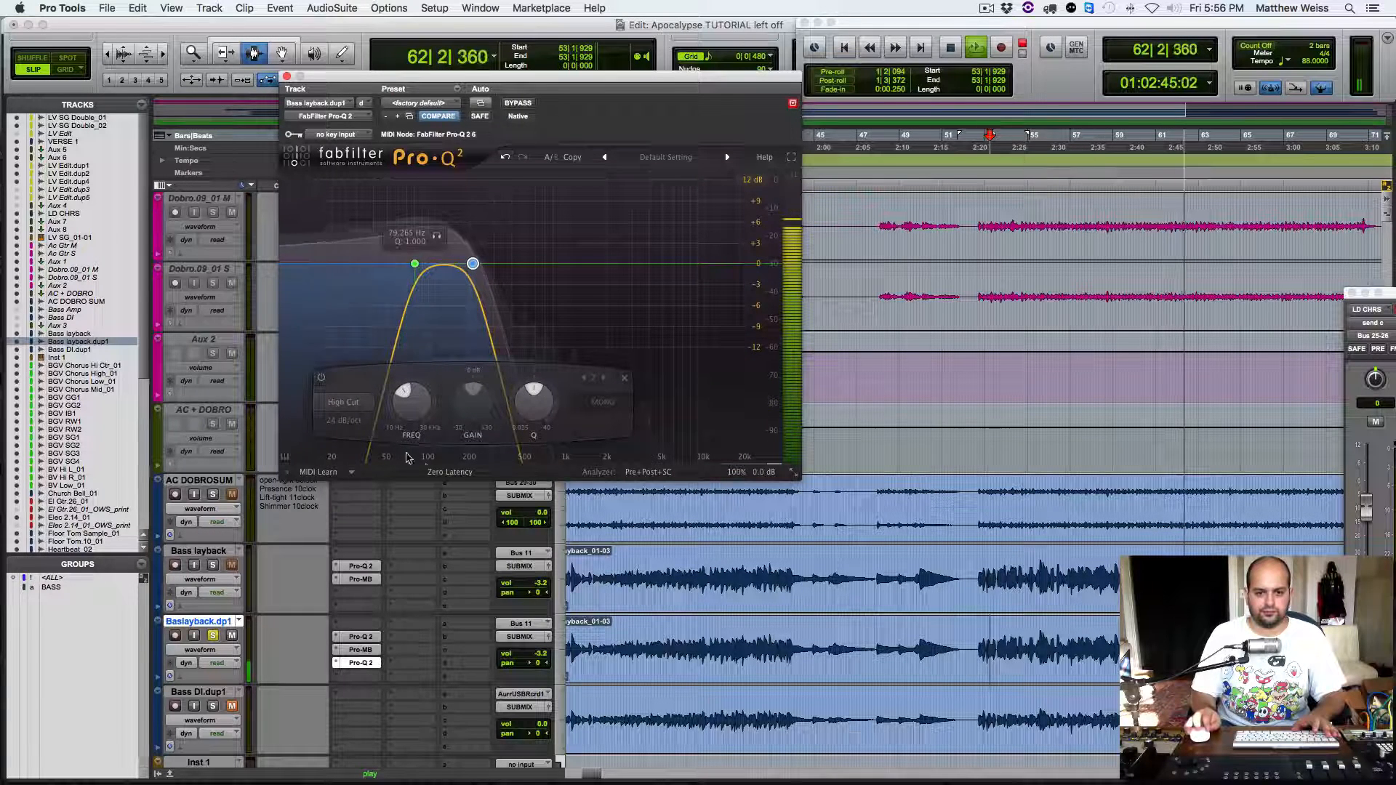
Step: Switch the duplicated bass's Pro-Q 2 from Zero Latency to Natural Phase processing and stop playback
left_click(436, 472)
left_click(437, 505)
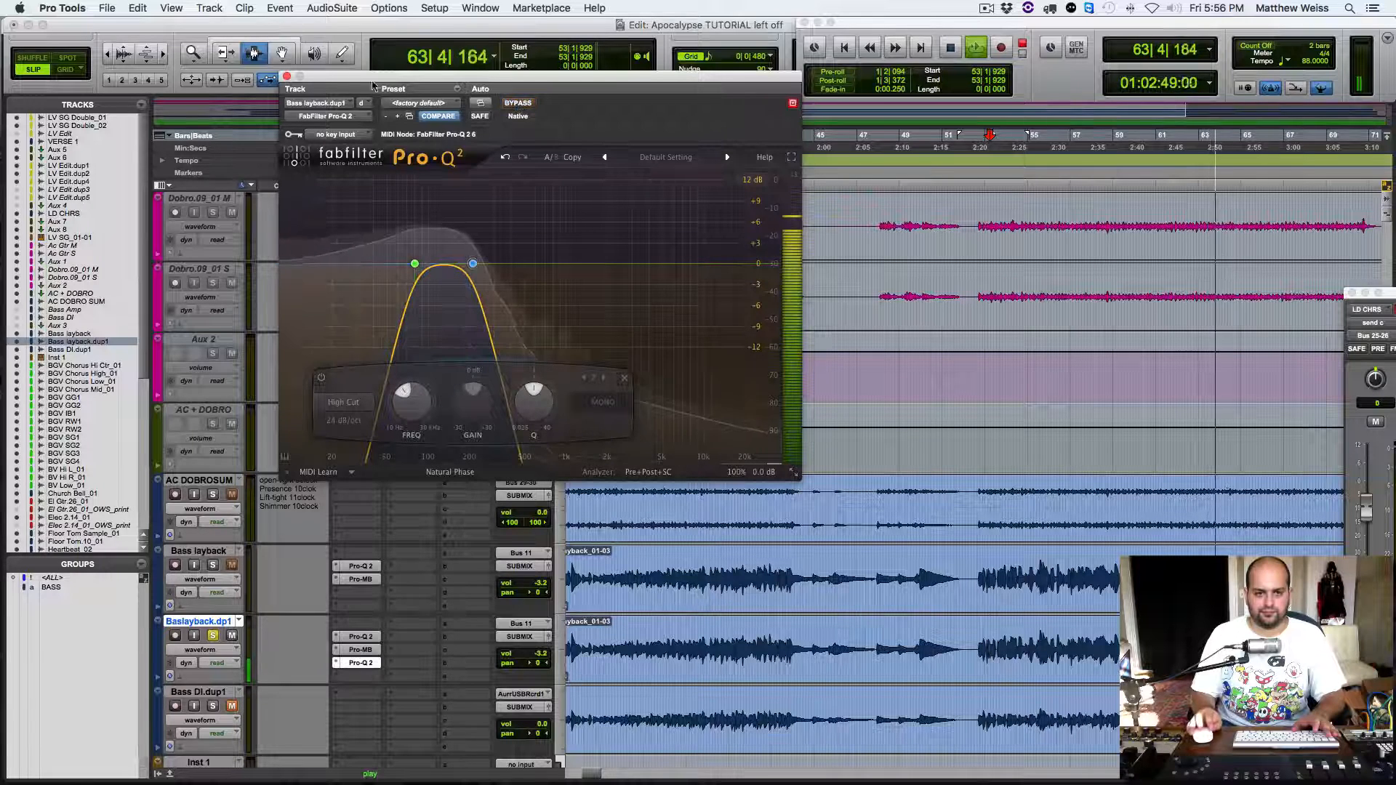
left_click(287, 76)
key("space")
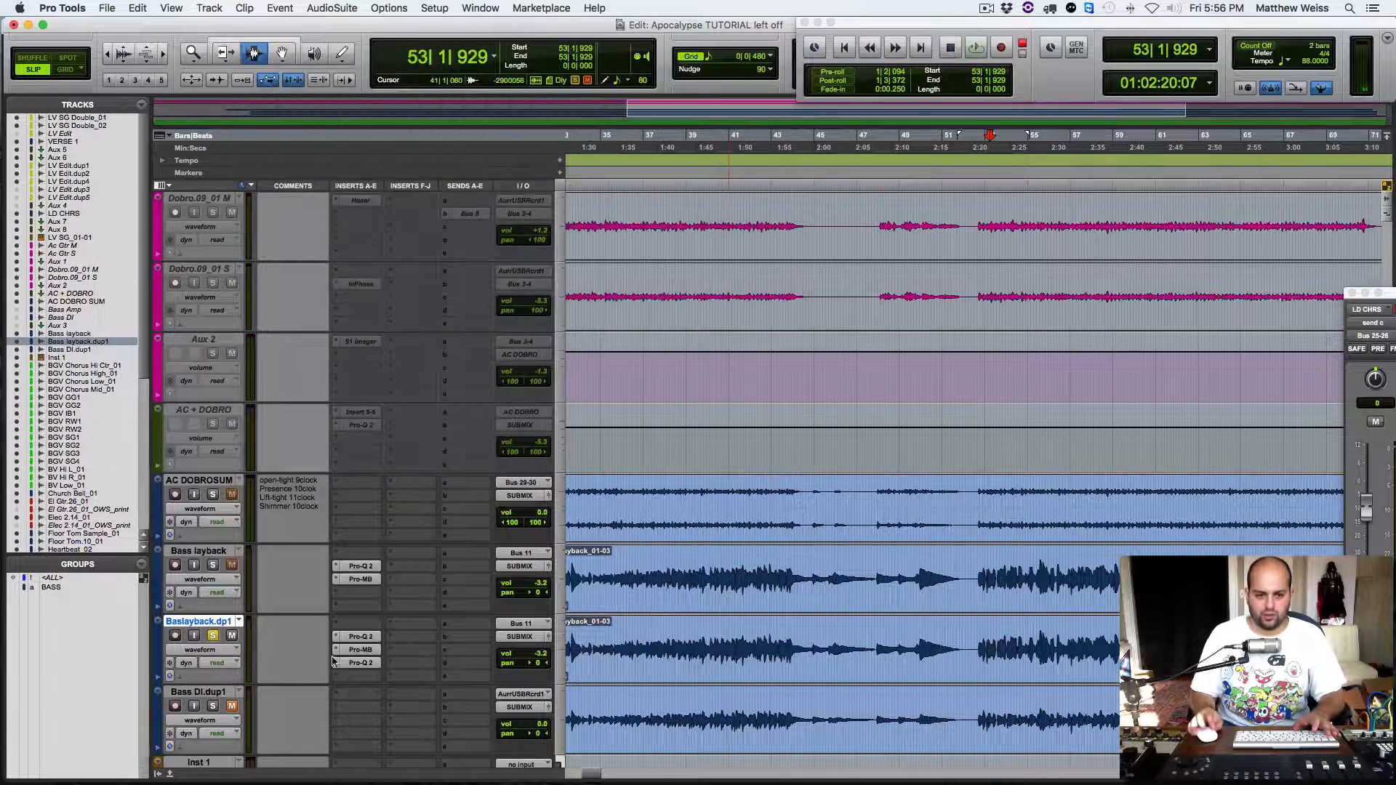
Step: Raise the Pro-Q 2 high cut on the duplicated bass to about 228 Hz and audition it briefly
left_click(360, 663)
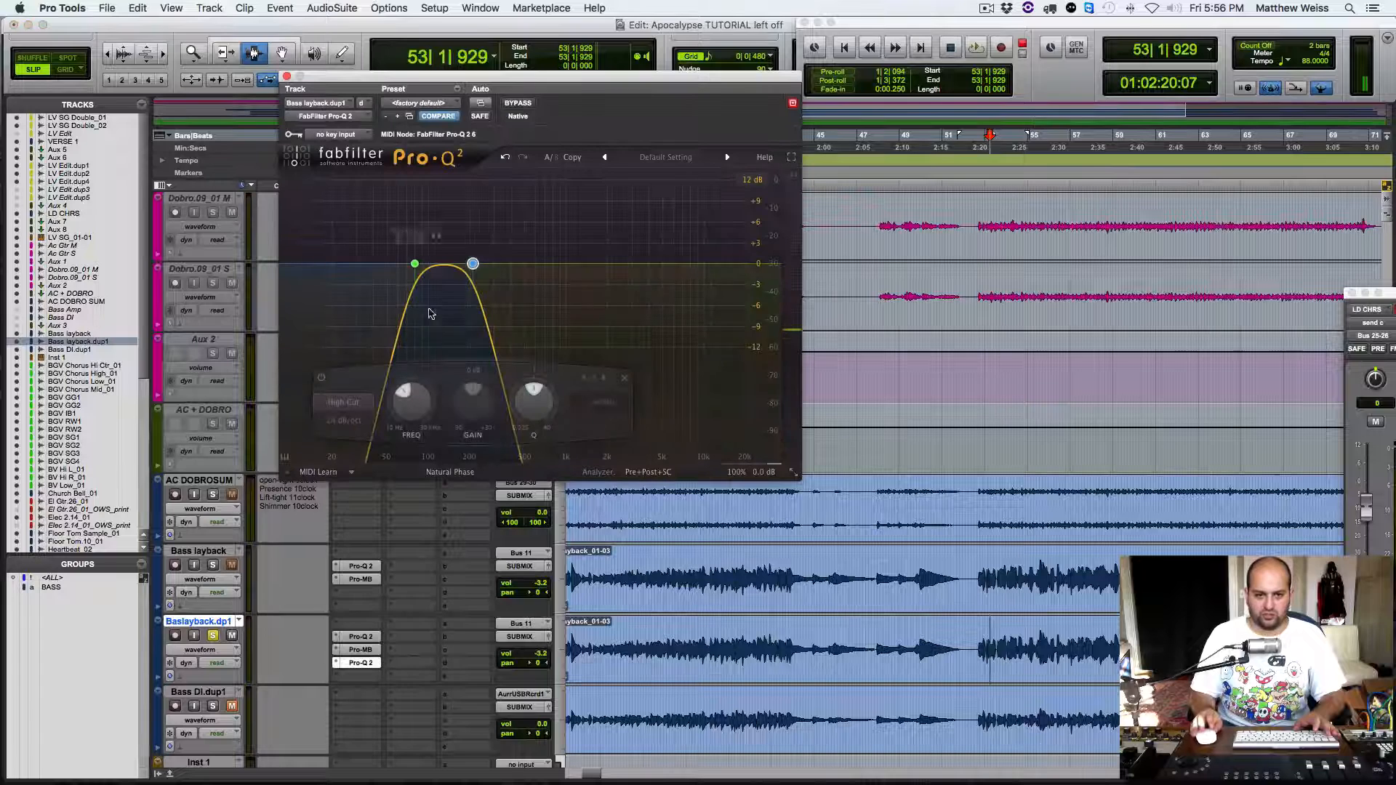
left_click(473, 265)
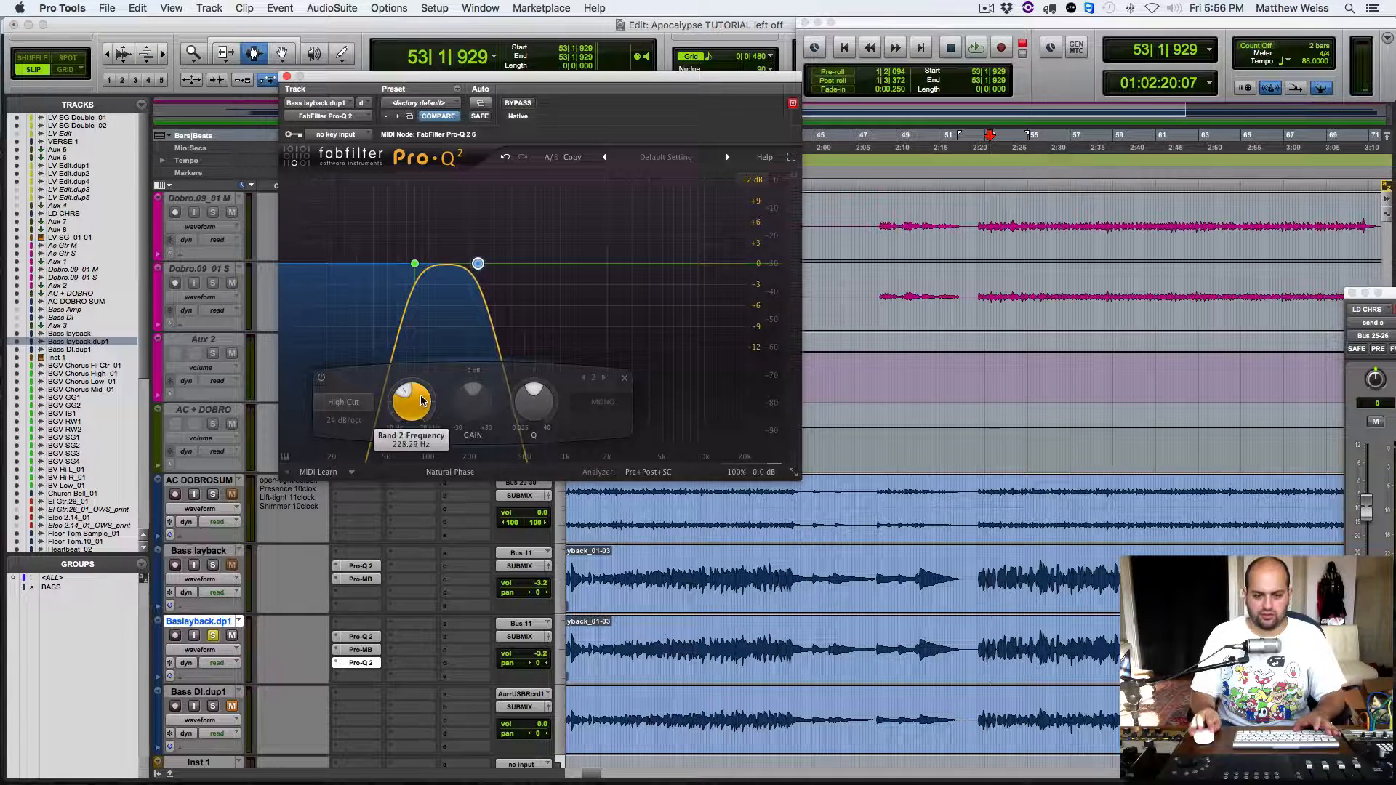
key("space")
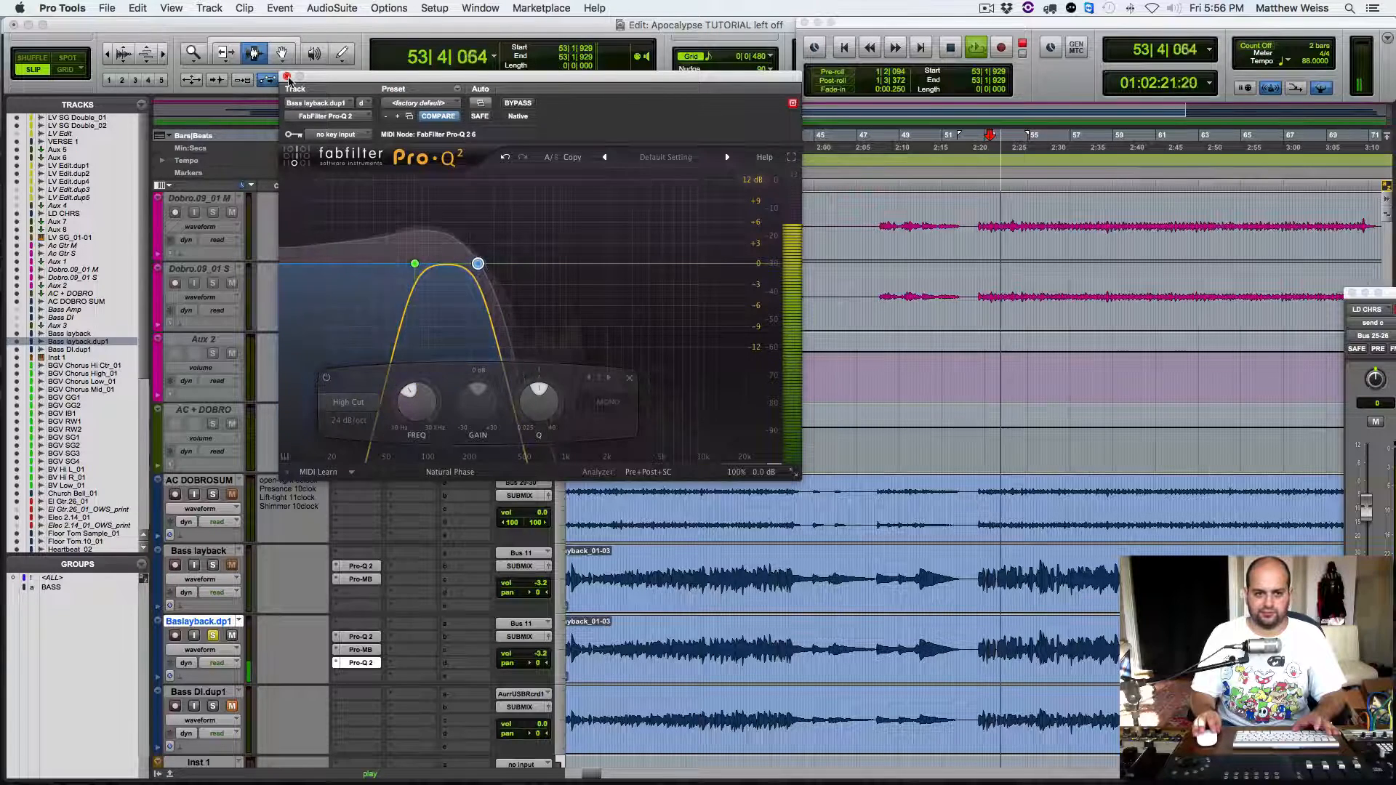
left_click(287, 77)
key("space")
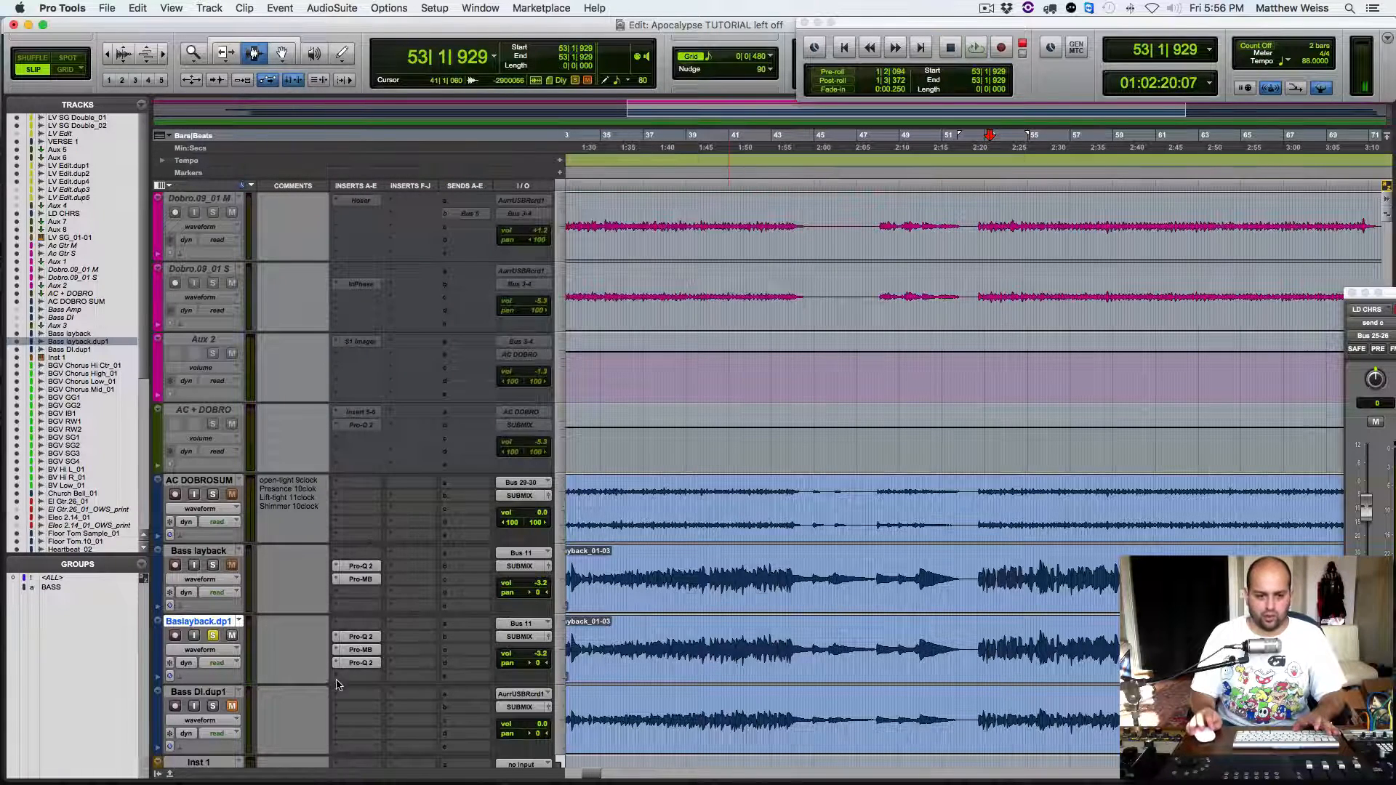
Step: Insert the Lo-Fi harmonic plug-in on the duplicated bass after its second Pro-Q 2, with the cursor at bar 53
left_click(338, 681)
mouse_move(366, 705)
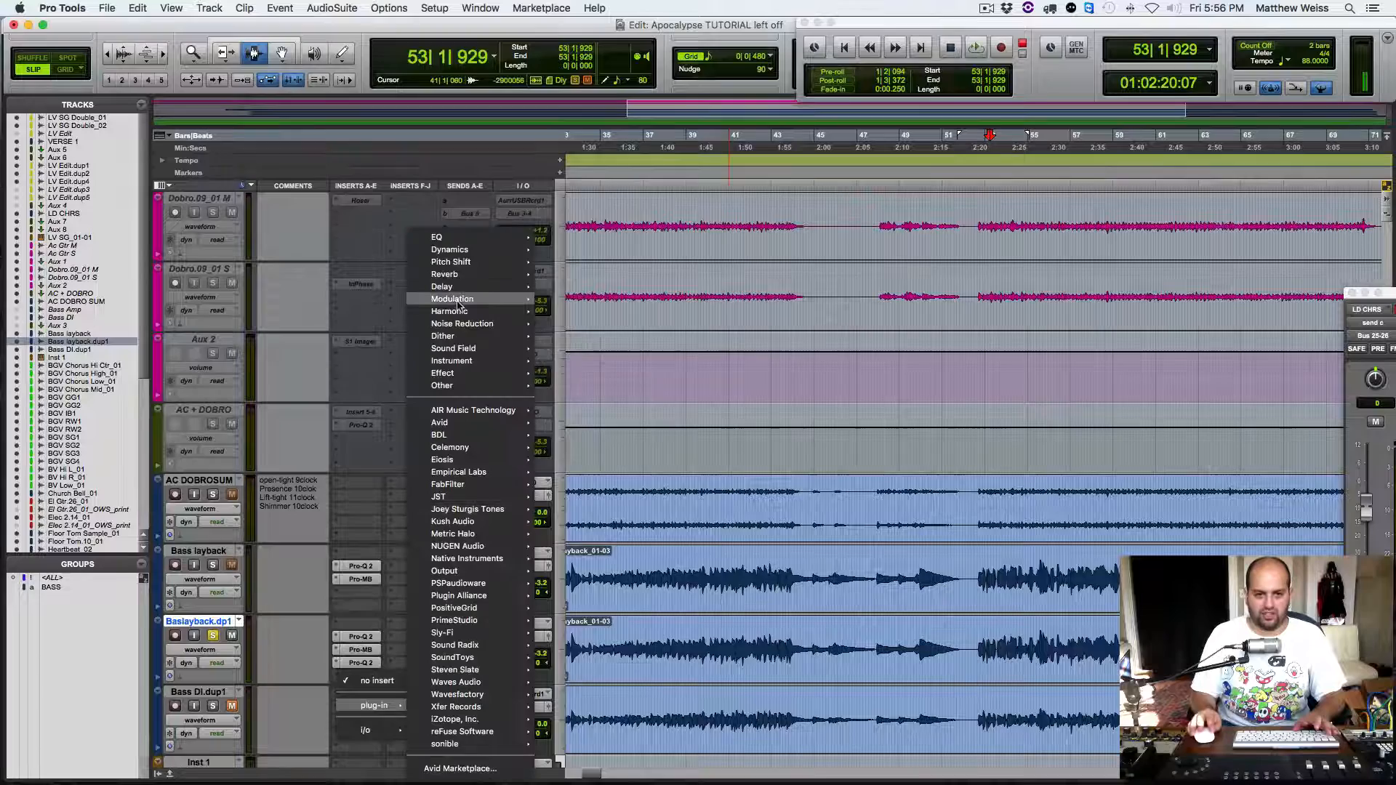
mouse_move(458, 311)
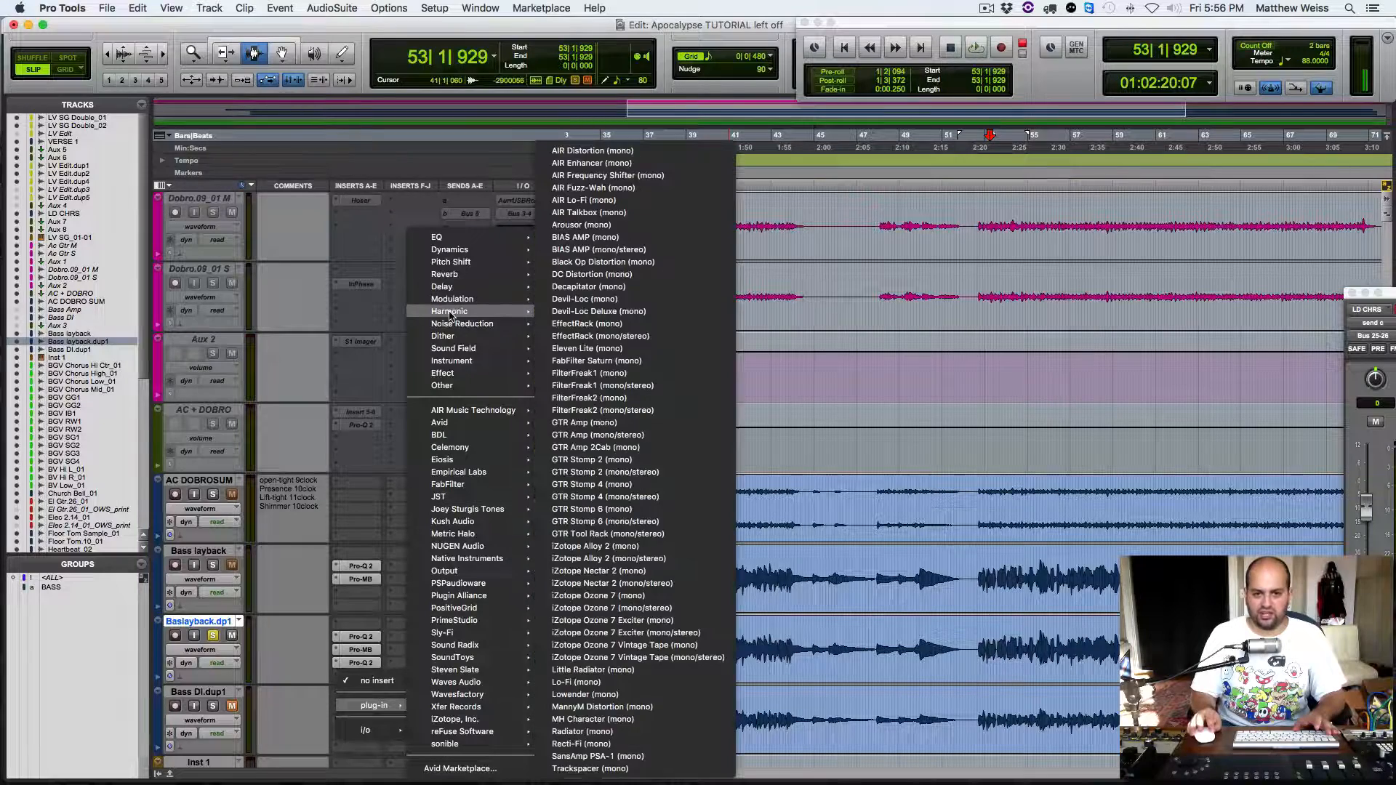
left_click(582, 682)
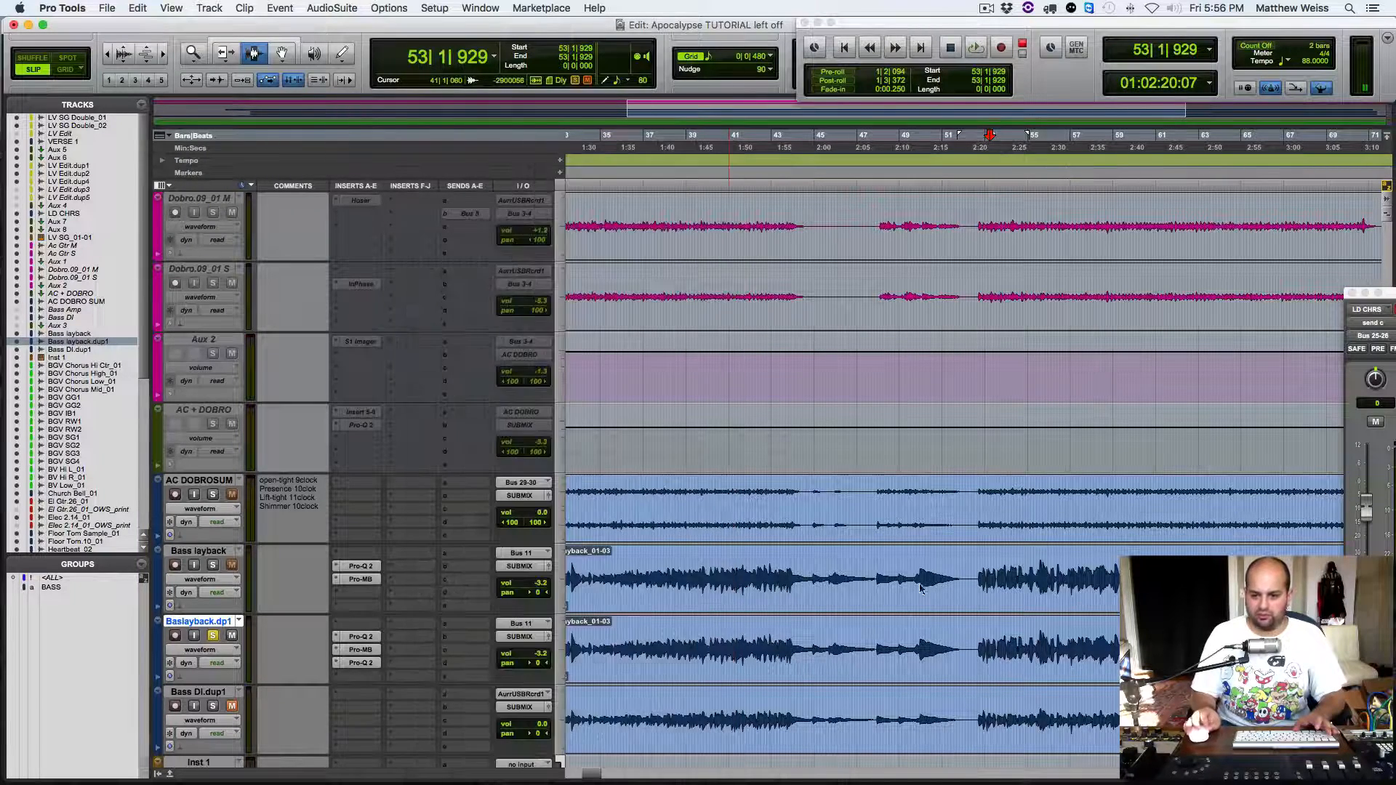
left_click(989, 655)
Step: While auditioning the duplicated bass, set Lo-Fi's saturation to 4.6 and distortion to 1.5
left_click(534, 291)
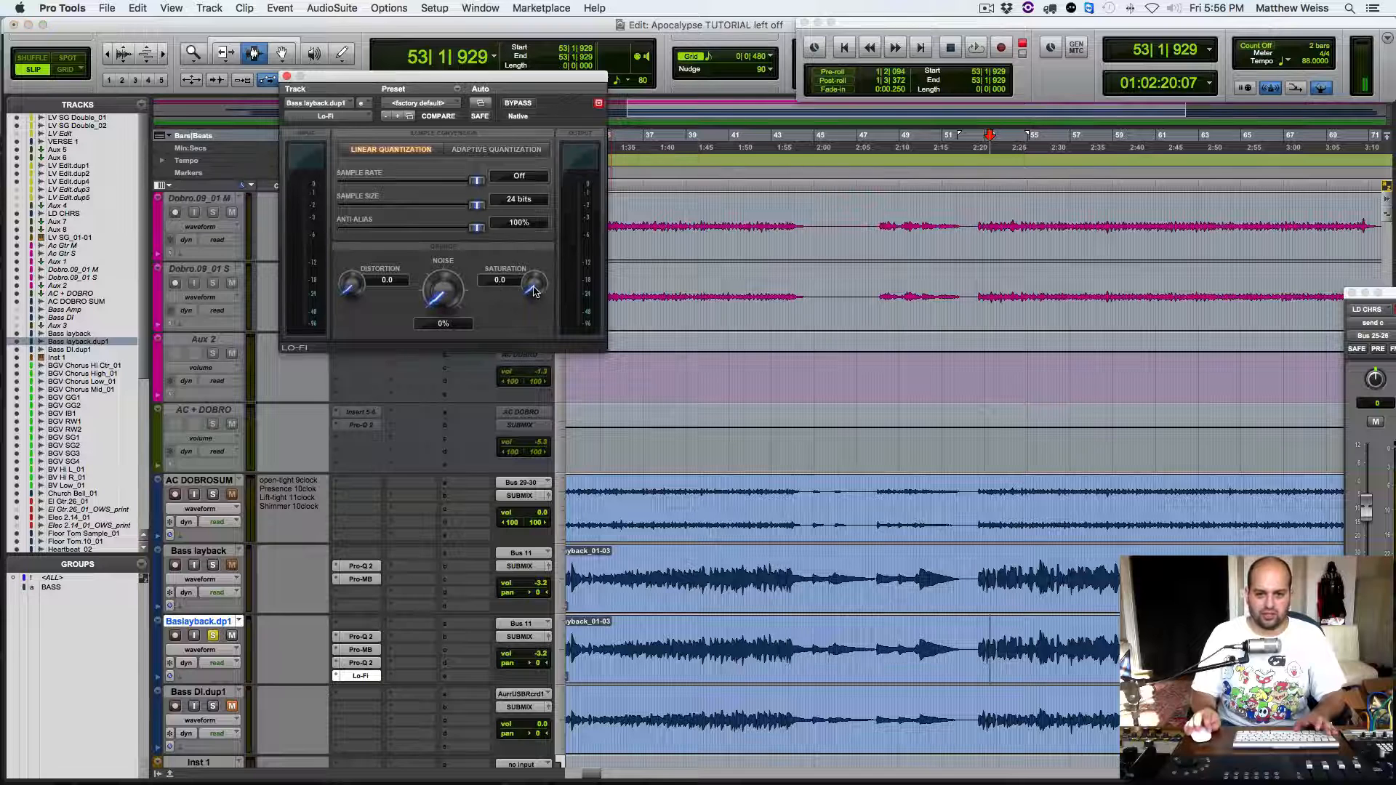
key("space")
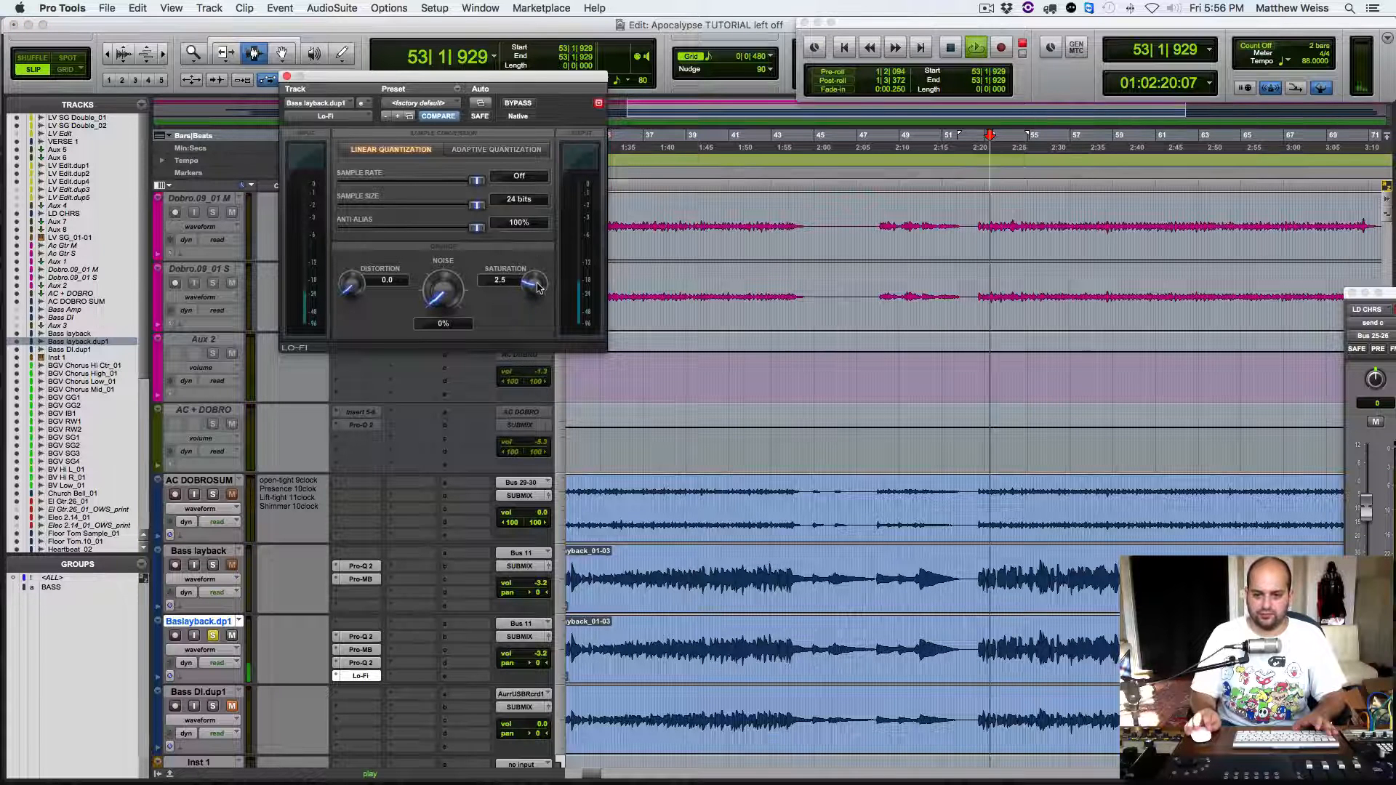
left_click_drag(538, 287, 539, 272)
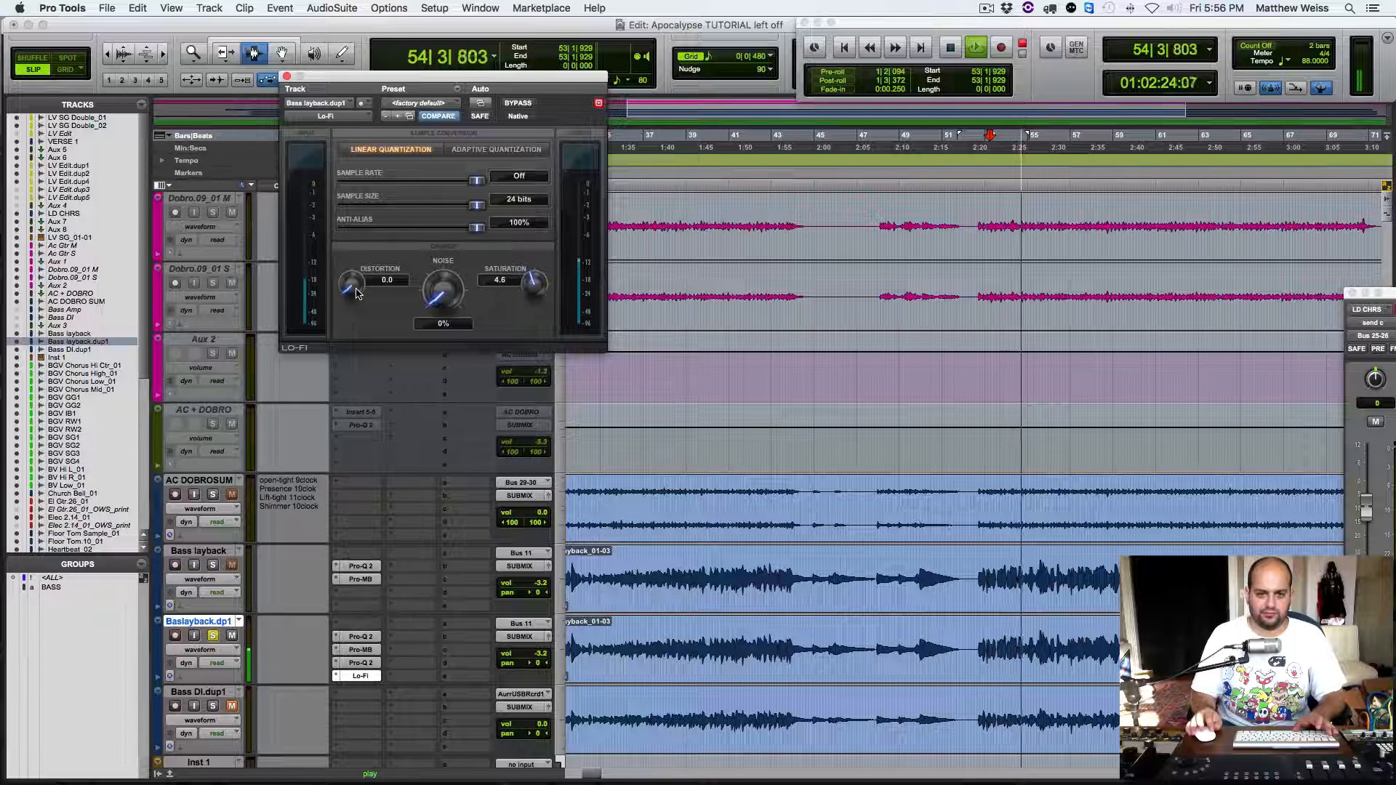
key("space")
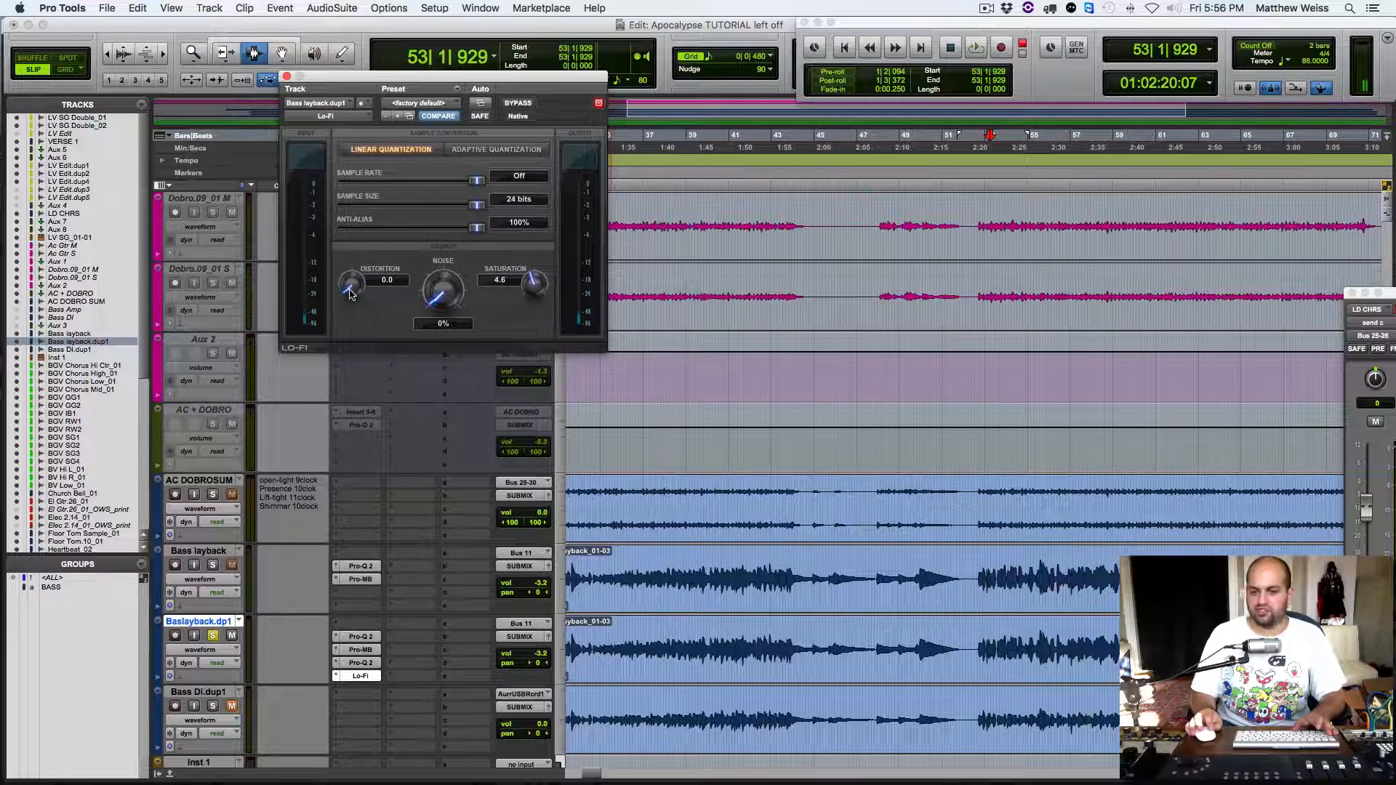
key("space")
left_click_drag(353, 292, 358, 260)
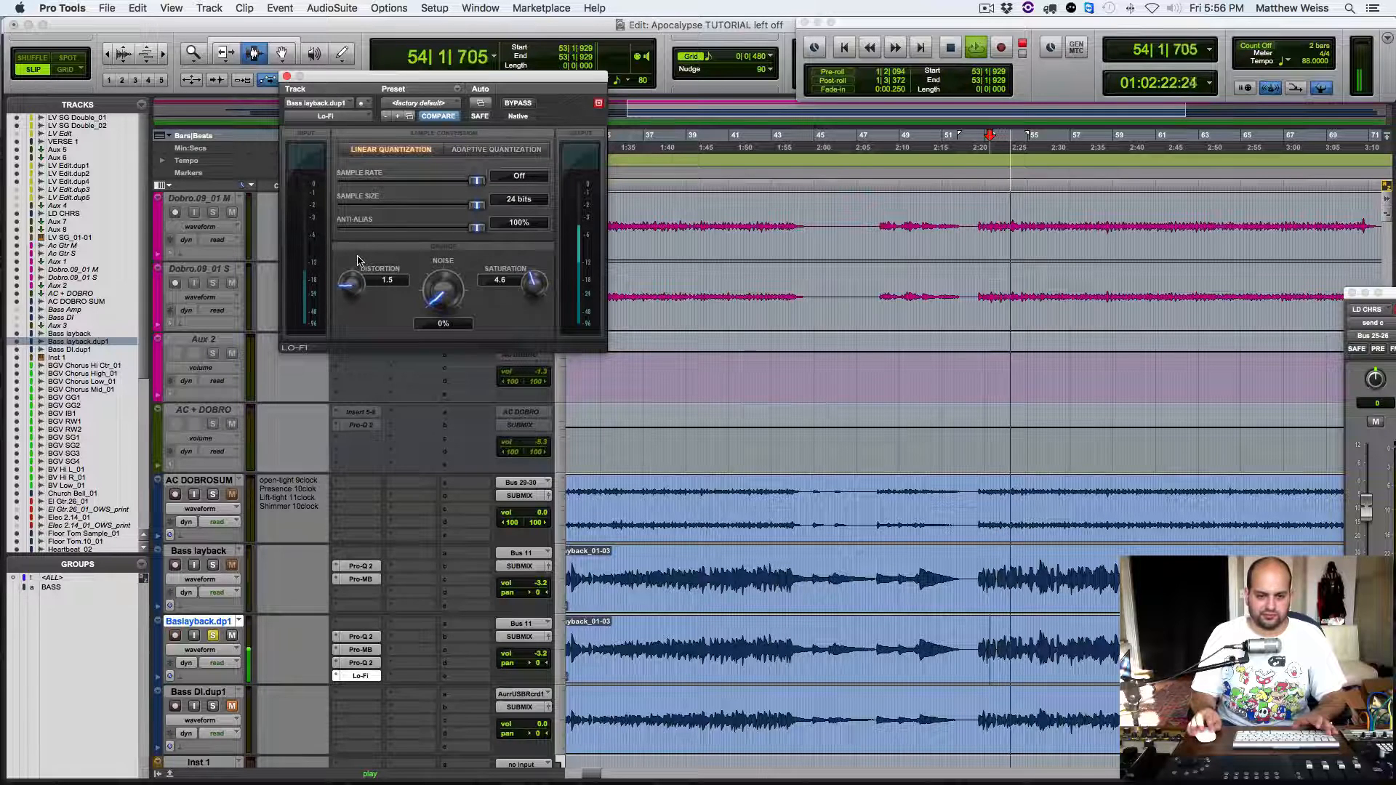
Step: Lower the duplicated bass's volume to -15.8 dB and play it soloed together with Bass layback from bar 53
key("space")
left_click_drag(524, 654, 527, 667)
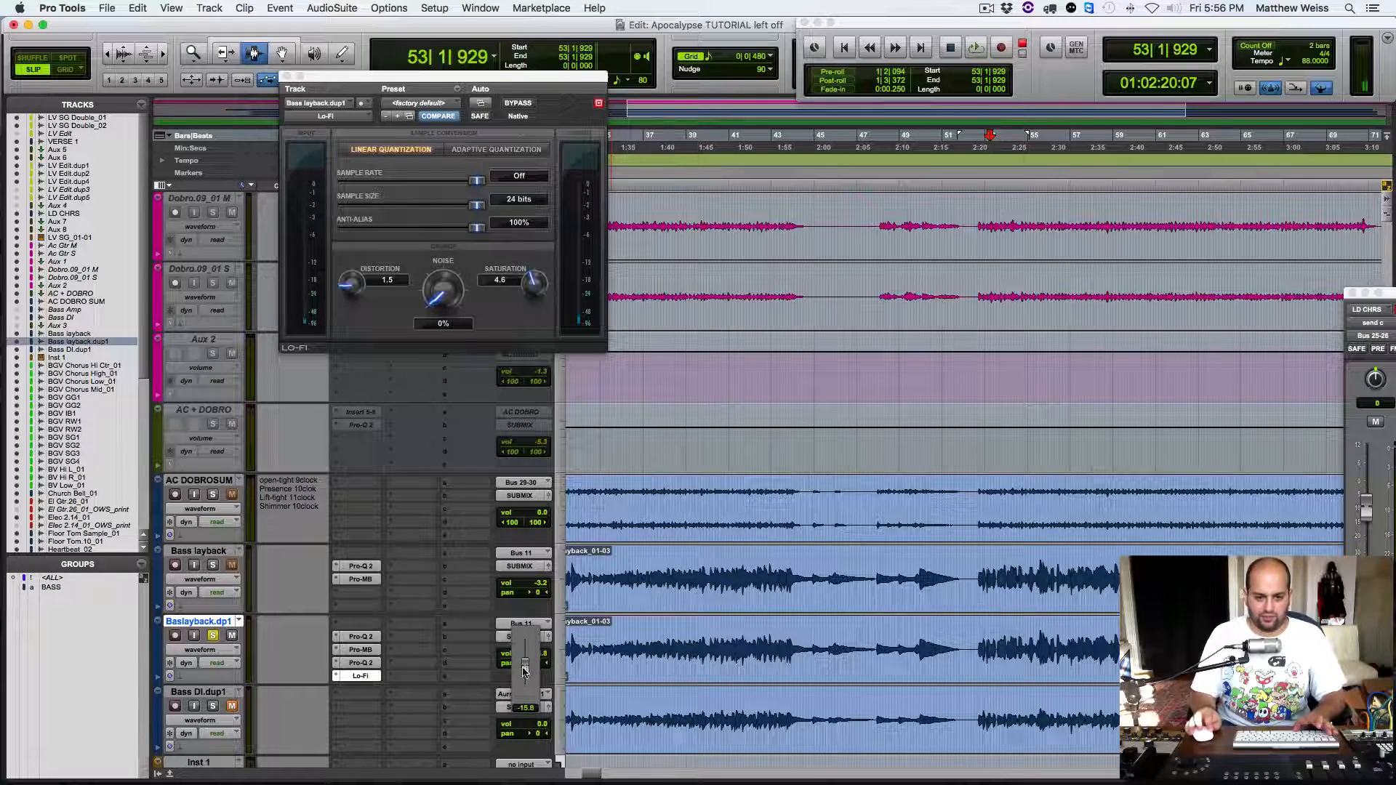
key("space")
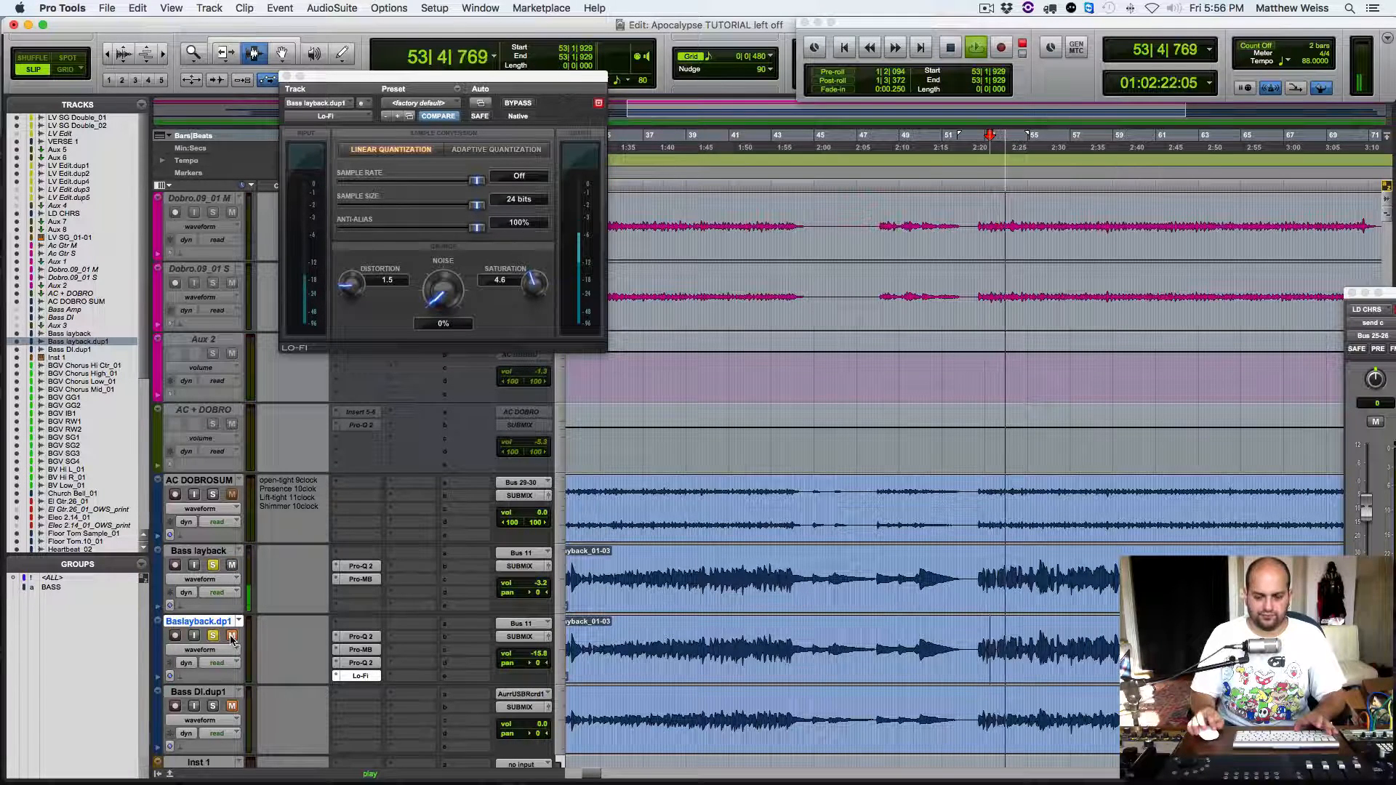
Step: Compare the sound with and without the duplicated bass by toggling its mute, first with both basses soloed and again in the full mix
left_click(230, 638)
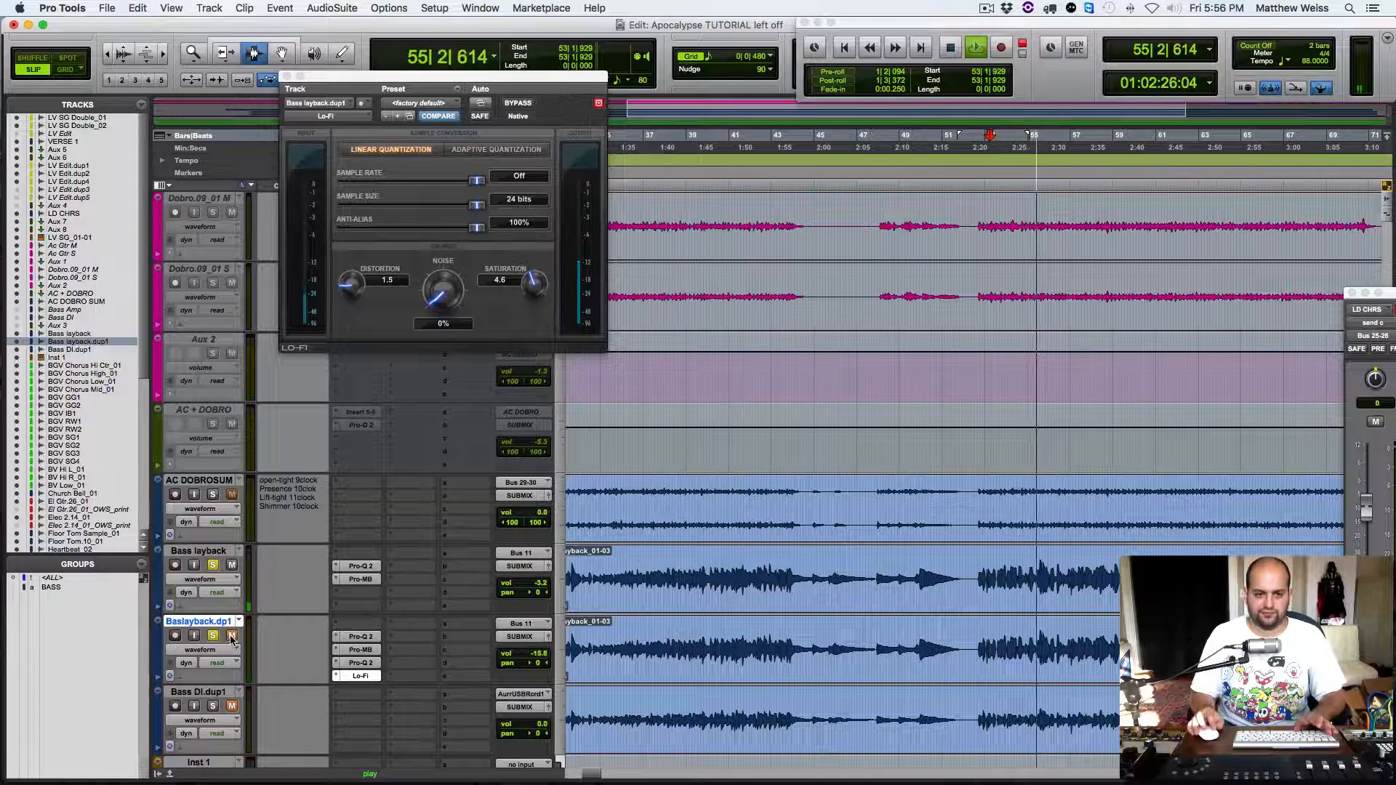
left_click(231, 638)
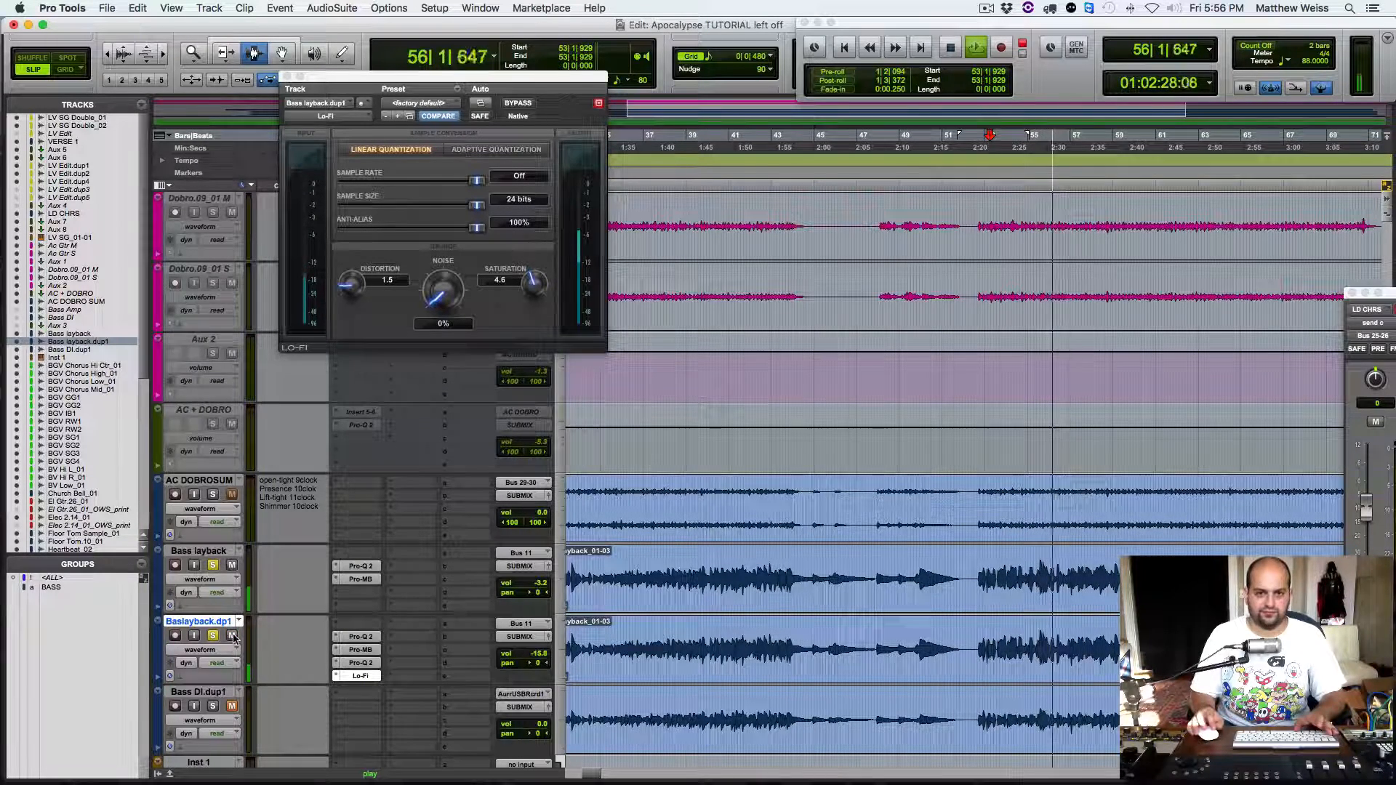
key("space")
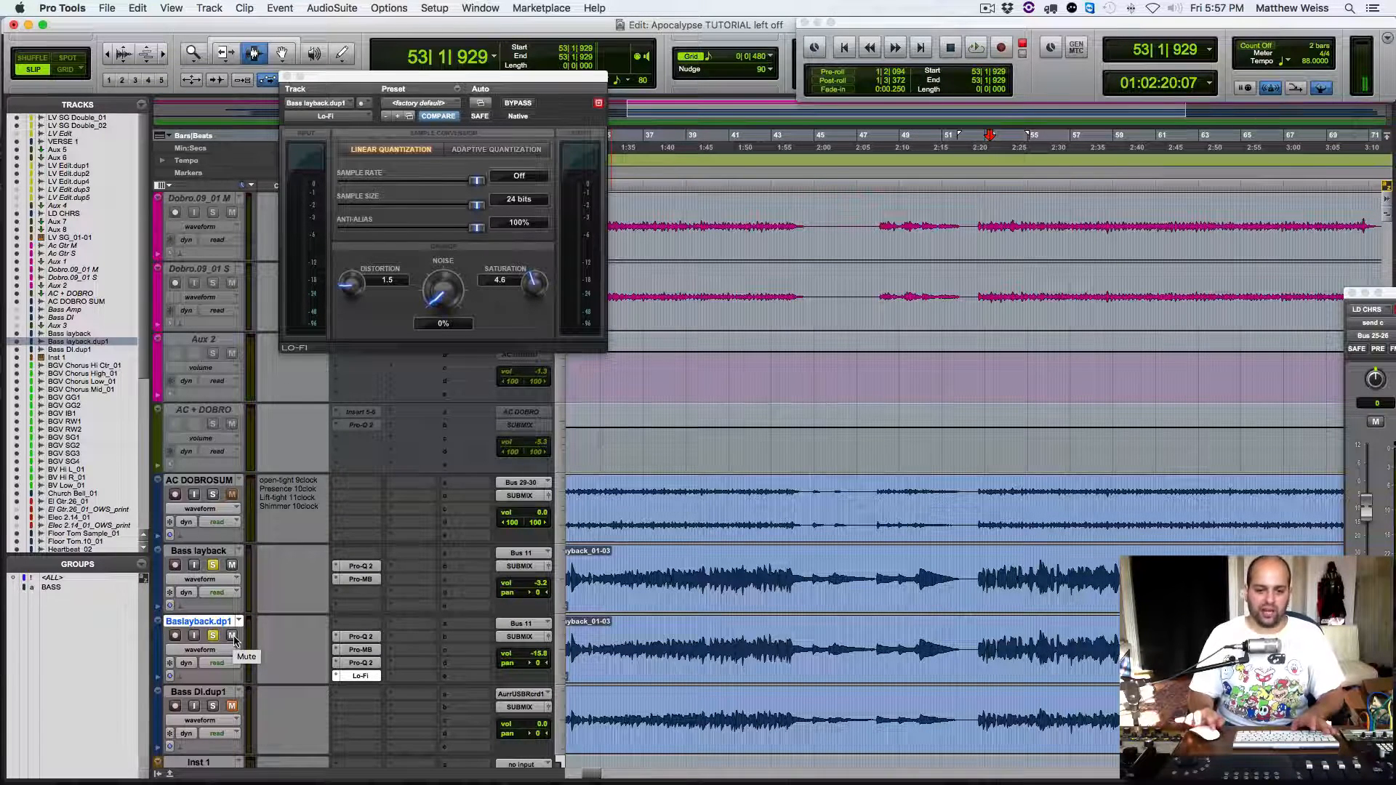
key("space")
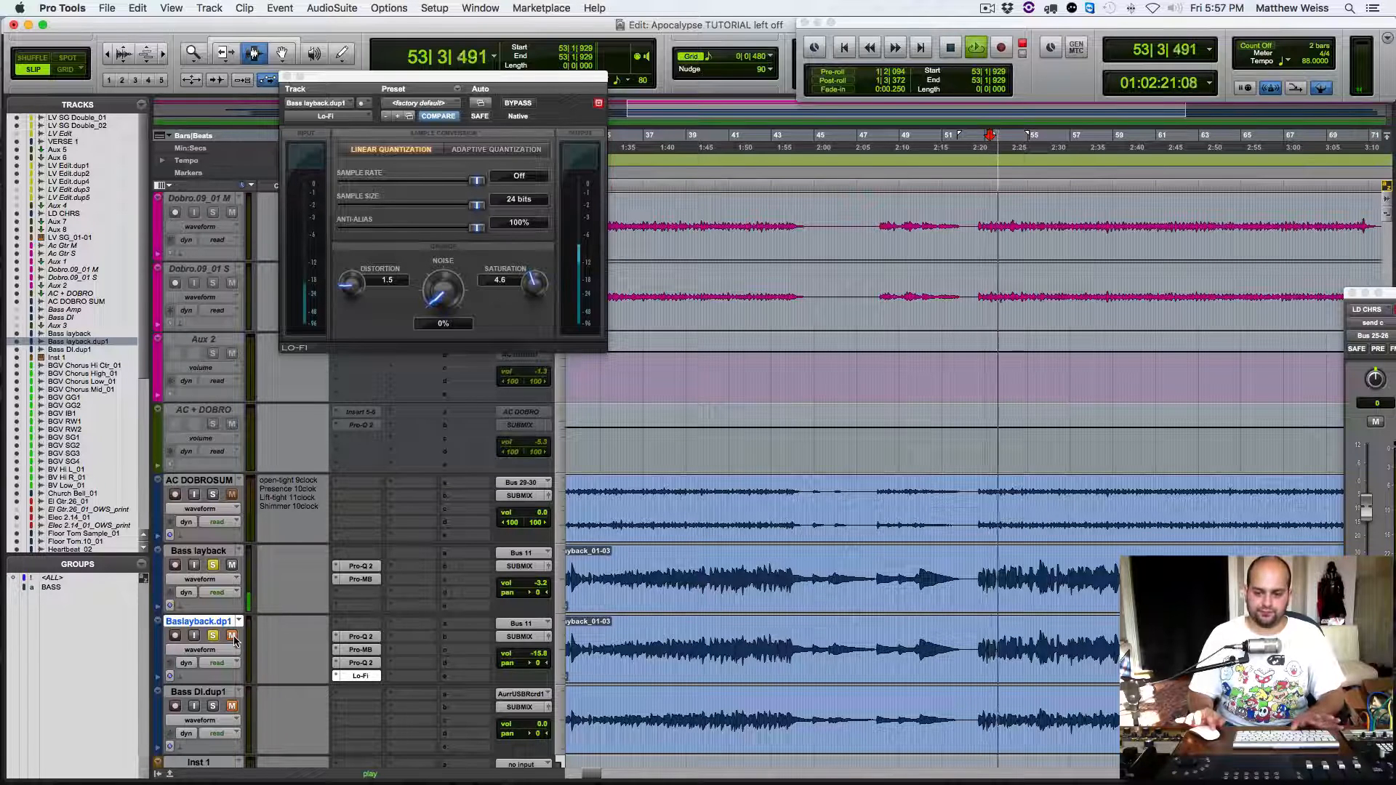
key("space")
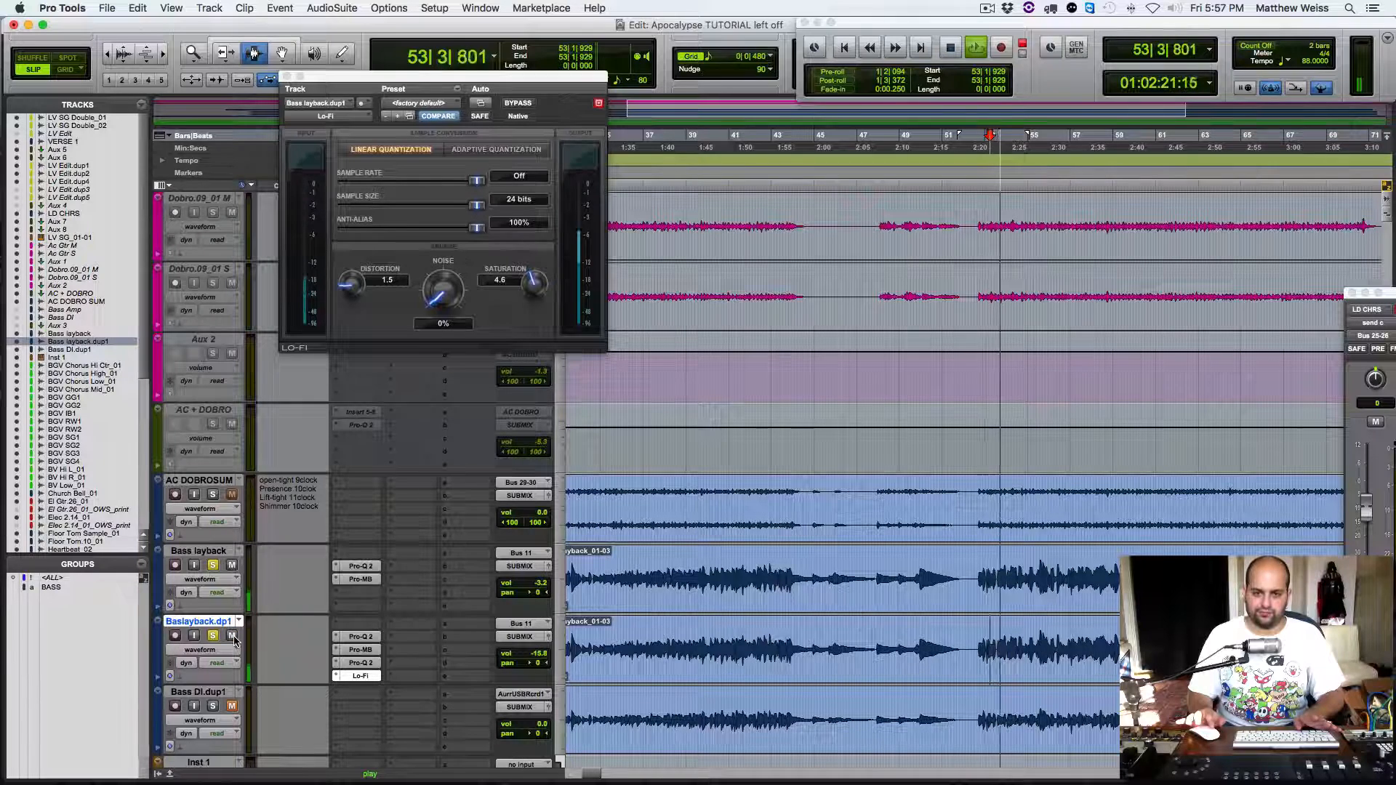
key("space")
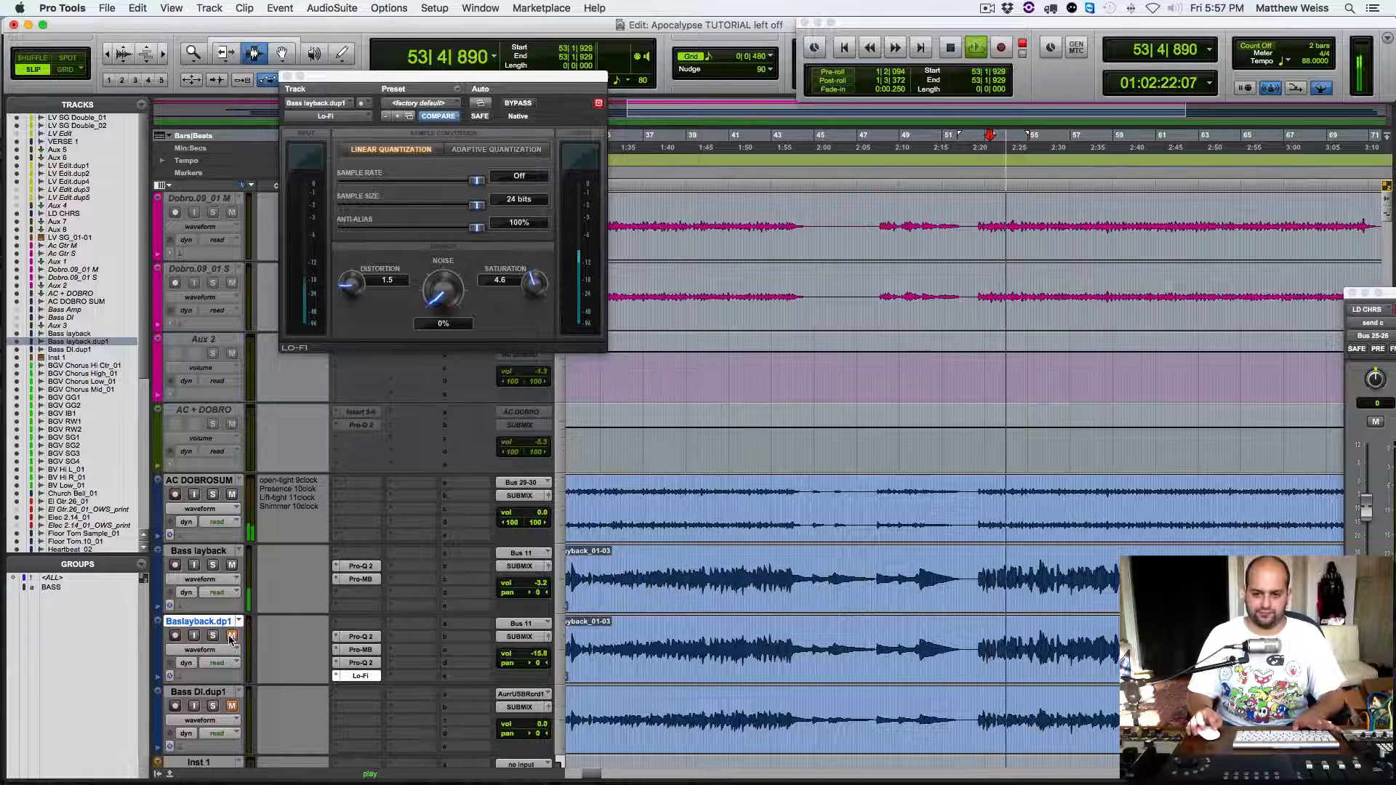
key("space")
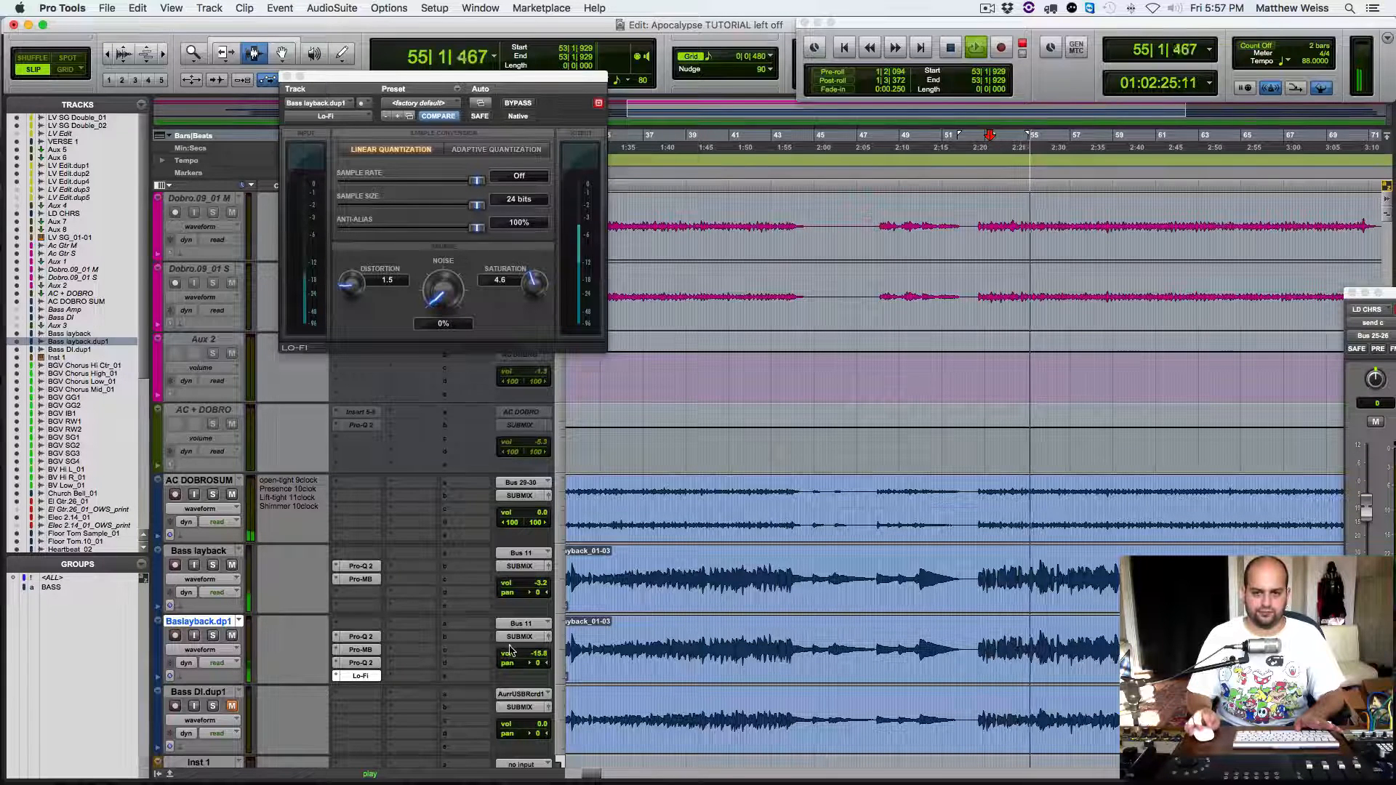
Step: Raise Bass layback to -1.3 dB and the duplicated bass to -11.8 dB while auditioning from bar 53, and save the session
key("space")
left_click(524, 583)
left_click_drag(523, 583, 524, 580)
left_click_drag(524, 654, 526, 650)
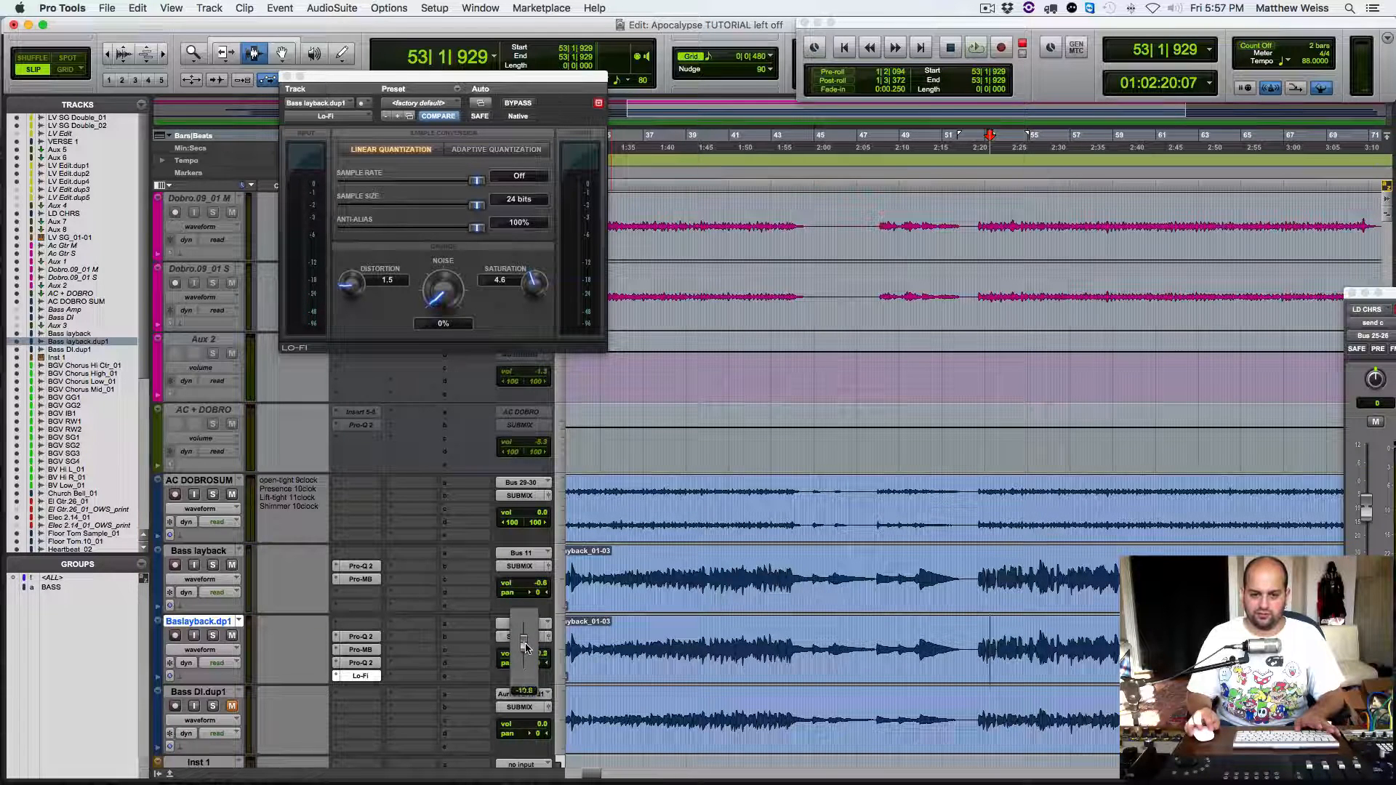
key("space")
left_click_drag(532, 584, 533, 586)
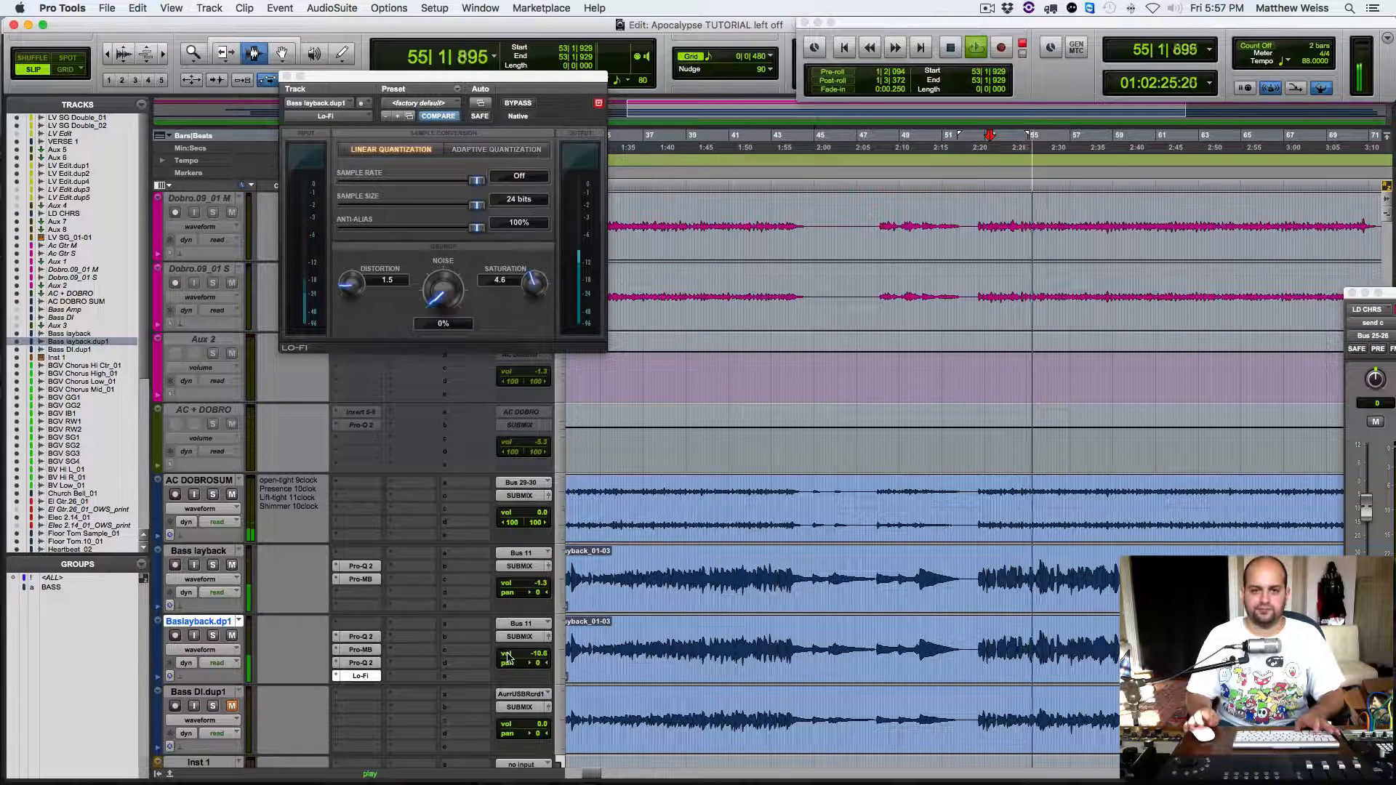
left_click_drag(507, 657, 519, 659)
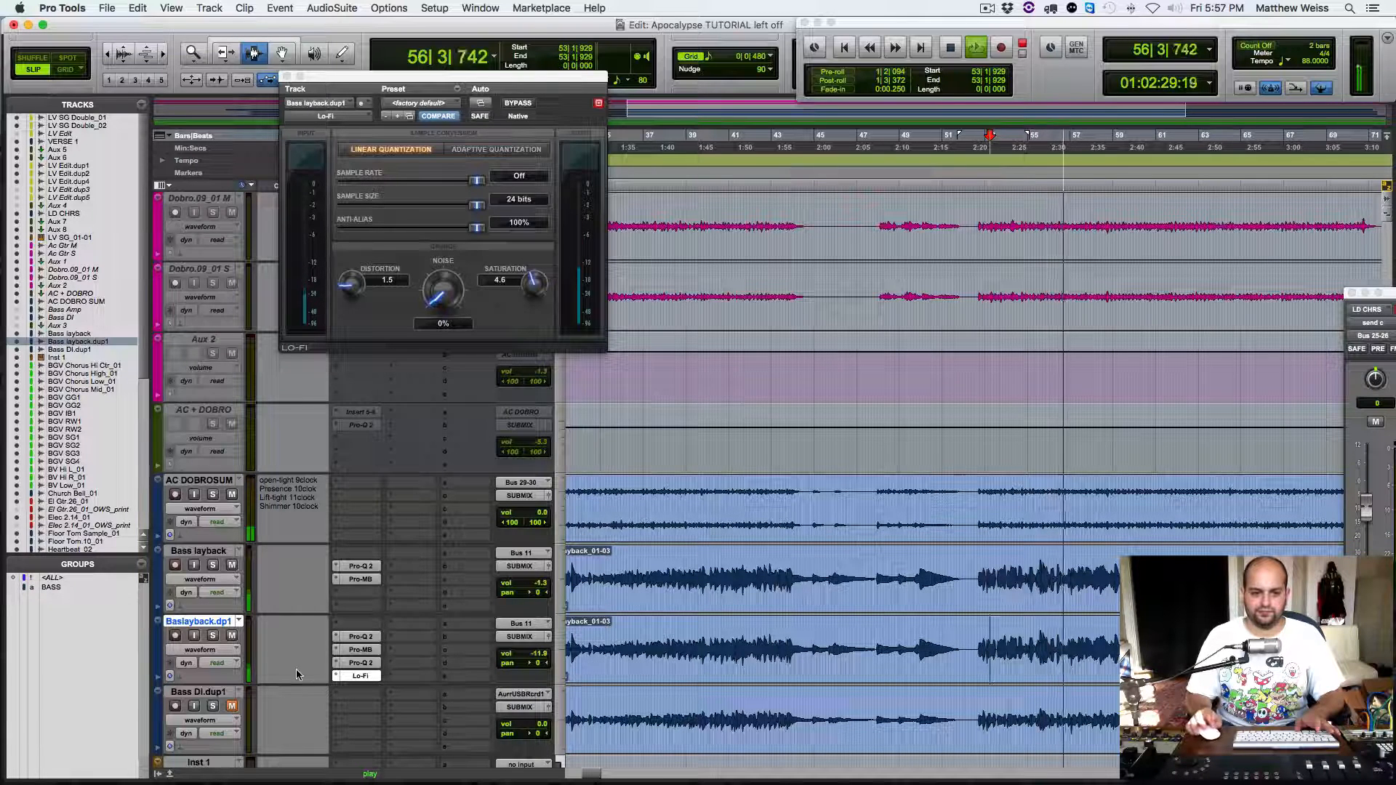
key("space")
key("super+s")
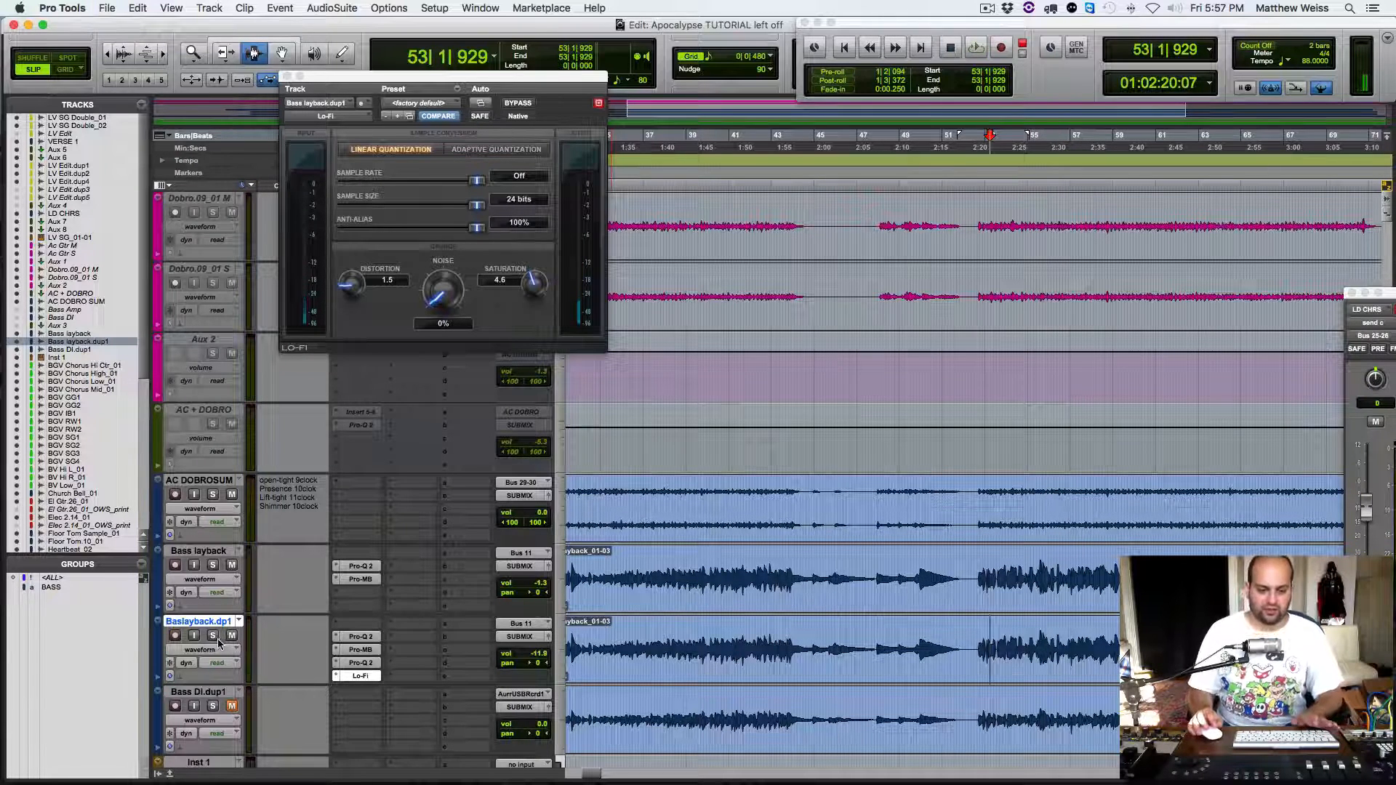
Step: Switch the duplicated bass's second Pro-Q 2 to Linear Phase processing, audition it, and close the plug-in window
left_click(362, 663)
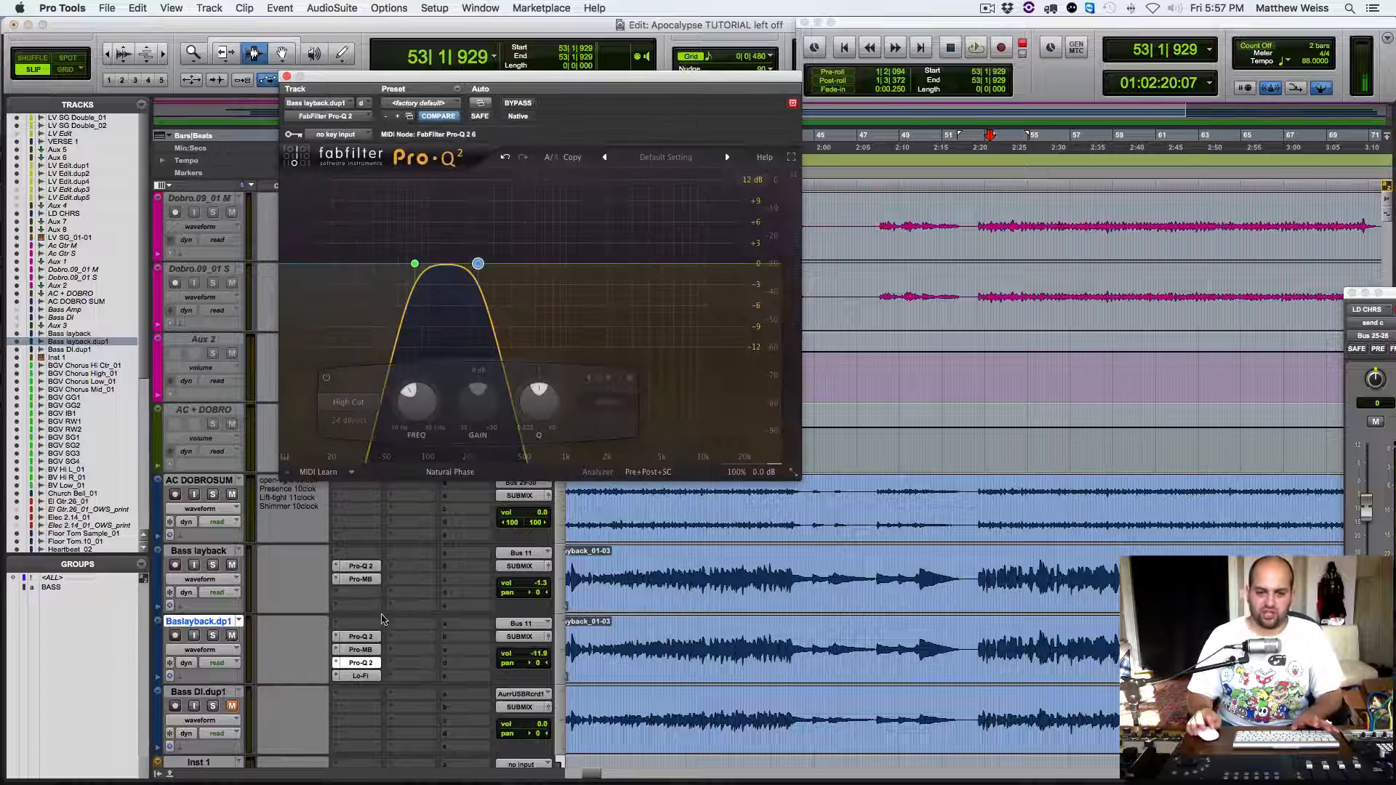
left_click(450, 472)
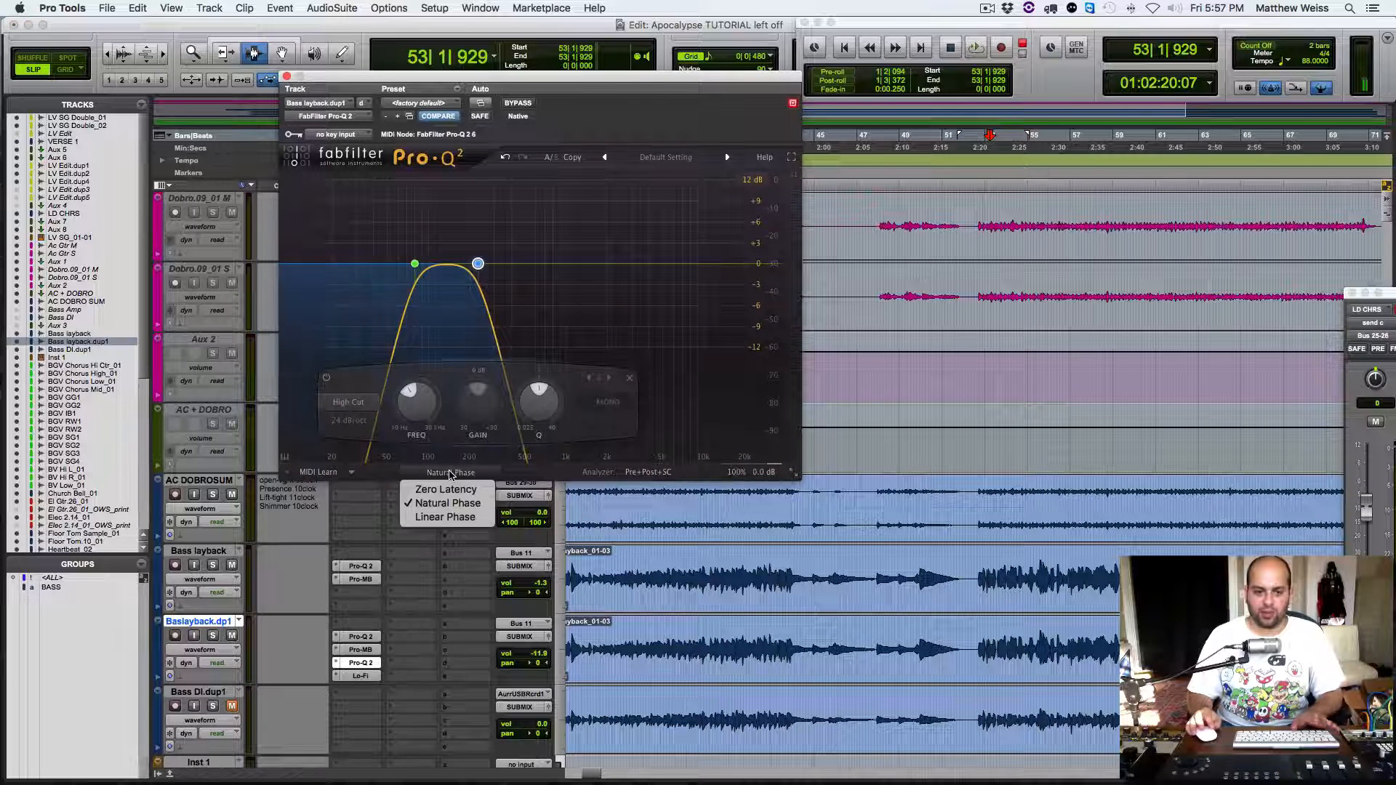
left_click(445, 517)
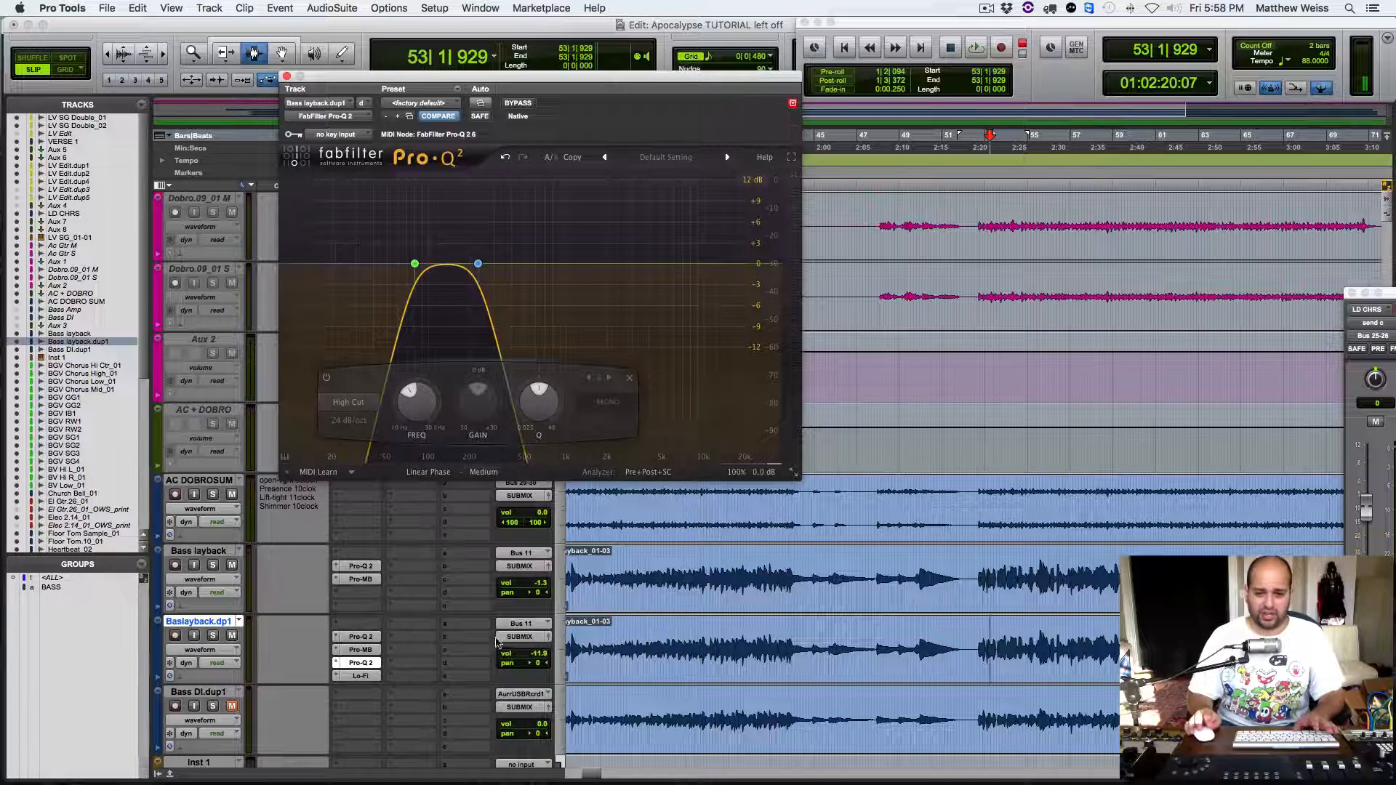
key("space")
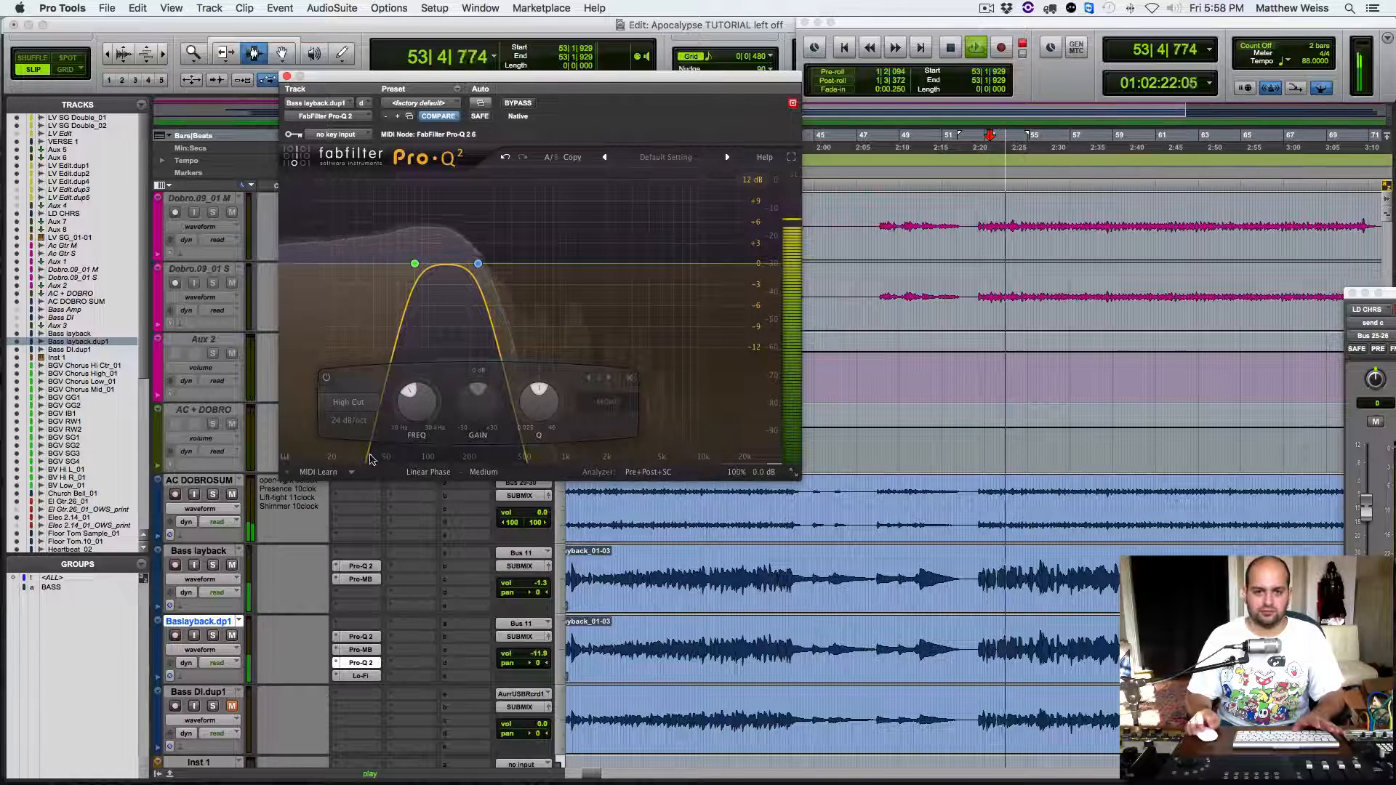
left_click(287, 77)
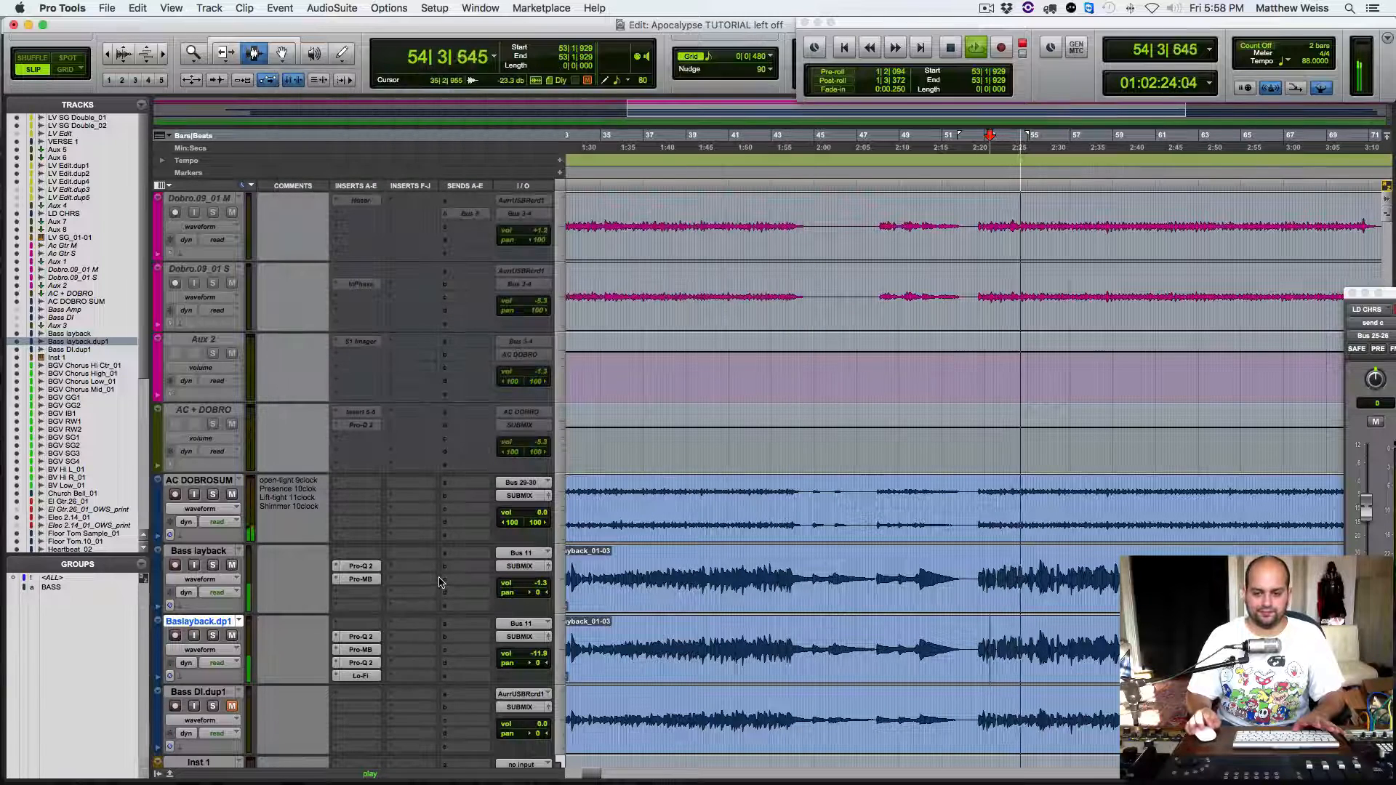
key("space")
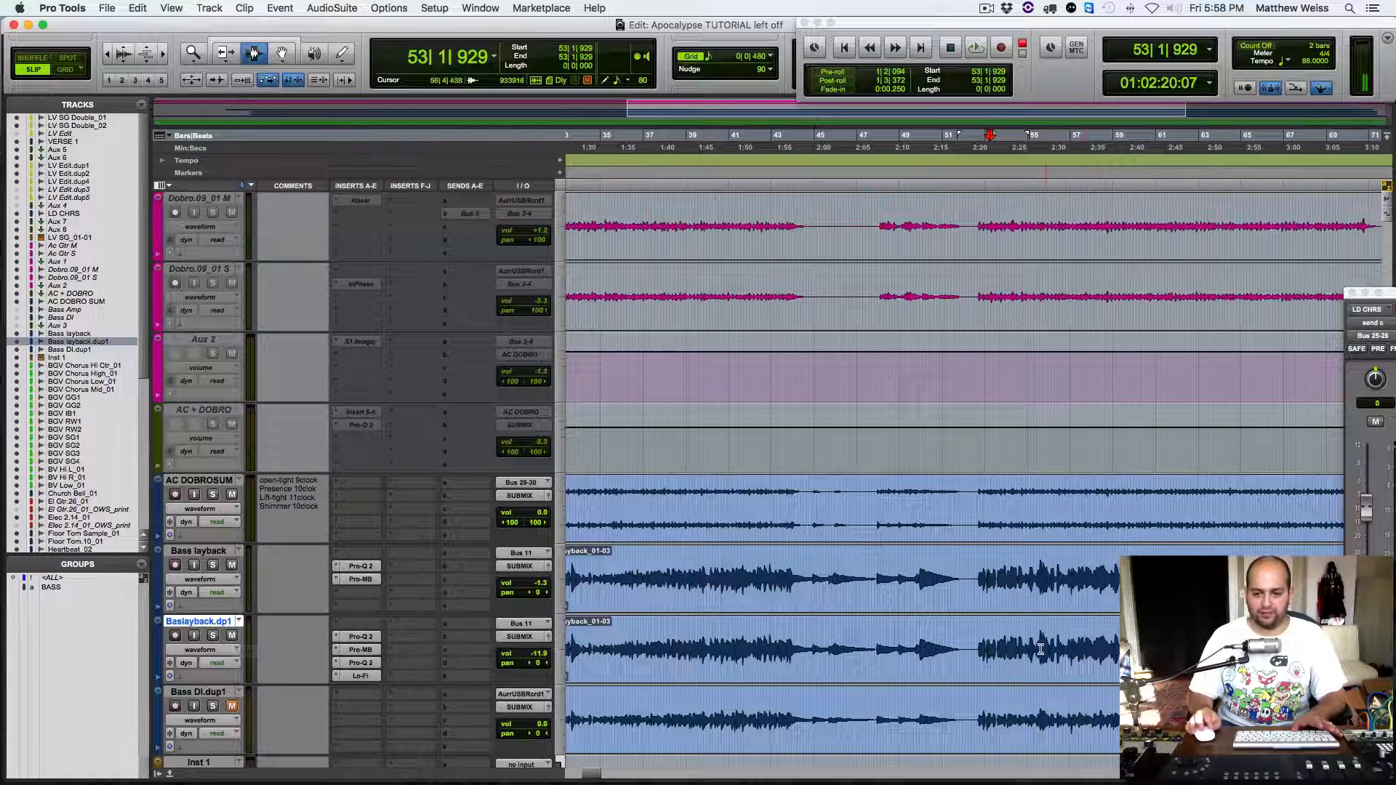
Step: While playing the full mix from bar 56, lower Bass layback to -3.4 dB and the duplicated bass to -17.8 dB, checking with its mute
key("space")
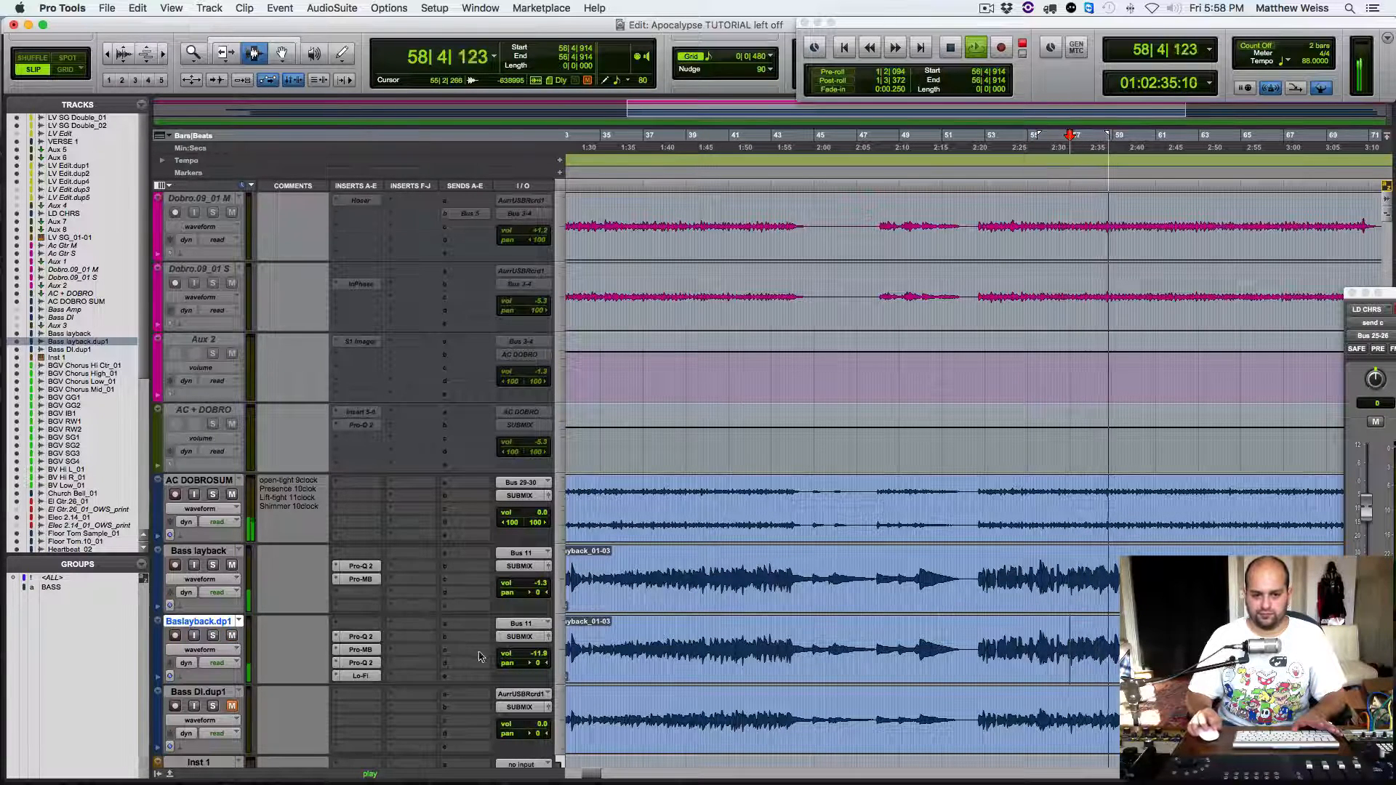
left_click_drag(525, 658, 525, 662)
left_click_drag(526, 585, 527, 588)
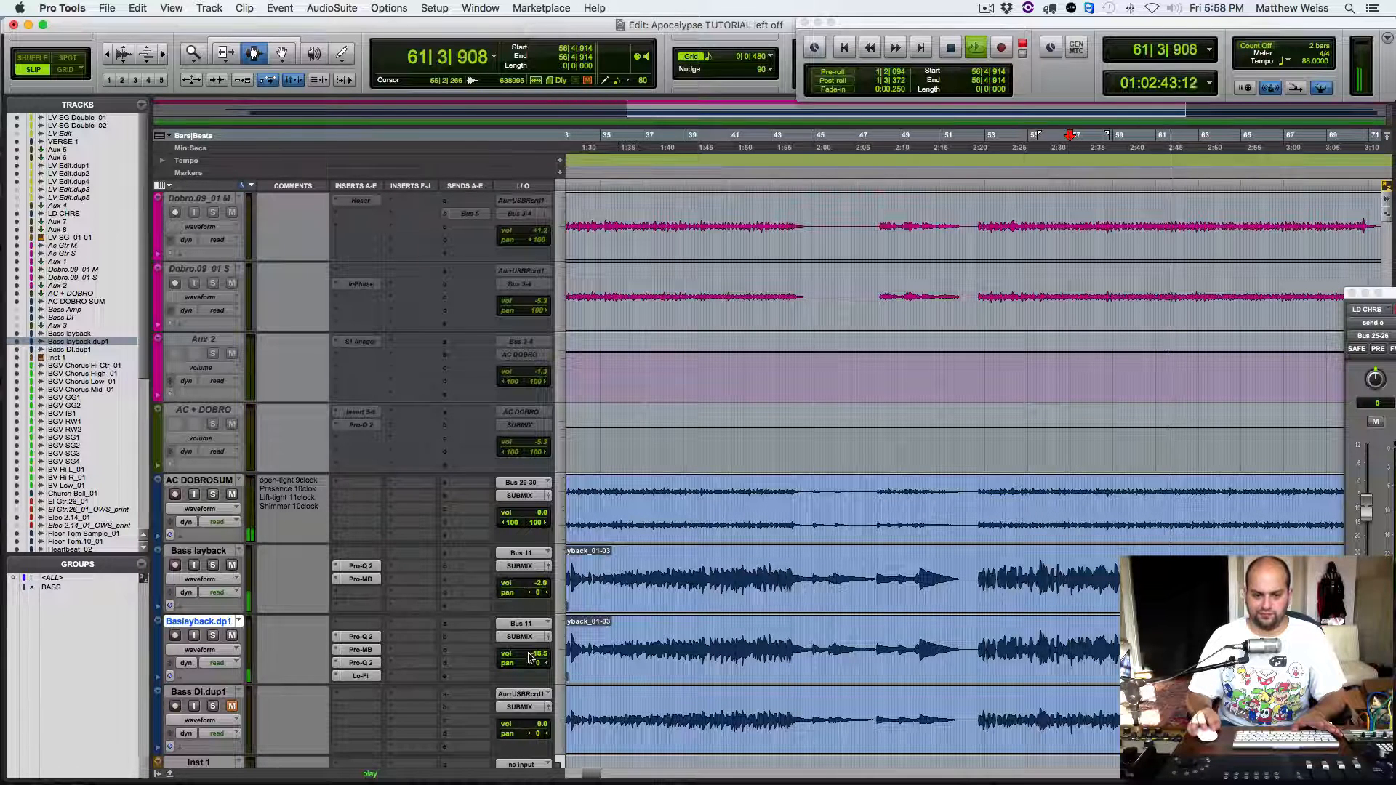
left_click_drag(529, 657, 530, 658)
left_click_drag(536, 581, 536, 586)
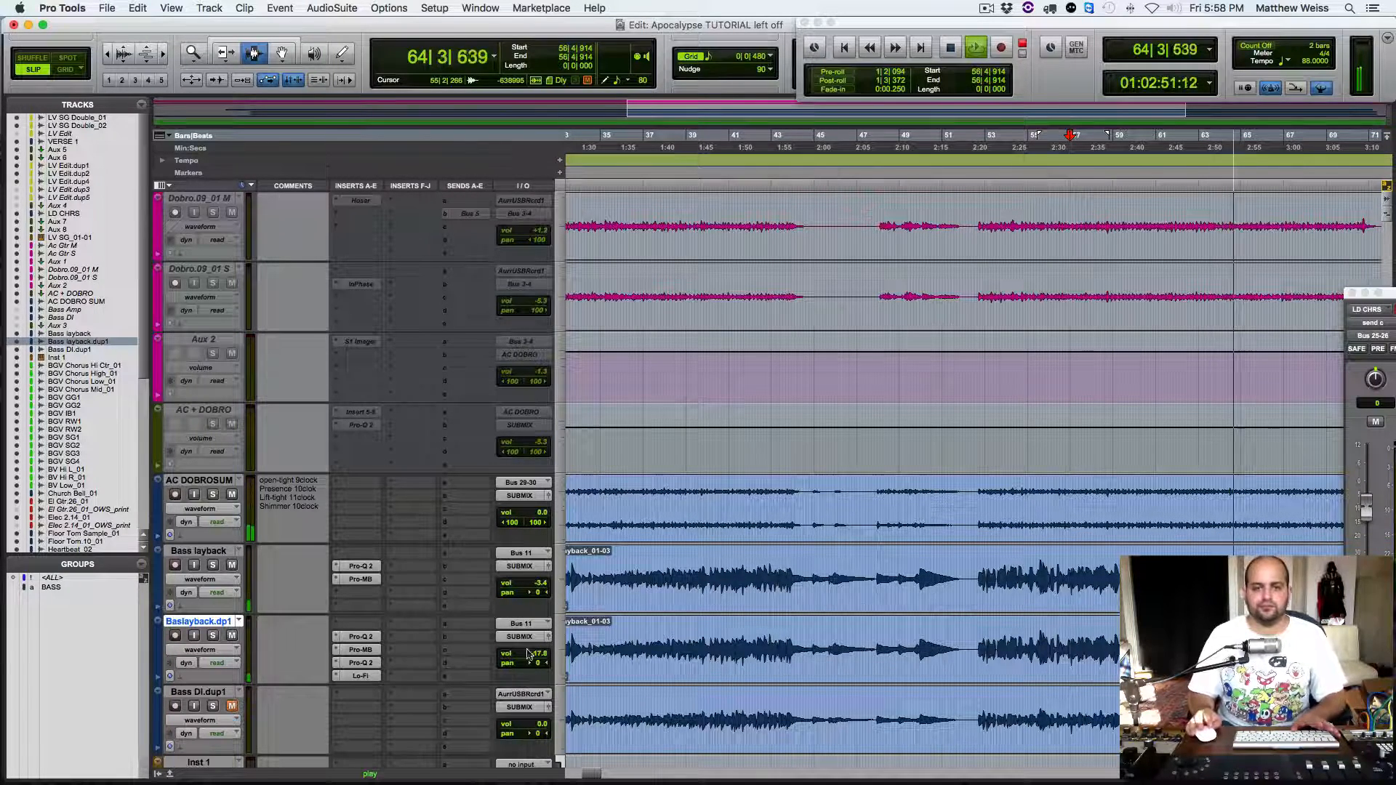
left_click(231, 636)
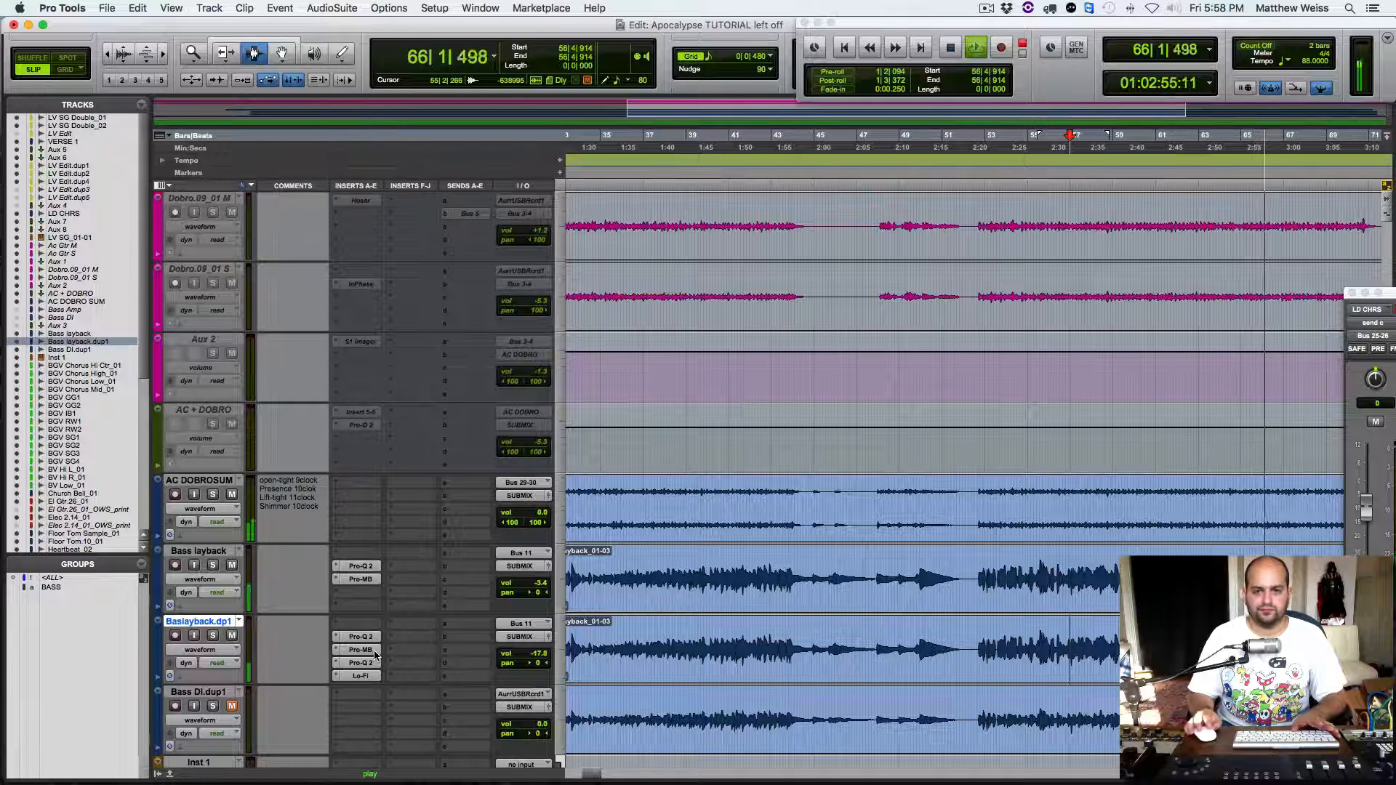
Step: Fine-tune the duplicated bass's volume to -19.1 dB, replaying the mix from bar 56 and toggling its mute to compare
left_click(510, 654)
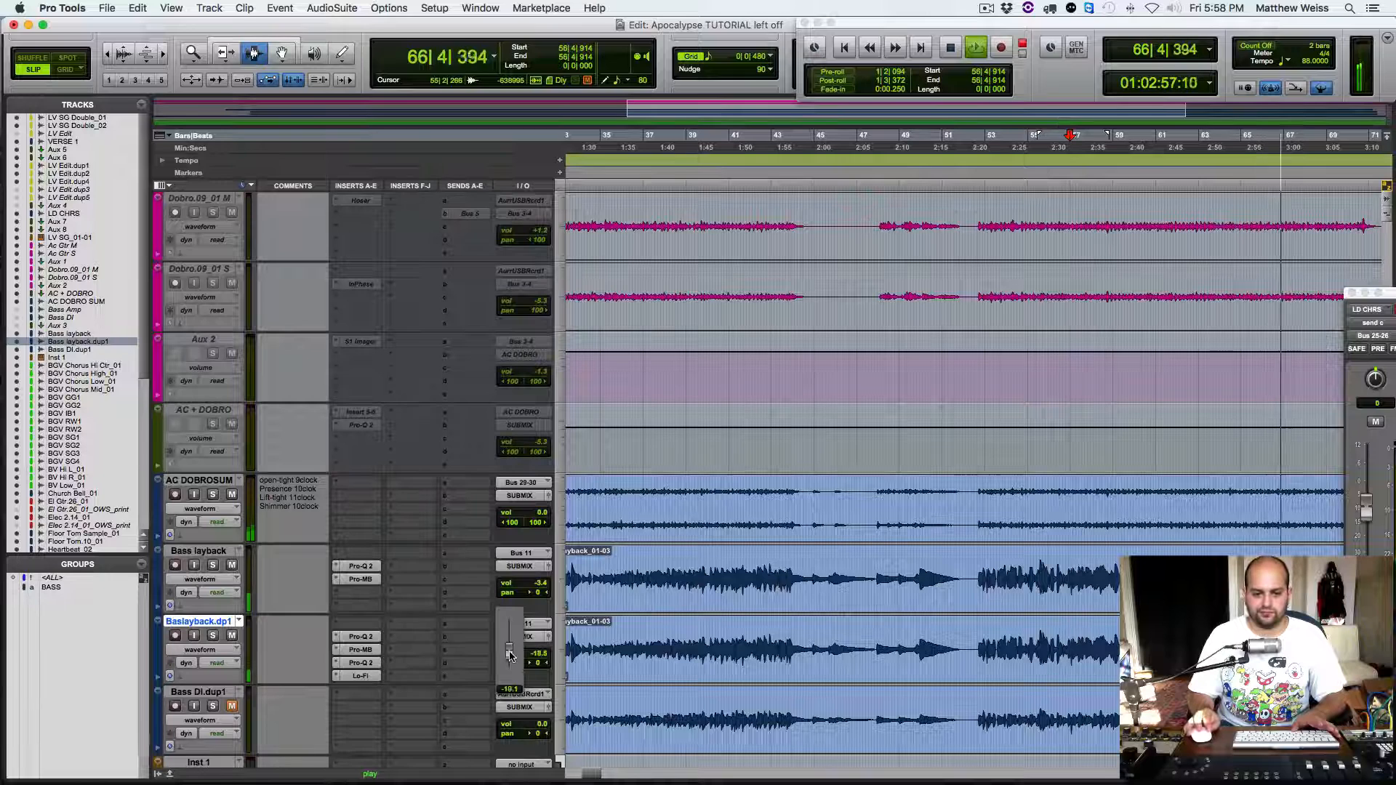
left_click_drag(510, 656, 507, 661)
left_click(507, 654)
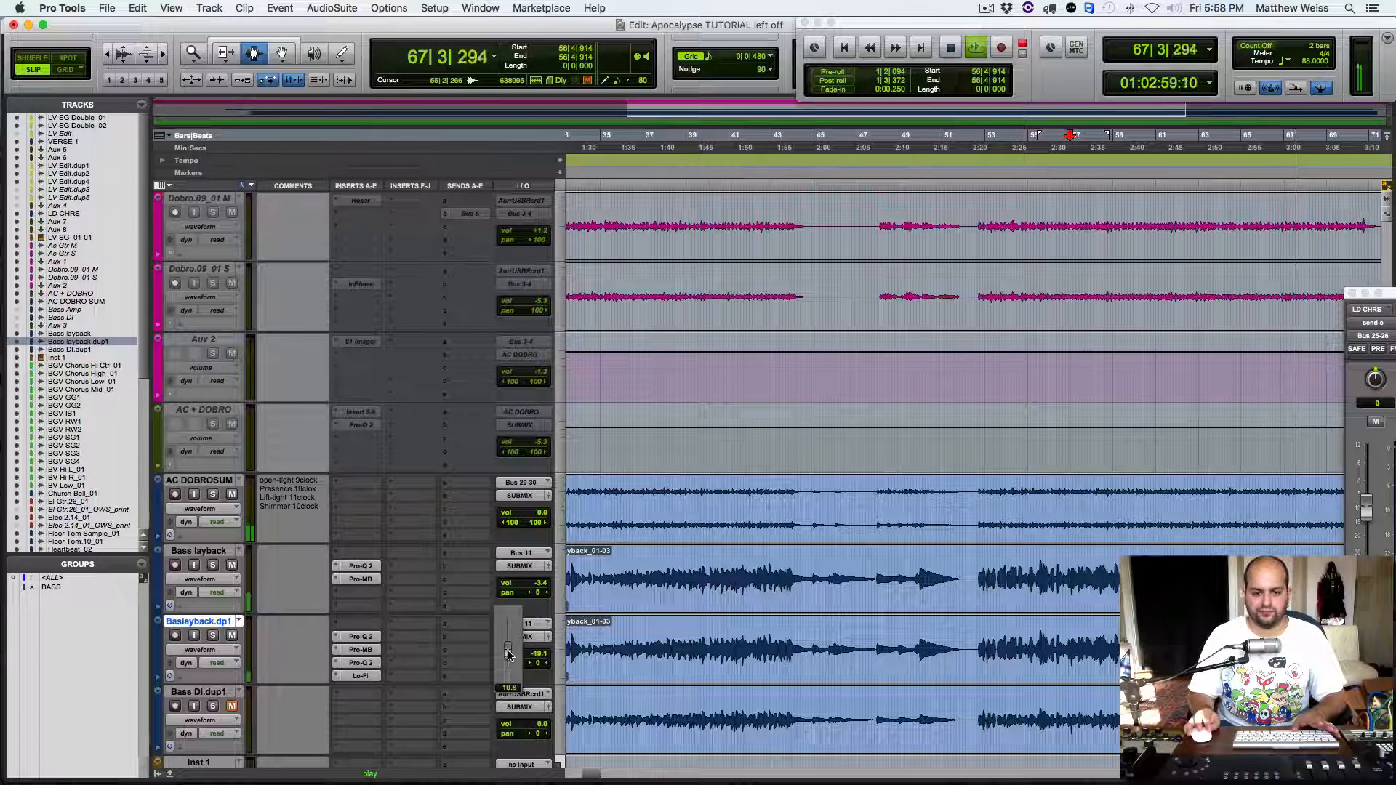
left_click_drag(508, 654, 508, 654)
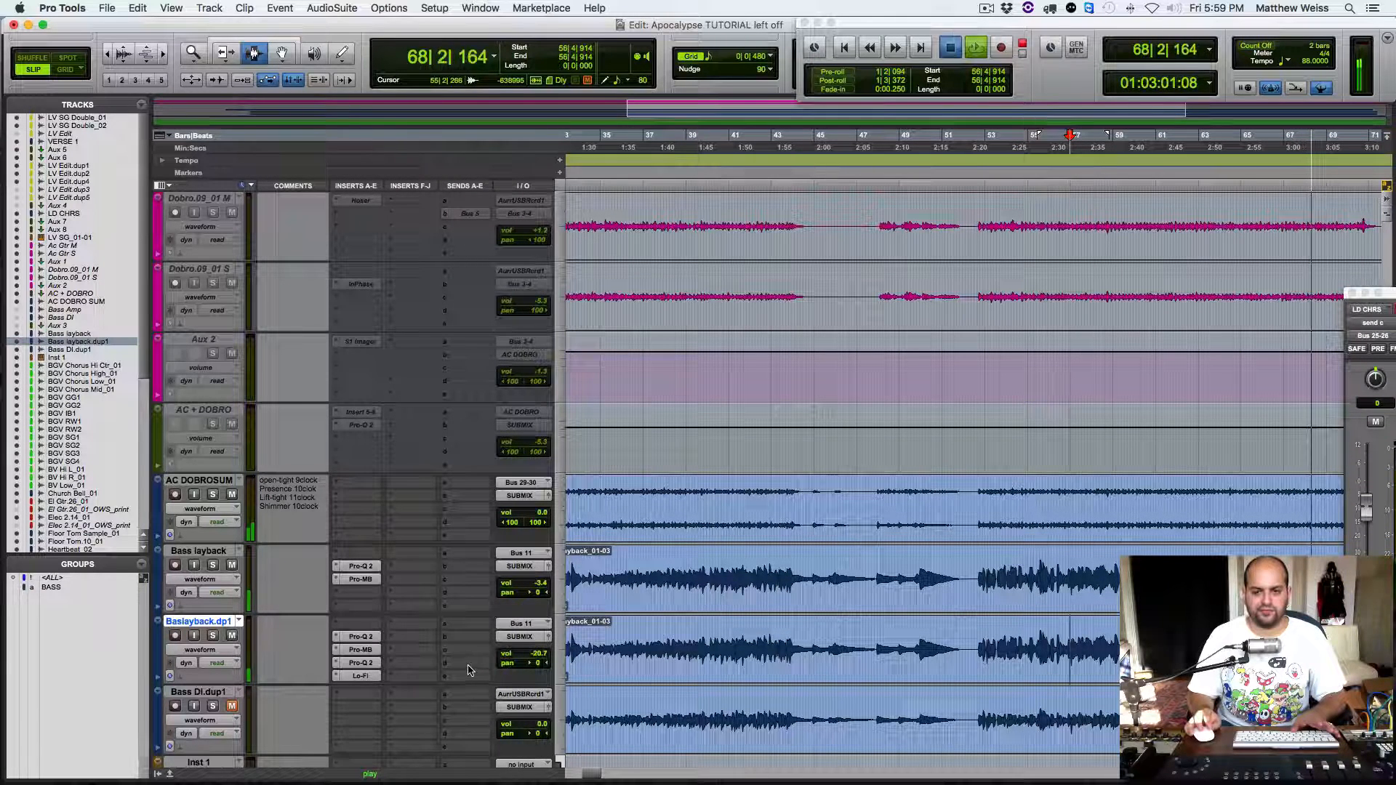
key("space")
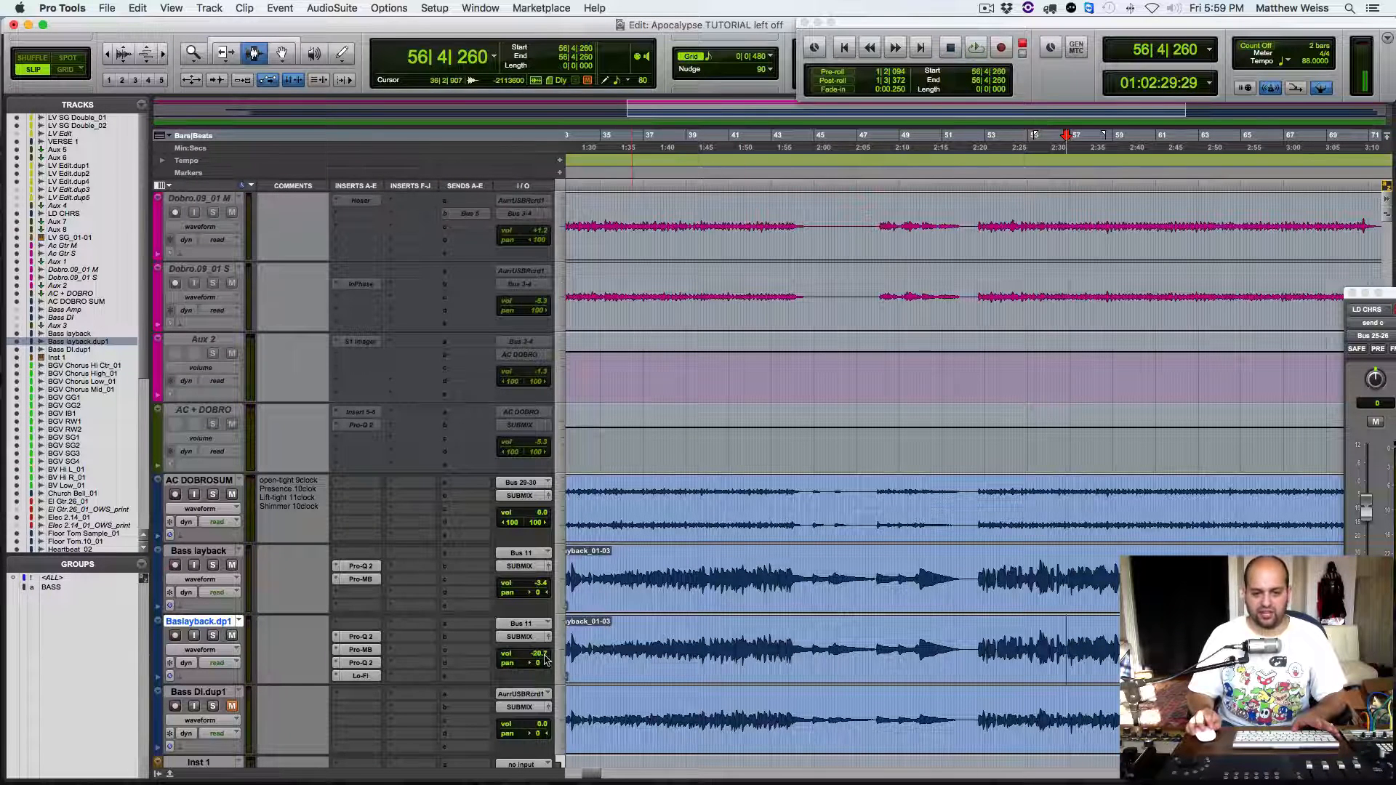
key("space")
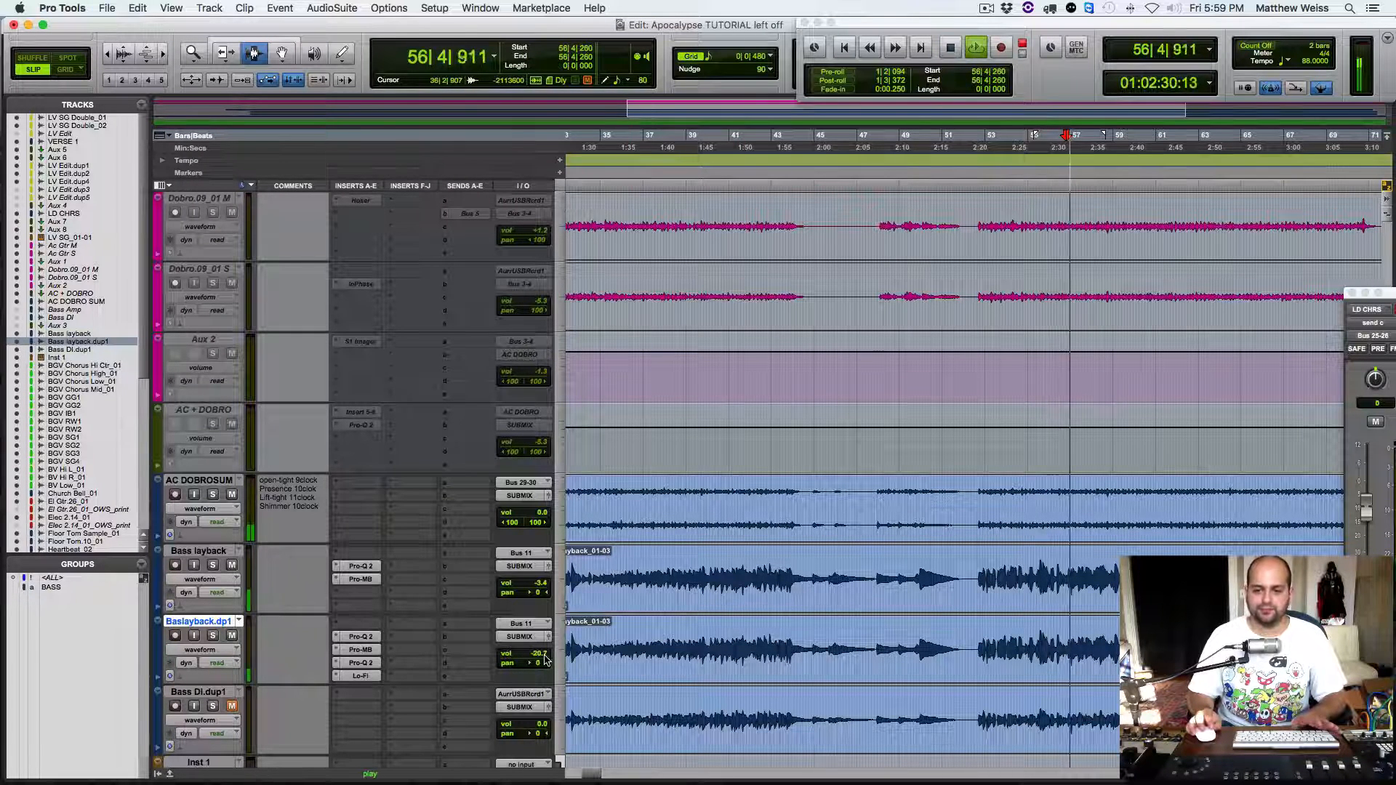
left_click_drag(544, 659, 531, 659)
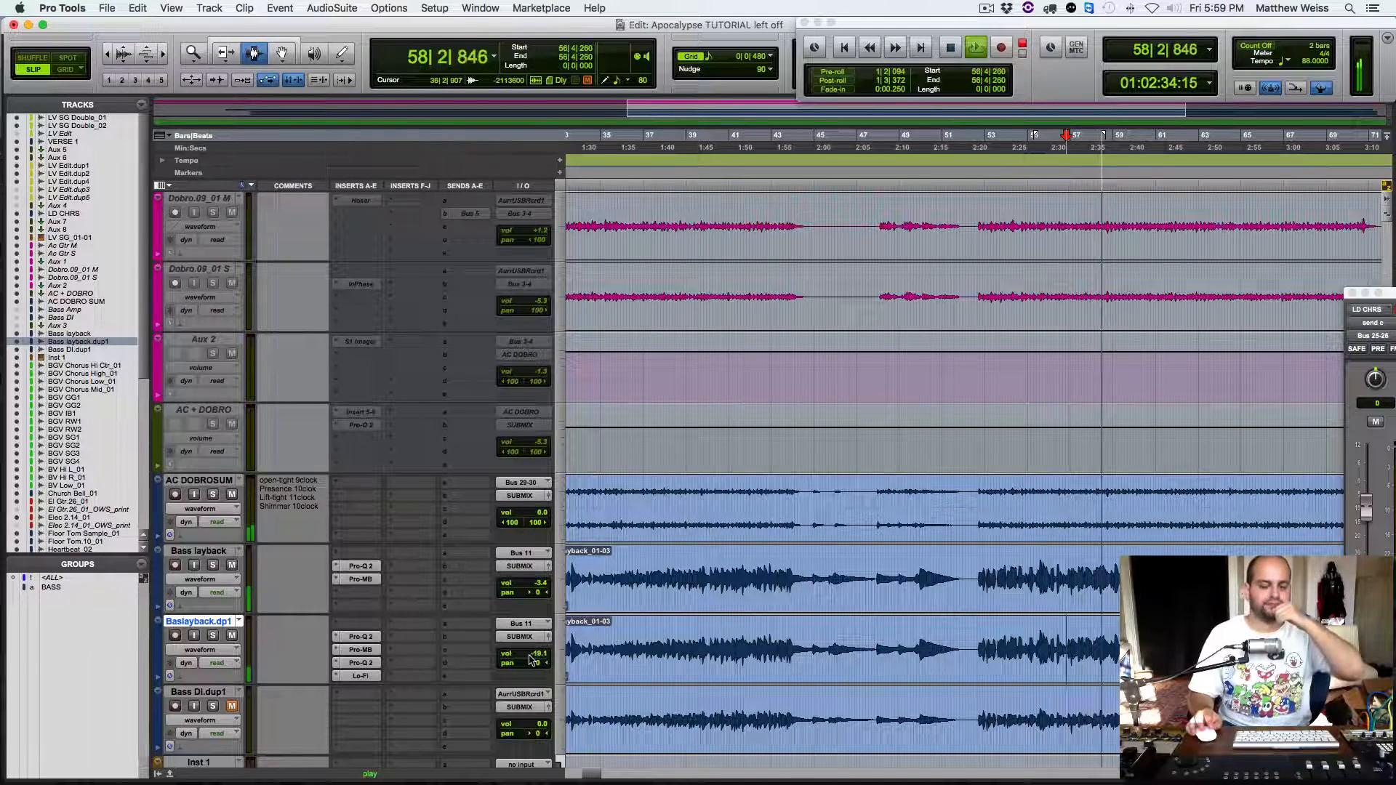
left_click(232, 636)
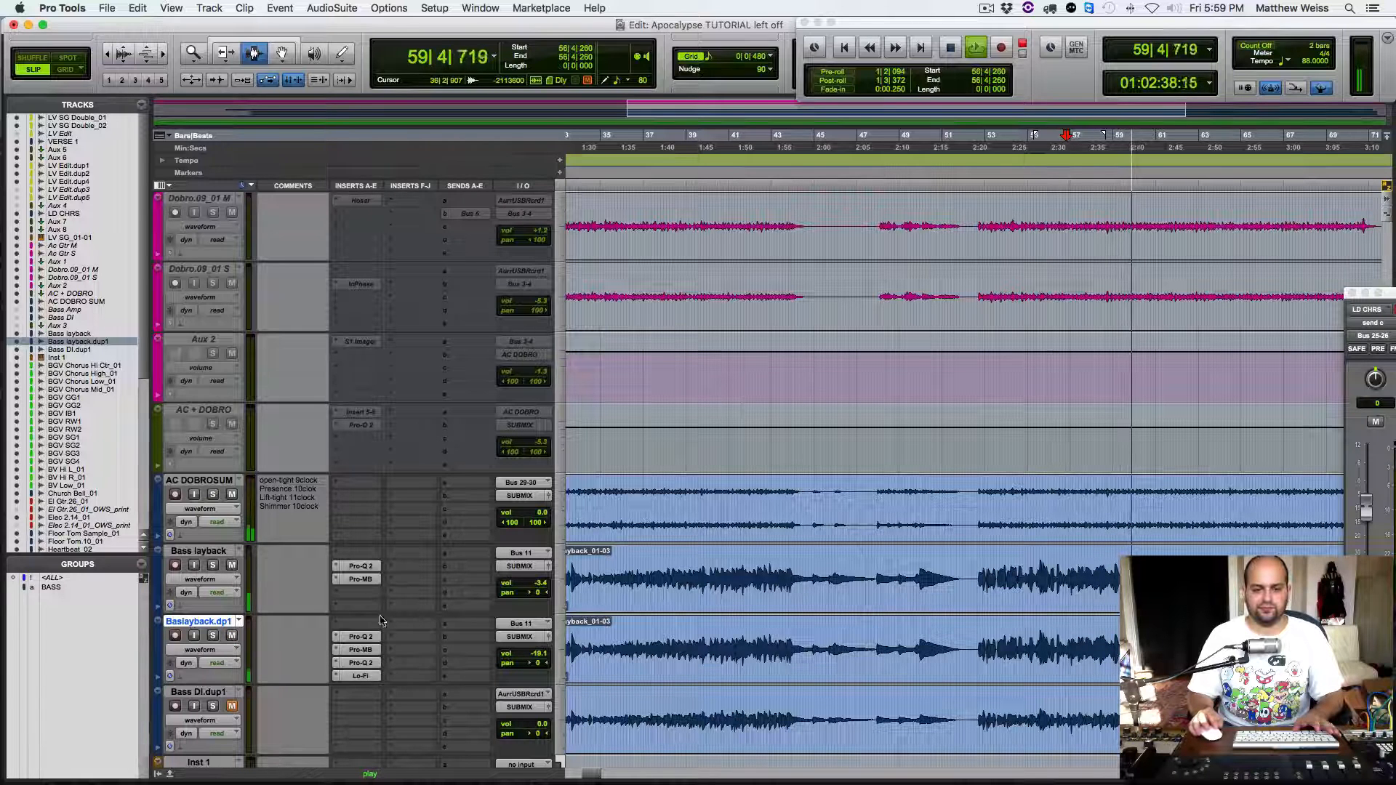
Step: Keep Bass layback's volume at -3.4 dB, save the session, and place the playback start back at bar 53
left_click(534, 588)
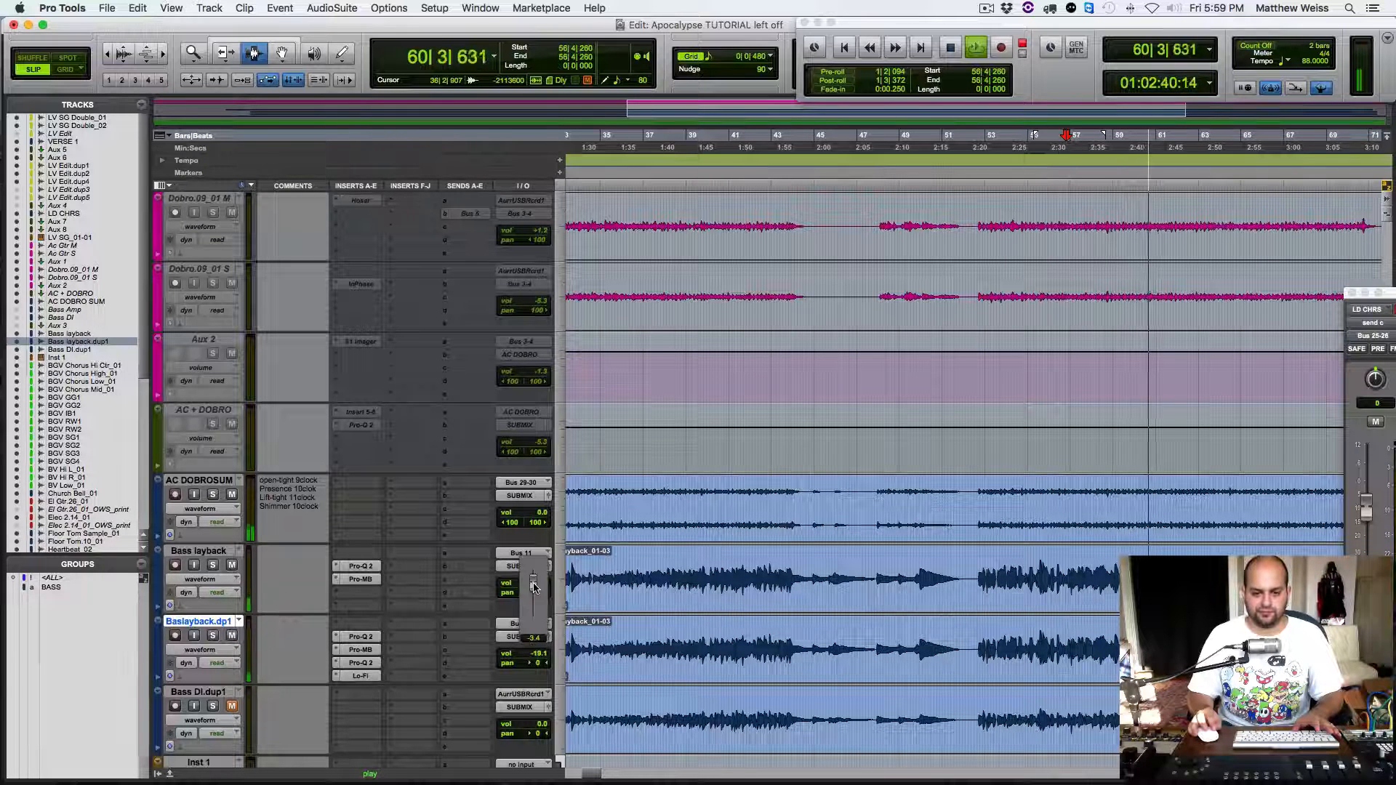
left_click_drag(534, 587, 534, 589)
key("super+s")
left_click(986, 611)
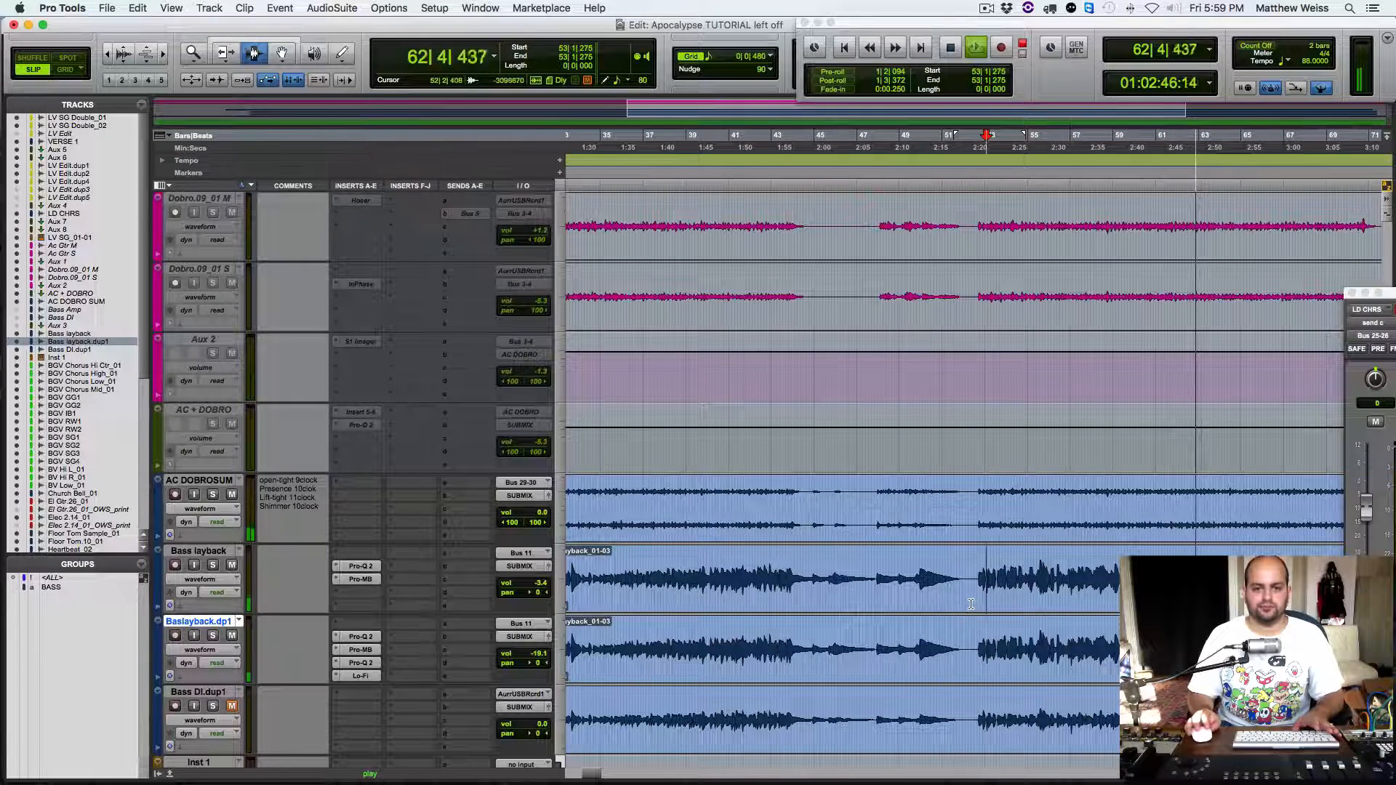
Step: Solo AC DOBROSUM briefly and unsolo it, save the session, and stop playback
left_click(212, 495)
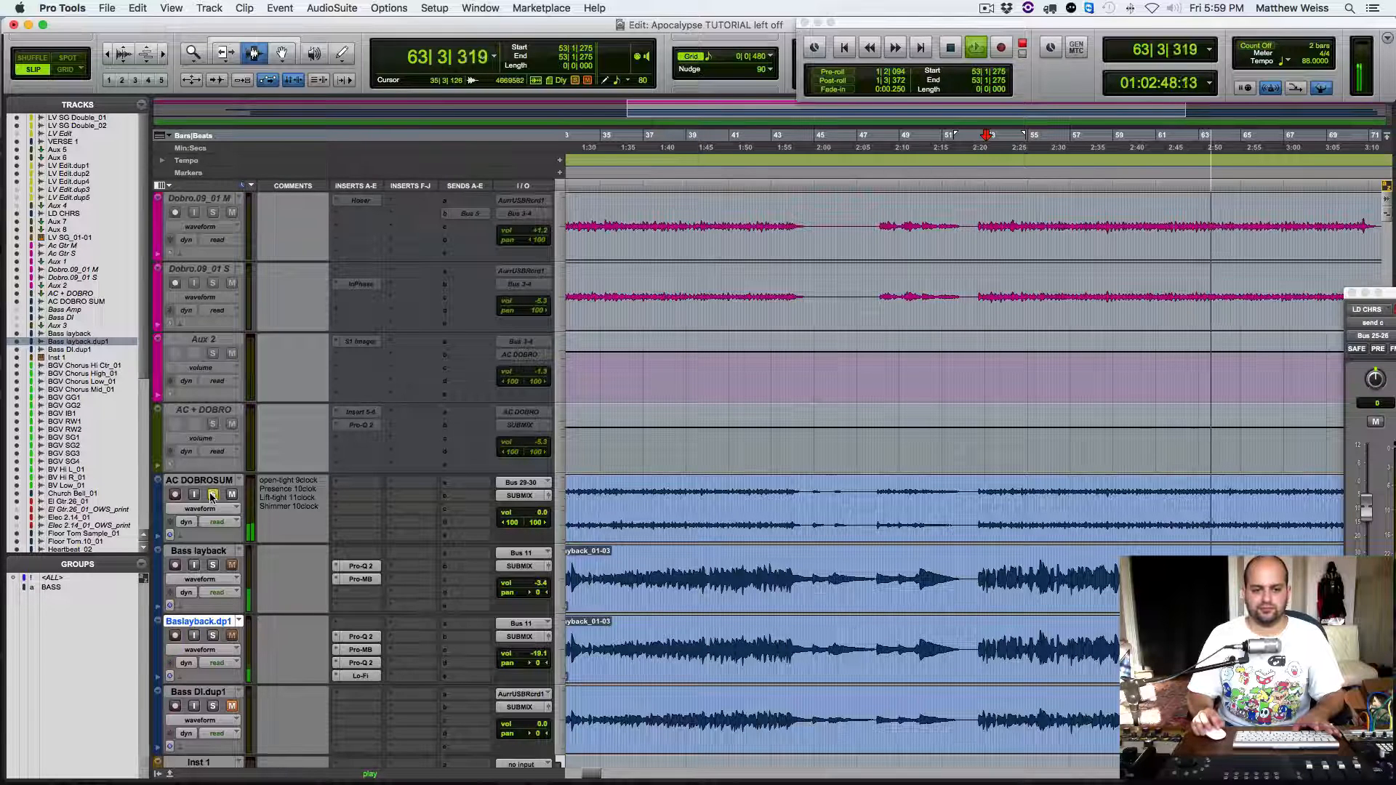
left_click(212, 496)
key("super+s")
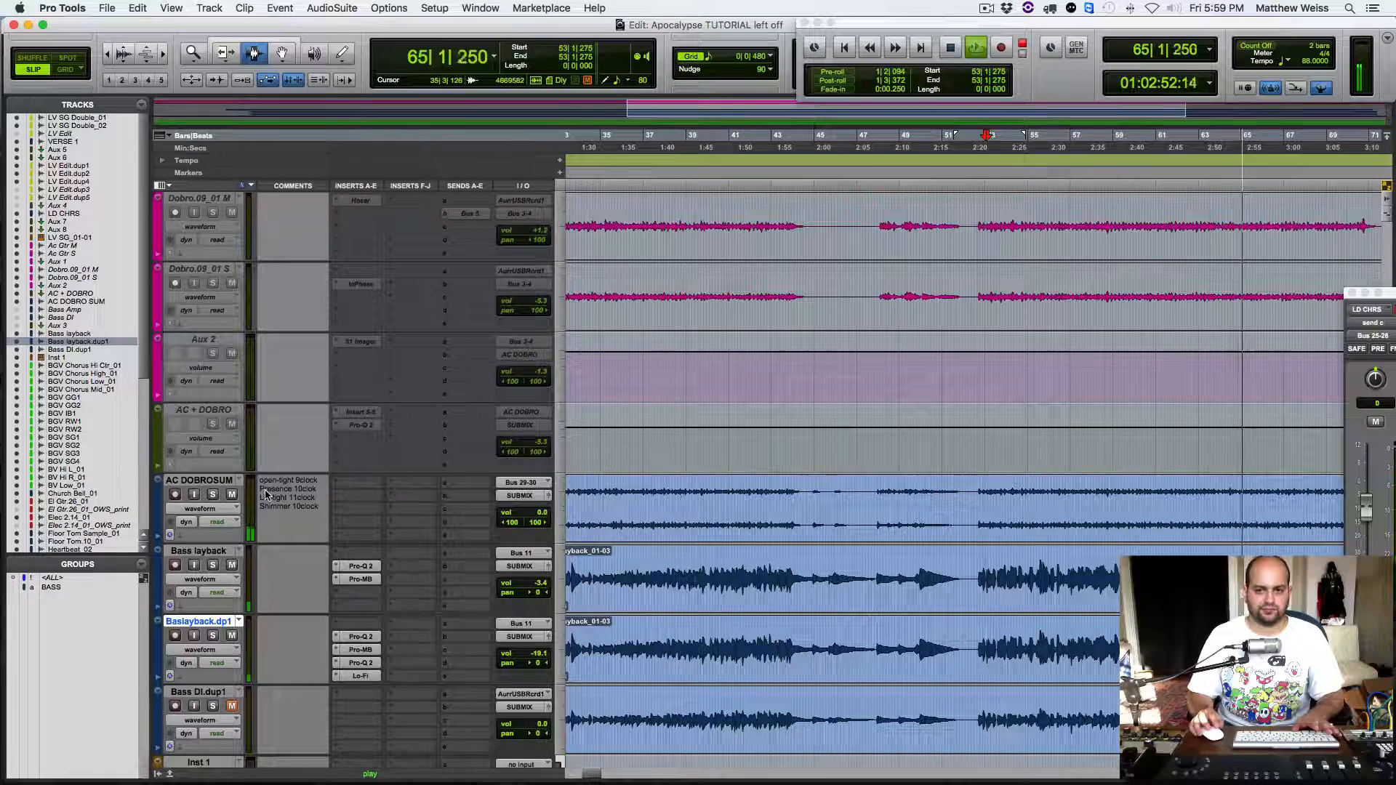
key("space")
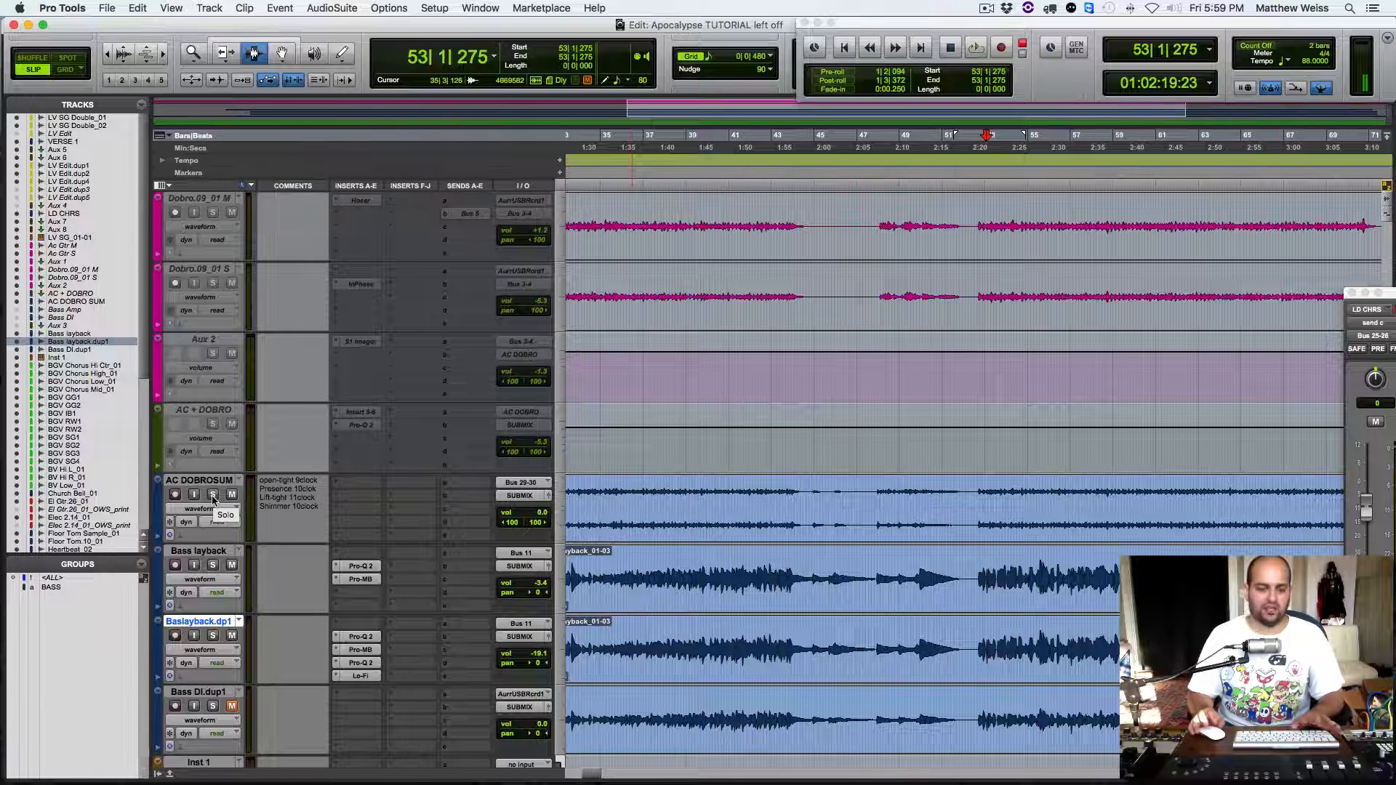
Step: Audition the soloed AC DOBROSUM track from bar 53 and insert a stereo FabFilter Pro-Q 2 on it
key("space")
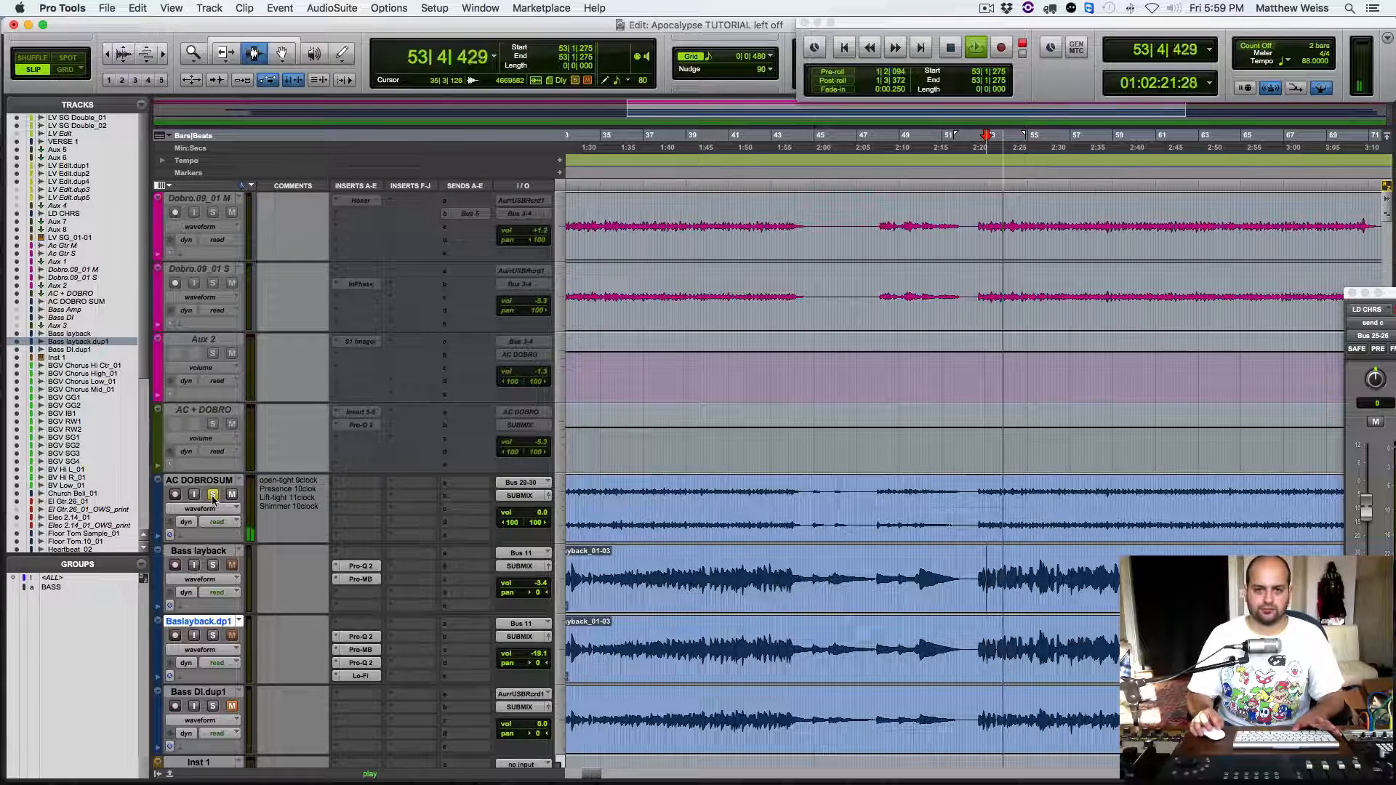
key("space")
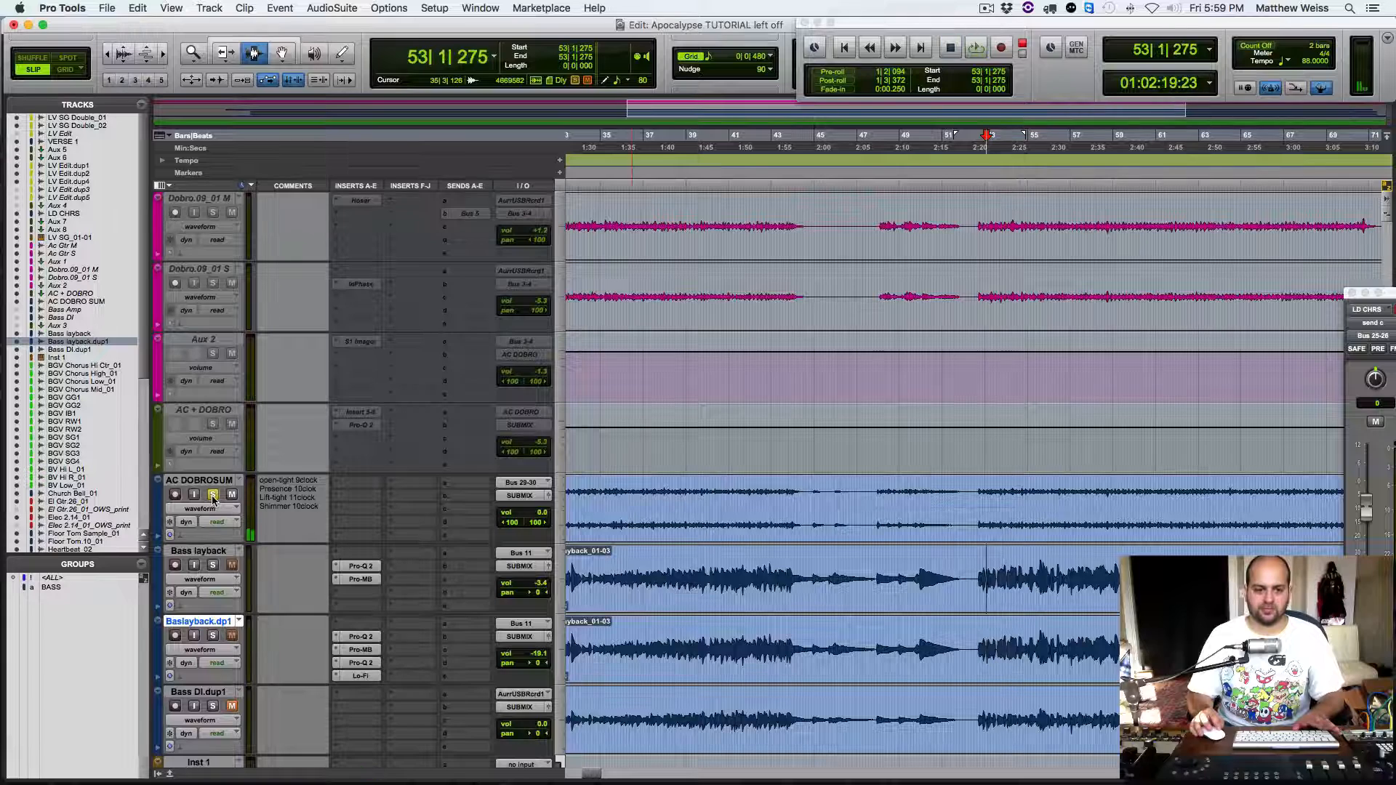
left_click(356, 485)
mouse_move(407, 512)
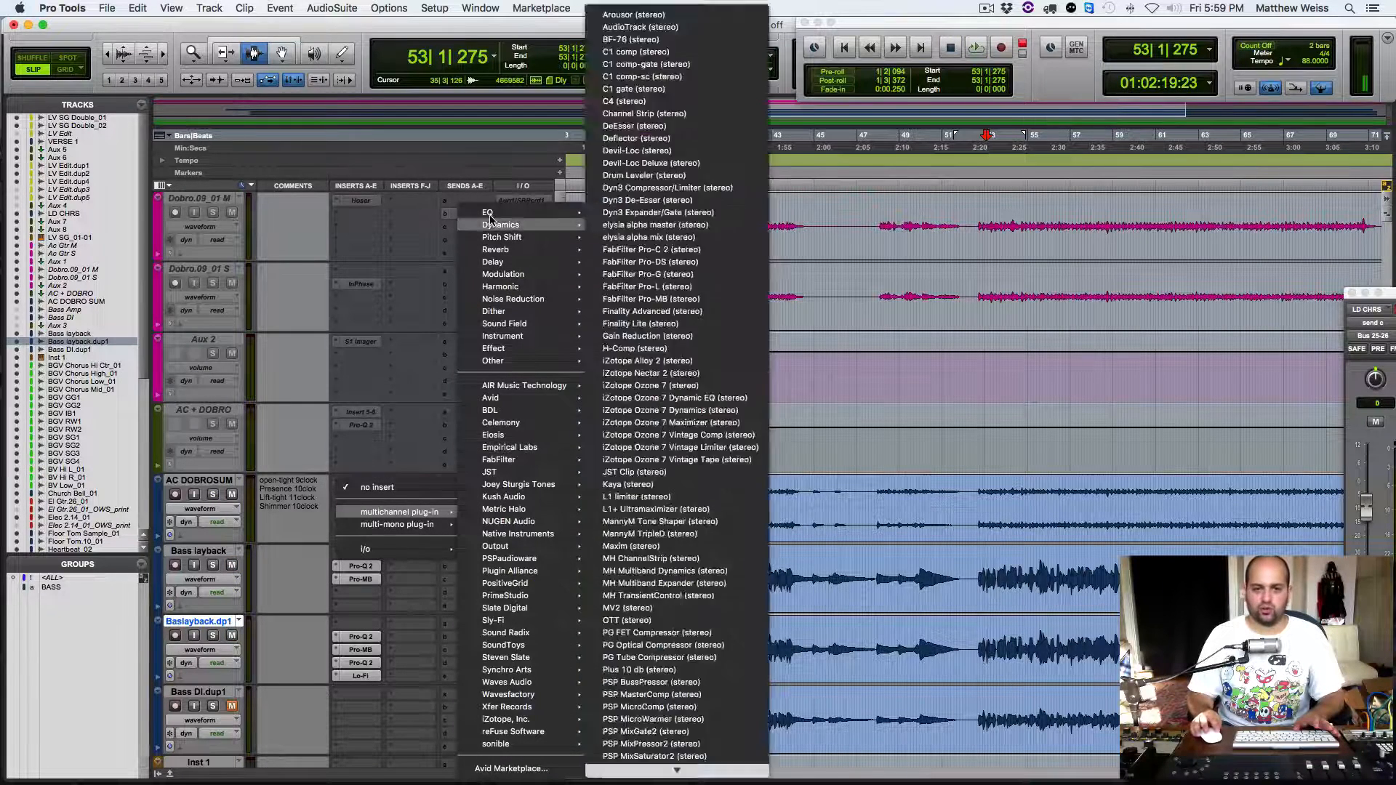
mouse_move(502, 212)
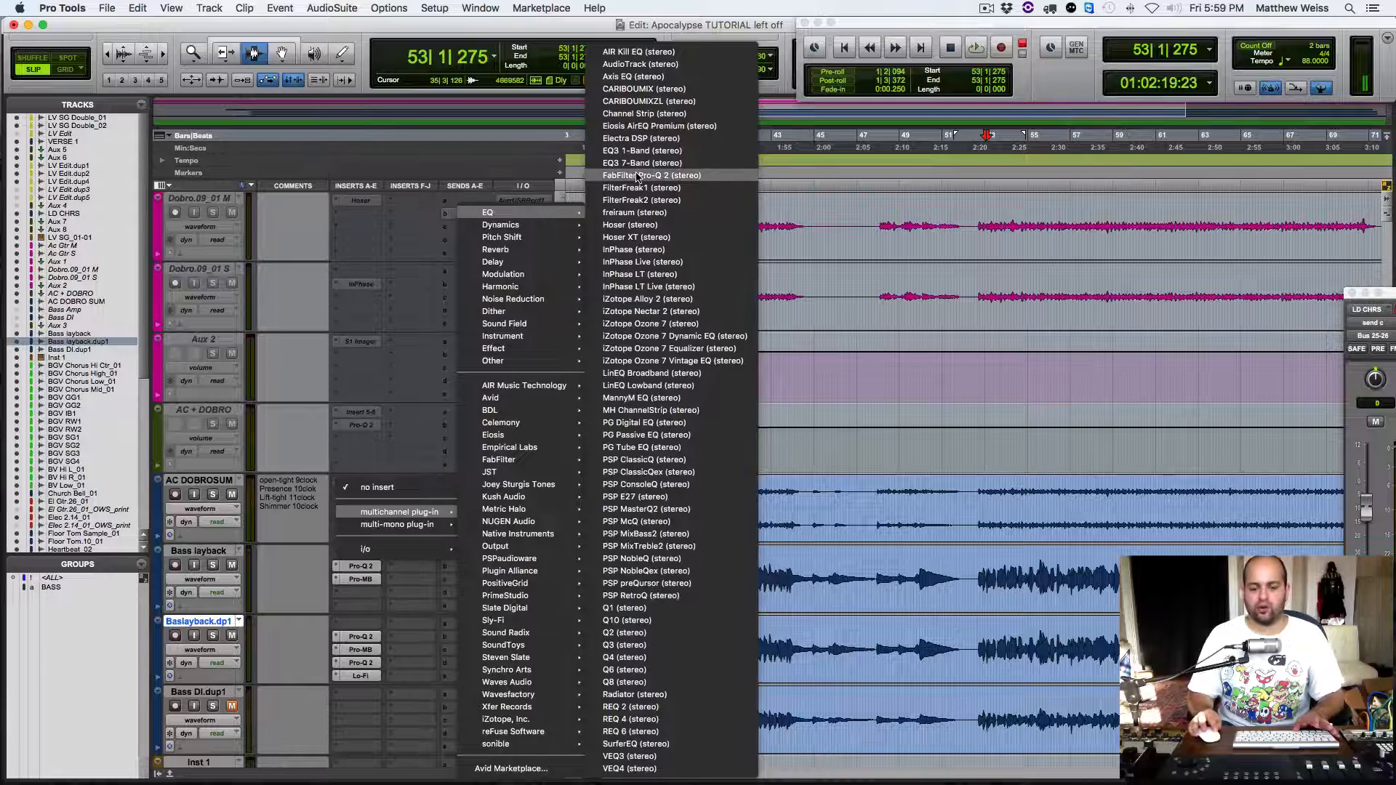
left_click(640, 176)
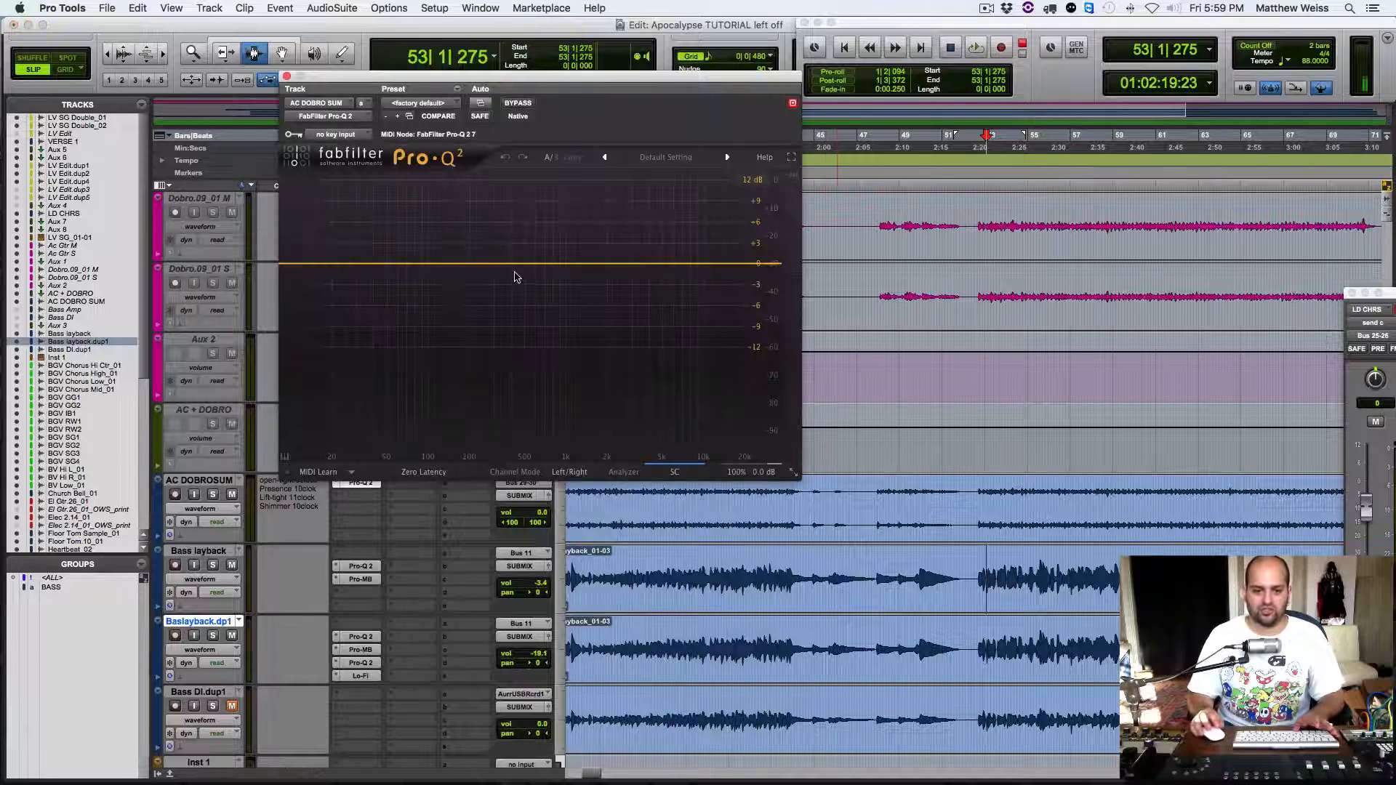
Step: While playing AC DOBROSUM soloed, add a 24 dB/oct bell boost of about 3.1 dB near 886 Hz and widen its Q to about 0.9
key("space")
left_click_drag(534, 264, 567, 246)
left_click(469, 421)
left_click(443, 452)
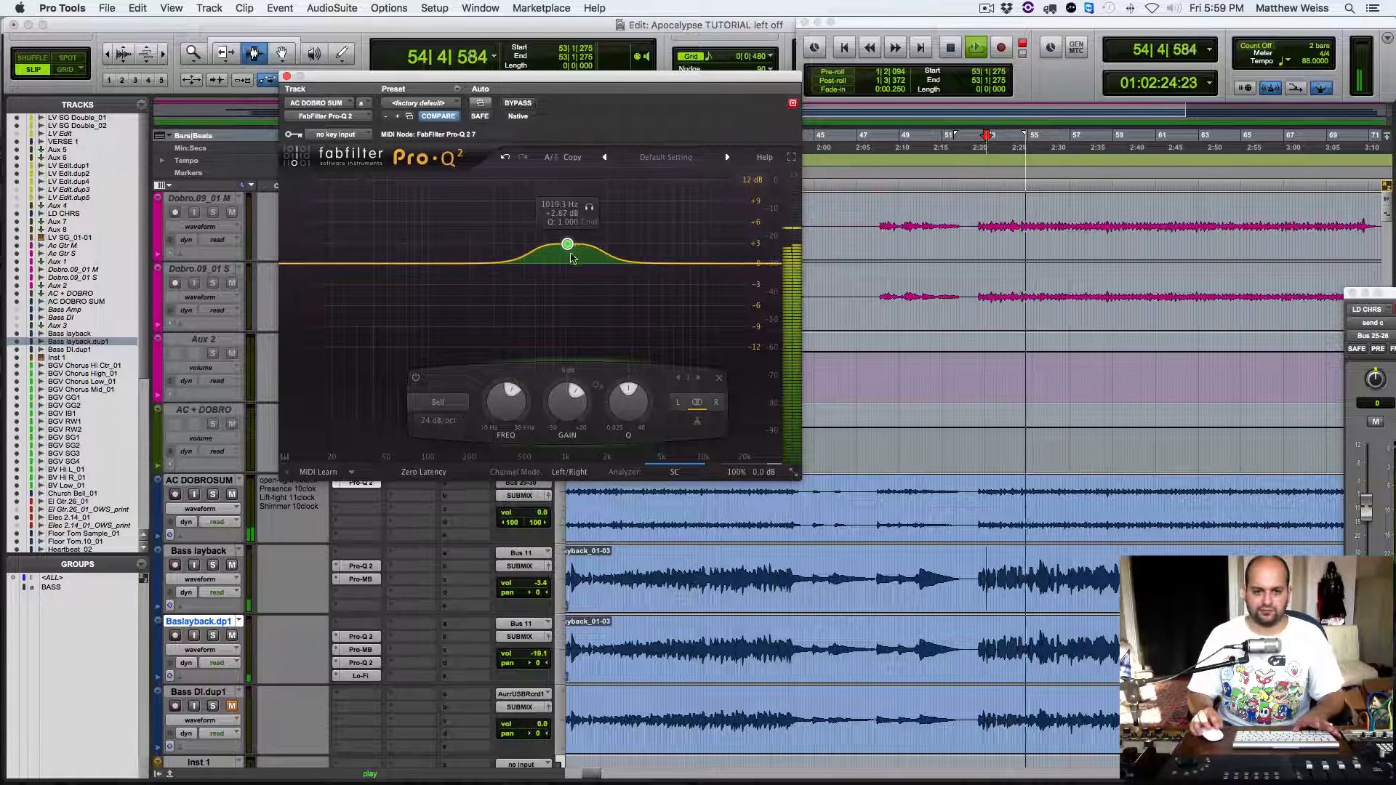
left_click(213, 495)
left_click_drag(567, 243, 559, 249)
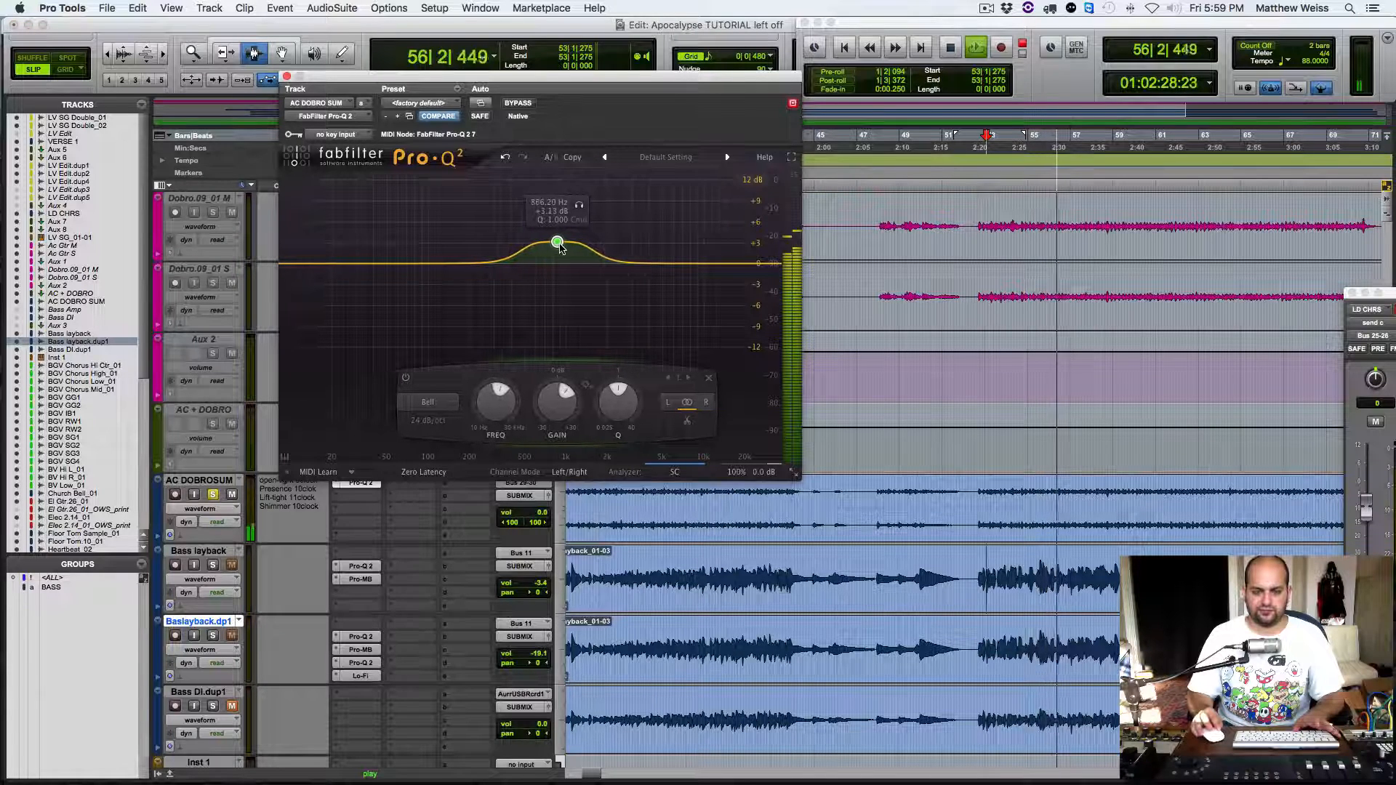
scroll(558, 245, "down", 2)
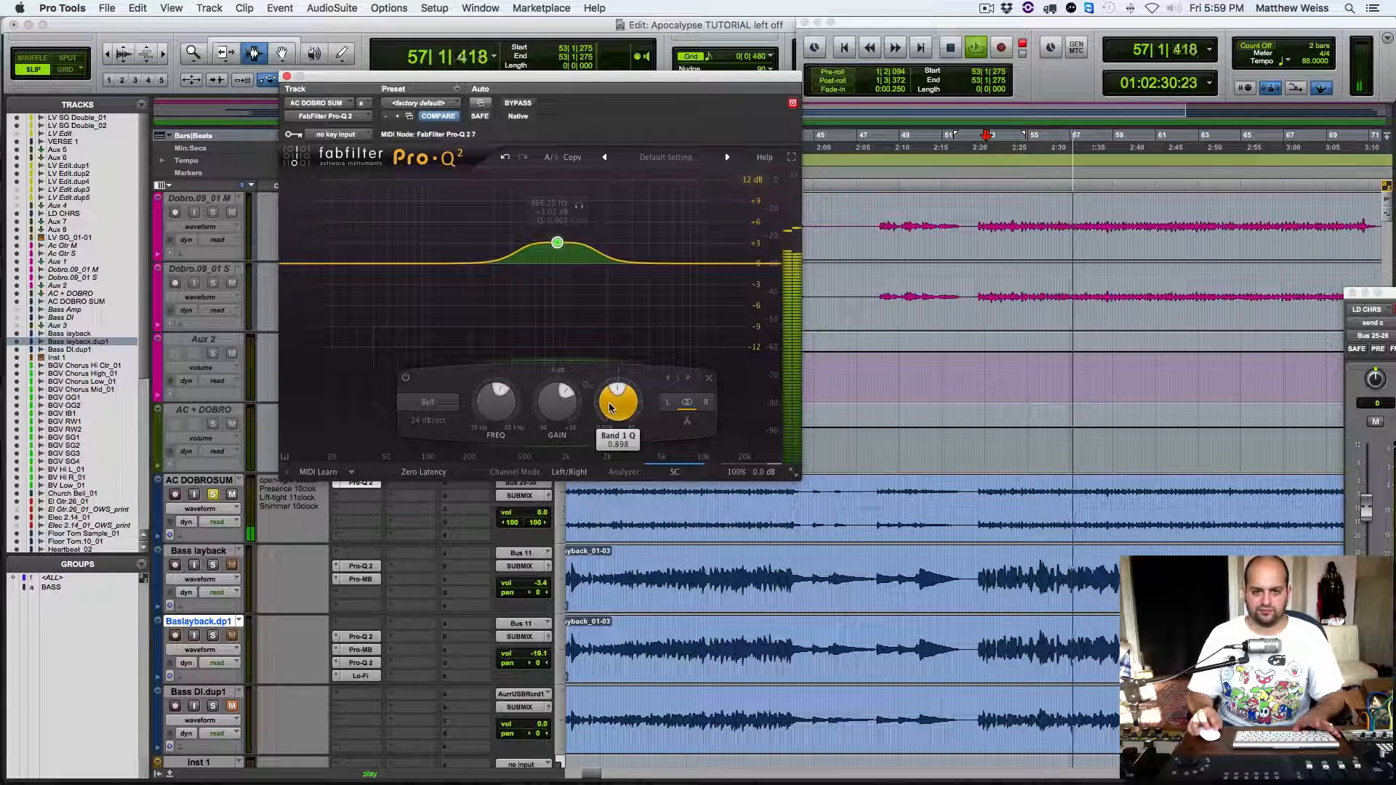
Step: Set AC DOBROSUM's Pro-Q 2 to Natural Phase processing, unsolo the track, and close the plug-in window
left_click(423, 473)
left_click(418, 490)
left_click(419, 495)
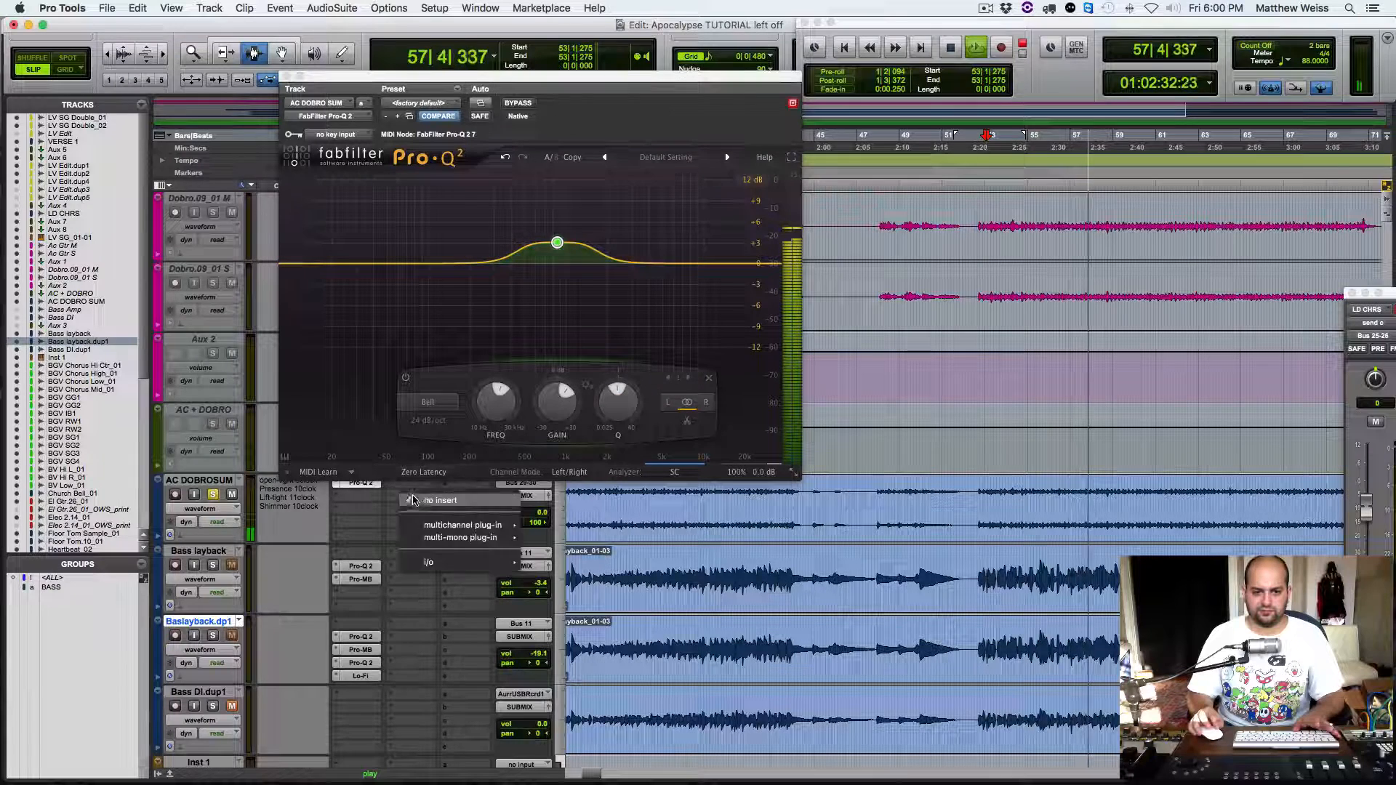
left_click(421, 474)
left_click(418, 502)
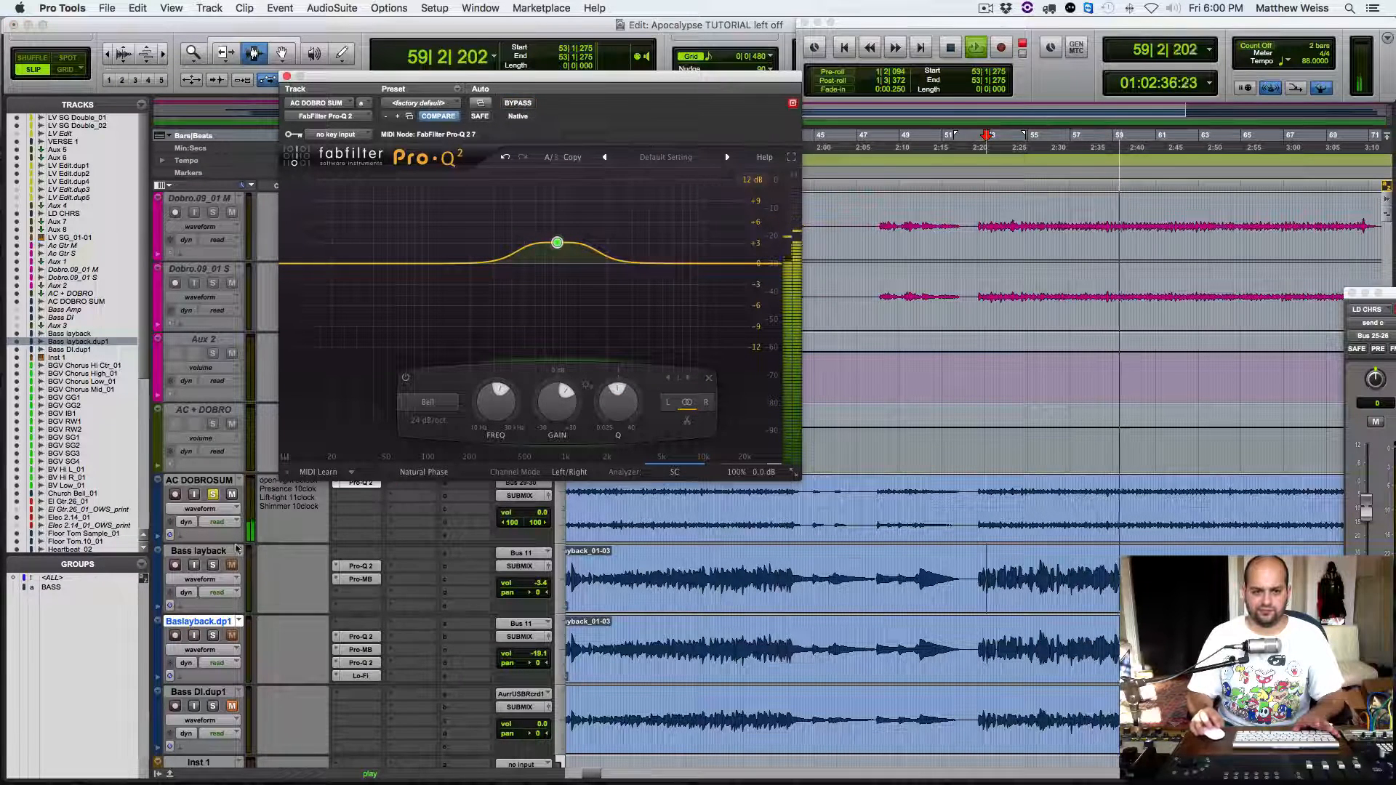
left_click(214, 494)
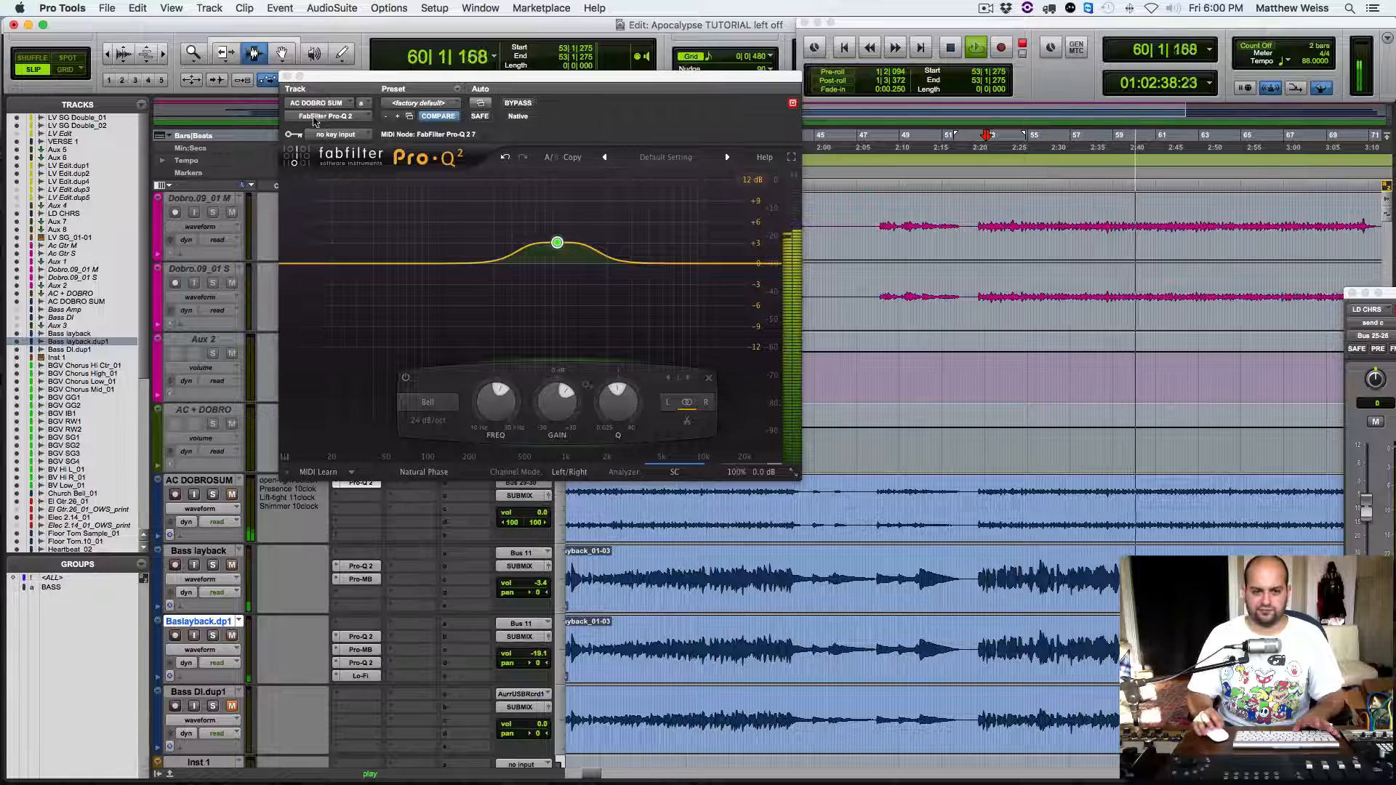
left_click(288, 76)
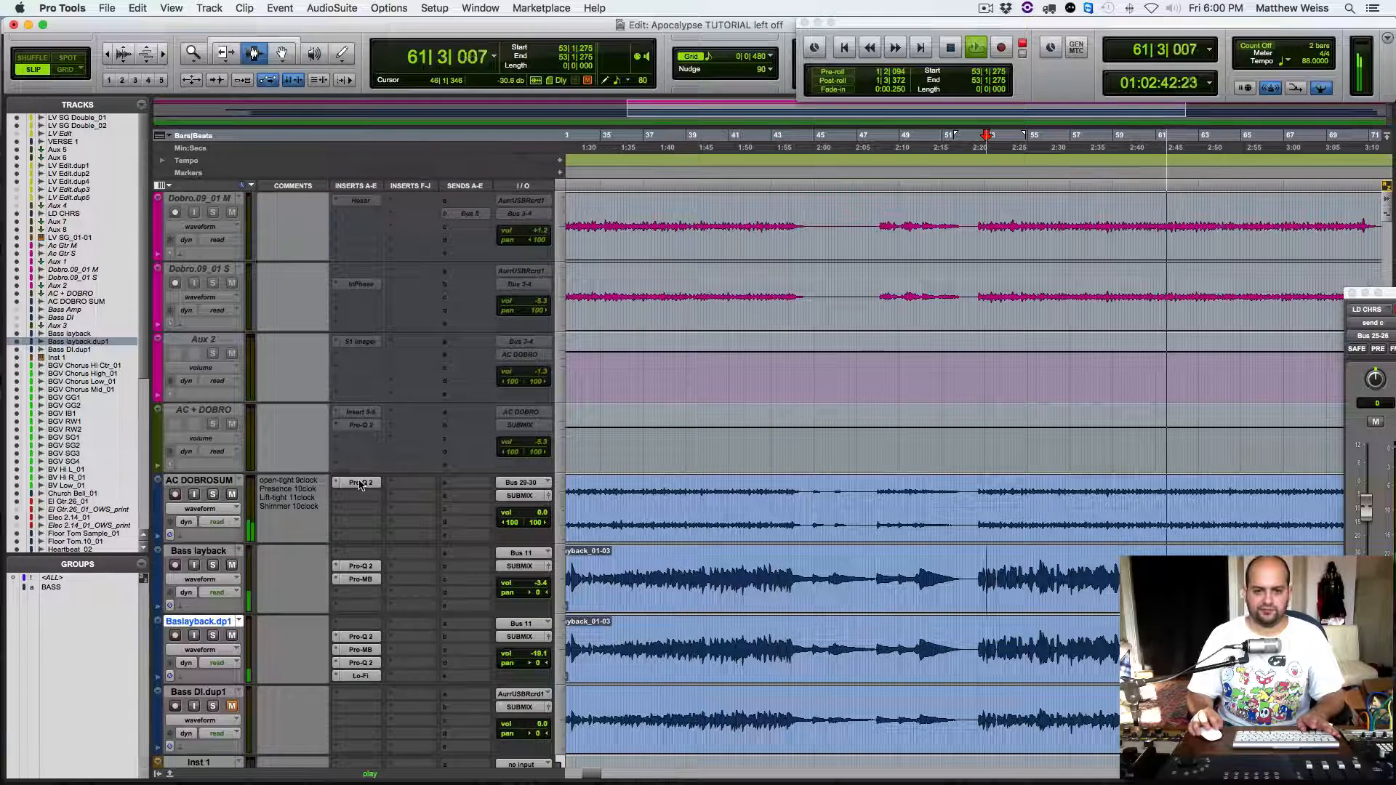
Step: Toggle the bypass of AC DOBROSUM's Pro-Q 2 to compare it in the mix, and save the session
left_click(360, 484)
left_click(361, 485, "super")
key("super+s")
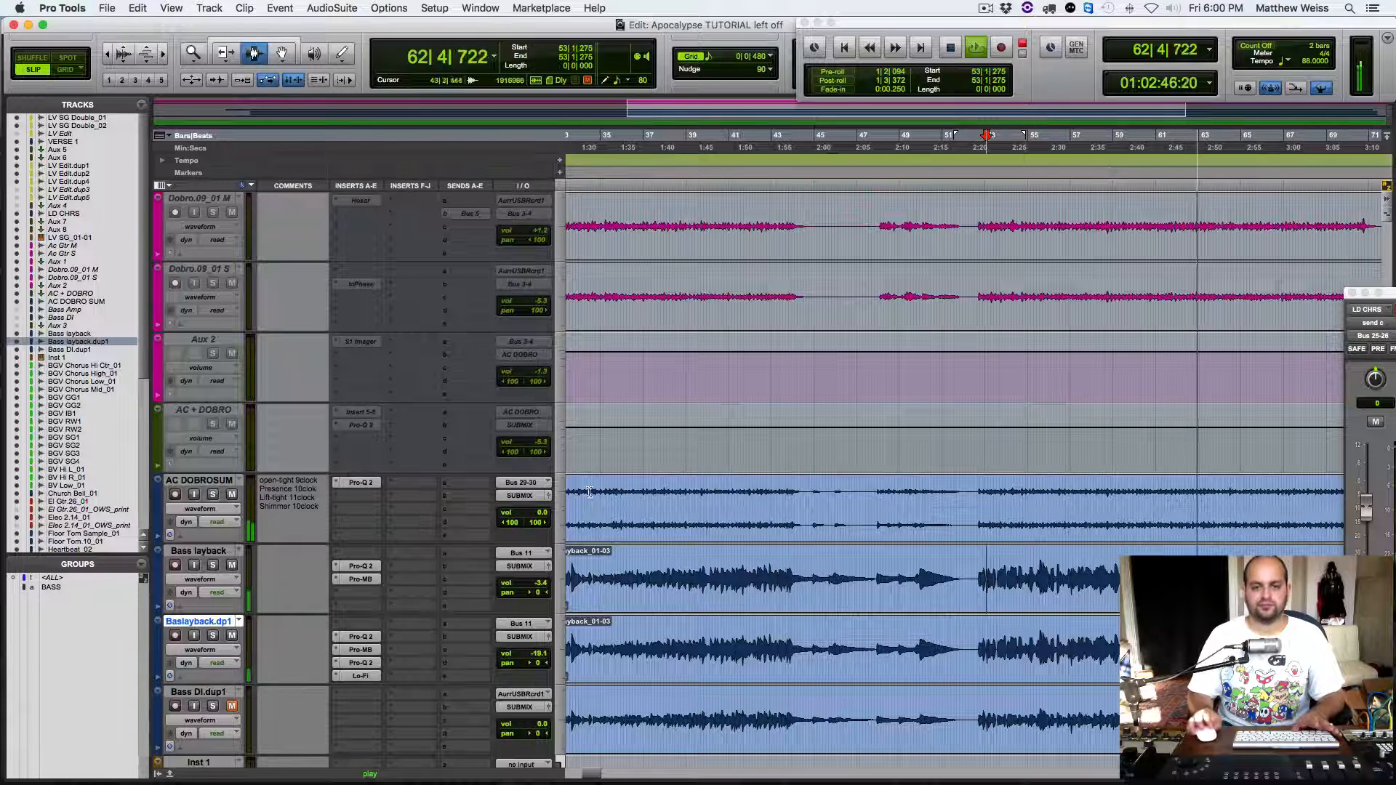
Step: Adjust the AC DOBROSUM bell boost to about +1.9 dB near 808 Hz, replay from bar 53, and close the equalizer
left_click(359, 484)
key("space")
left_click_drag(565, 244, 555, 252)
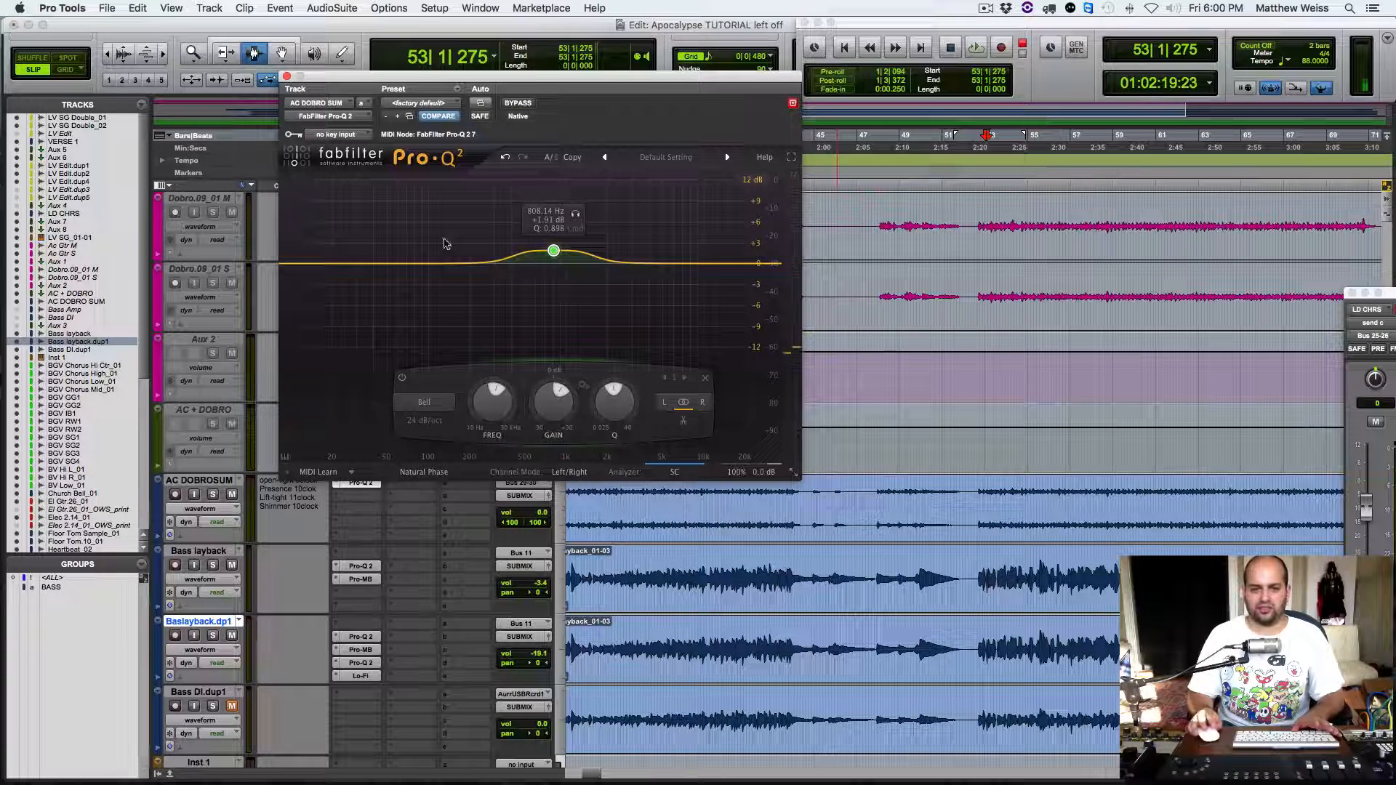
key("space")
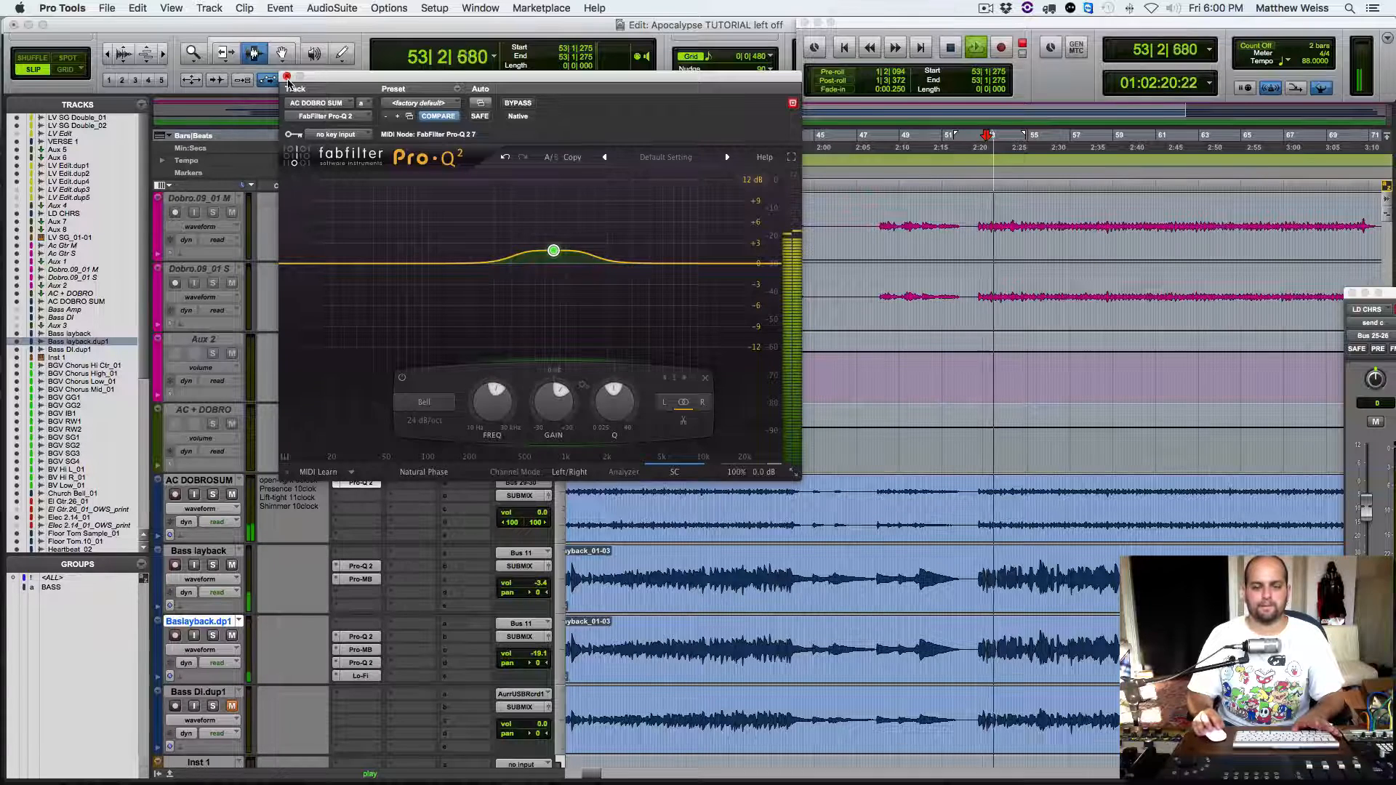
key("super+w")
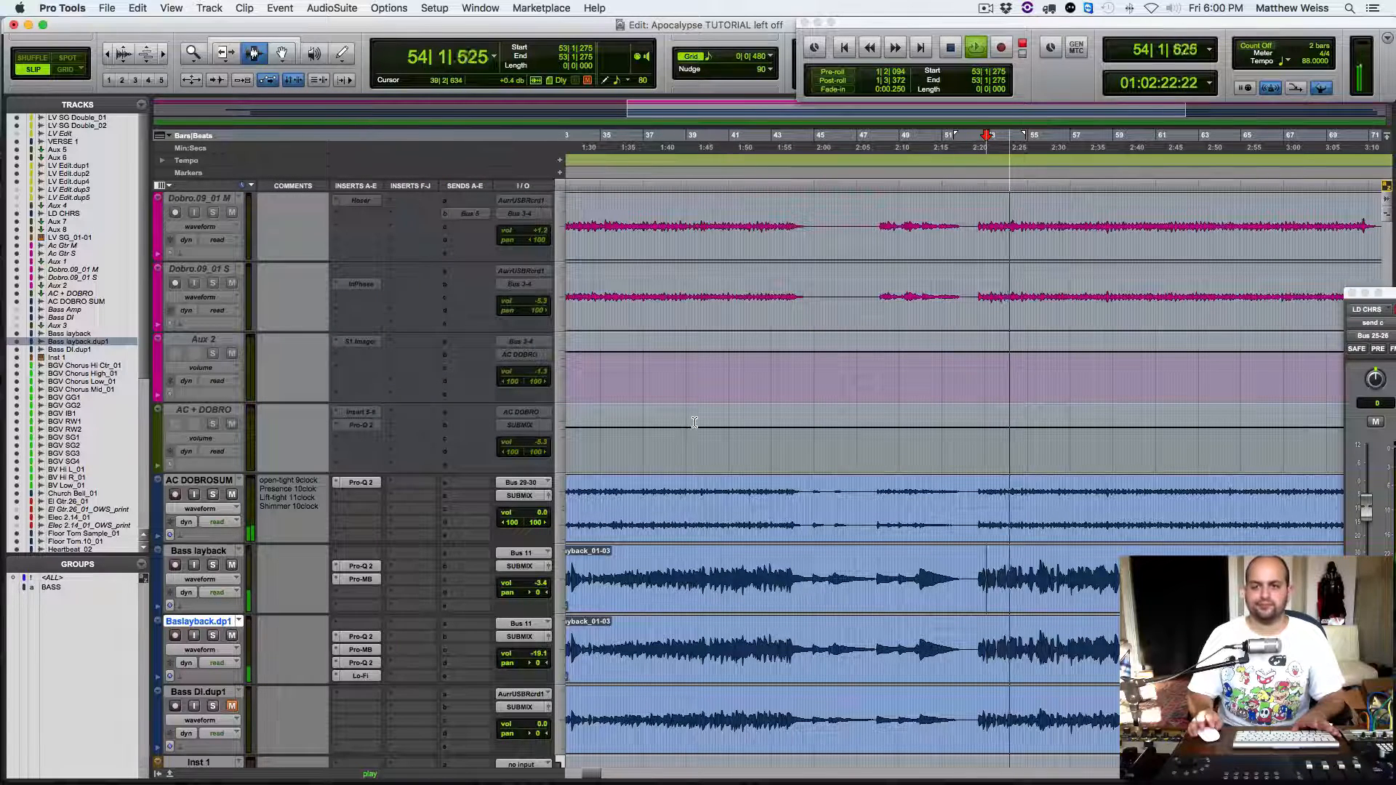
Step: Solo AC DOBROSUM briefly to compare it with the full mix, unsolo it, and stop playback
left_click(213, 495)
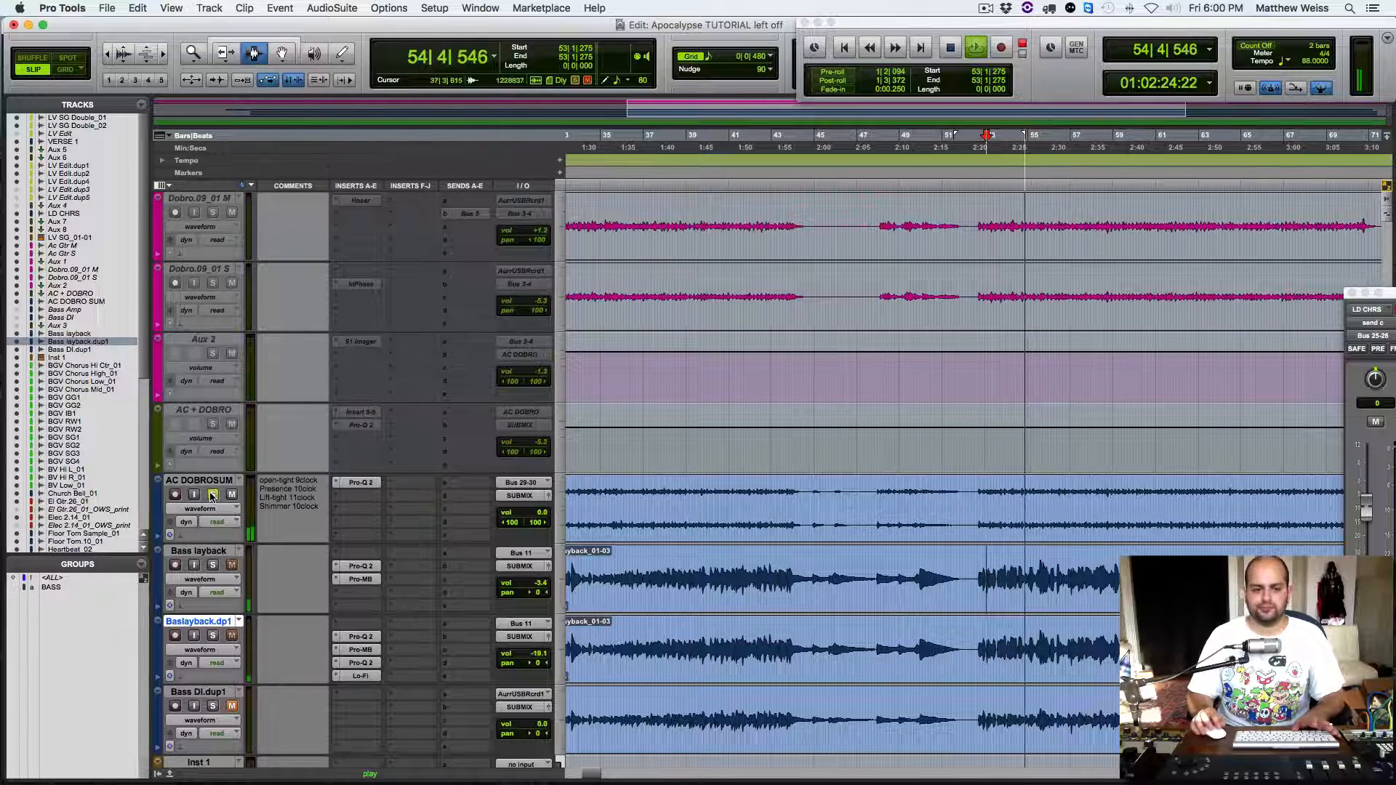
left_click(212, 494)
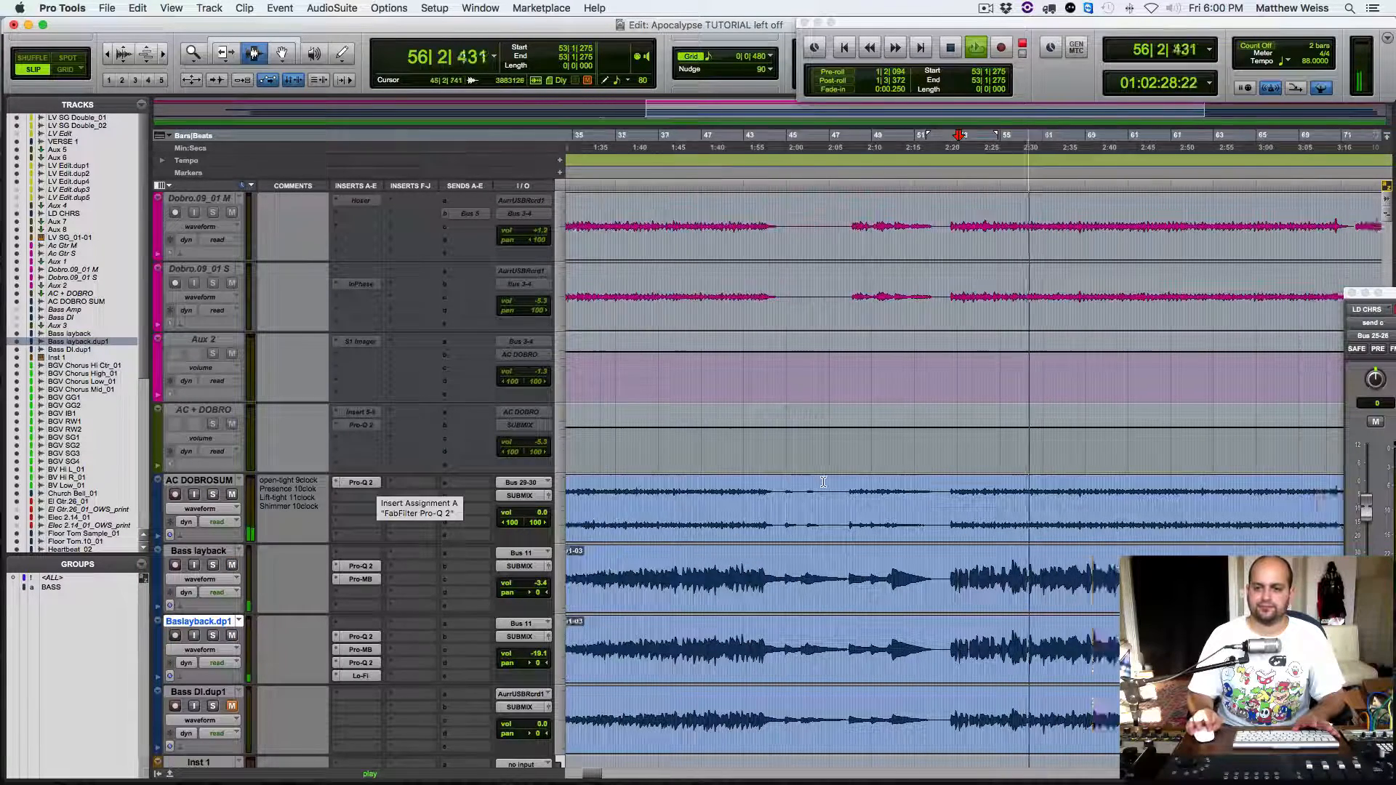
scroll(756, 492, "up", 5)
scroll(800, 523, "up", 5)
key("space")
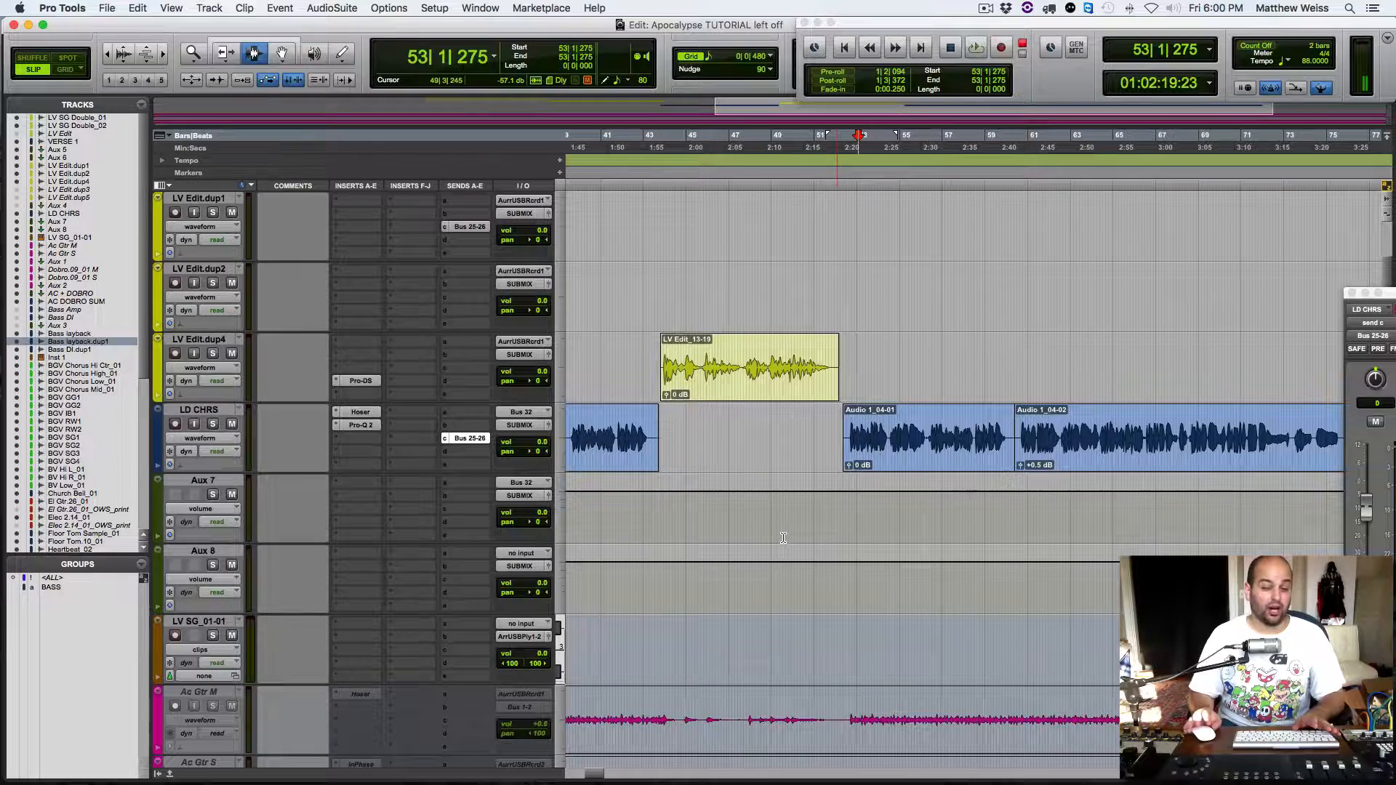
Step: While playing from bar 53, bypass AC DOBROSUM's Pro-Q 2 and raise the track's volume to +1.8 dB, checking it in solo before stopping
scroll(824, 560, "down", 8)
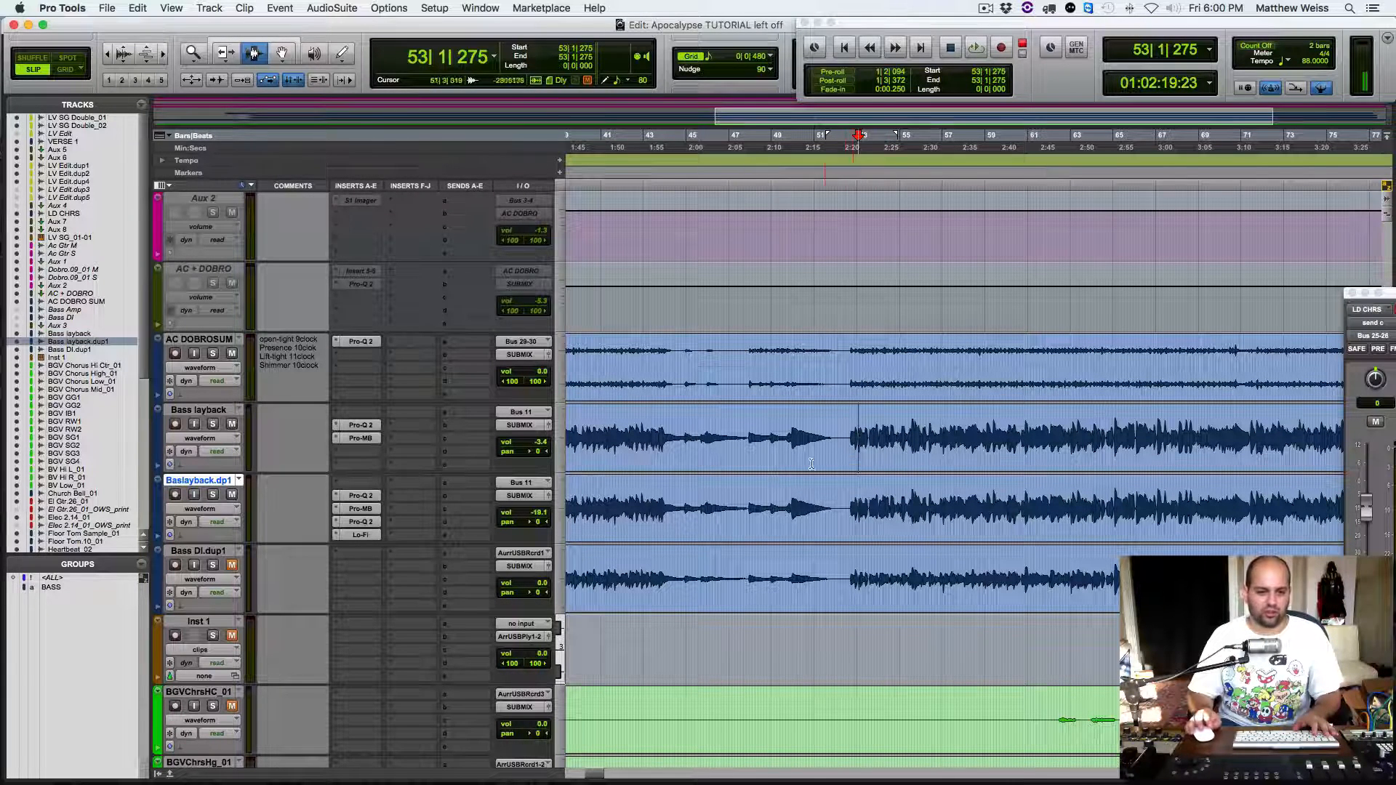
key("space")
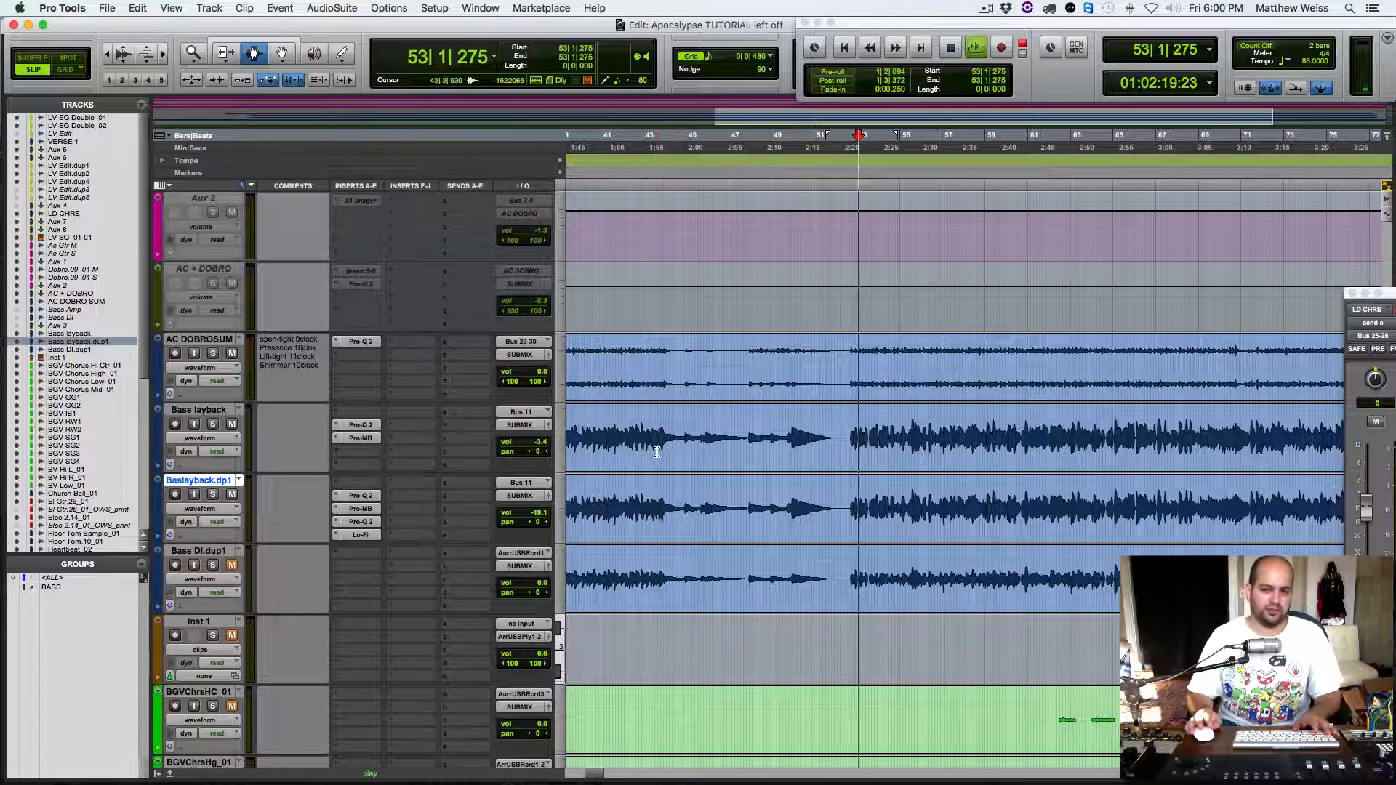
left_click(360, 343, "super")
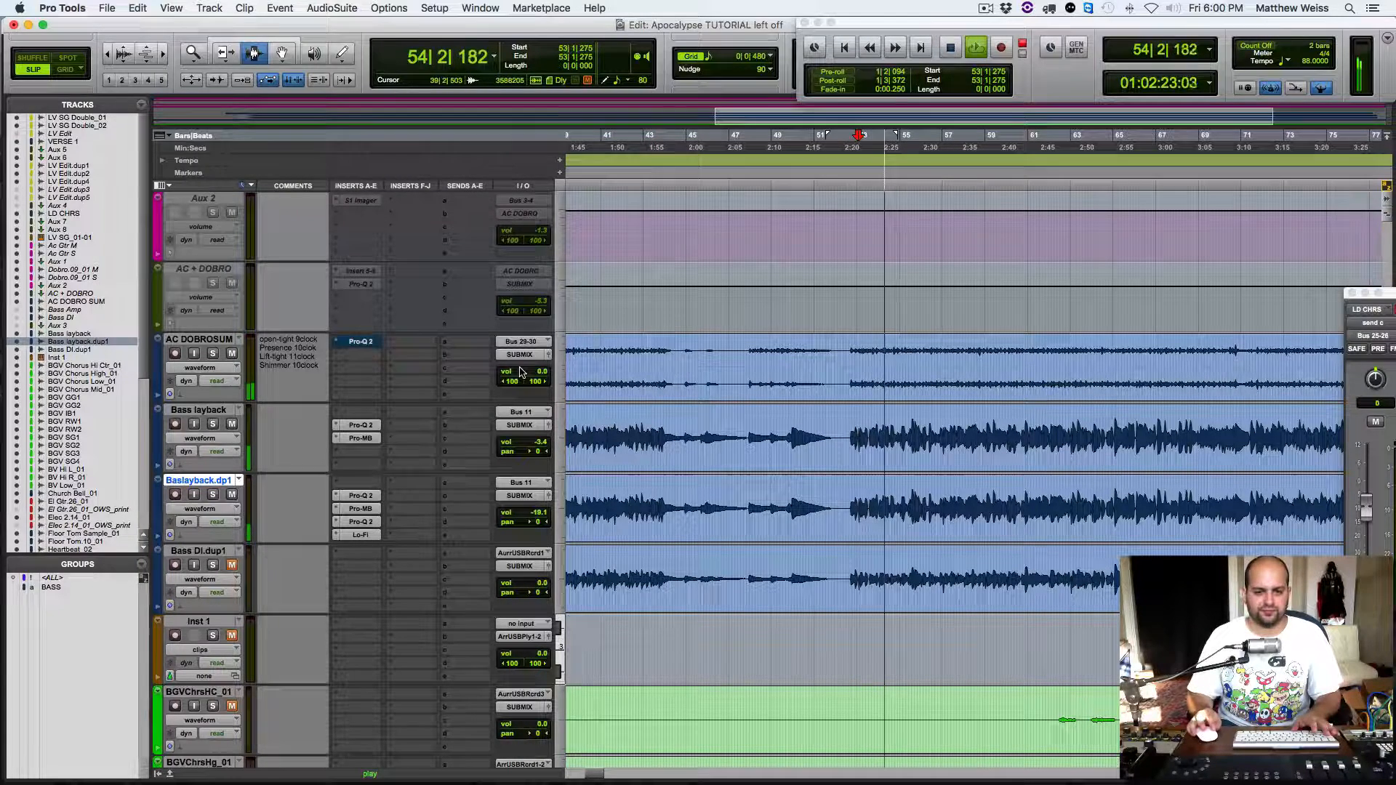
left_click_drag(521, 372, 520, 364)
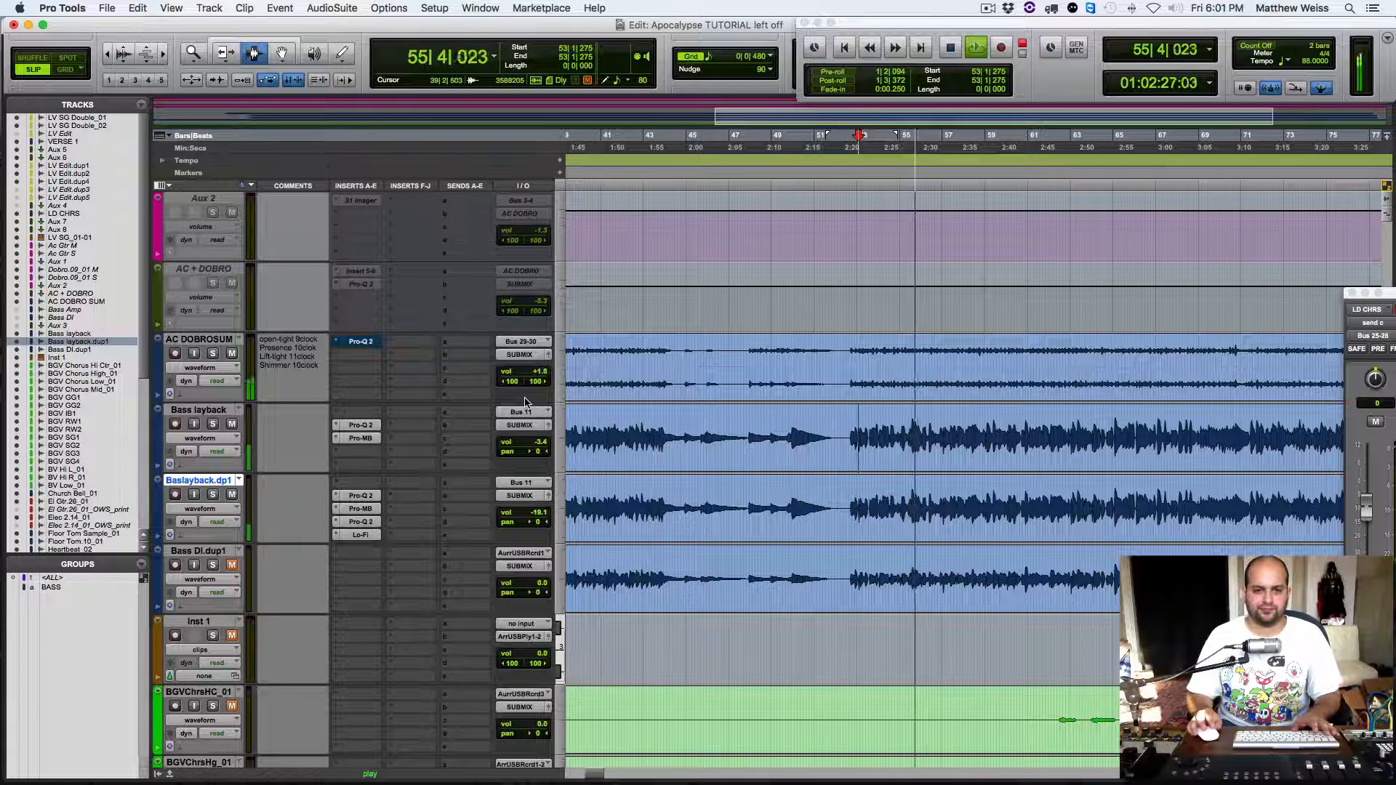
left_click(212, 353)
left_click(212, 354)
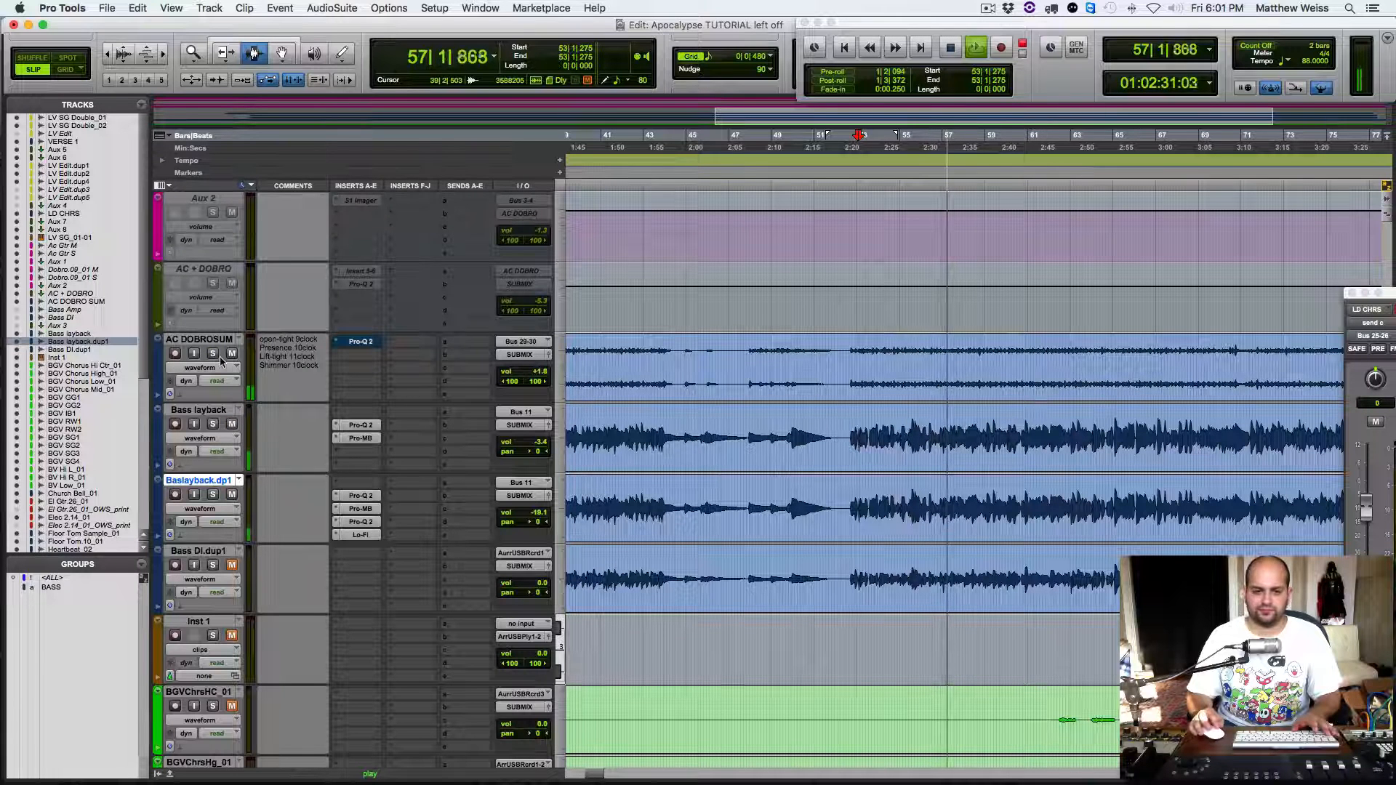
key("space")
right_click(352, 345)
left_click(374, 363)
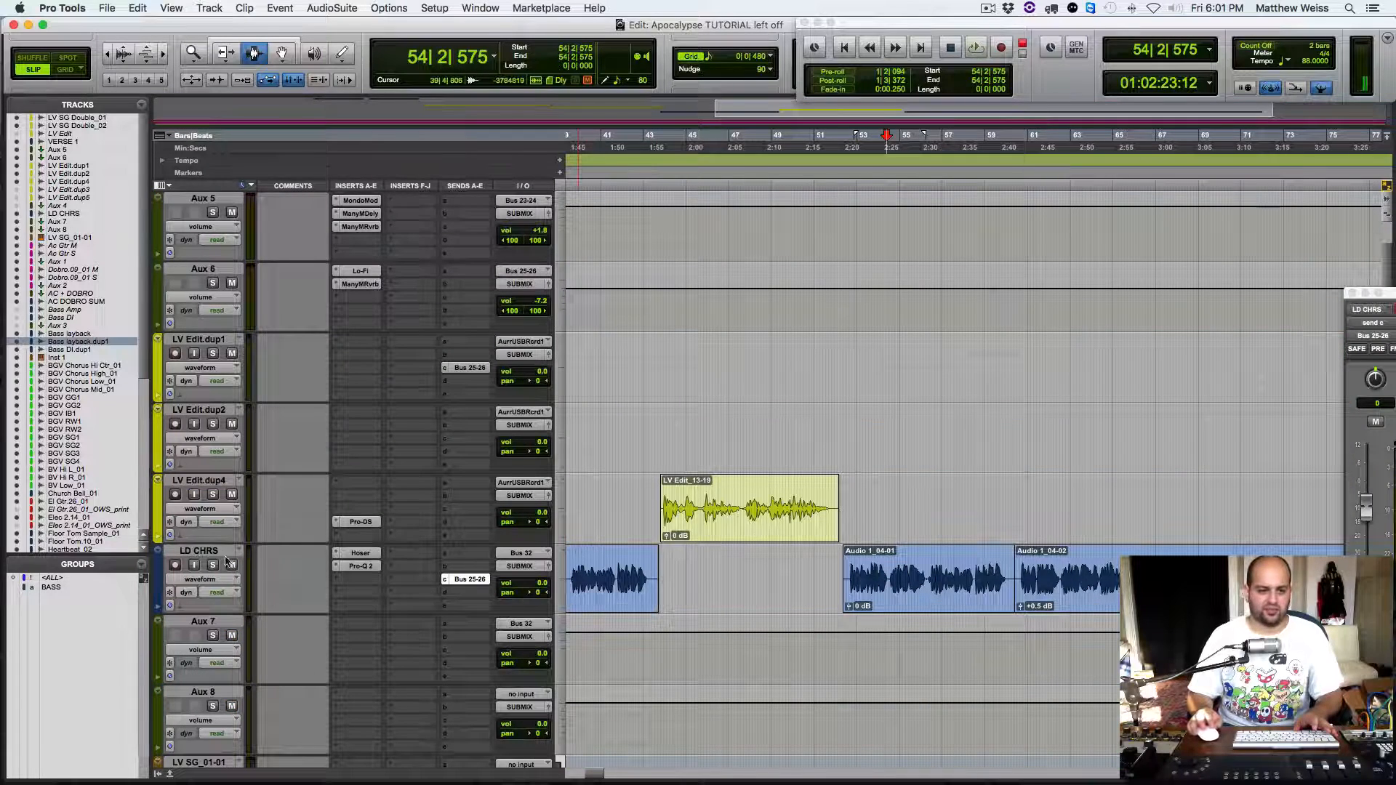
Step: Route the LD CHRS track's output from SUBMIX to mono Bus 33
left_click(203, 553)
scroll(303, 560, "down", 1)
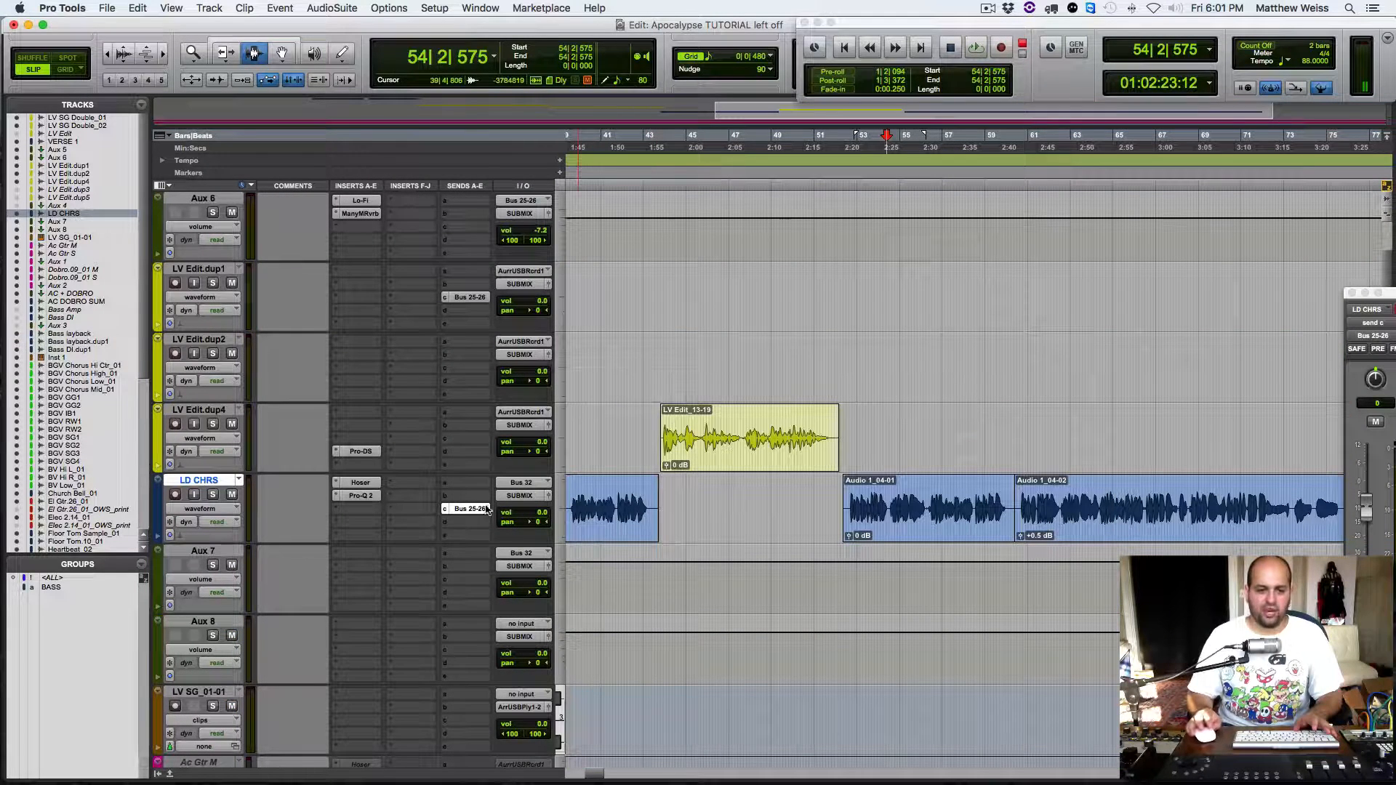
left_click(525, 499)
mouse_move(528, 513)
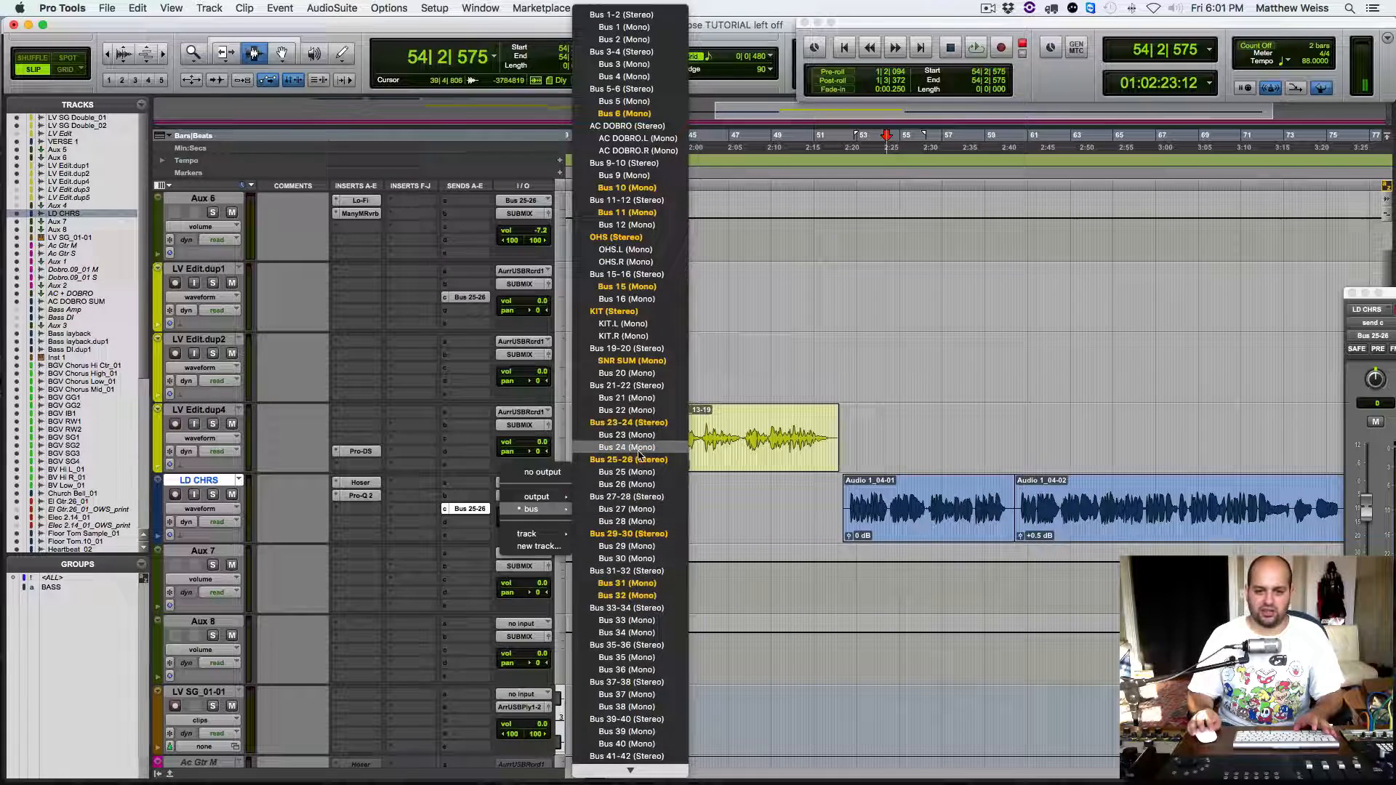
left_click(627, 596)
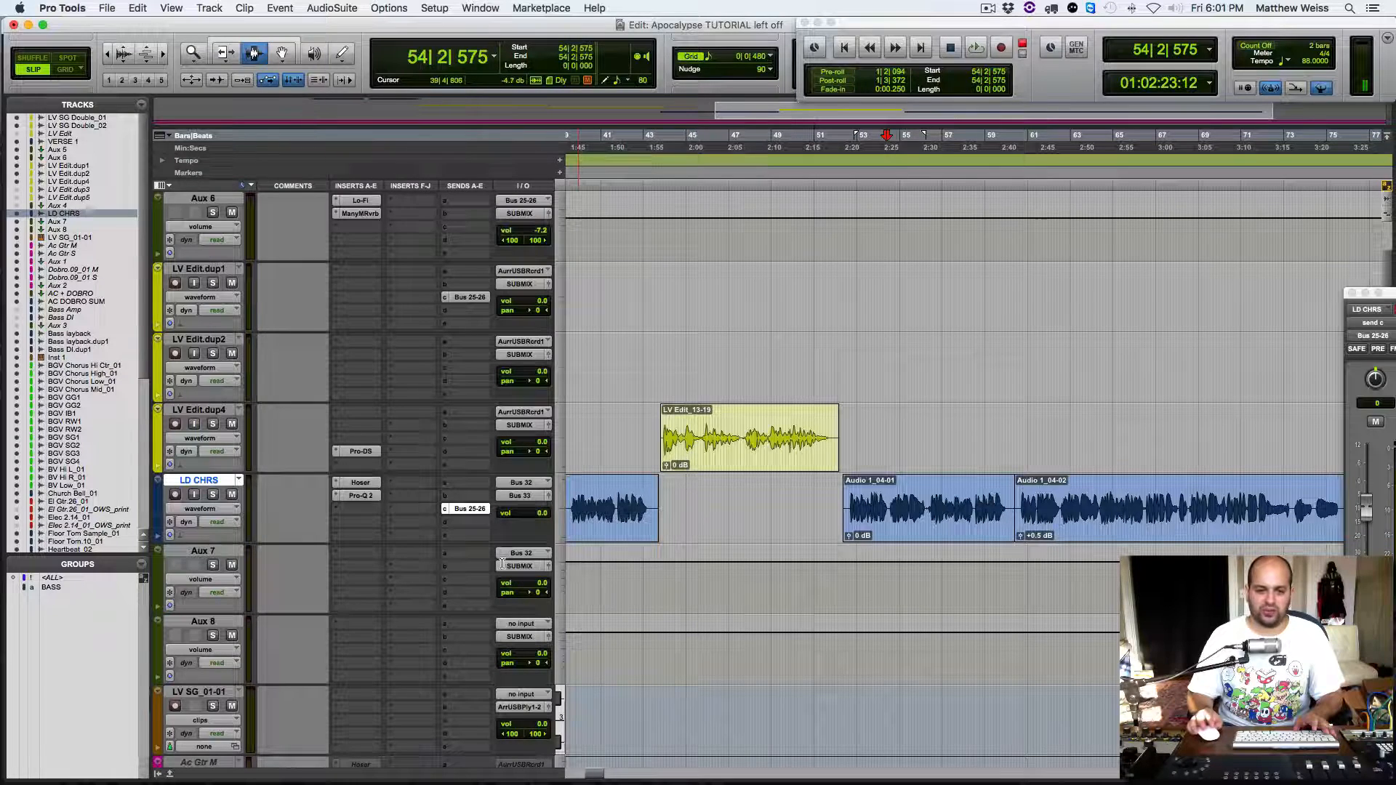
left_click(529, 497)
mouse_move(528, 501)
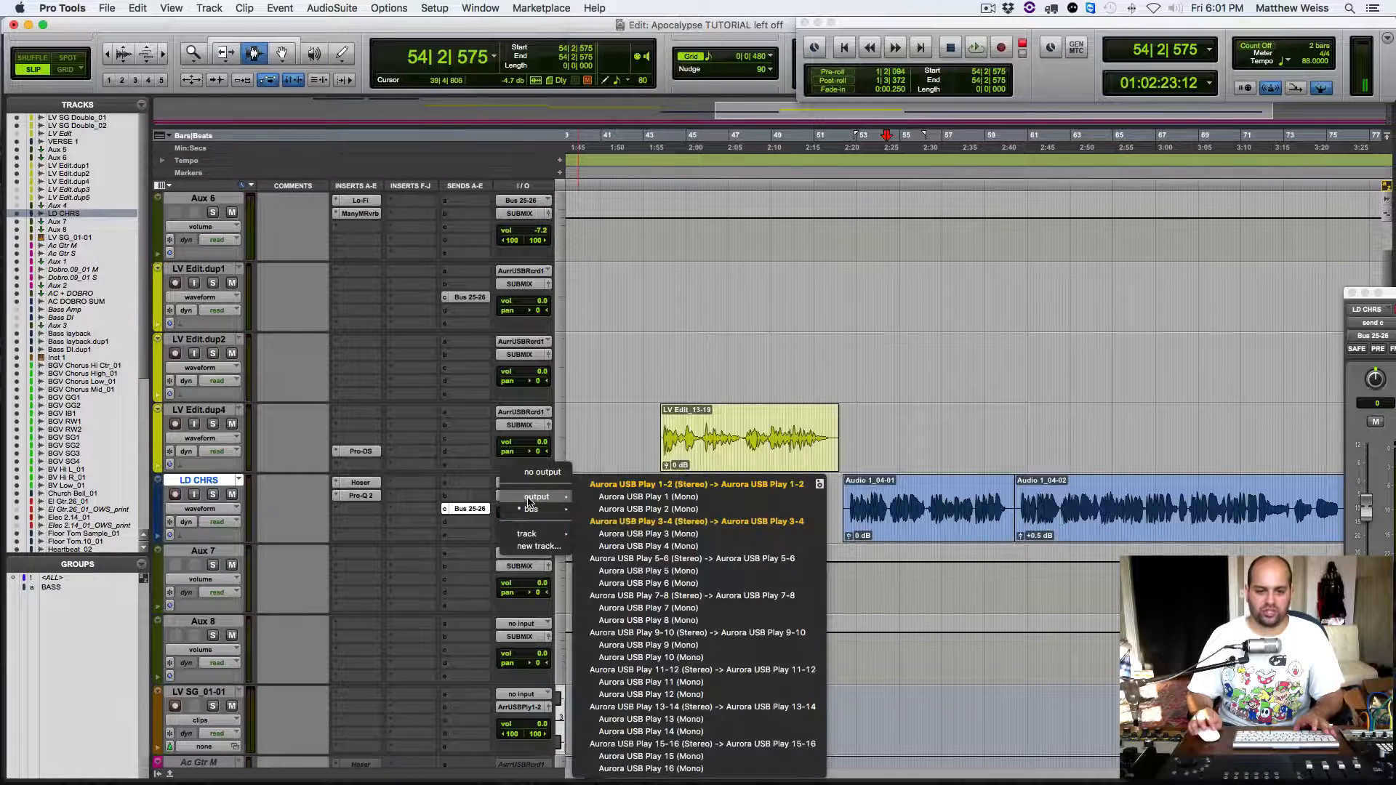
left_click(466, 486)
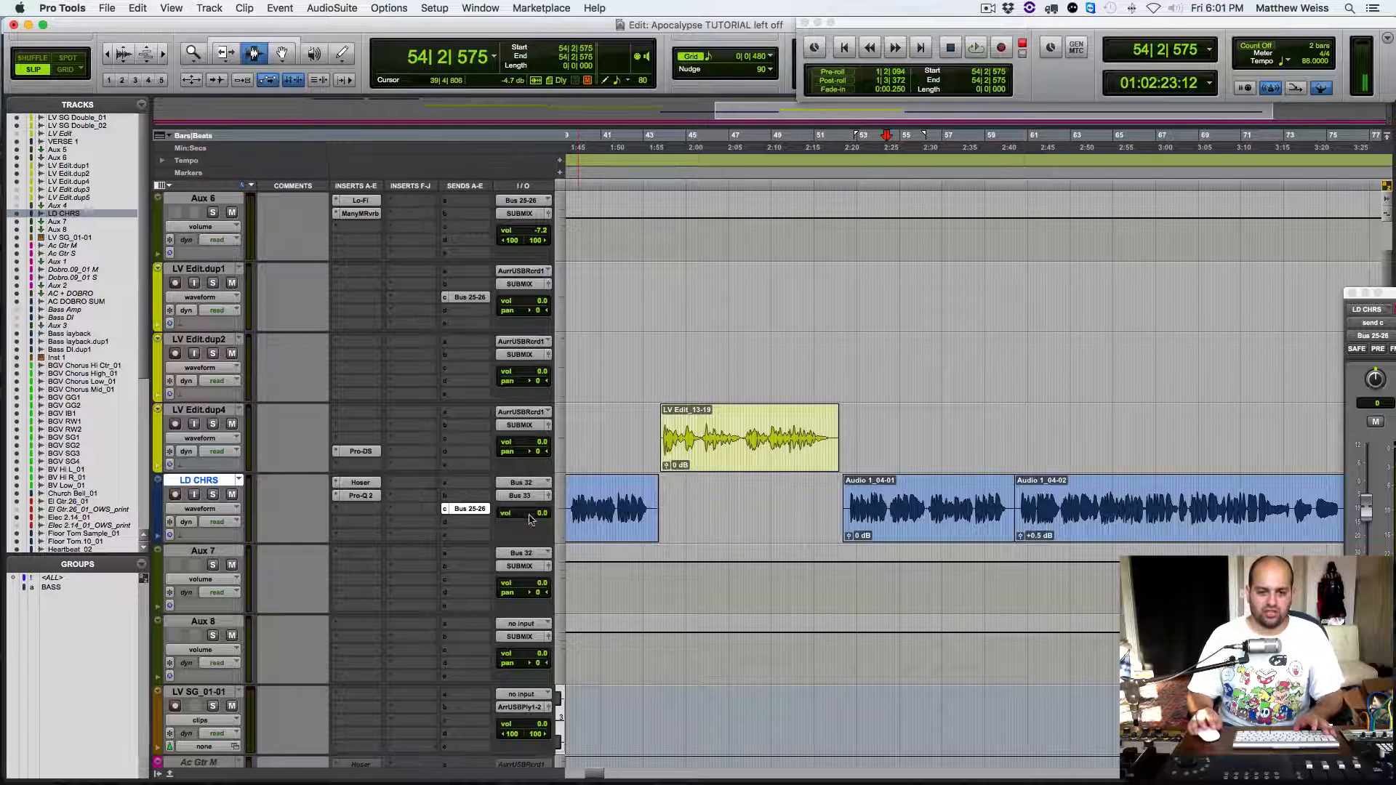
Step: Set the inputs of Aux 7 and Aux 8 to Bus 33, and place the playback start at the end of bar 52
left_click(528, 558)
mouse_move(531, 555)
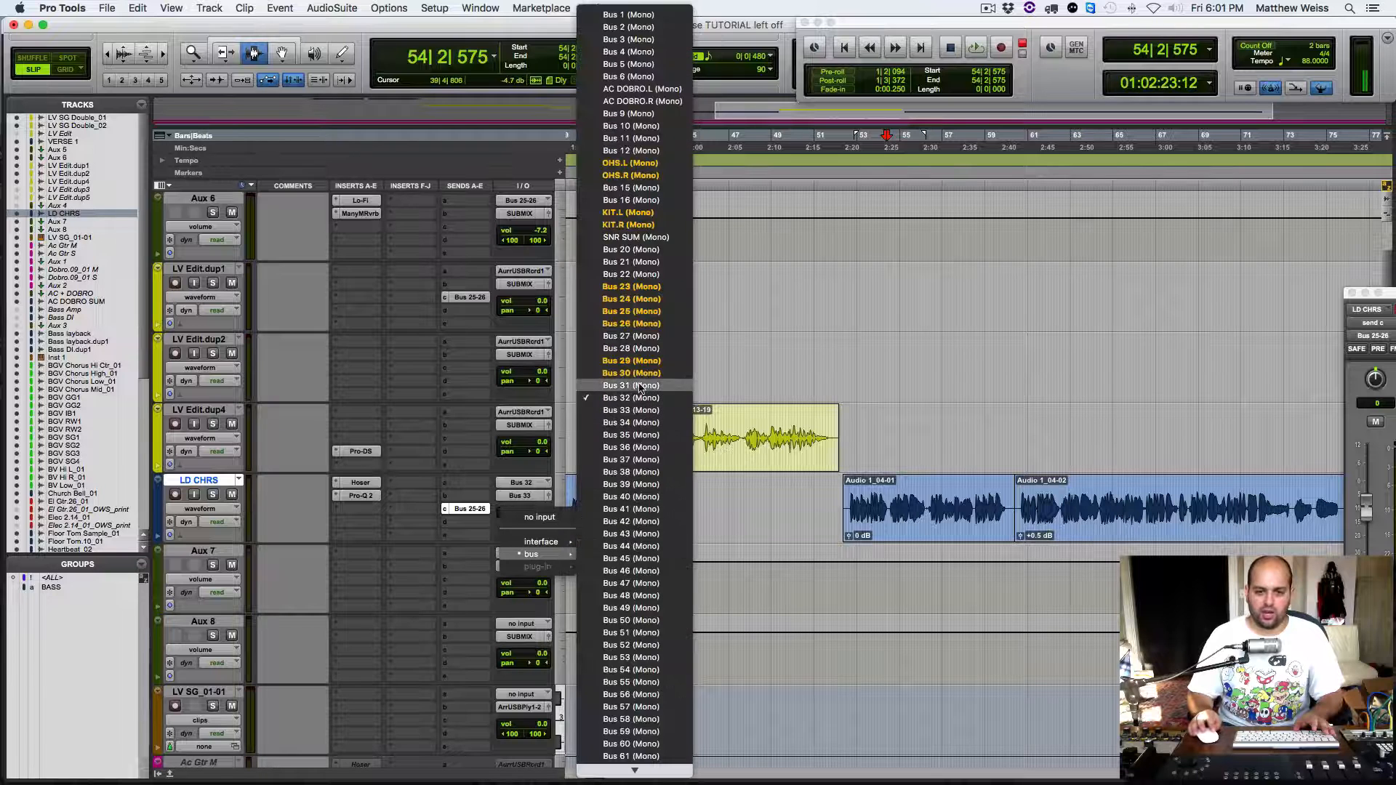
left_click(640, 412)
left_click(853, 578)
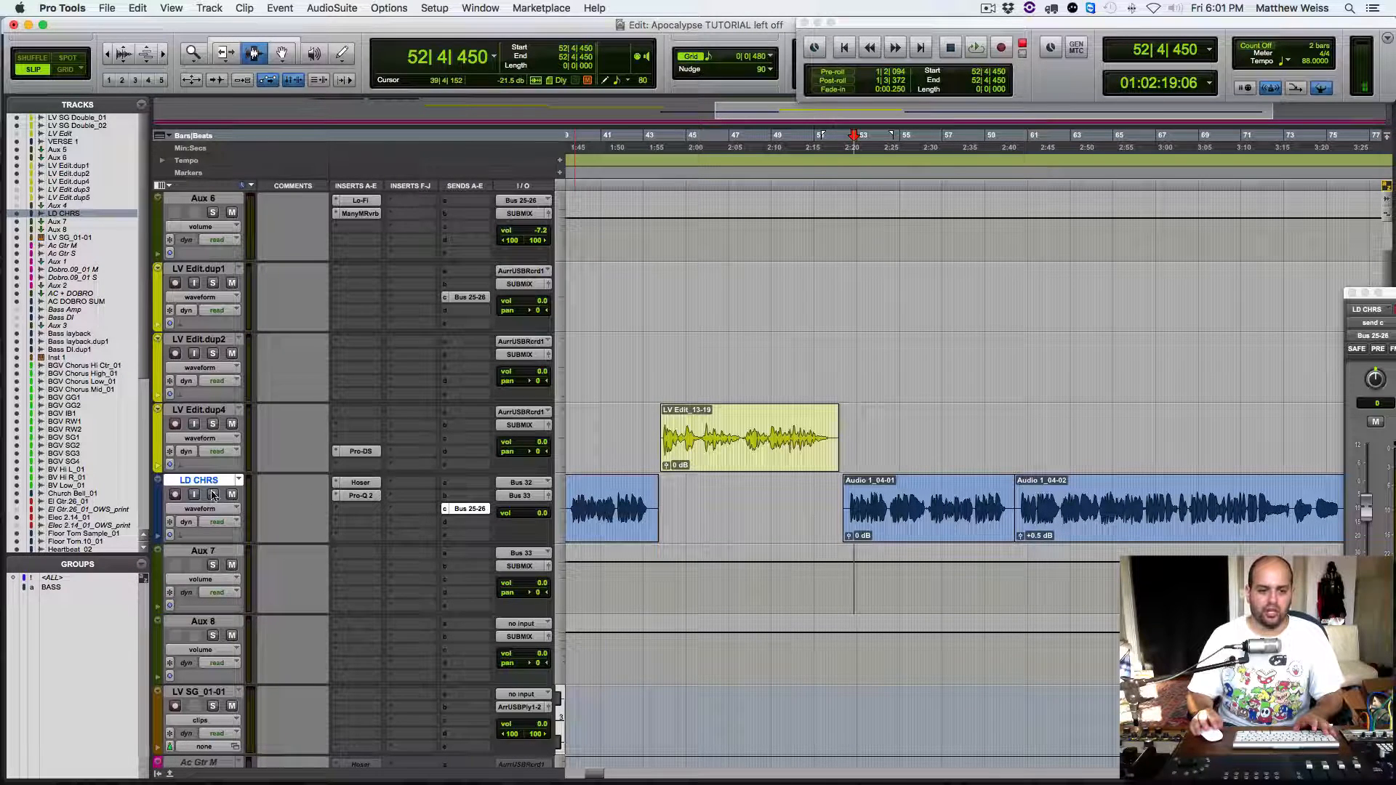
left_click(522, 624)
mouse_move(553, 665)
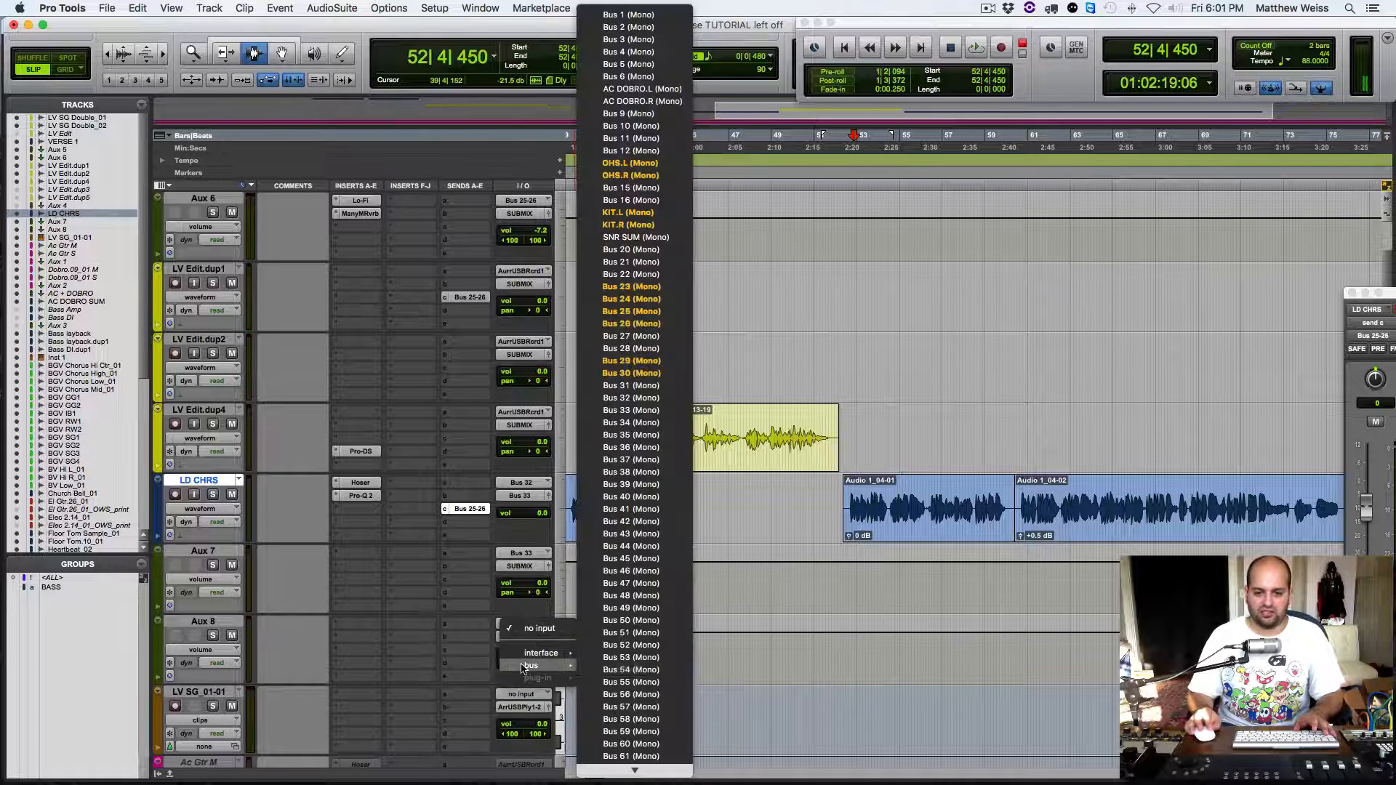
left_click(282, 623)
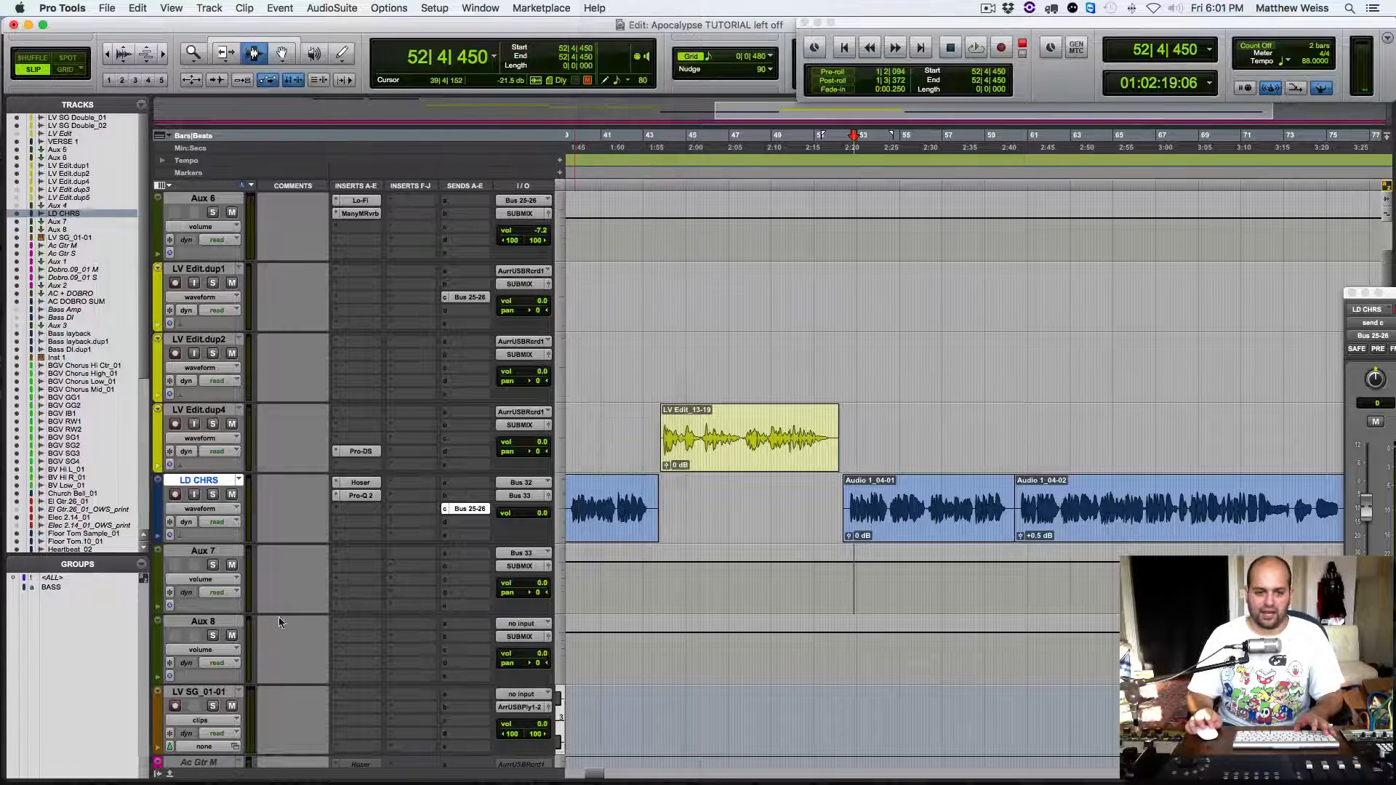
Step: Rename the Aux 7 track as LD and the Aux 8 track as PAR
double_click(194, 551)
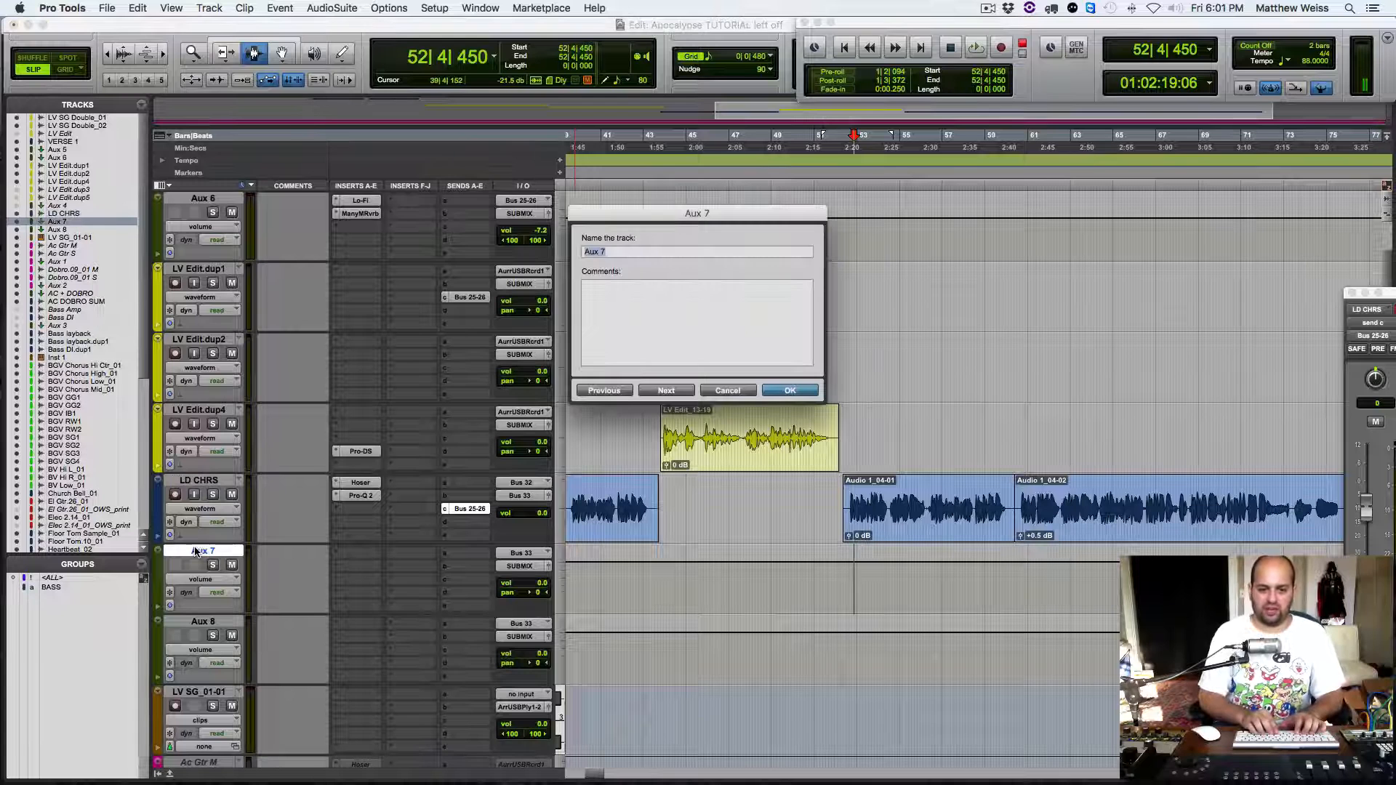
key("Return")
double_click(195, 621)
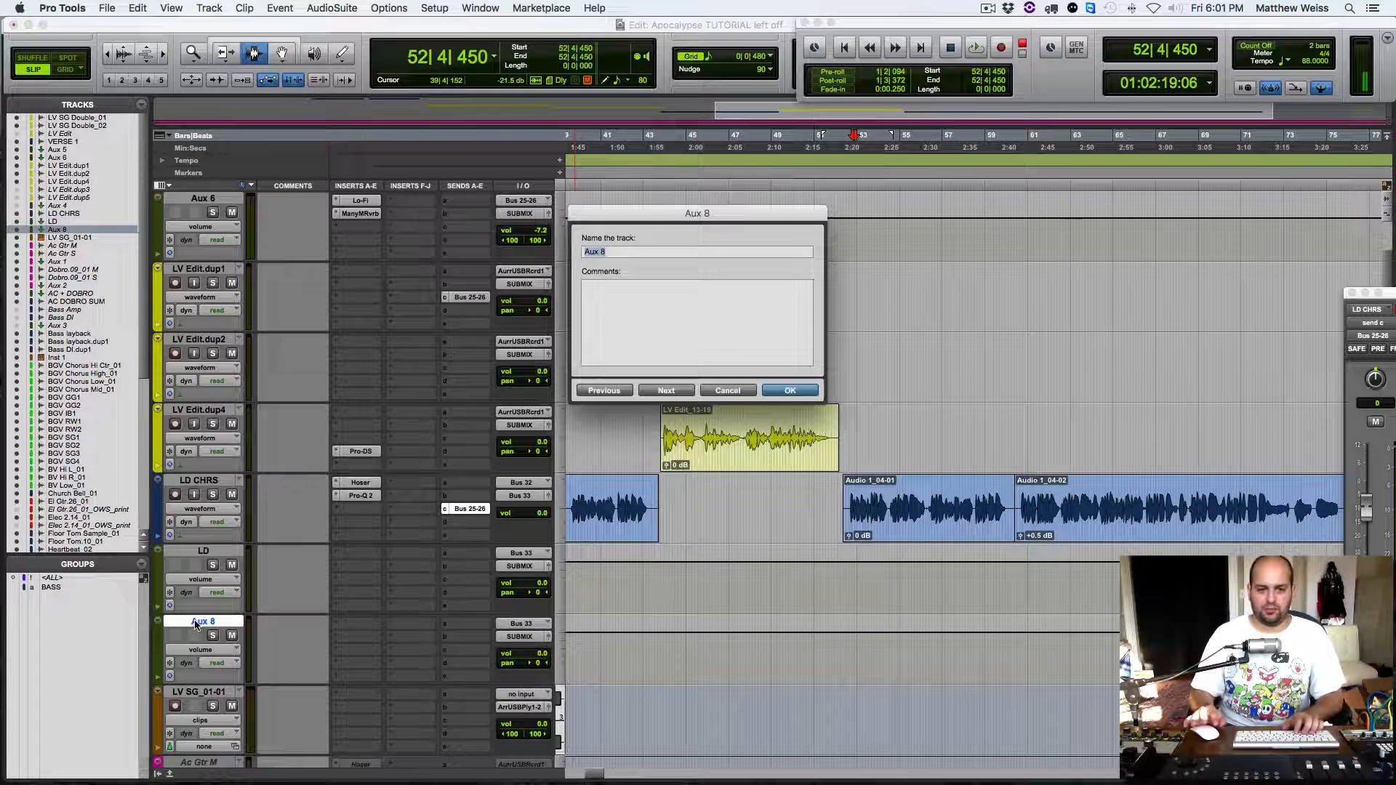
key("Return")
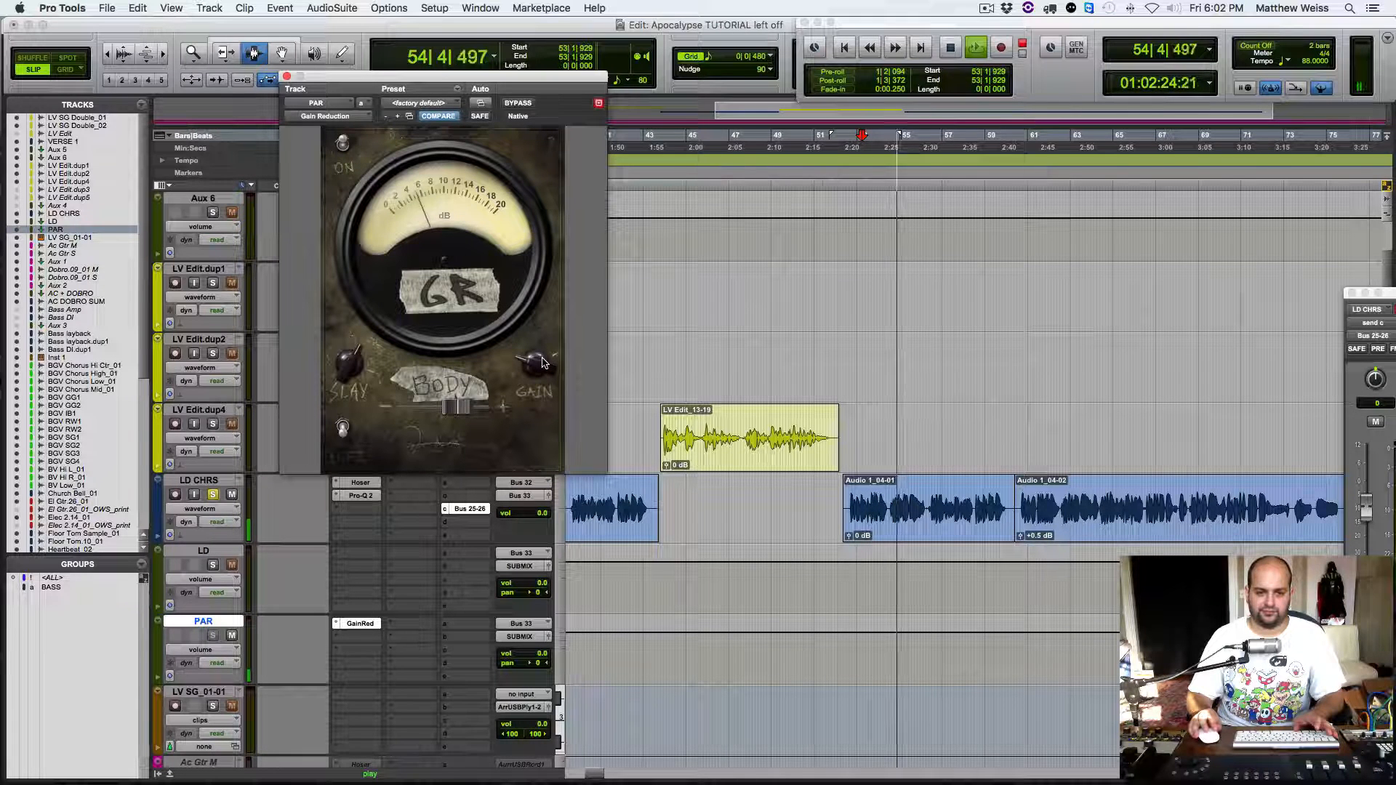
Step: Raise the Body setting of PAR's Gain Reduction plug-in, auditioning the soloed chorus vocal from bar 53 before and after
key("space")
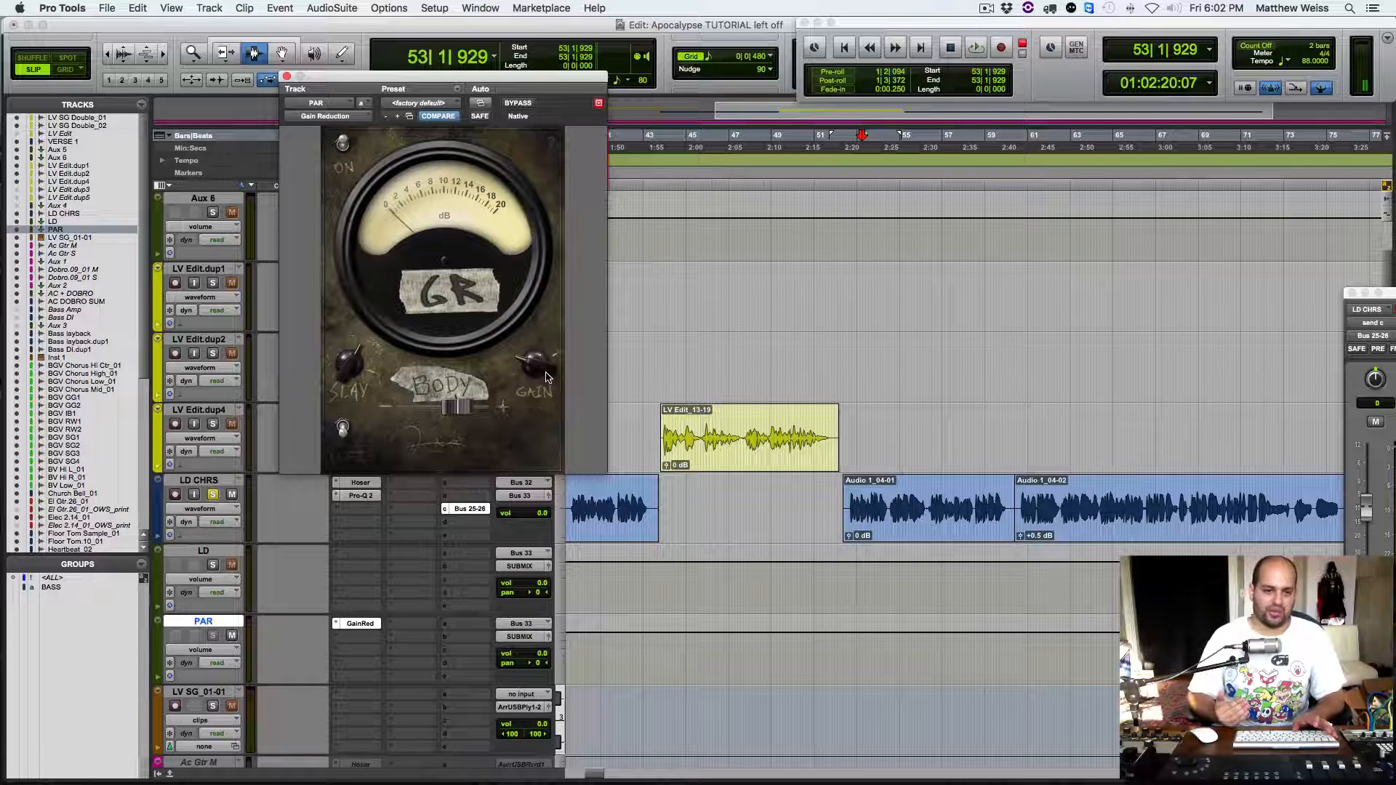
key("space")
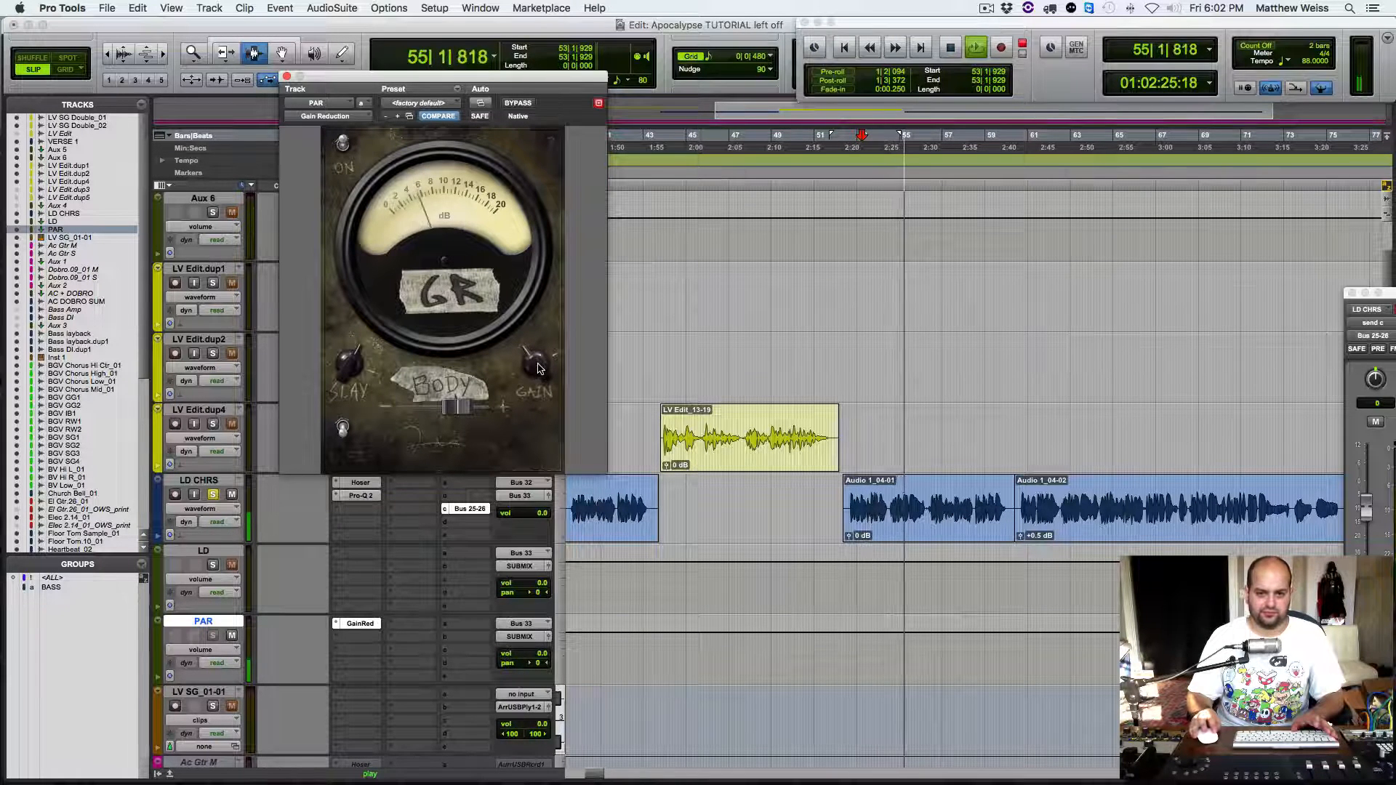
key("space")
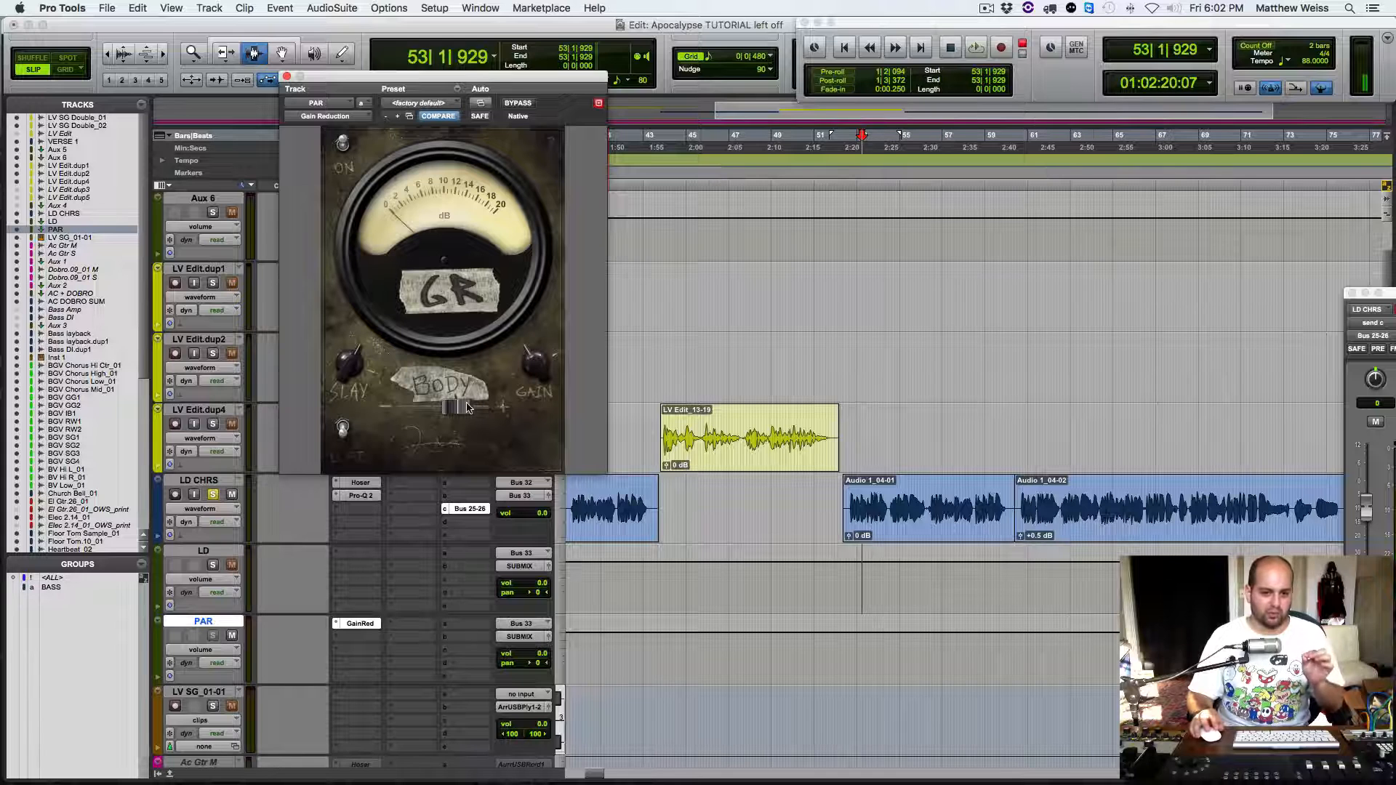
left_click_drag(460, 407, 472, 410)
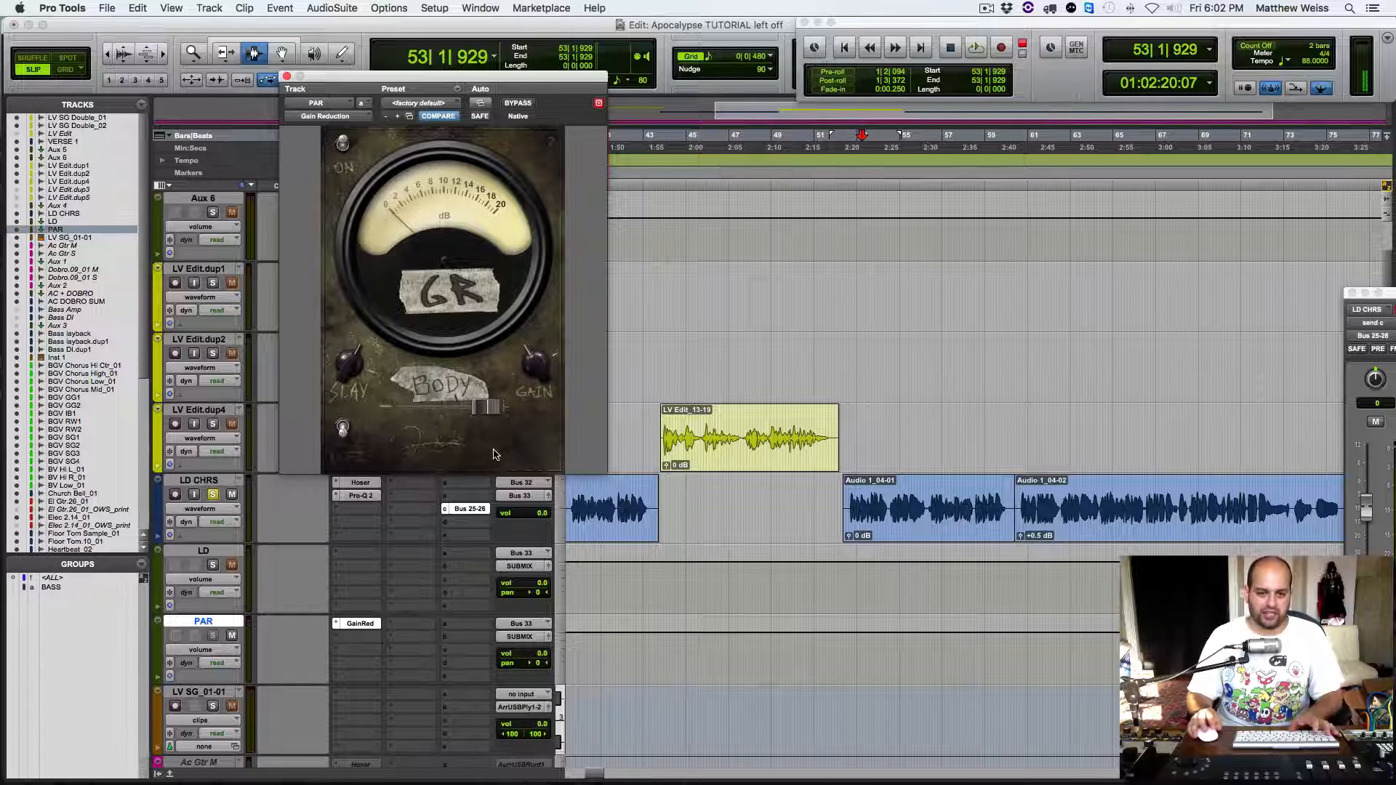
key("space")
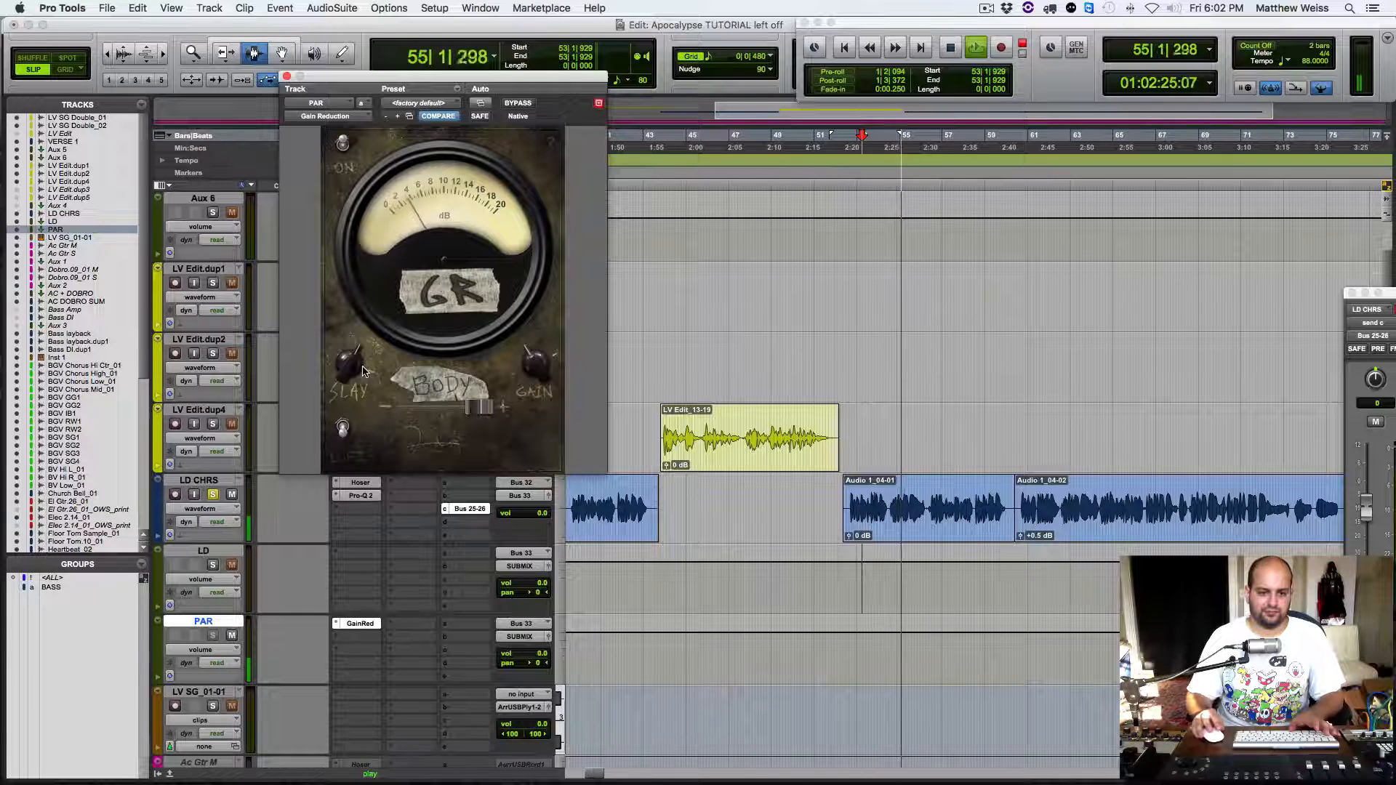
key("space")
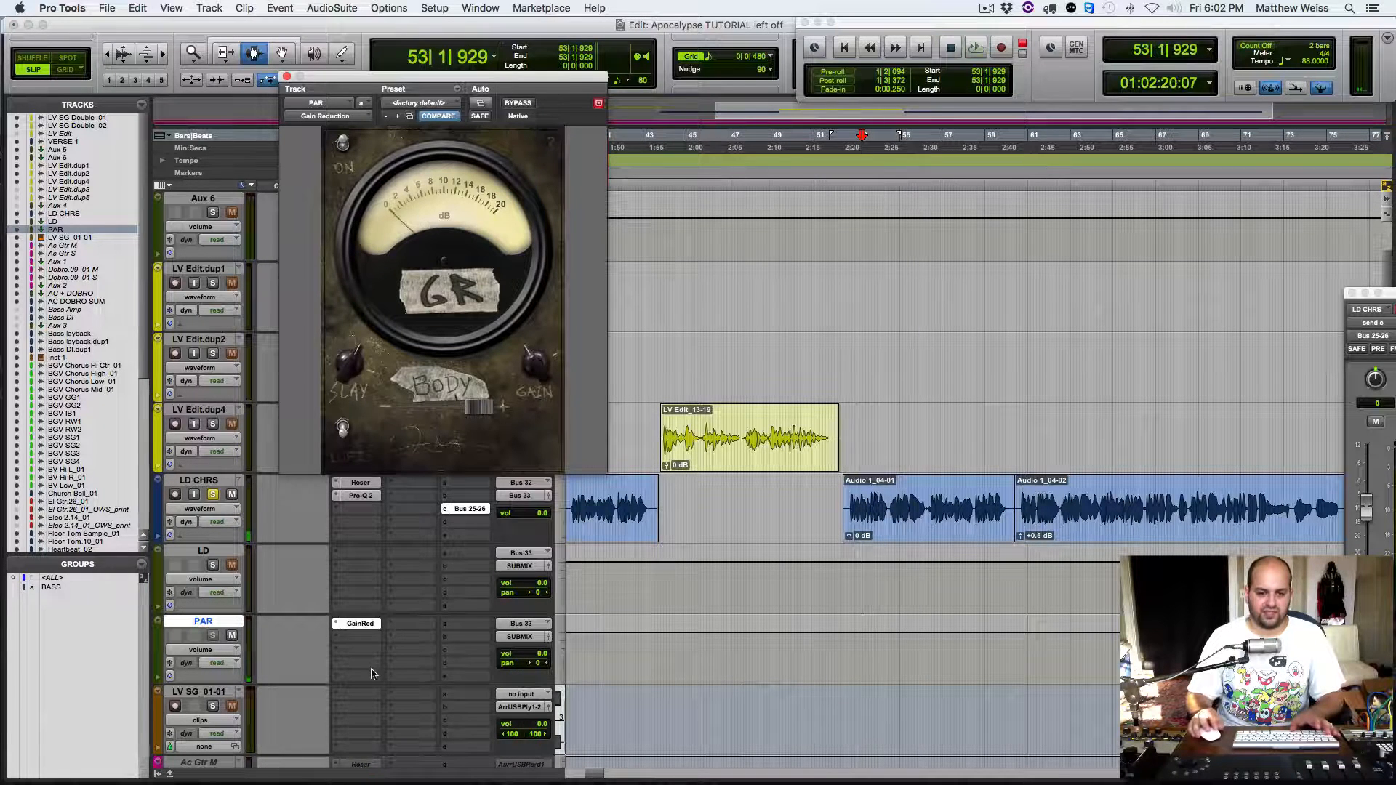
Step: Set PAR's volume to -11.2 dB, toggling LD's solo and balancing the parallel signal while playing from bar 53
left_click(340, 639)
left_click(281, 602)
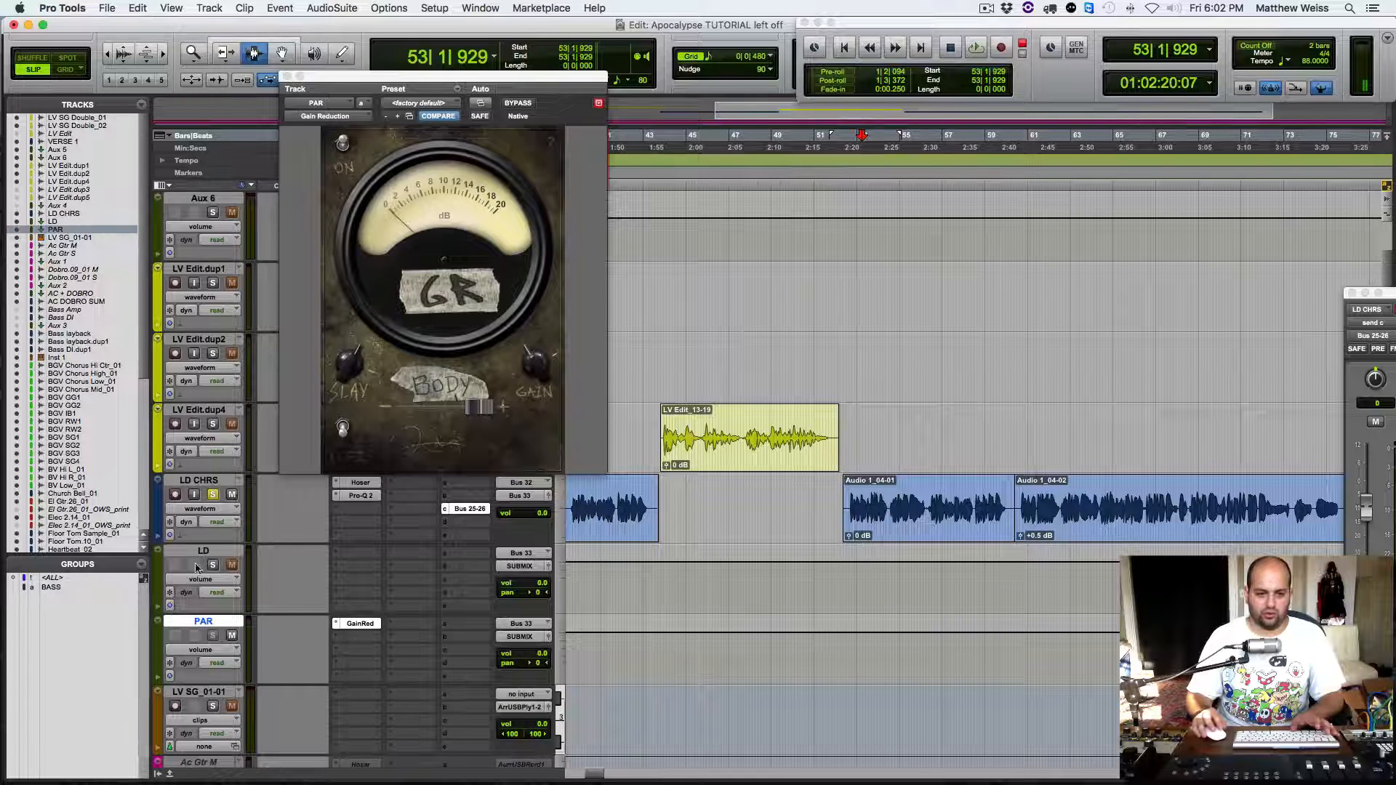
left_click_drag(515, 658, 515, 682)
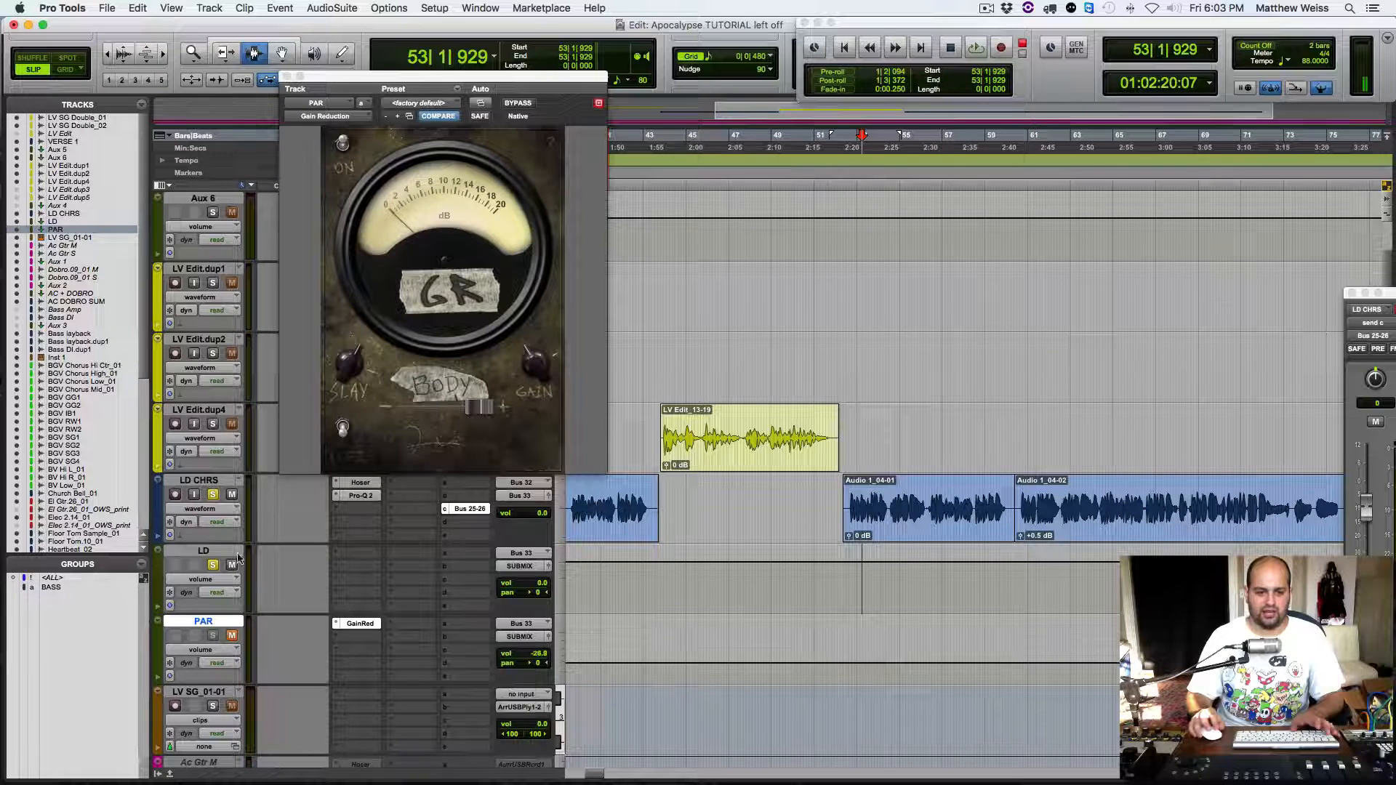
left_click(213, 565)
key("space")
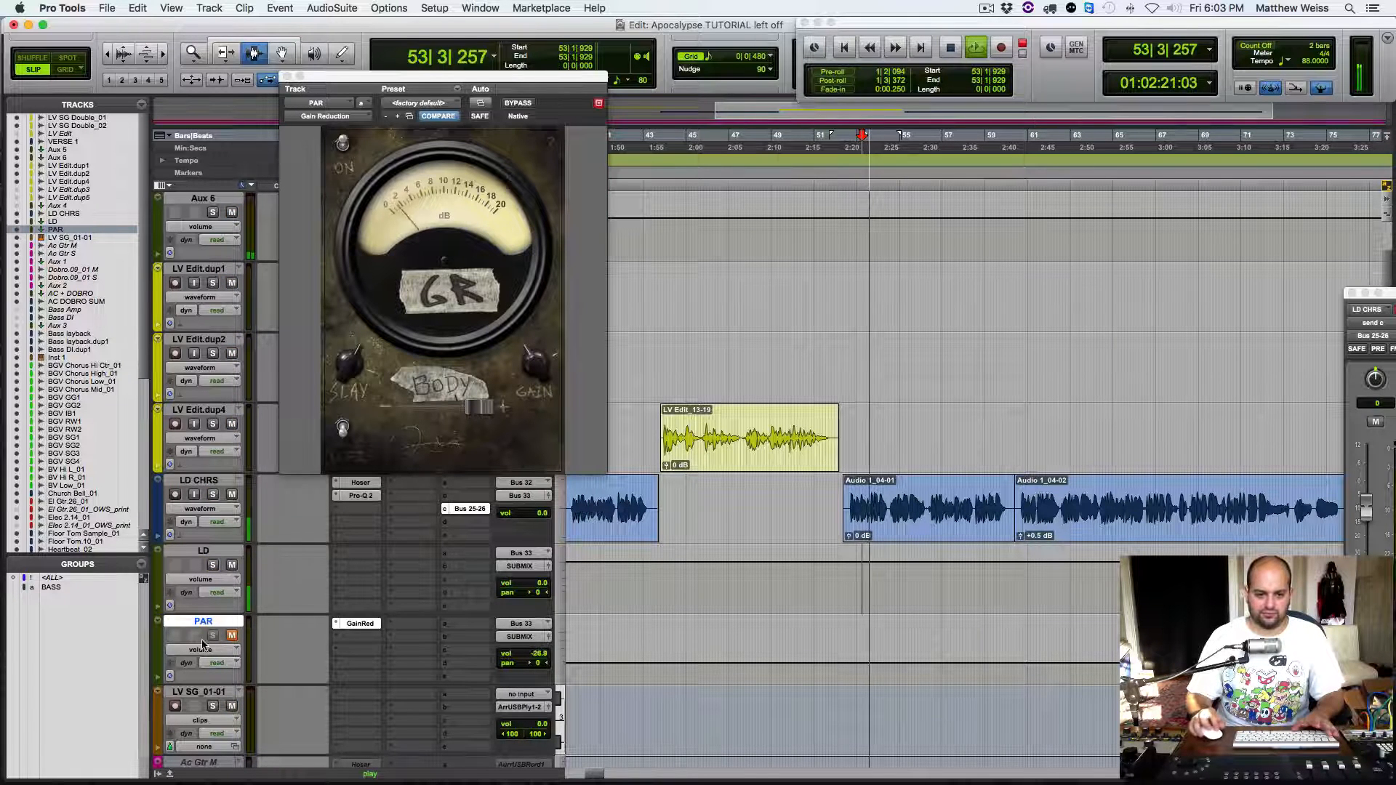
left_click_drag(517, 654, 527, 638)
Step: Compare the full mix with PAR muted and unmuted from bar 57, close the Gain Reduction window, and stop playback
left_click(232, 636)
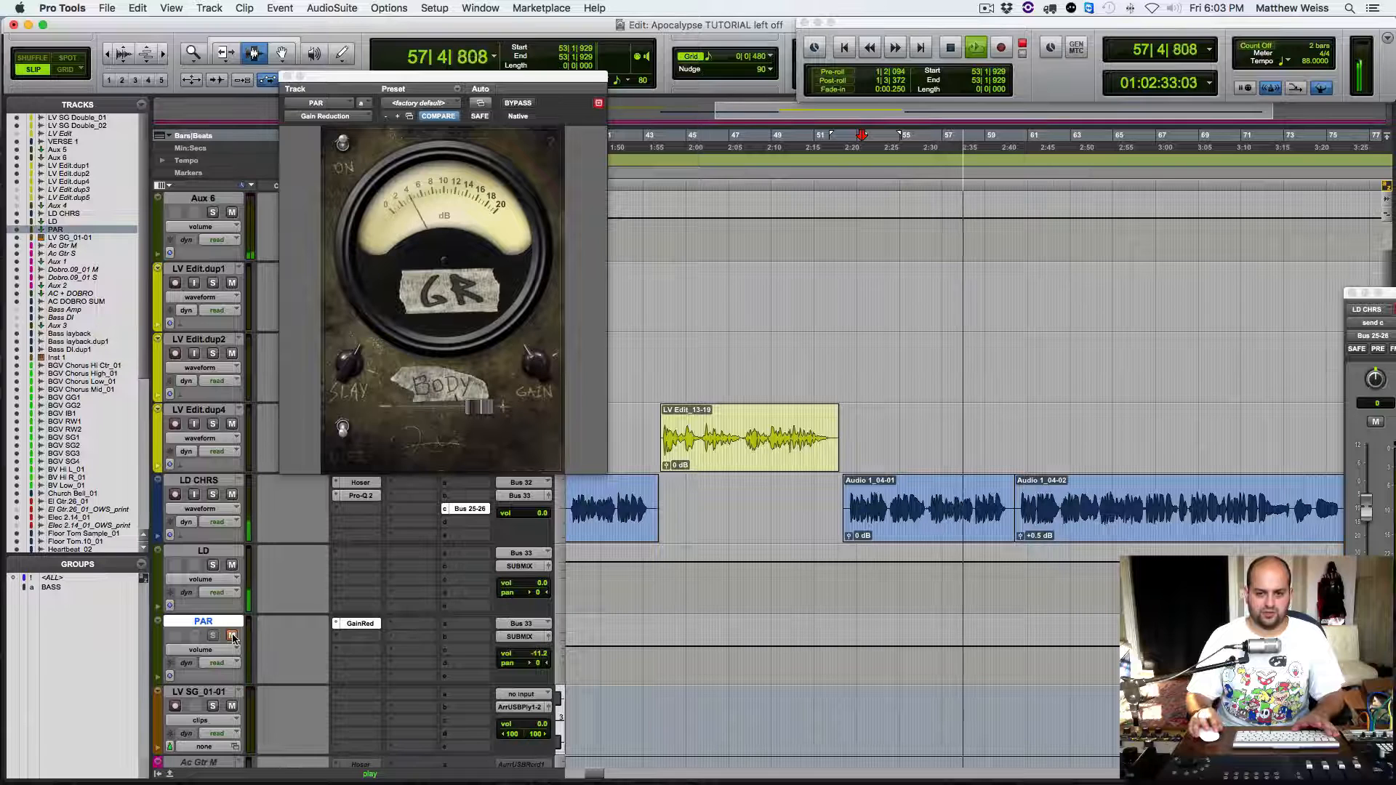
key("space")
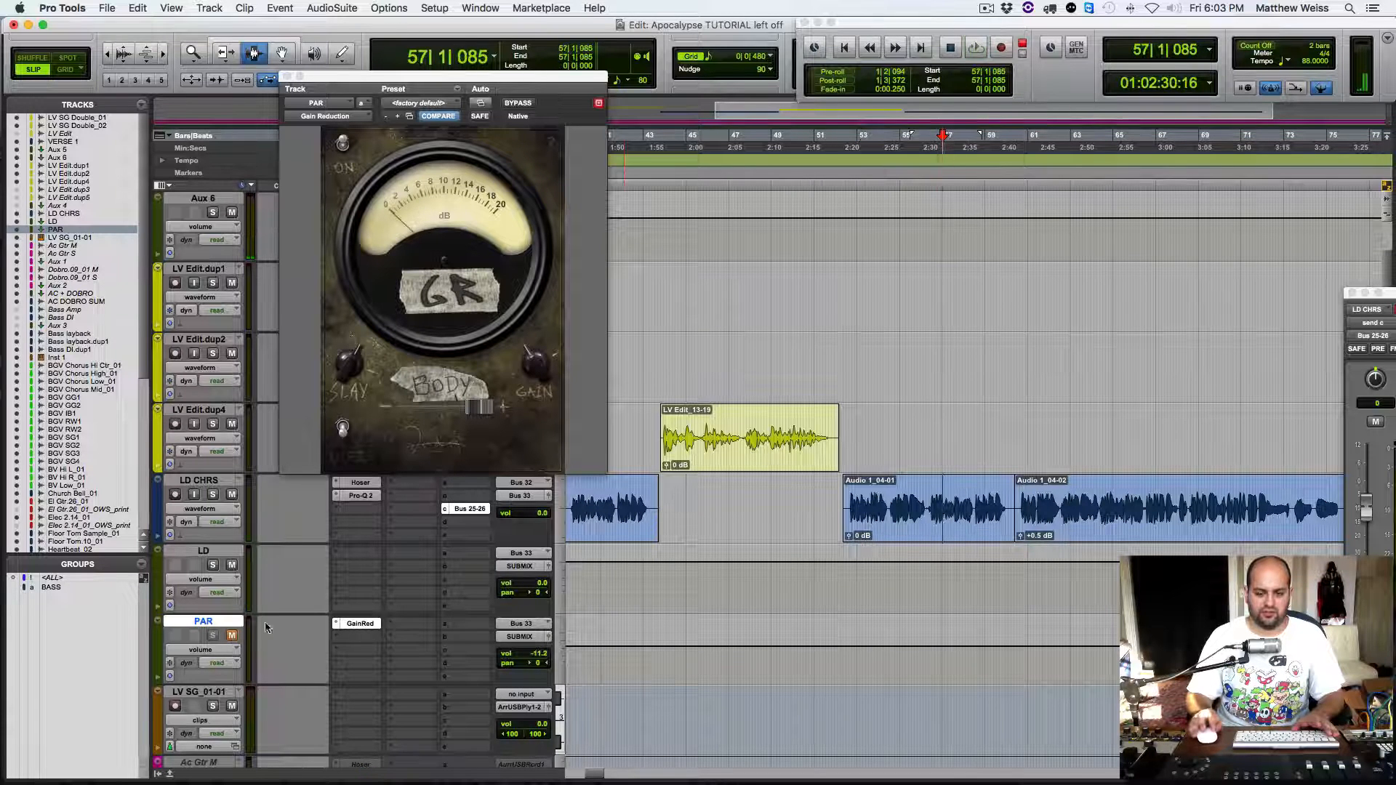
key("space")
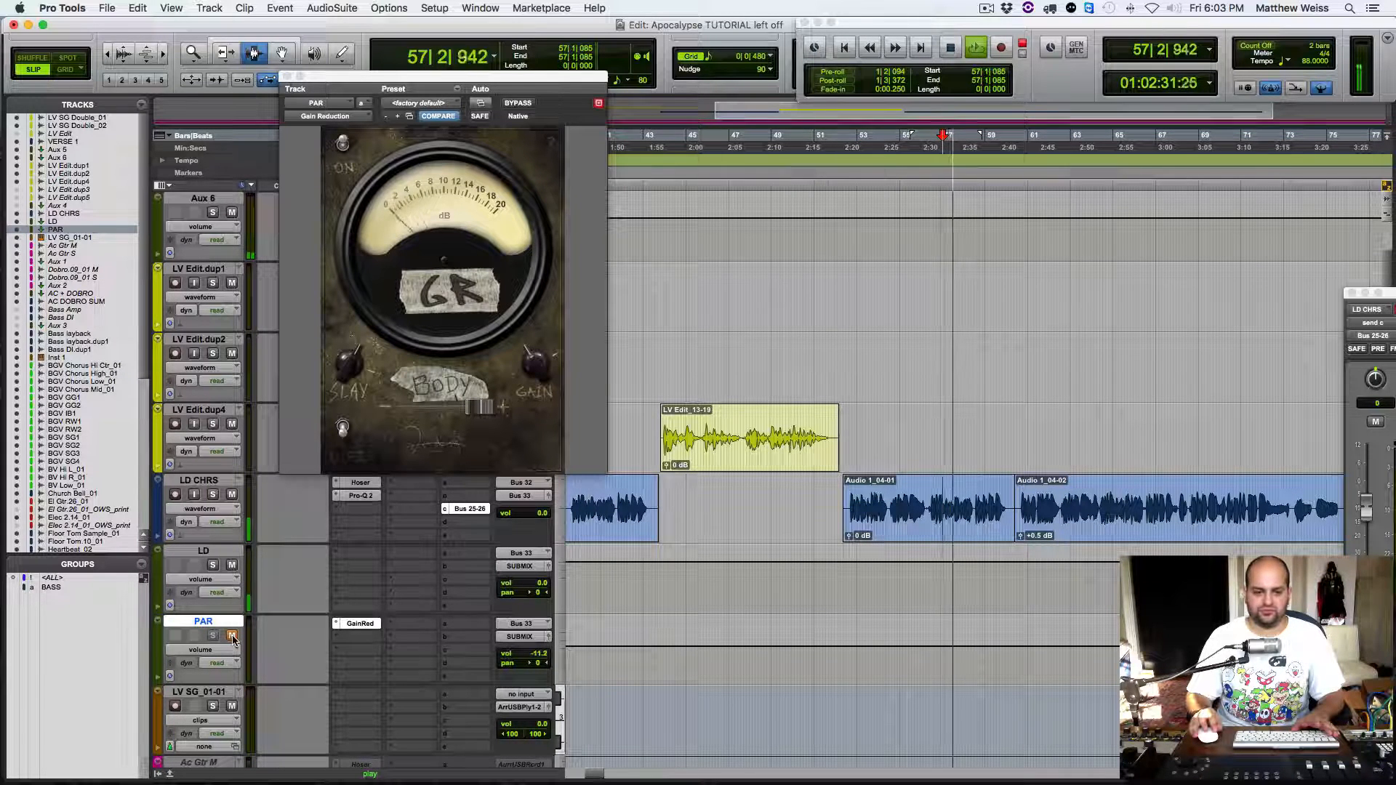
key("space")
key("space")
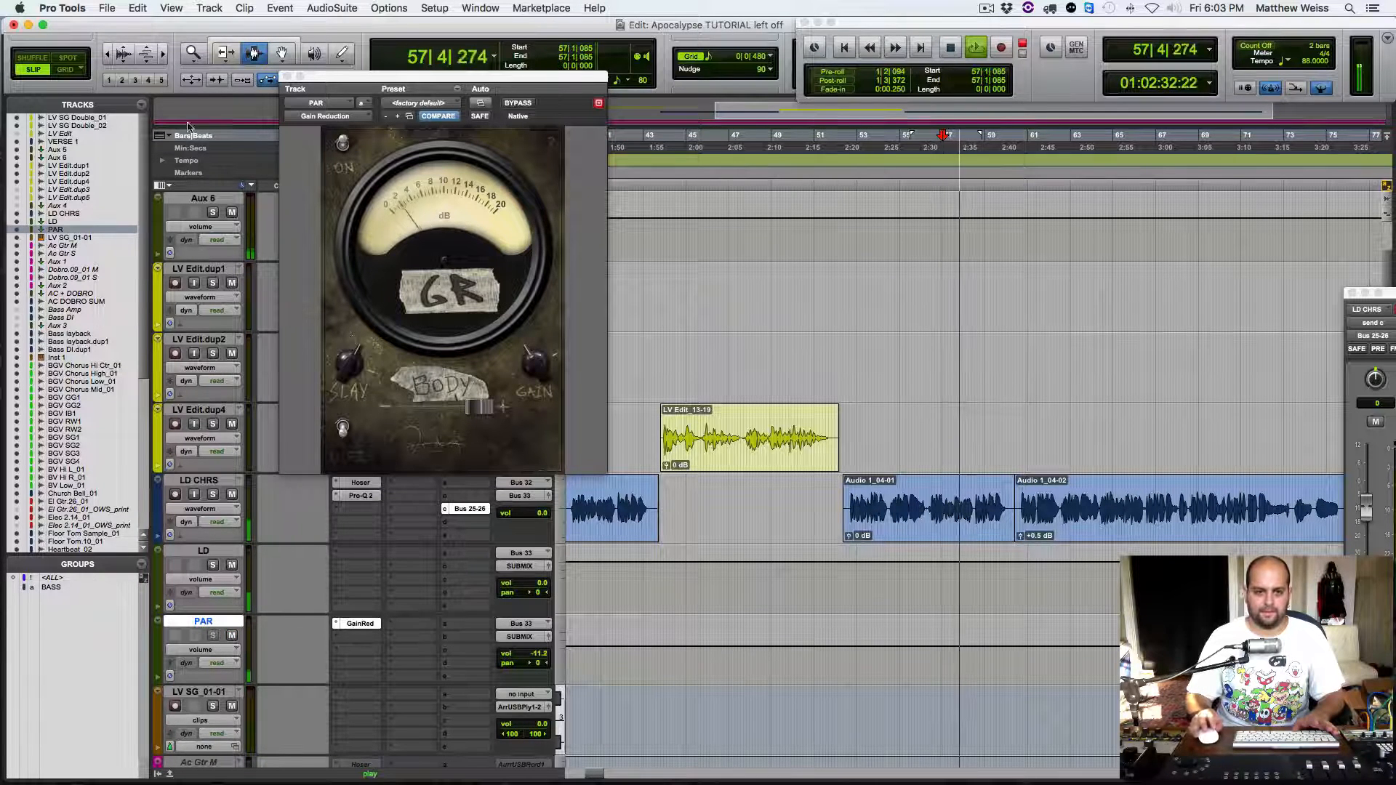
left_click(288, 77)
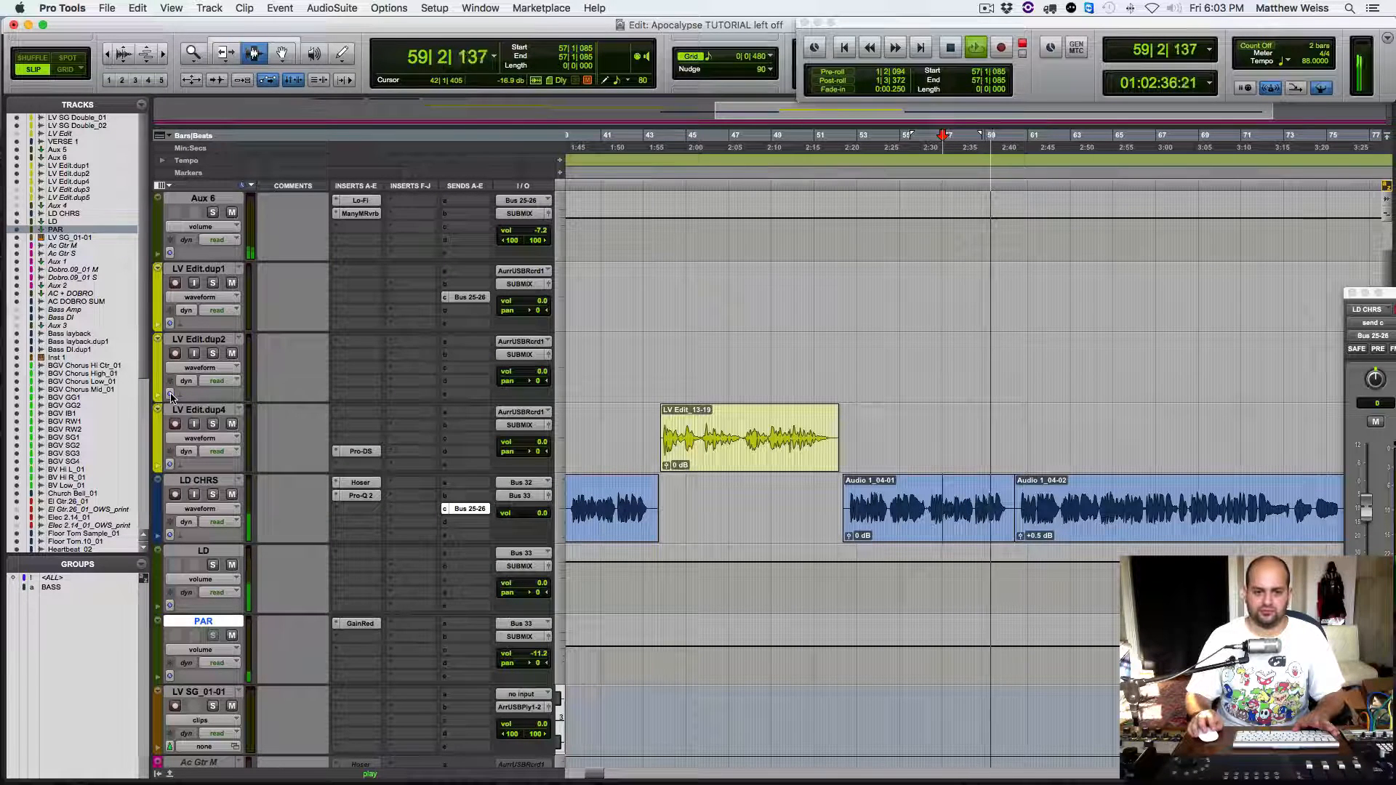
key("space")
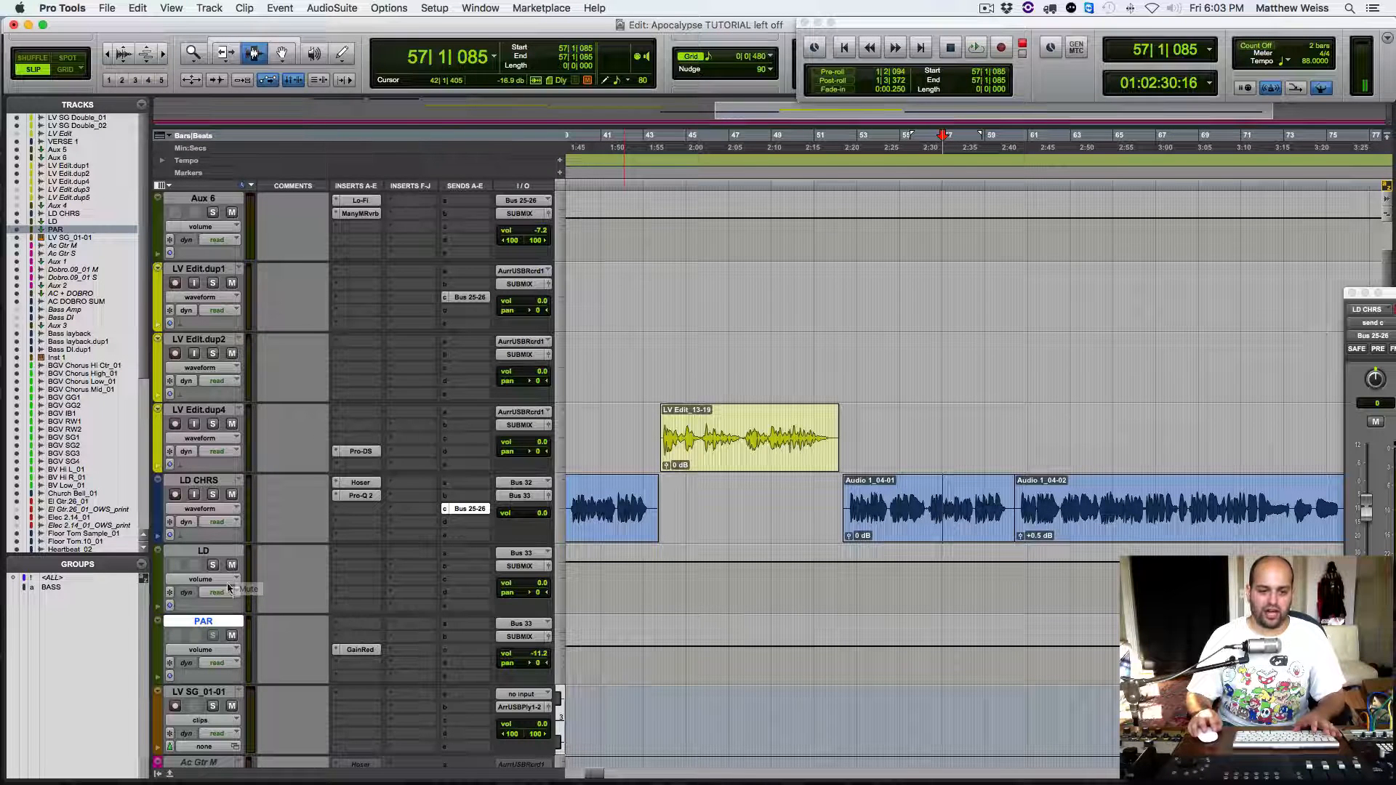
Step: Solo LD CHRS for a short listen from bar 57, and insert mono FabFilter Pro-Q 2 on PAR ahead of GainRed
left_click(213, 496)
key("space")
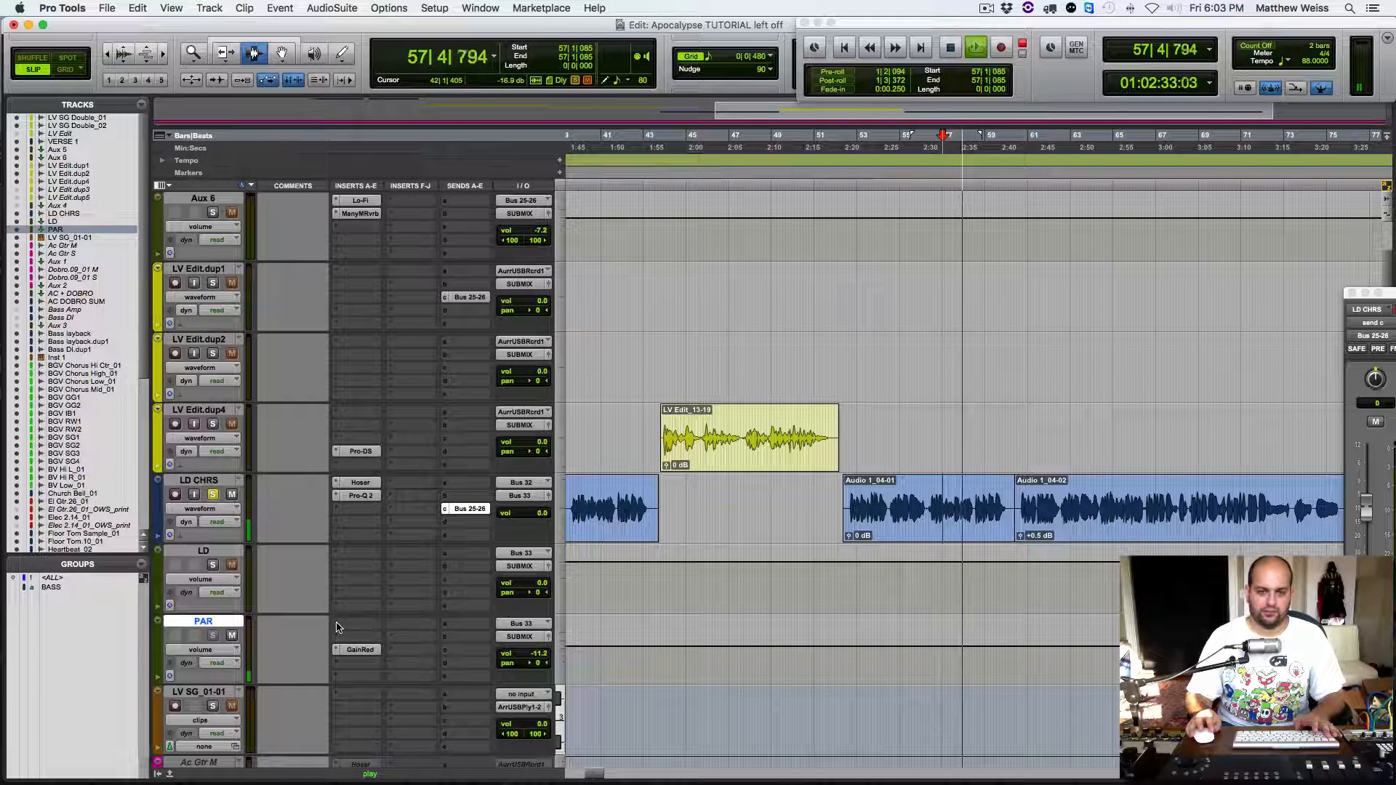
key("space")
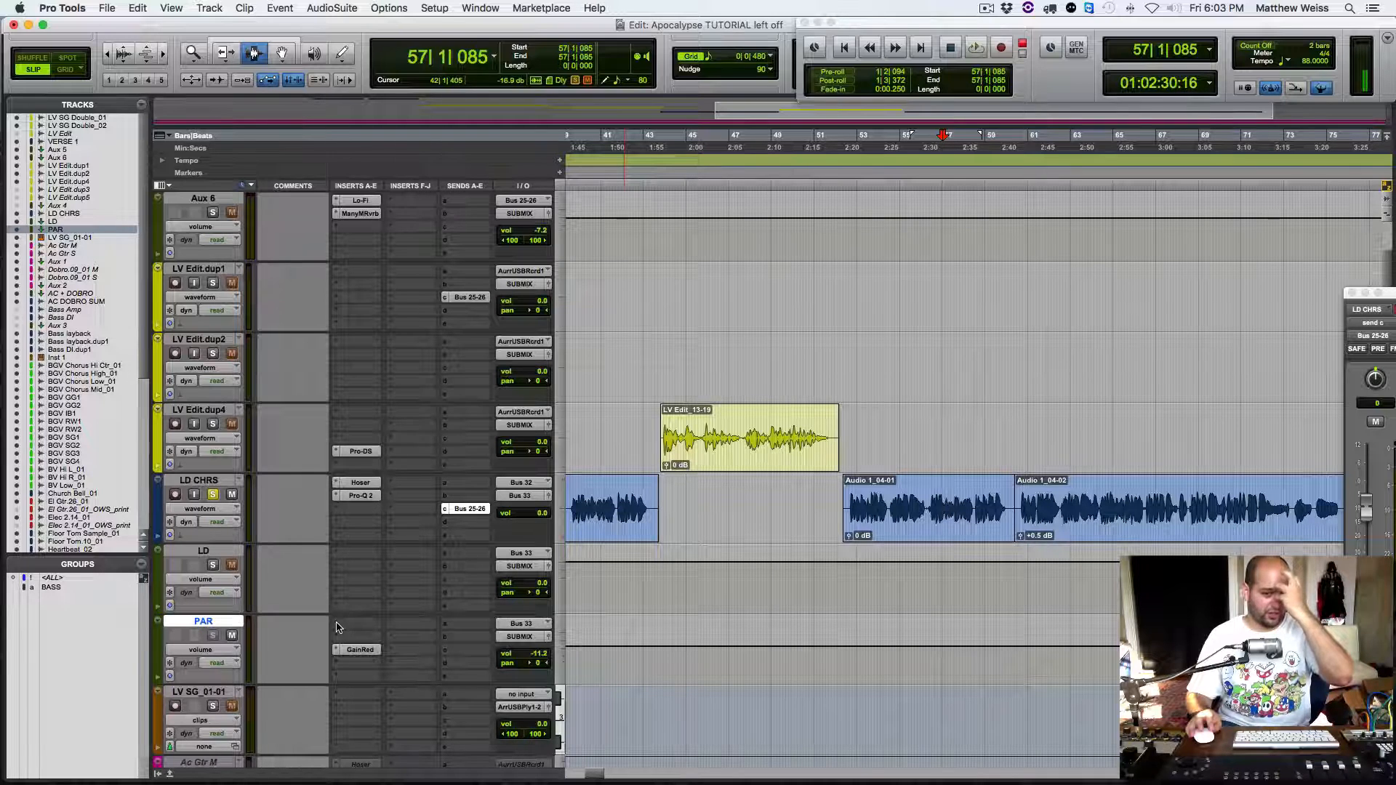
left_click(341, 628)
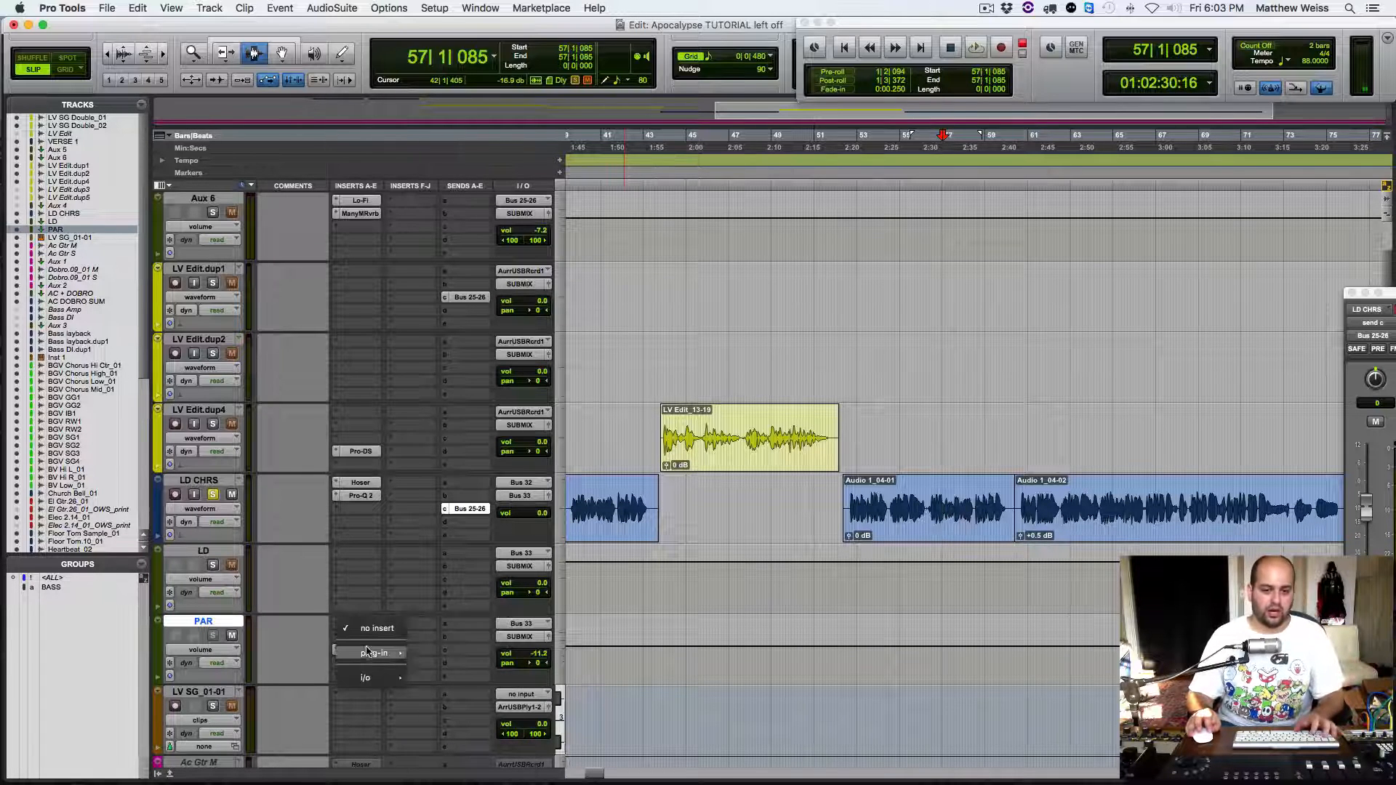
mouse_move(374, 653)
mouse_move(437, 237)
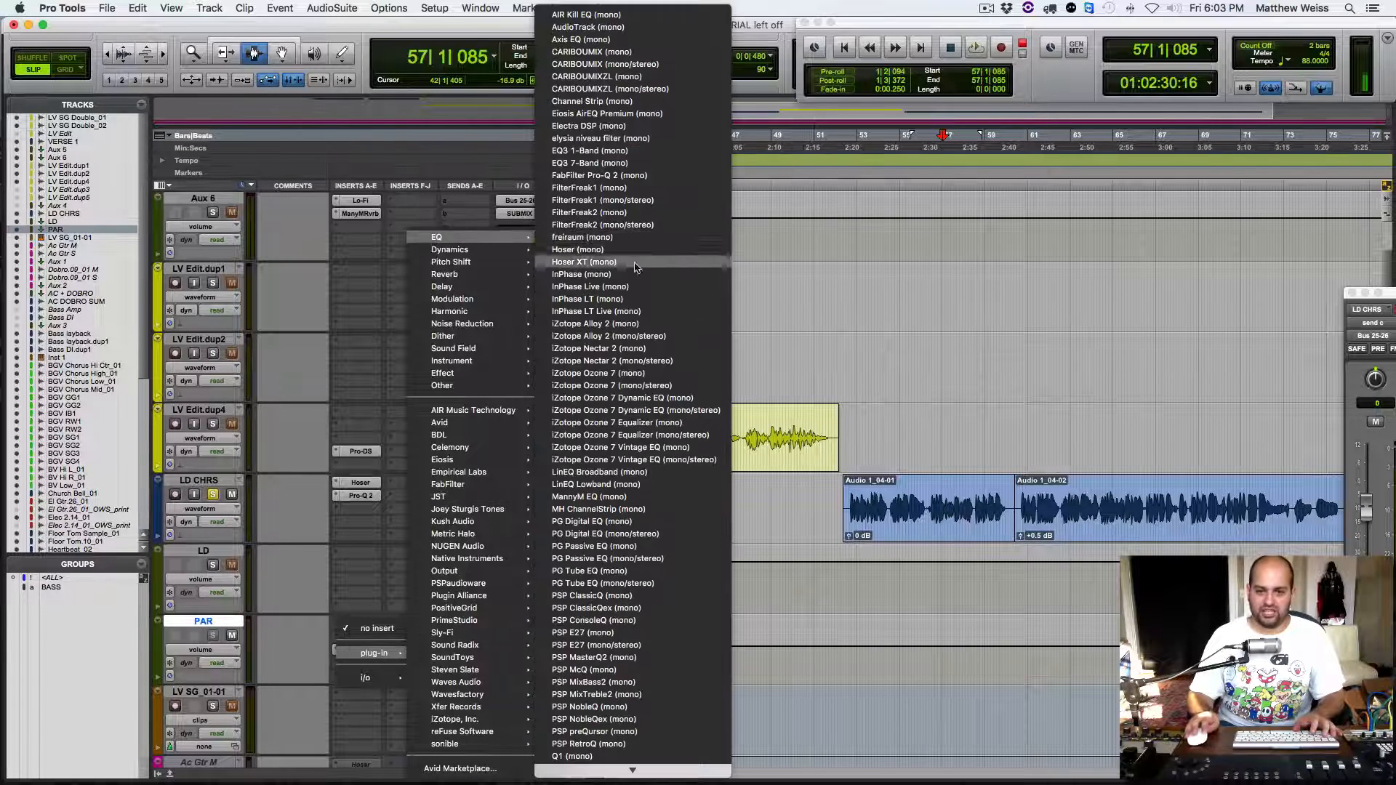
left_click(611, 176)
Step: Add a bell cut of about 3.85 dB near 2430 Hz in PAR's Pro-Q 2, and switch its processing to Natural Phase
left_click_drag(564, 262, 619, 290)
key("space")
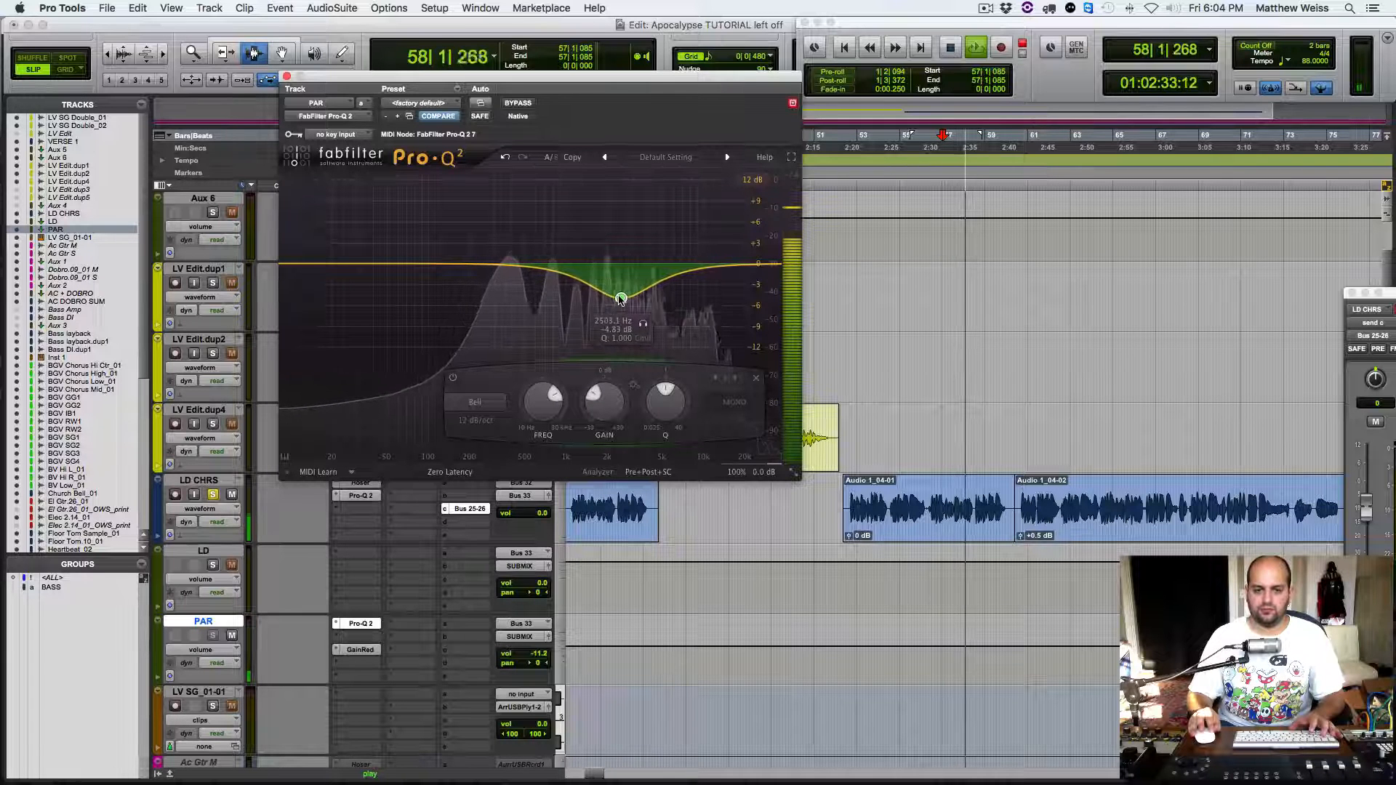
left_click(450, 472)
left_click(447, 503)
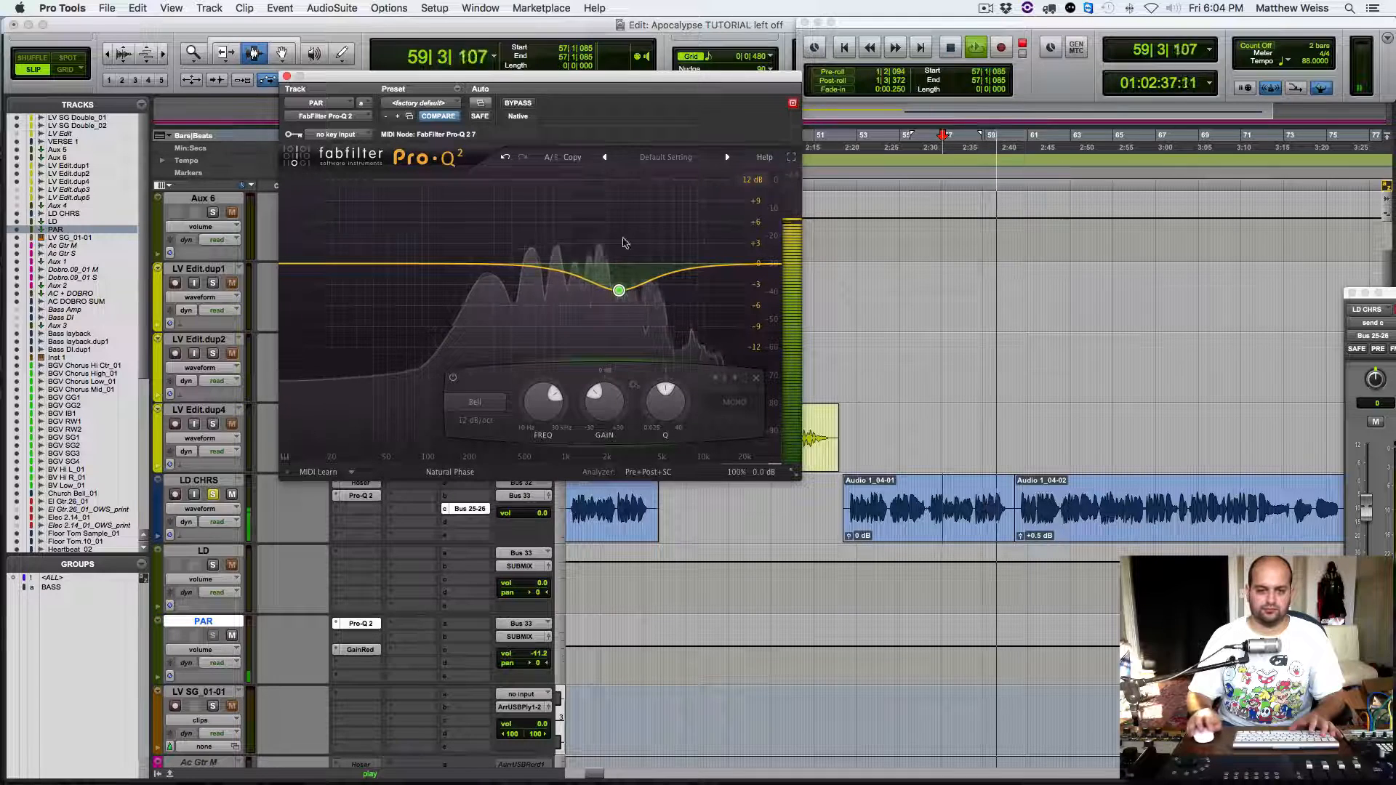
Step: Add a high-shelf boost at about 11.8 kHz in PAR's Pro-Q 2 and restart playback from bar 57
left_click_drag(763, 264, 717, 235)
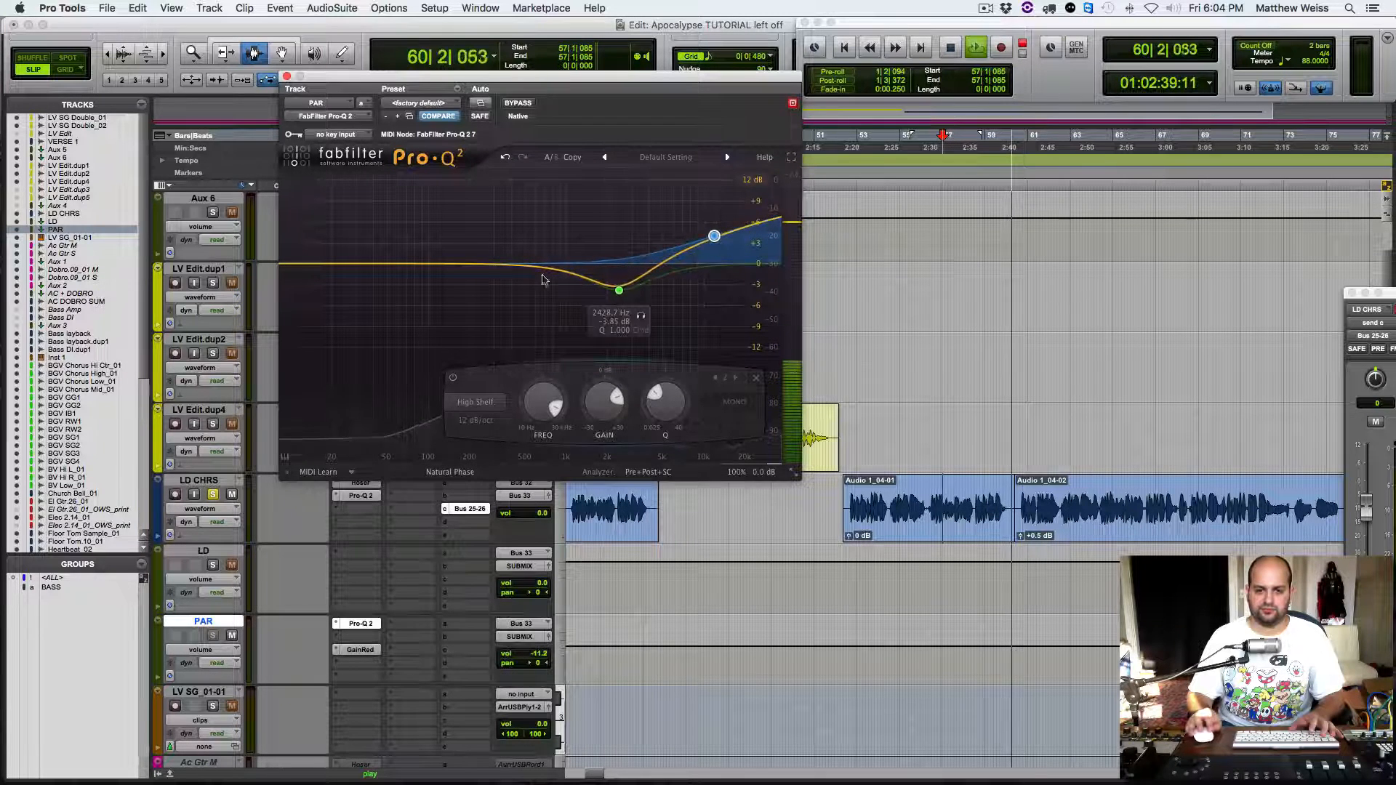
key("space")
key("space")
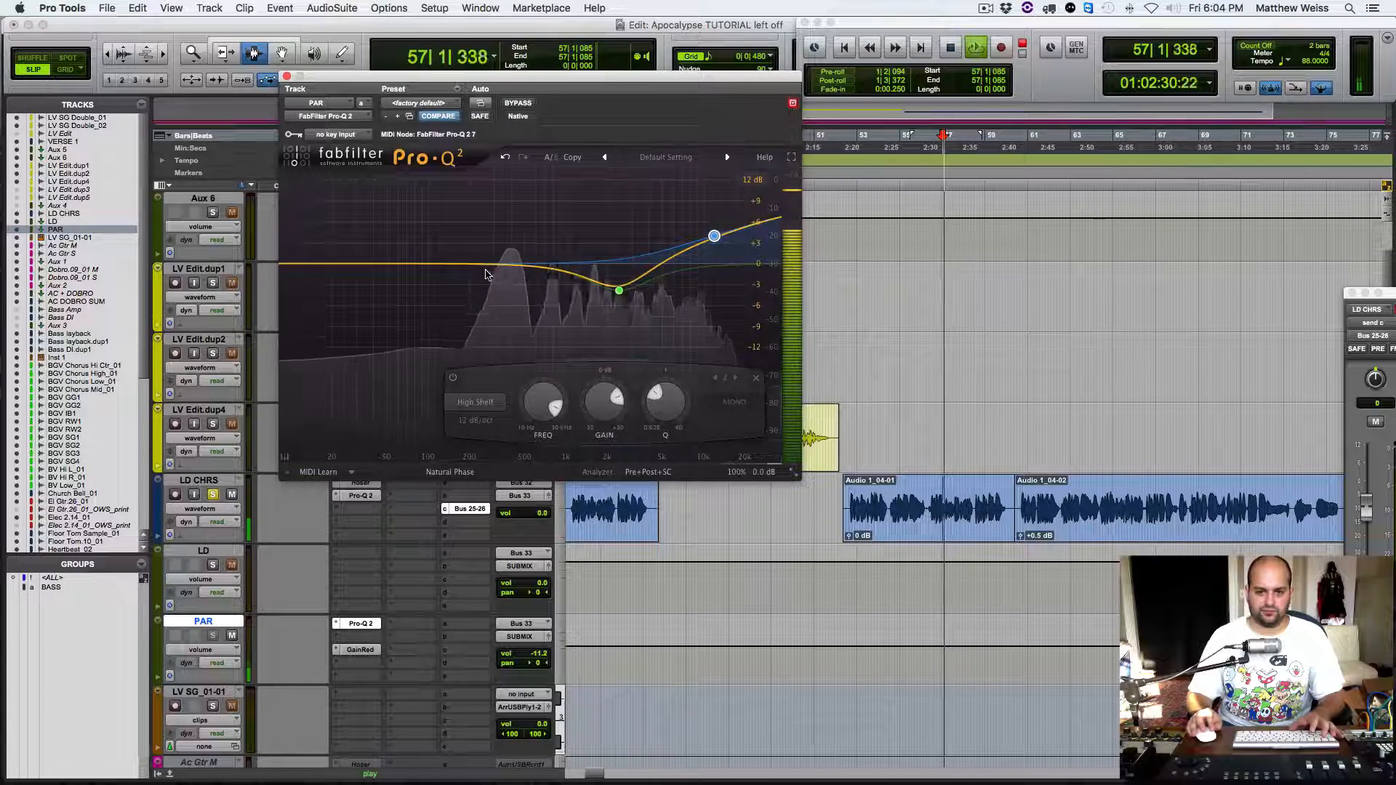
Step: Add a gentle, widened bell boost near 250 Hz in PAR's Pro-Q 2, and move the high shelf to a lower frequency
left_click_drag(480, 263, 481, 235)
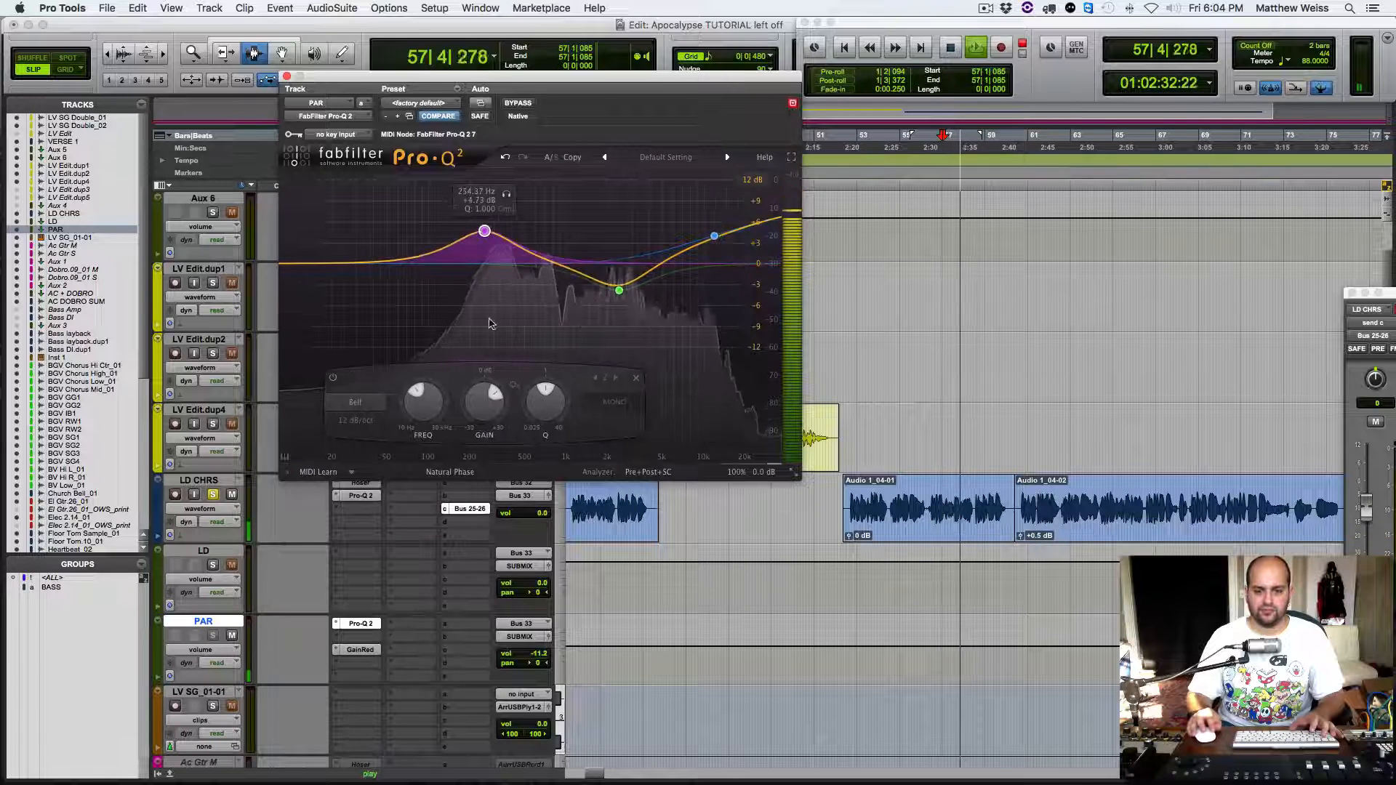
left_click_drag(546, 428, 547, 431)
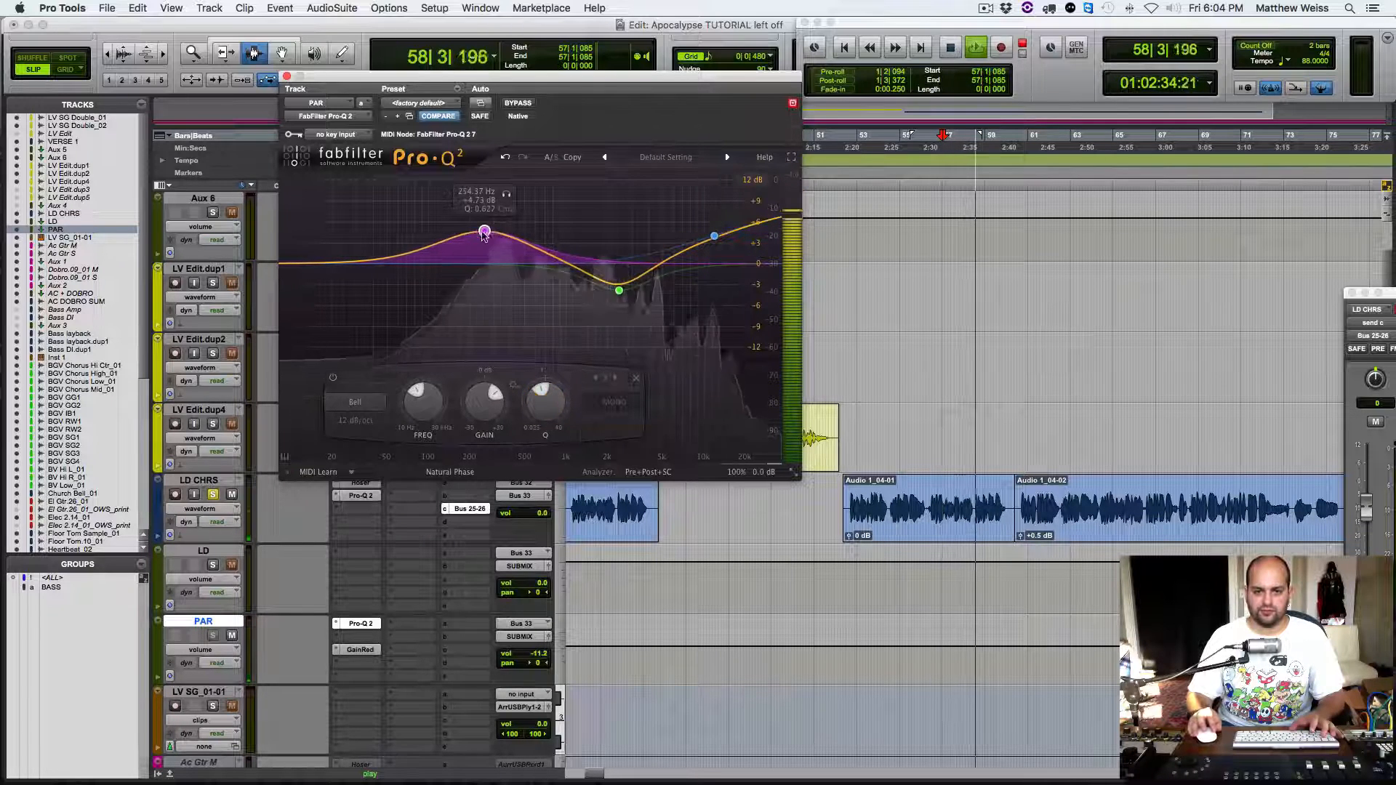
left_click_drag(485, 231, 481, 252)
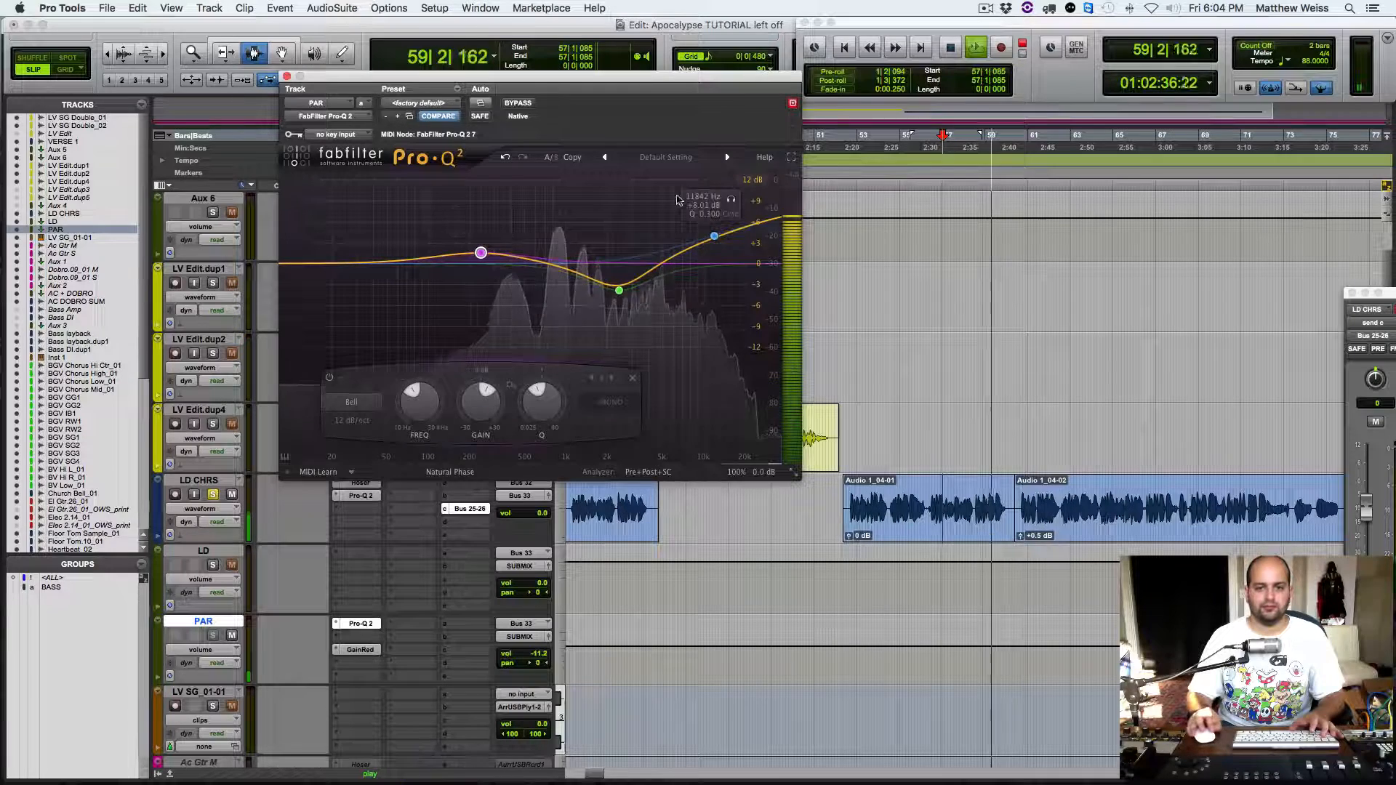
left_click_drag(714, 236, 683, 234)
key("space")
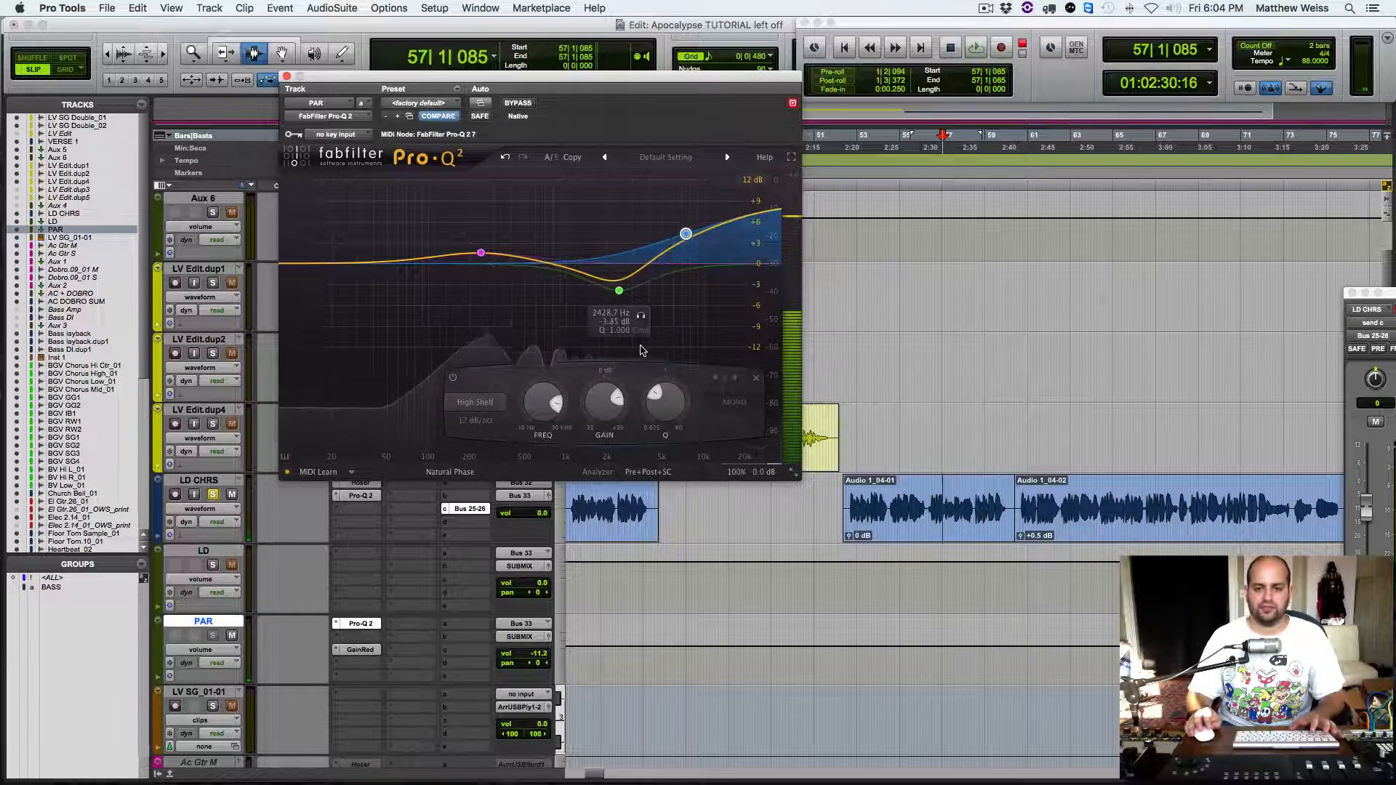
Step: Close the Pro-Q 2 window, compare PAR's EQ bypassed and active with LD soloed, and place the playback start late in bar 52
key("space")
left_click(286, 76)
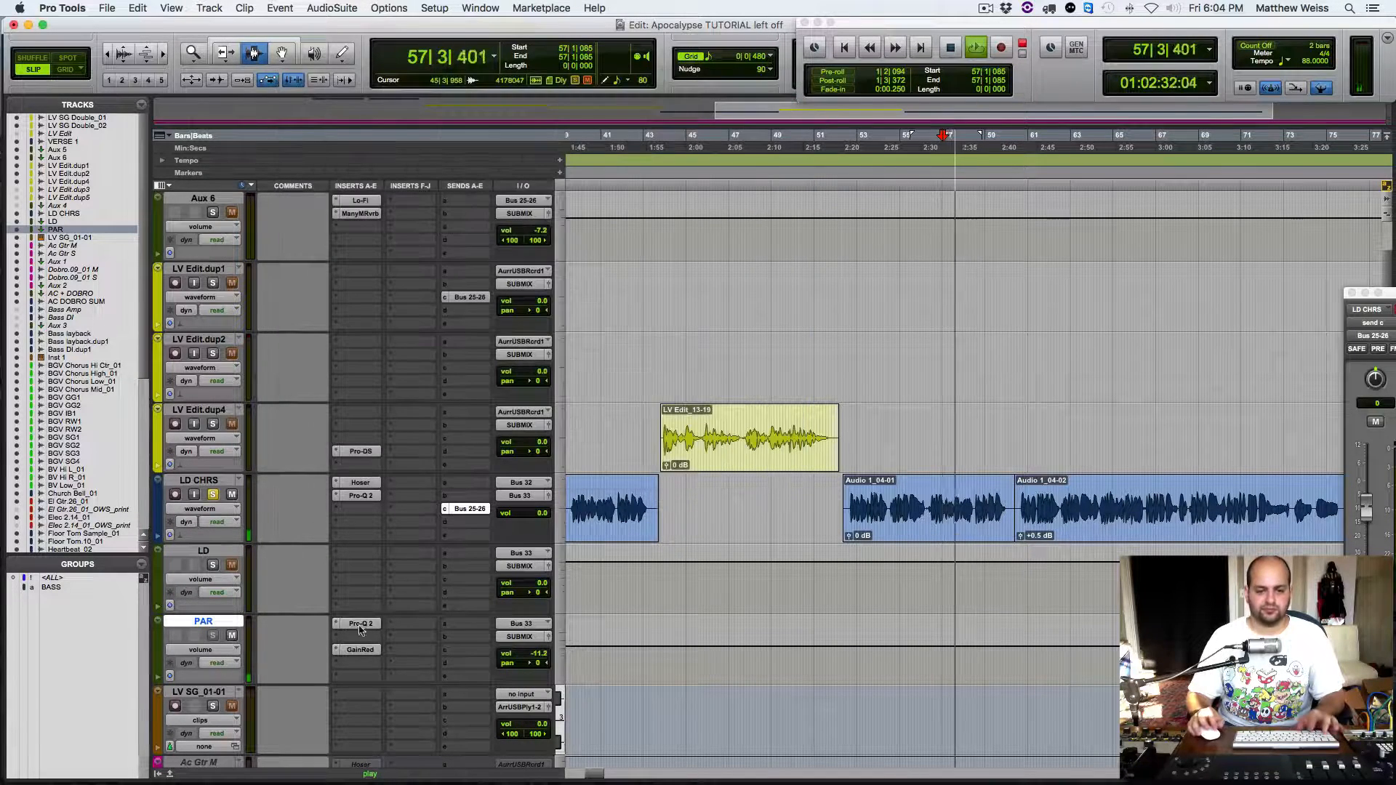
key("space")
key("space")
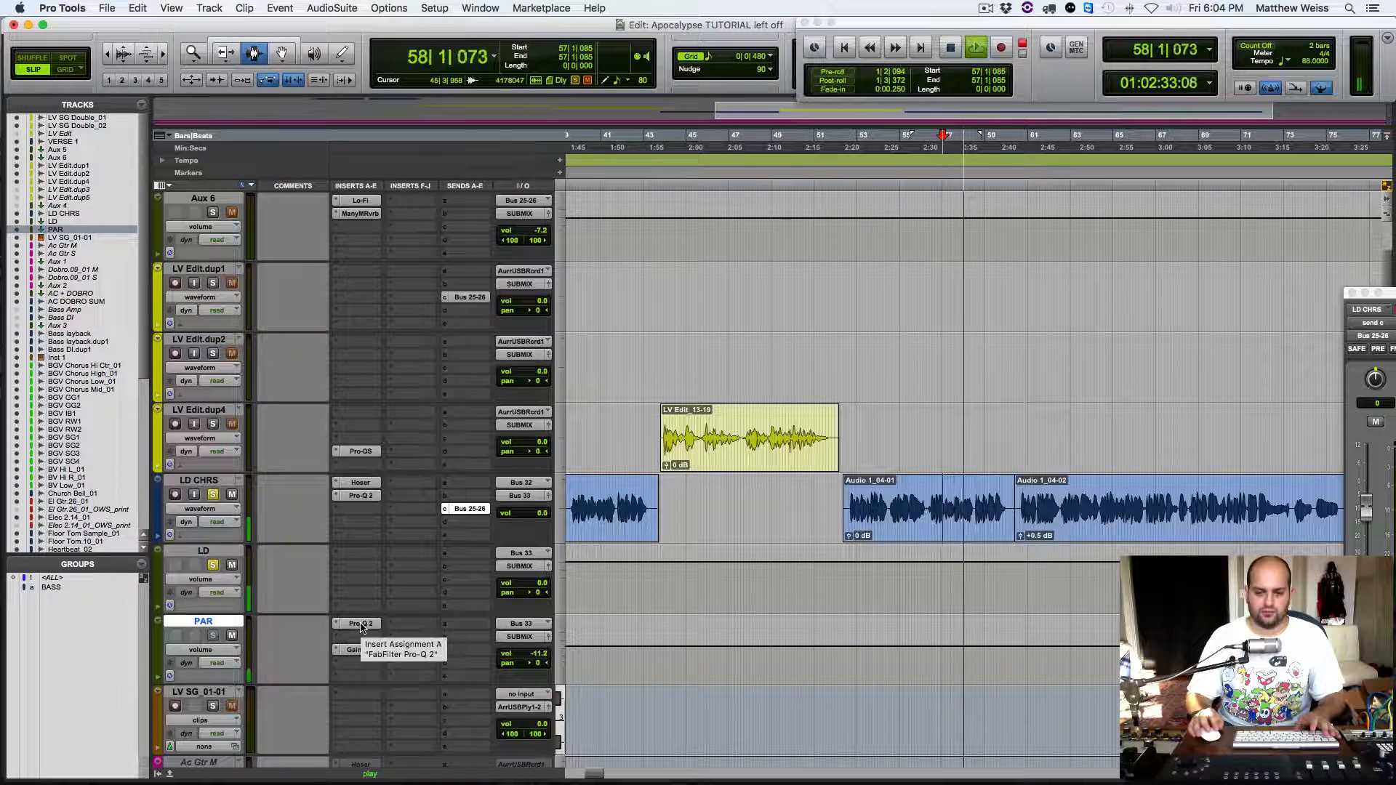
key("space")
key("space")
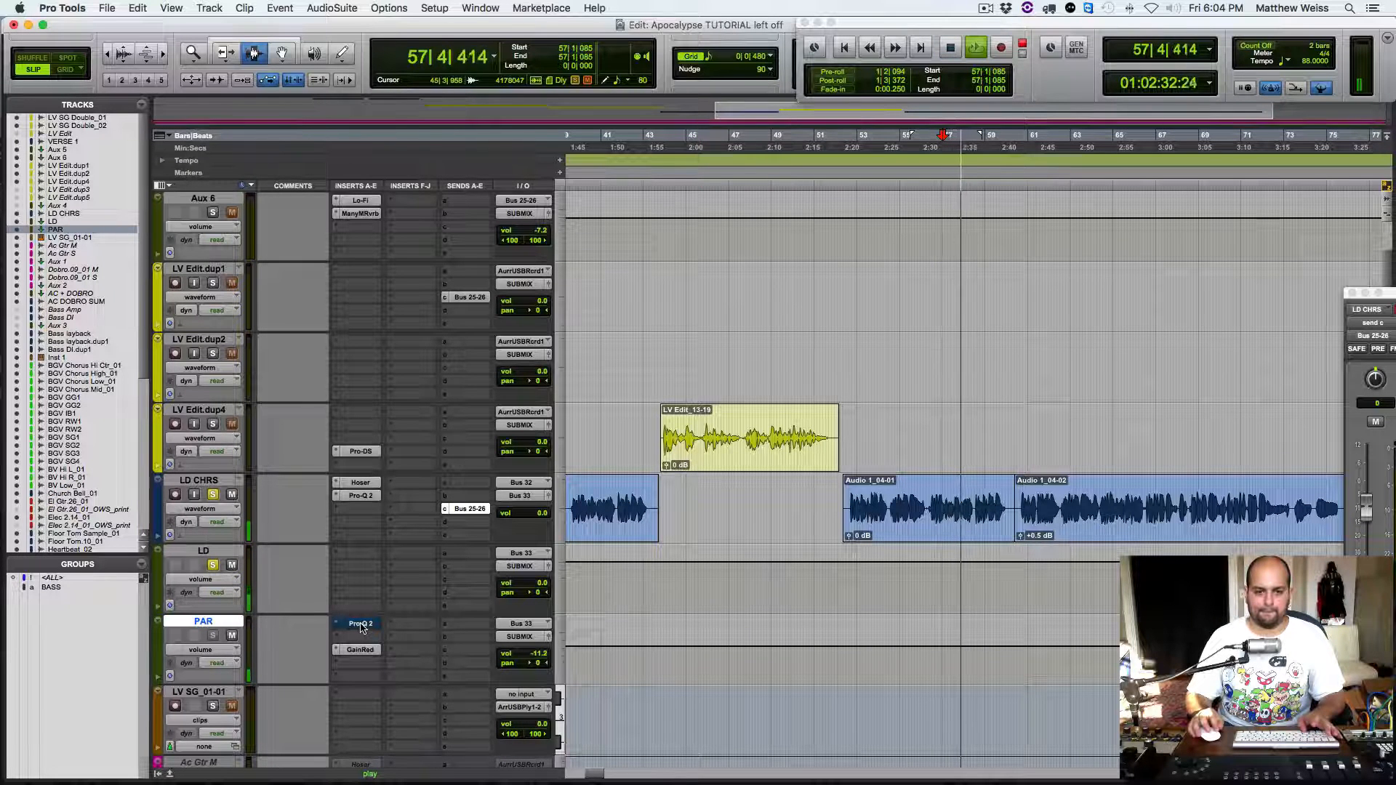
key("space")
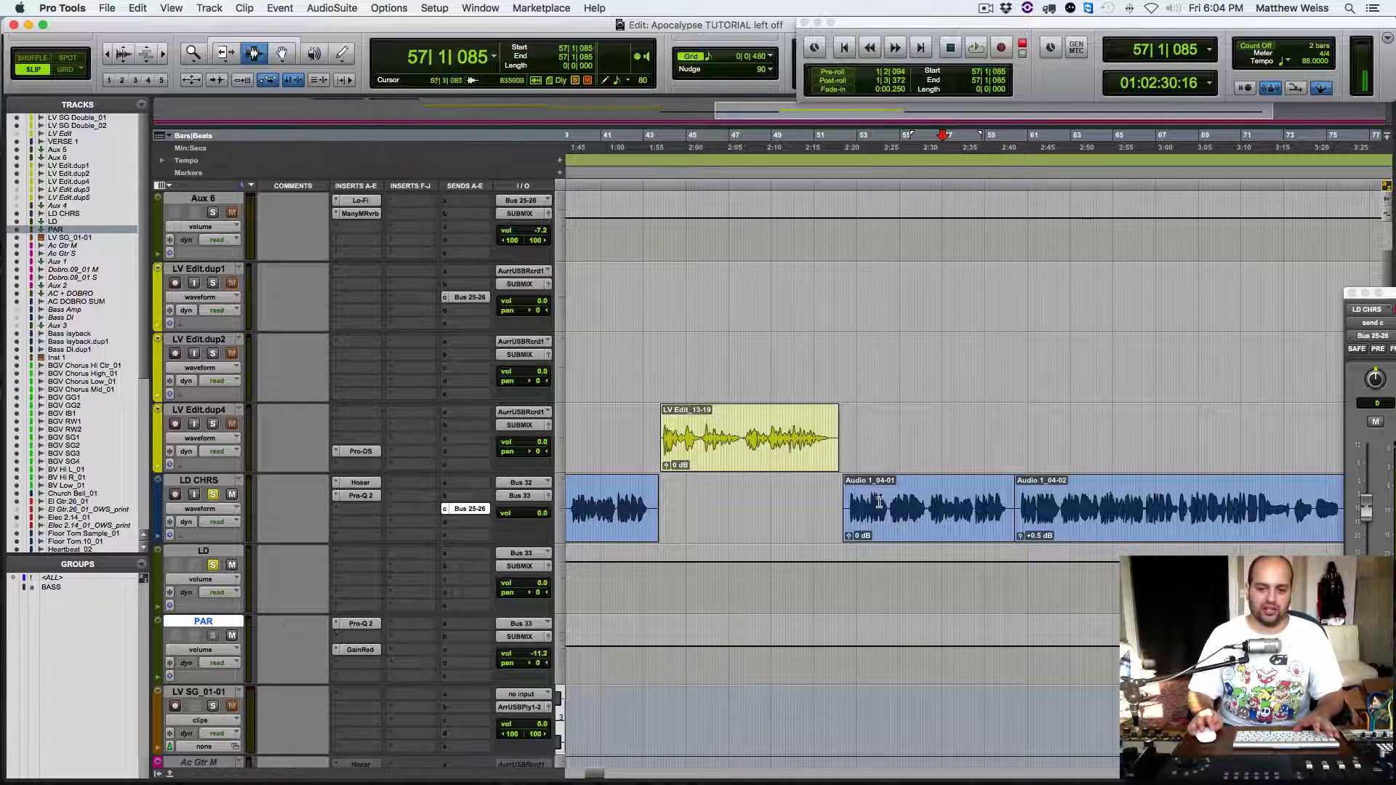
left_click(853, 505)
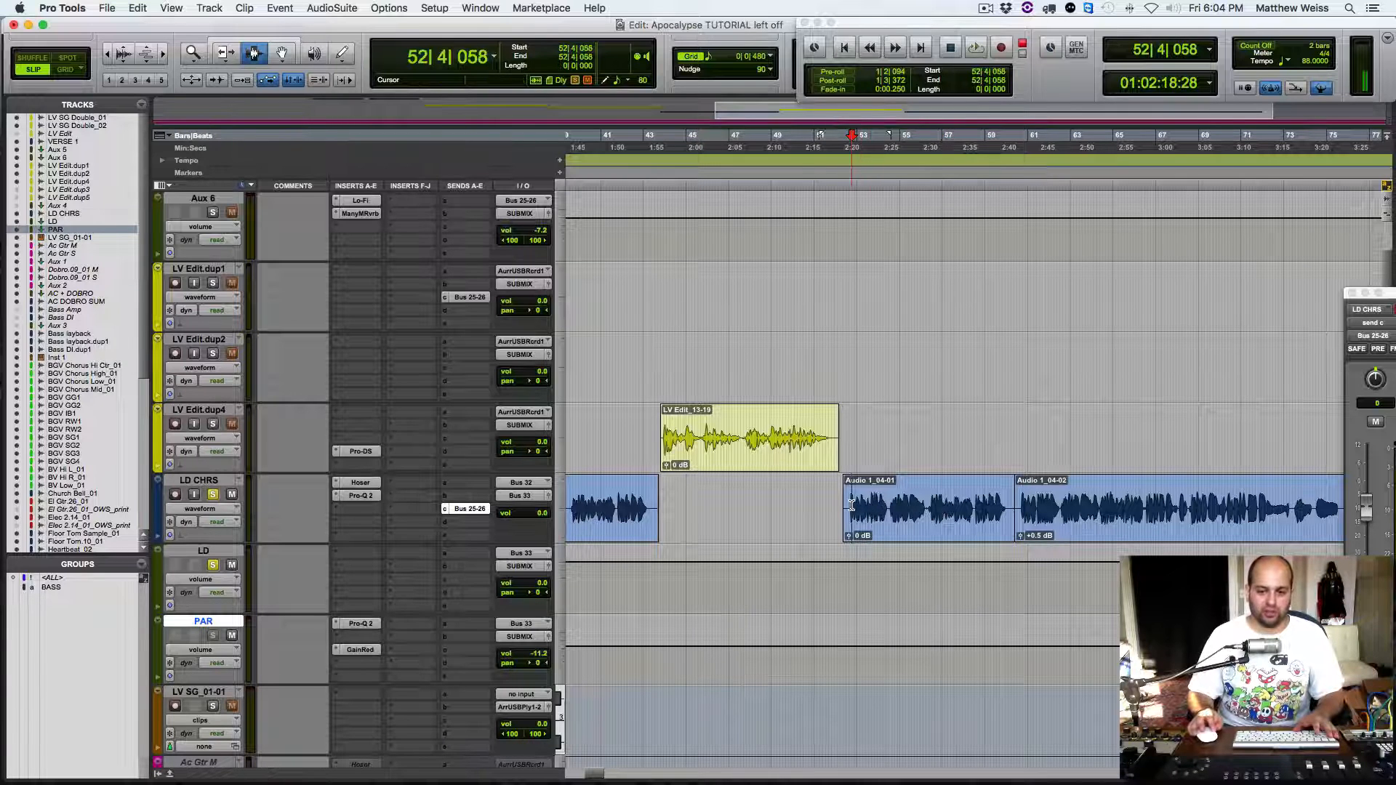
Step: Slightly lower the high-shelf boost in PAR's Pro-Q 2 and audition the soloed vocal from late in bar 52
left_click(357, 624)
left_click_drag(687, 235, 687, 251)
key("space")
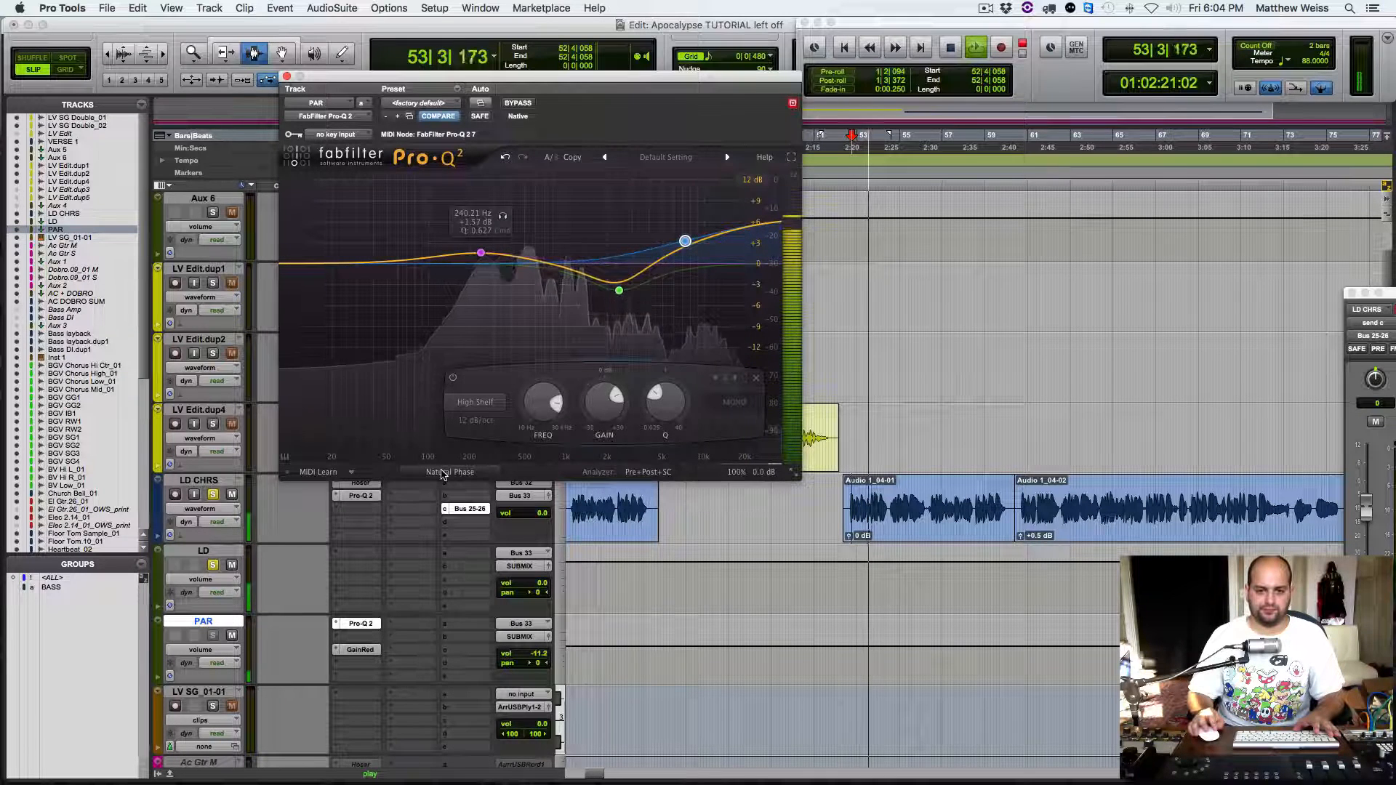
mouse_move(442, 474)
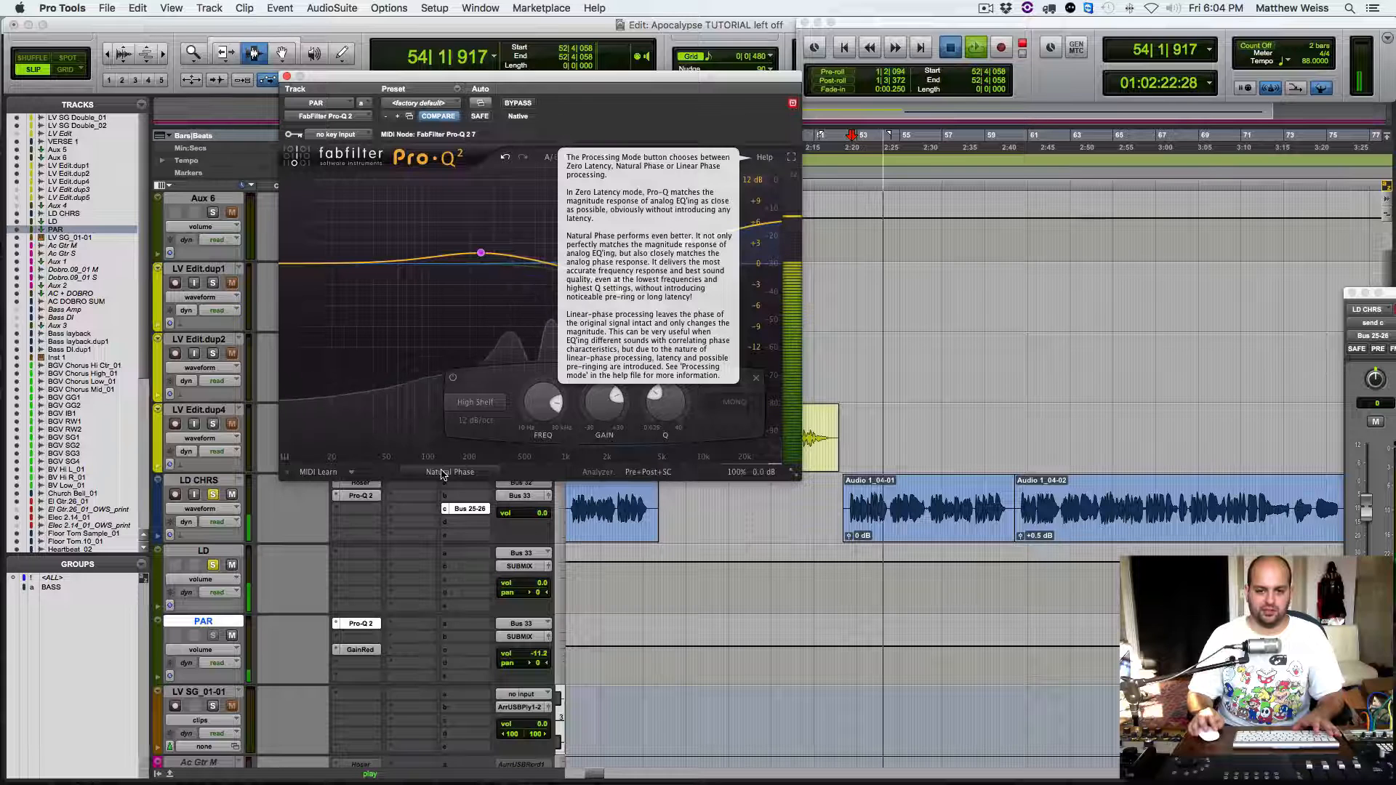
key("space")
Step: Switch PAR's Pro-Q 2 processing to Linear Phase and audition the soloed lead vocal with it
left_click(441, 472)
left_click(436, 518)
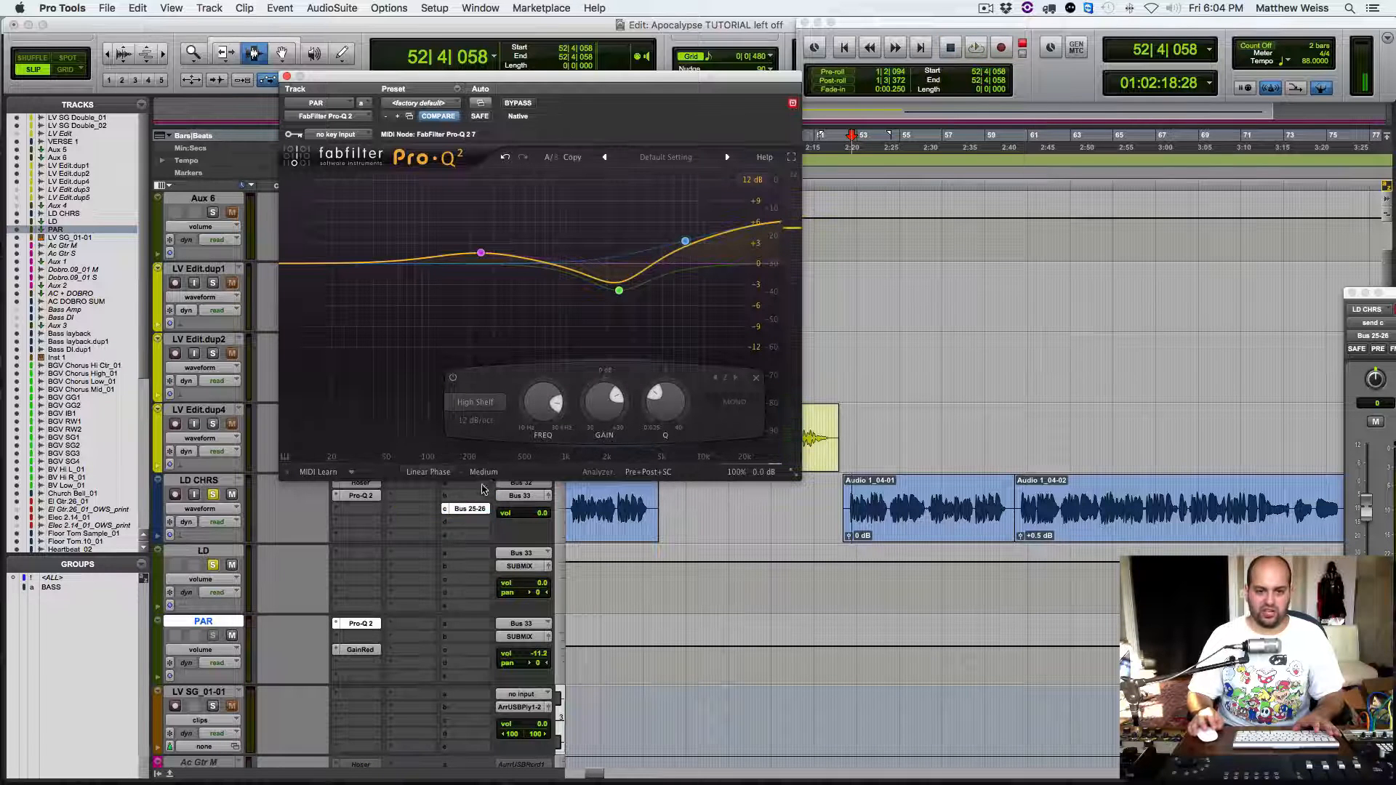
key("space")
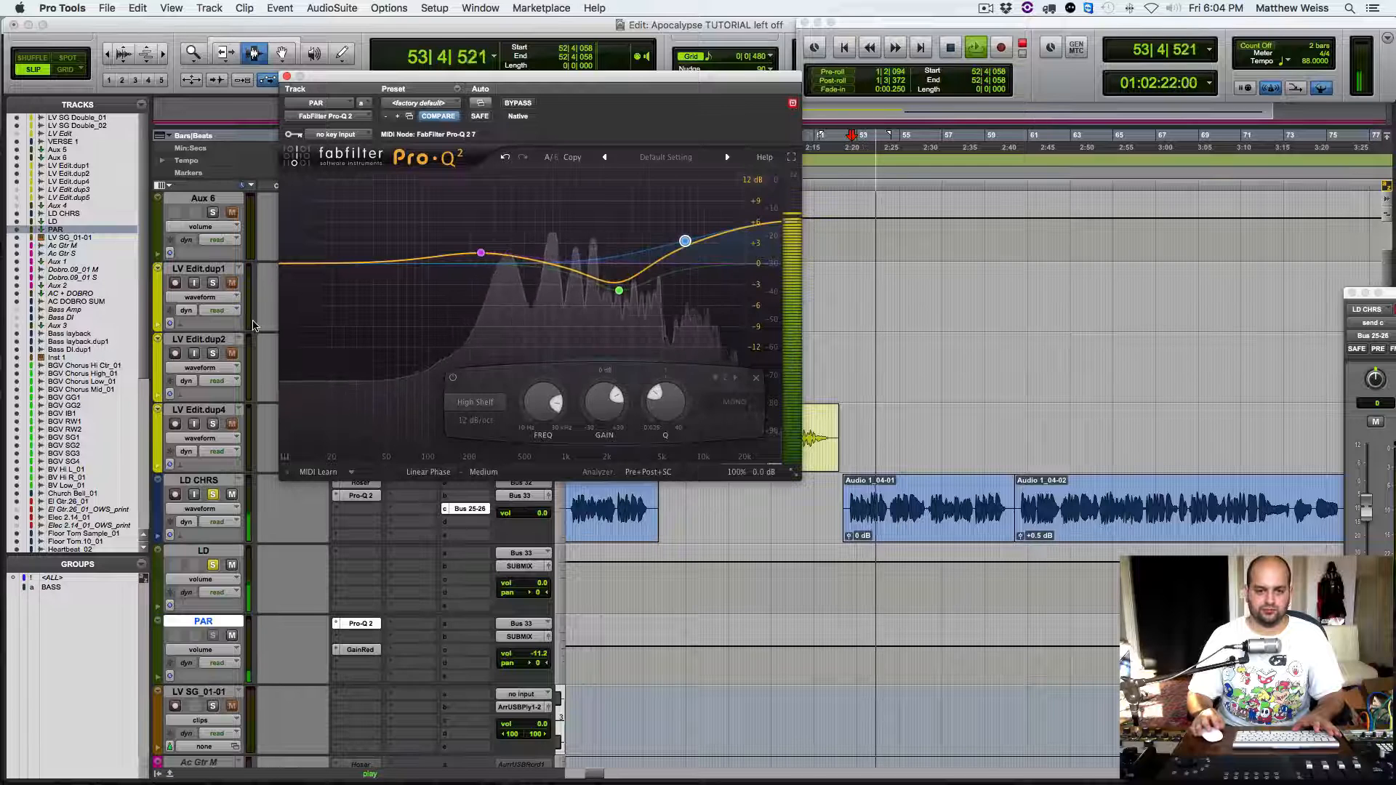
key("space")
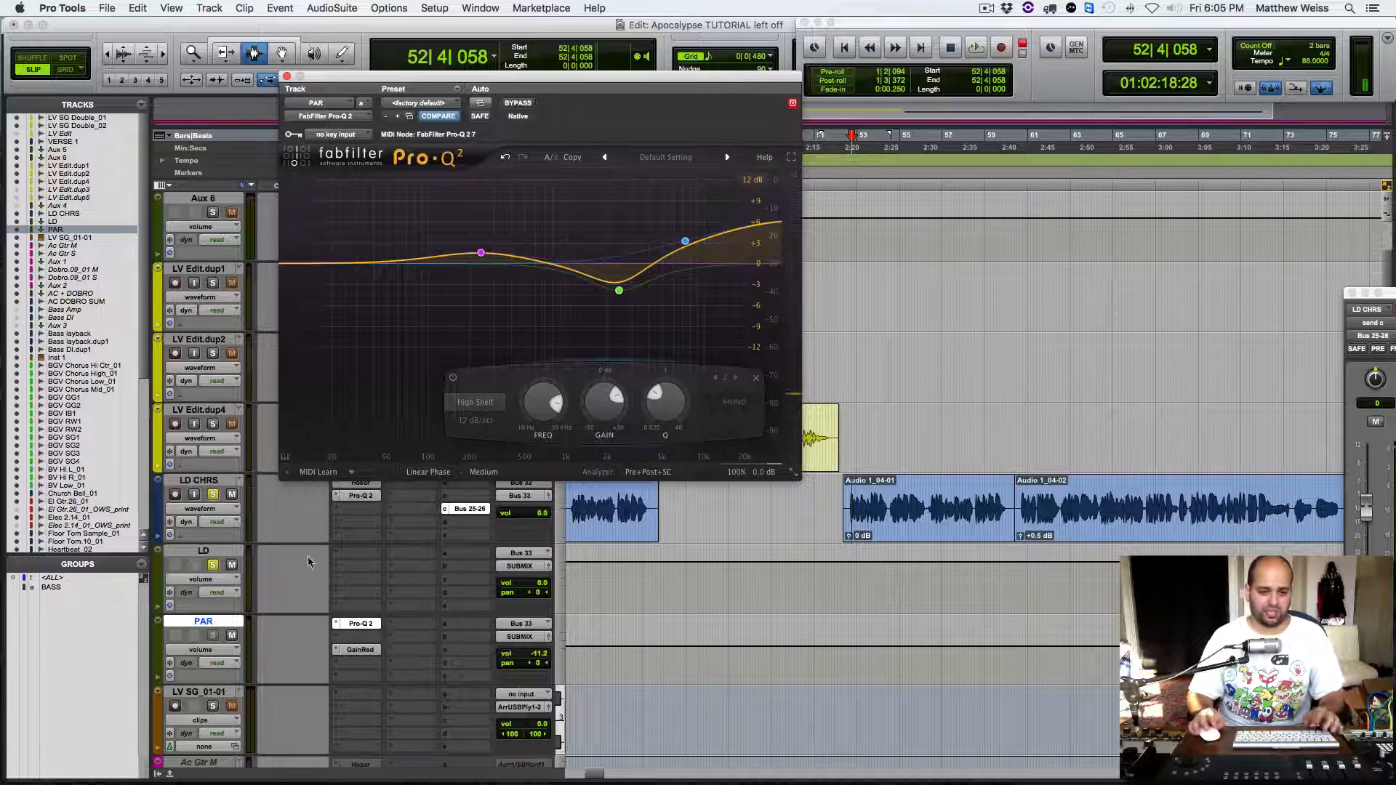
Step: Unsolo LD CHRS and LD, and audition PAR's Pro-Q 2 in Natural Phase with a slightly lower high shelf in the full mix
left_click(213, 495)
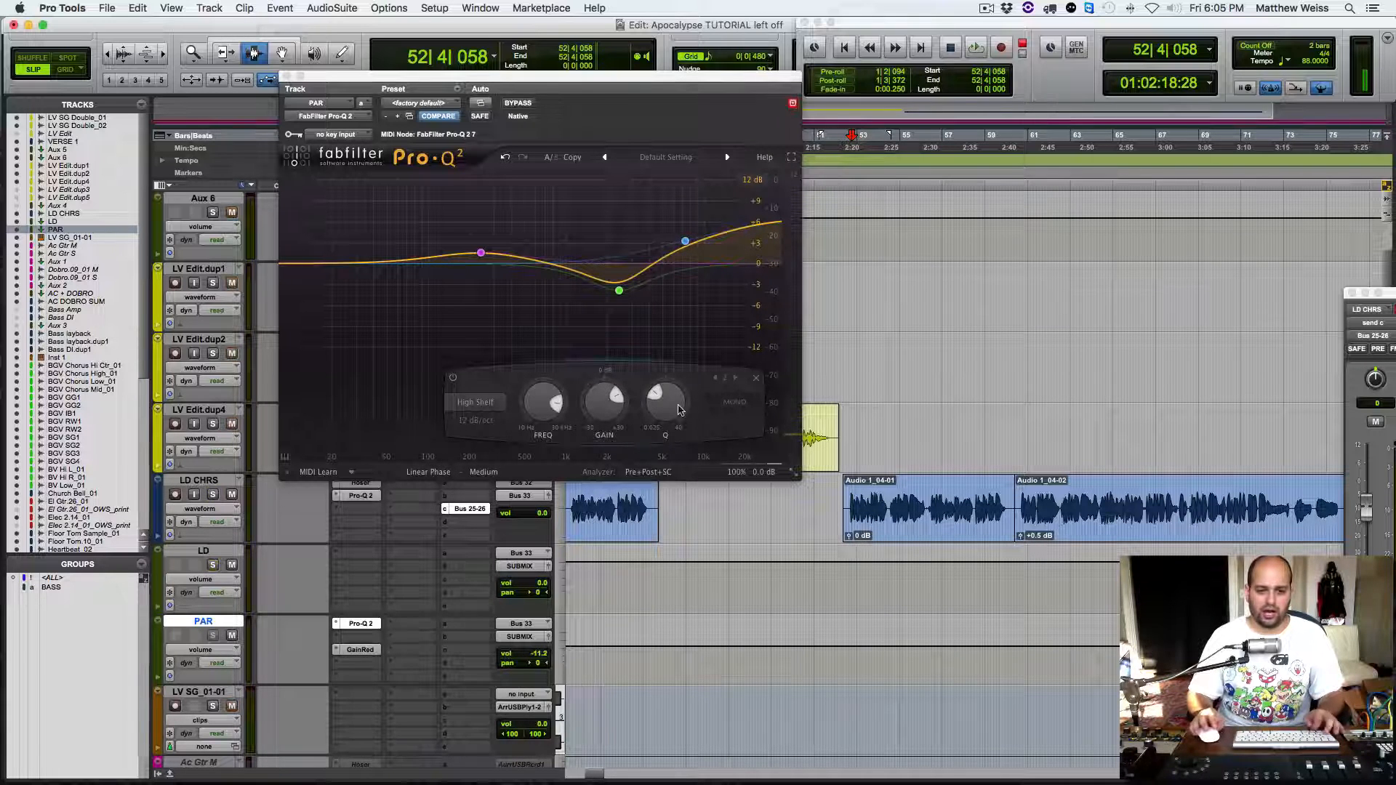
left_click(440, 473)
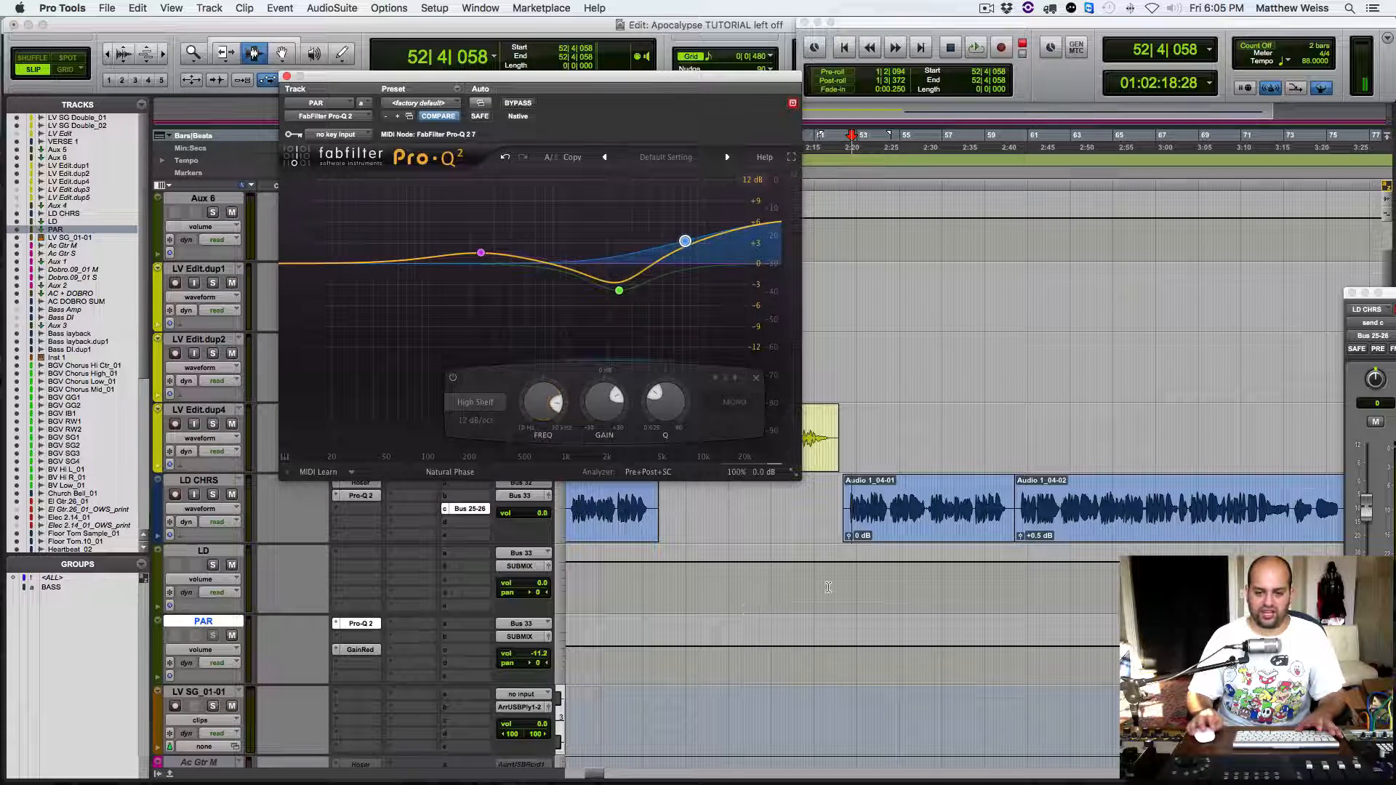
key("space")
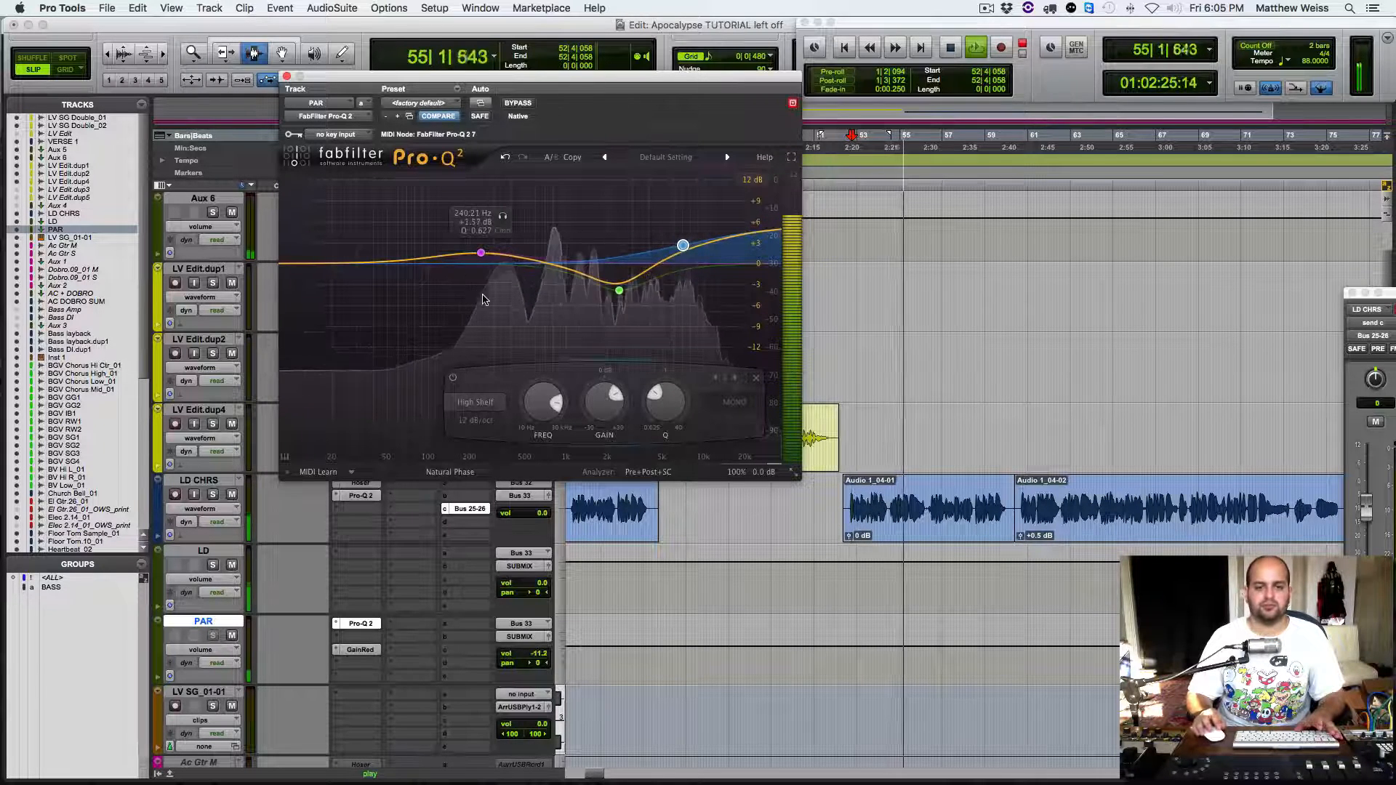
key("space")
Step: Compare the full mix with PAR's Pro-Q 2 bypassed and active, playing each from late in bar 52
left_click(517, 105)
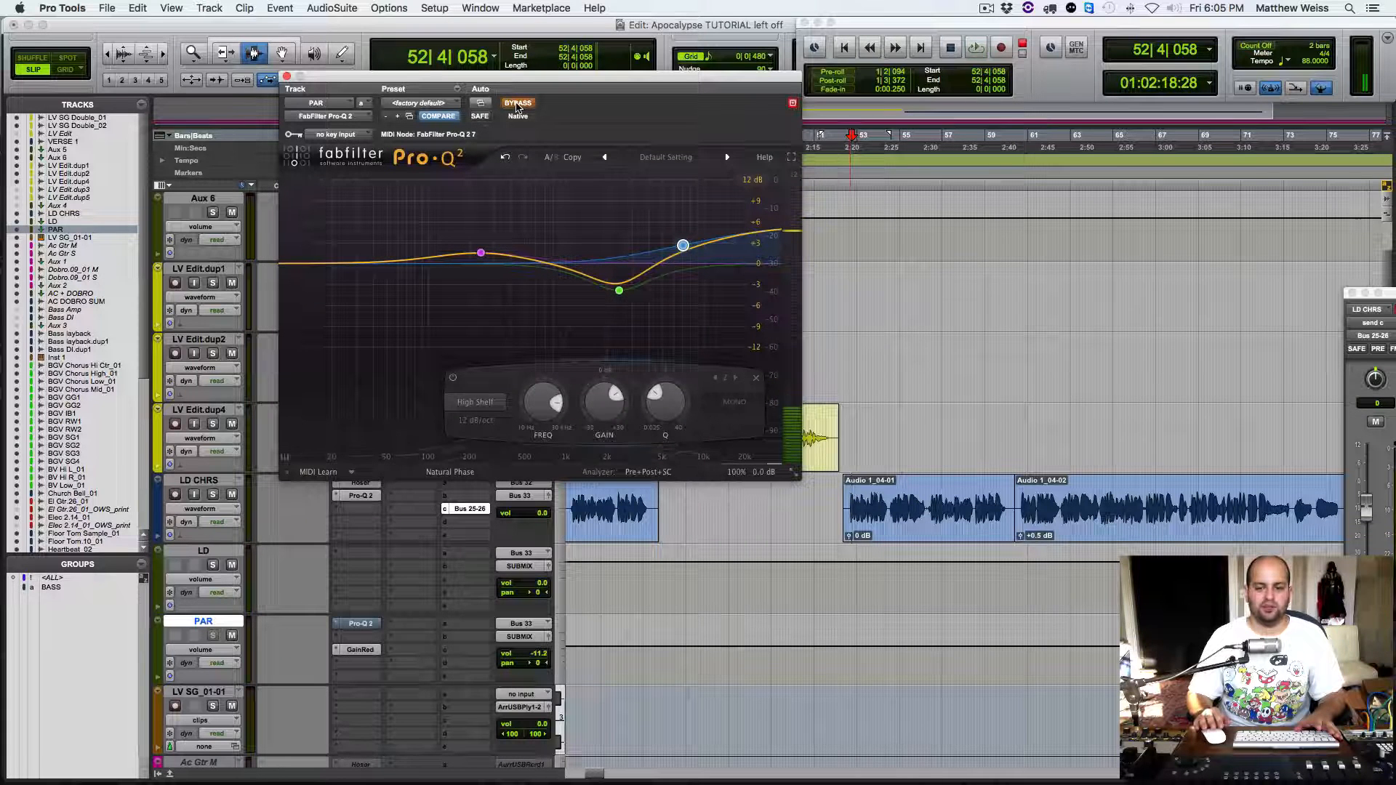
key("space")
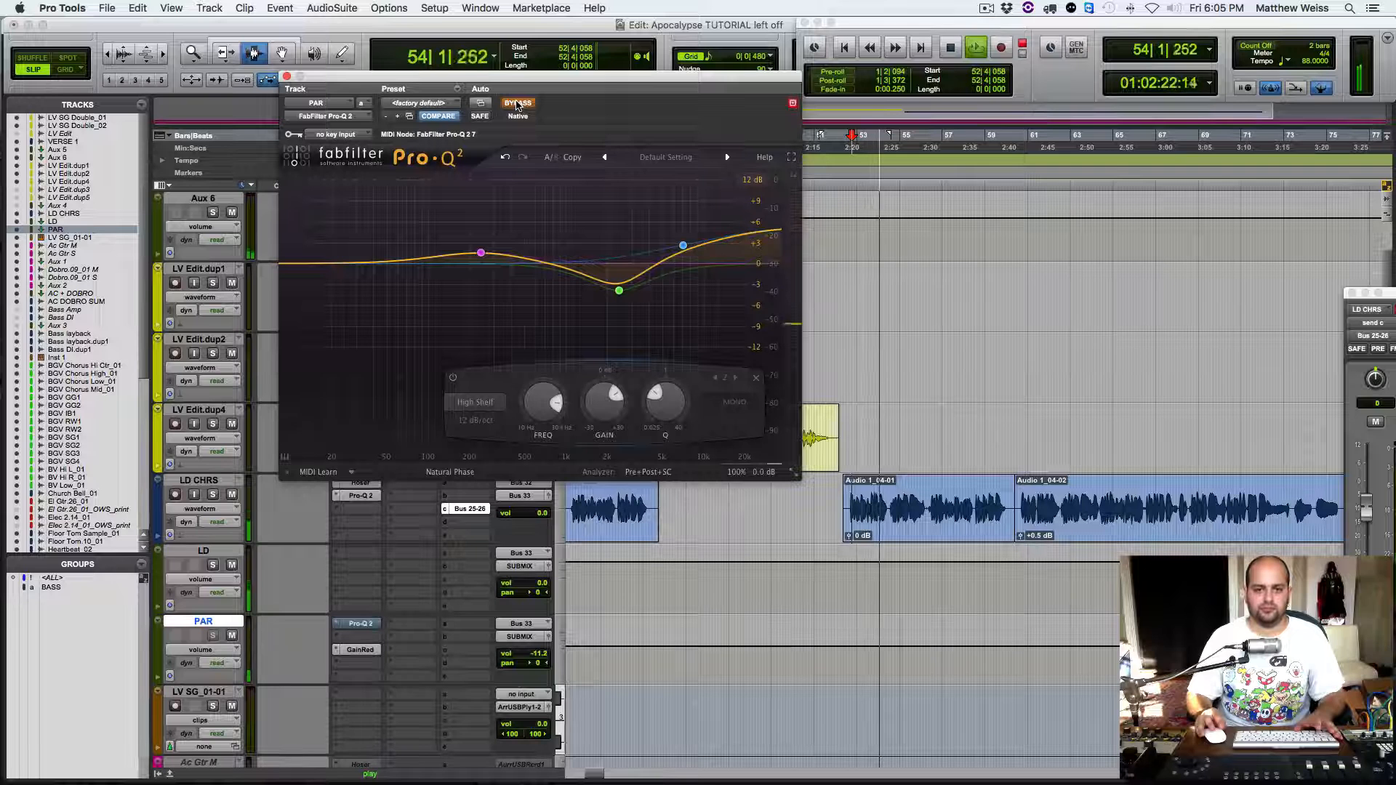
key("space")
key("space")
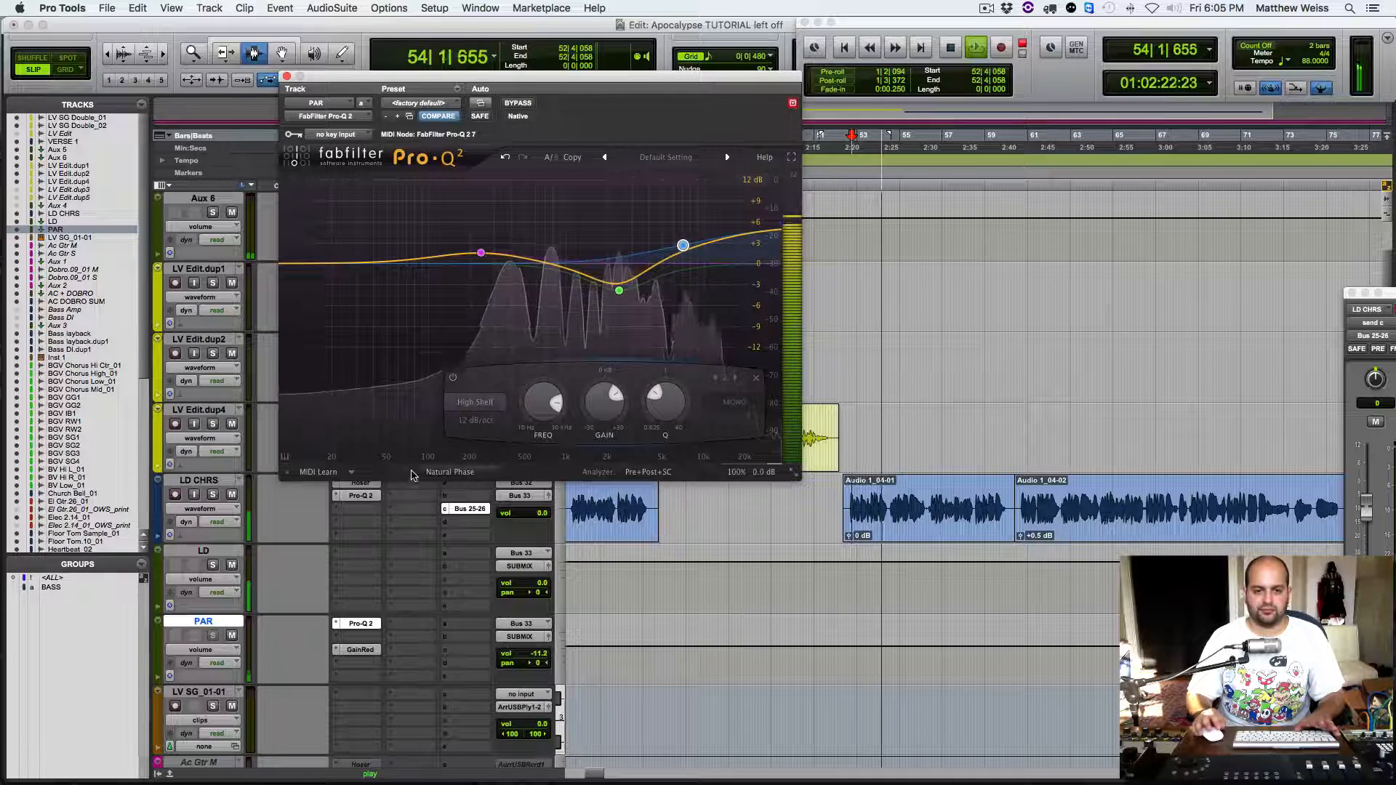
key("space")
Step: Set PAR's Pro-Q 2 processing to Linear Phase and reduce the high-shelf boost further while auditioning the mix
left_click(448, 476)
left_click(451, 517)
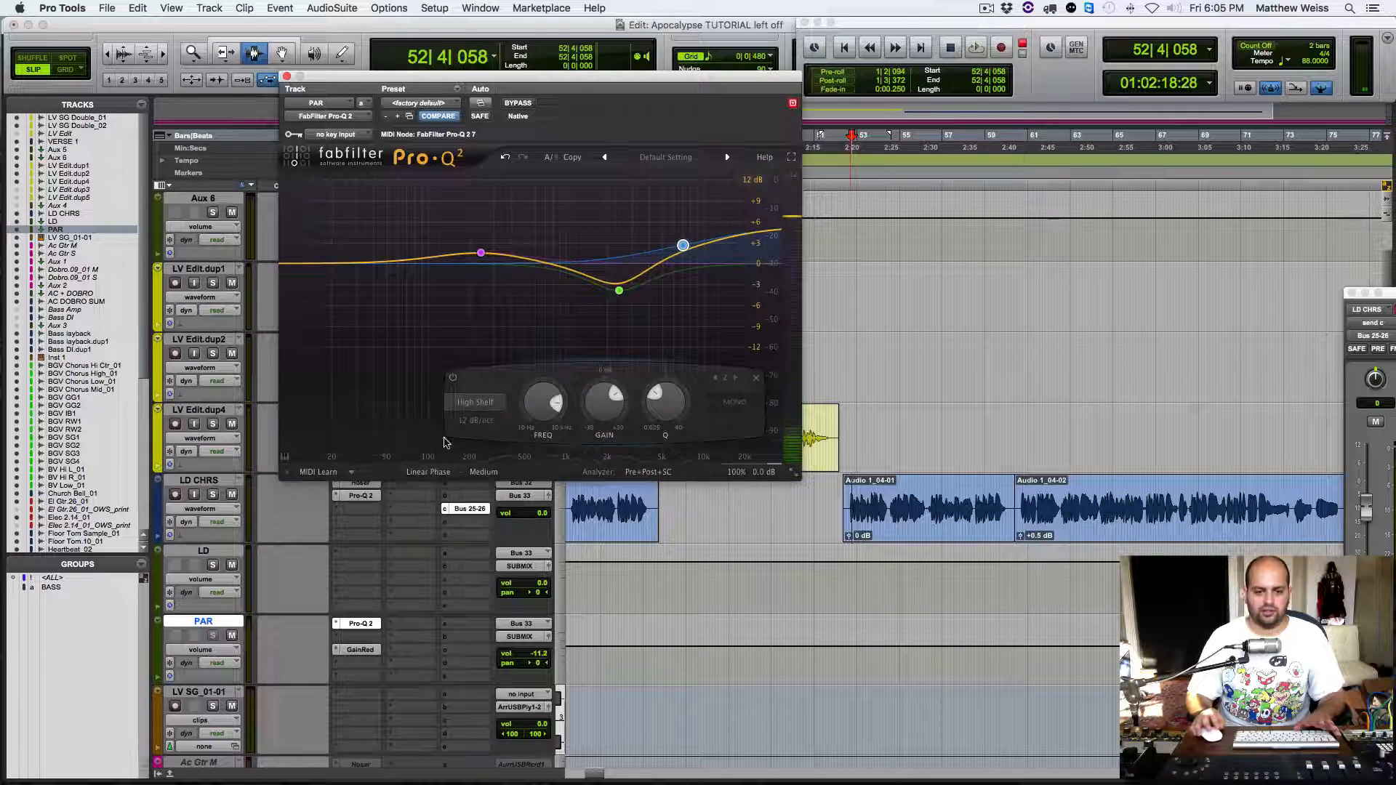
key("space")
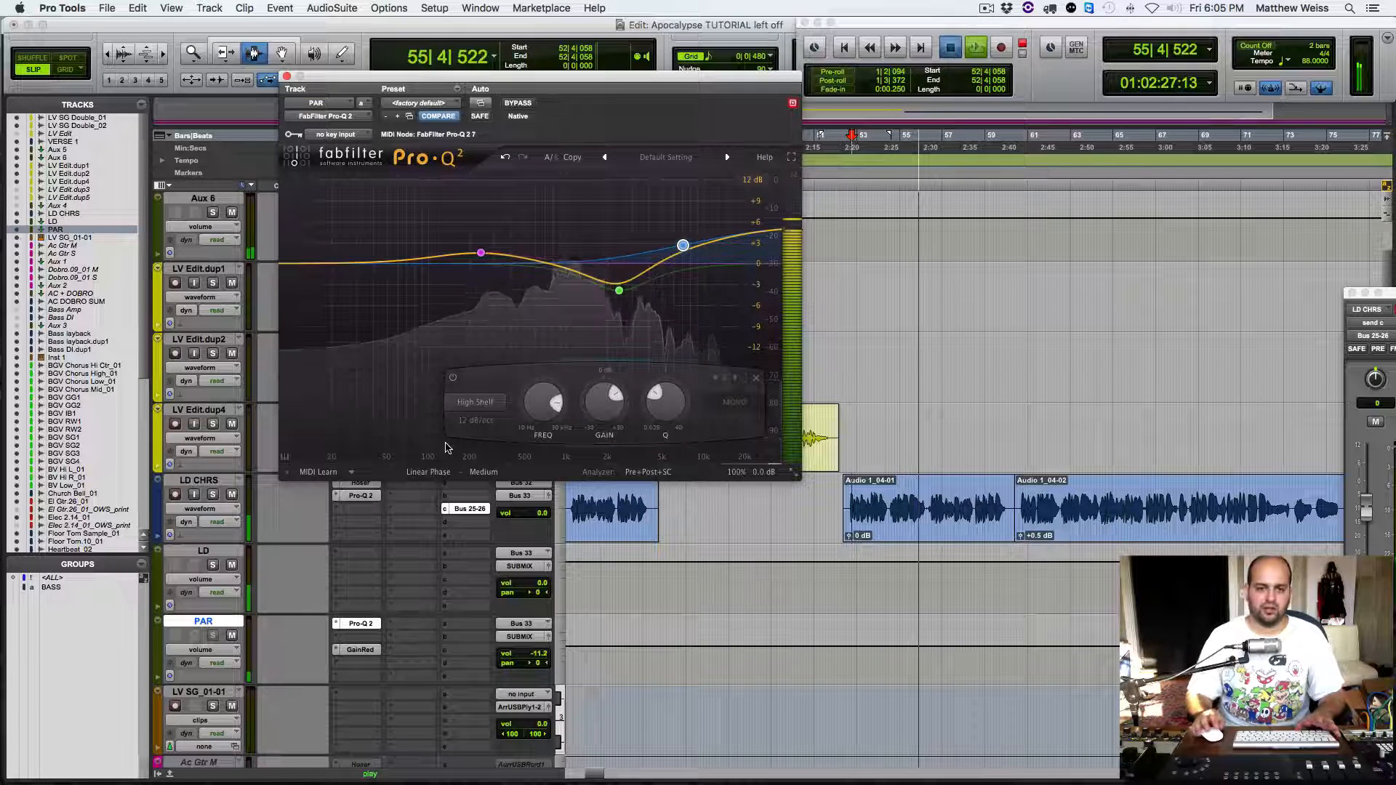
key("space")
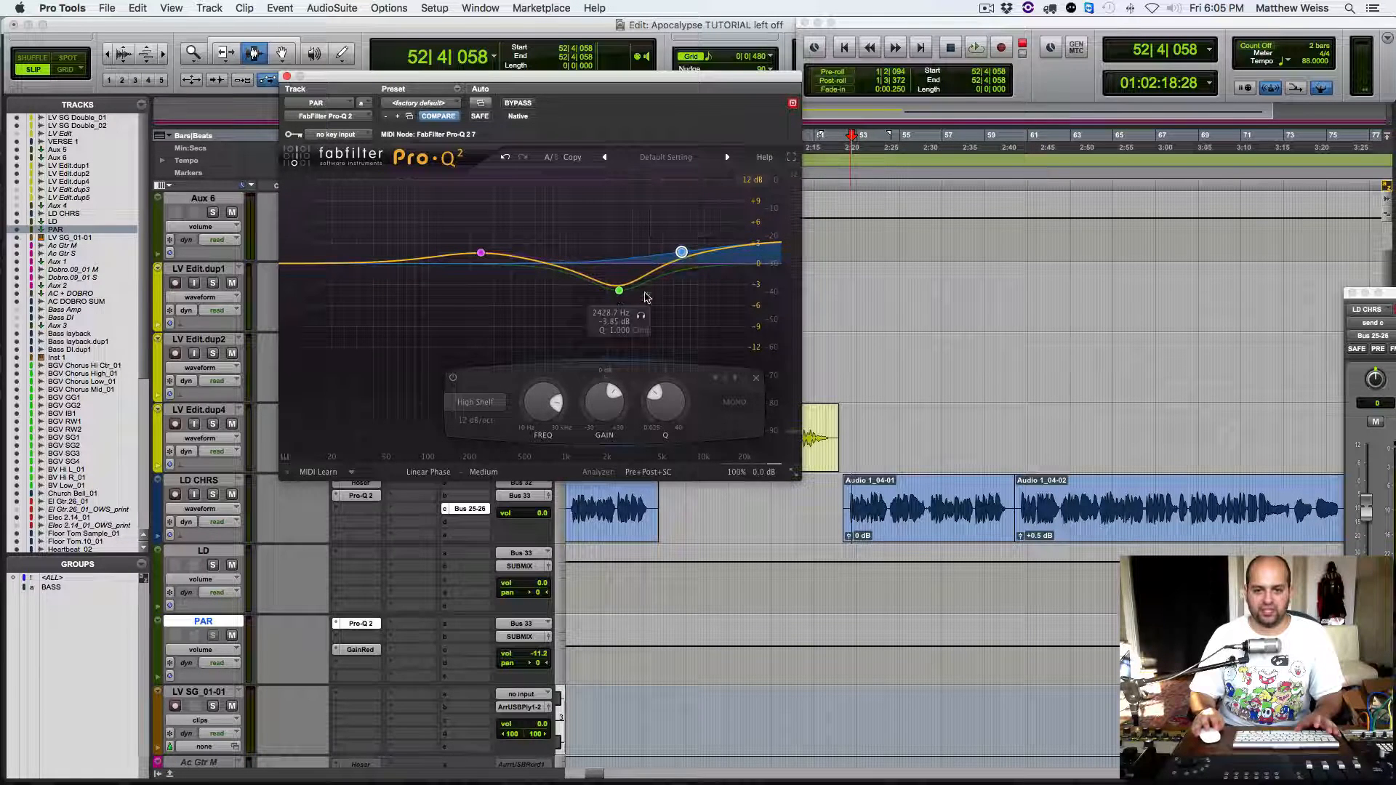
Step: Ease the 2.4 kHz bell cut to about 2.8 dB and the 240 Hz boost to about 1.05 dB, and start playback
left_click(618, 291)
left_click_drag(620, 289, 619, 286)
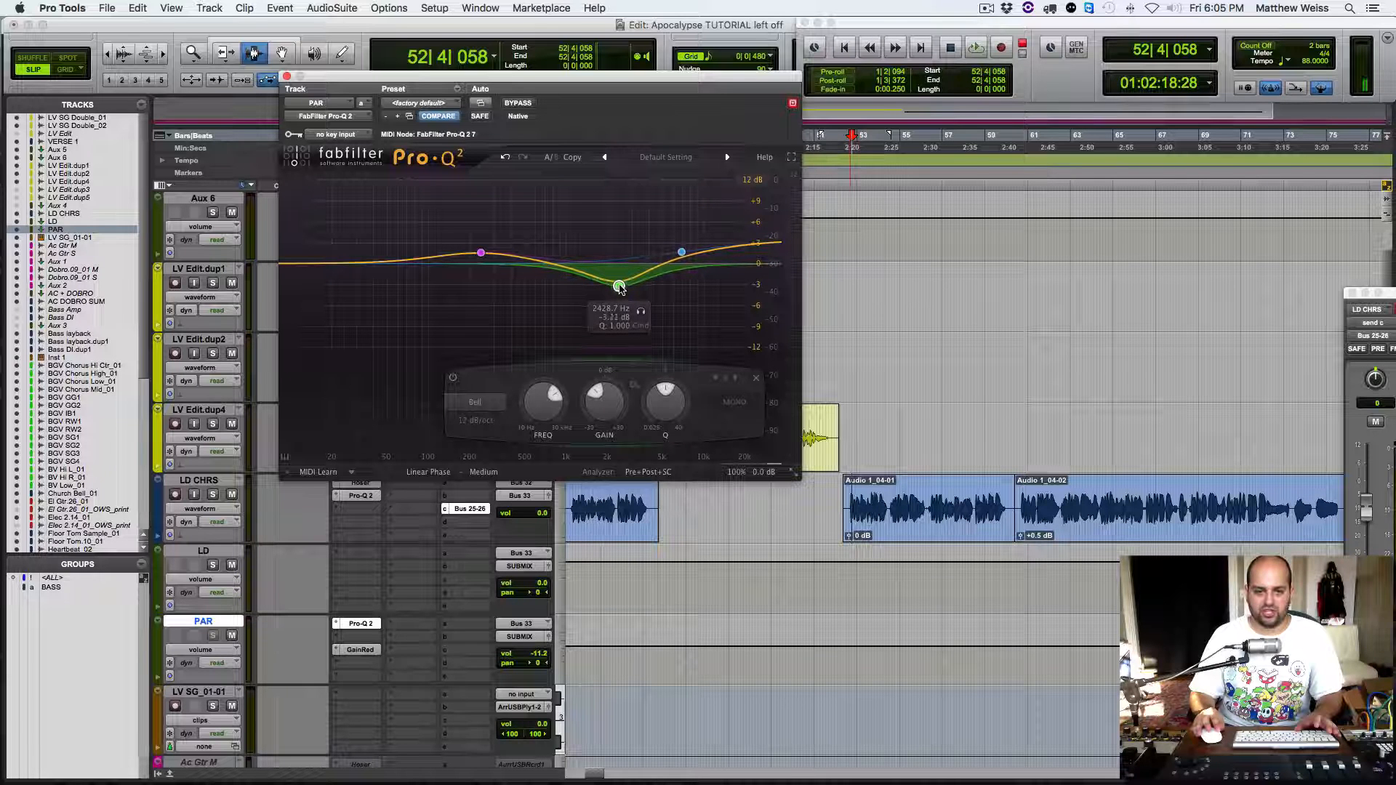
left_click(481, 253)
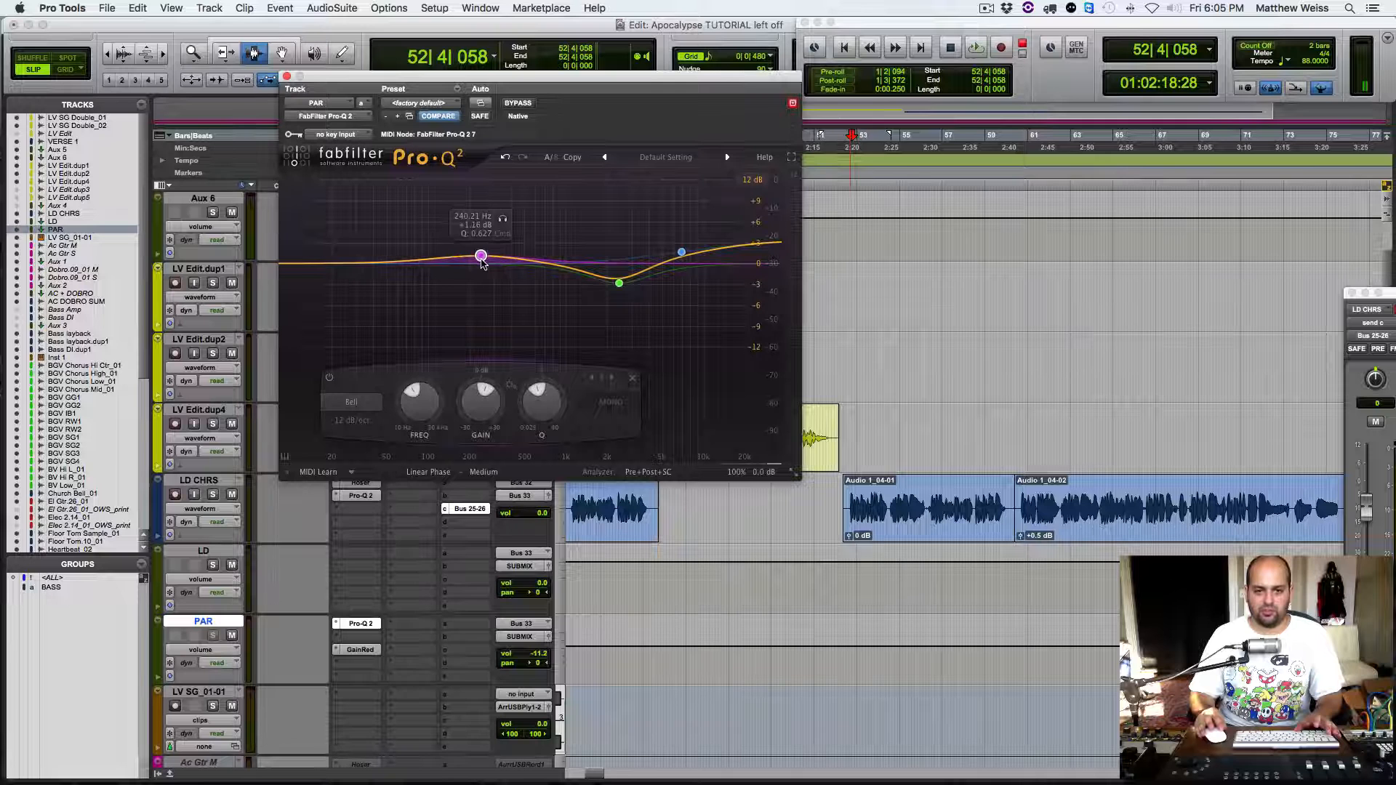
key("space")
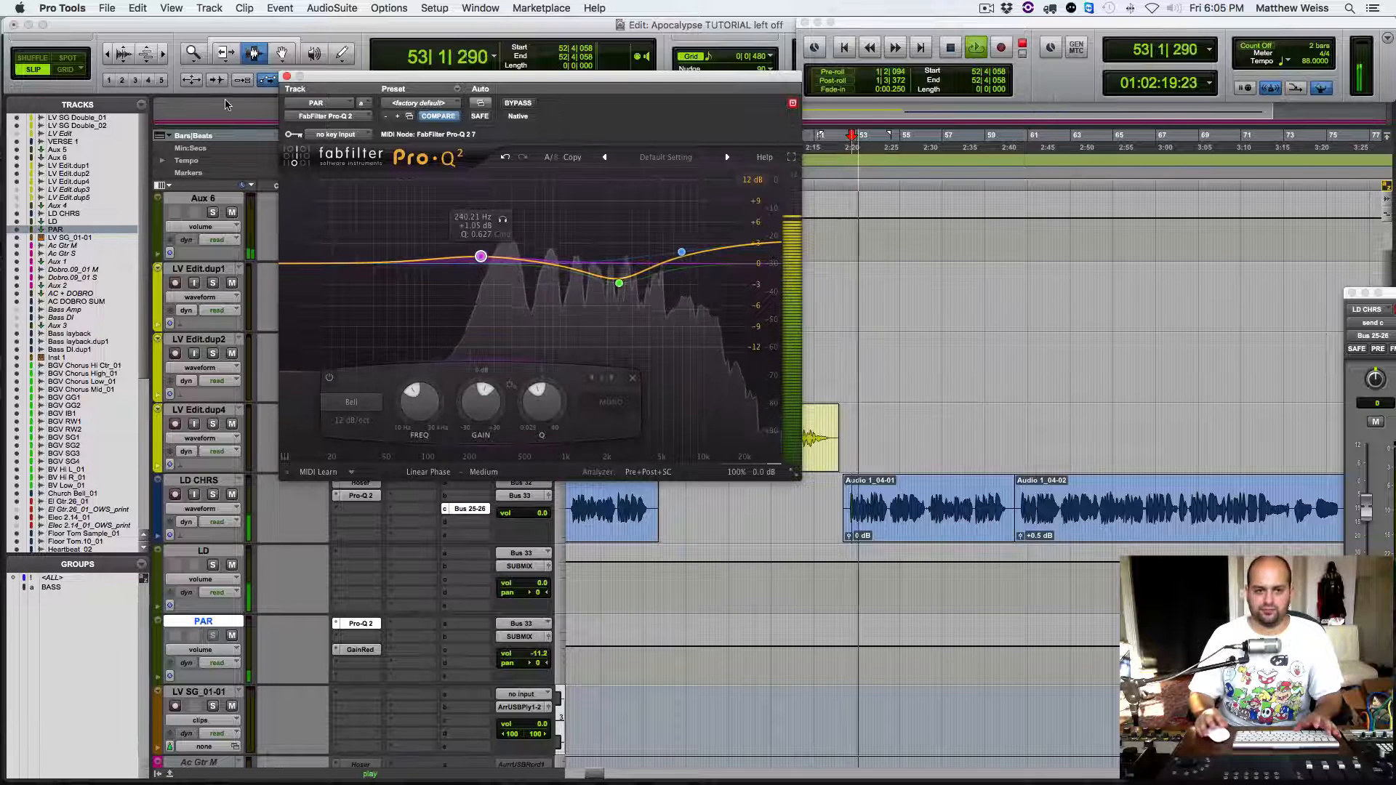
Step: Close PAR's Pro-Q 2 window, lower the PAR track volume to -13.8 dB, and replay the chorus
left_click(286, 77)
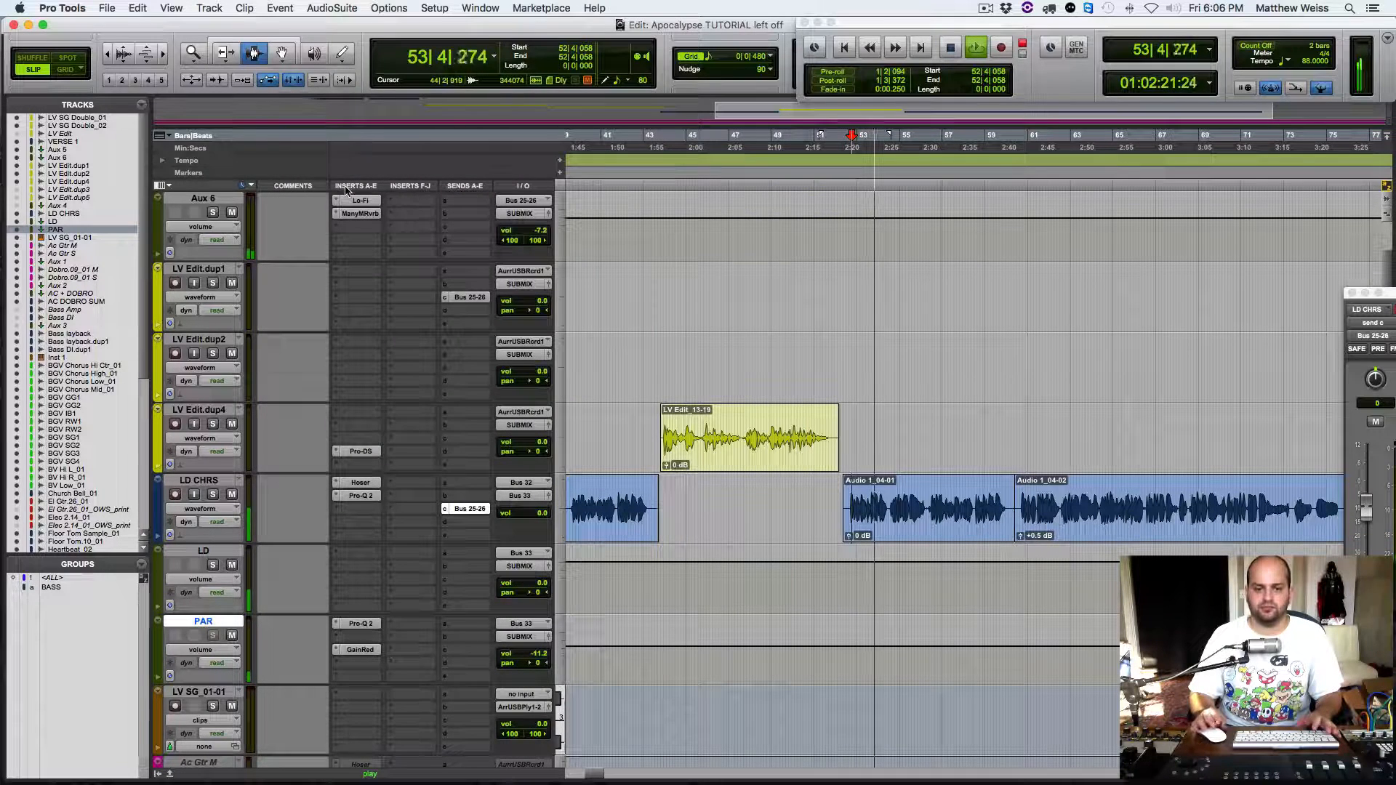
key("space")
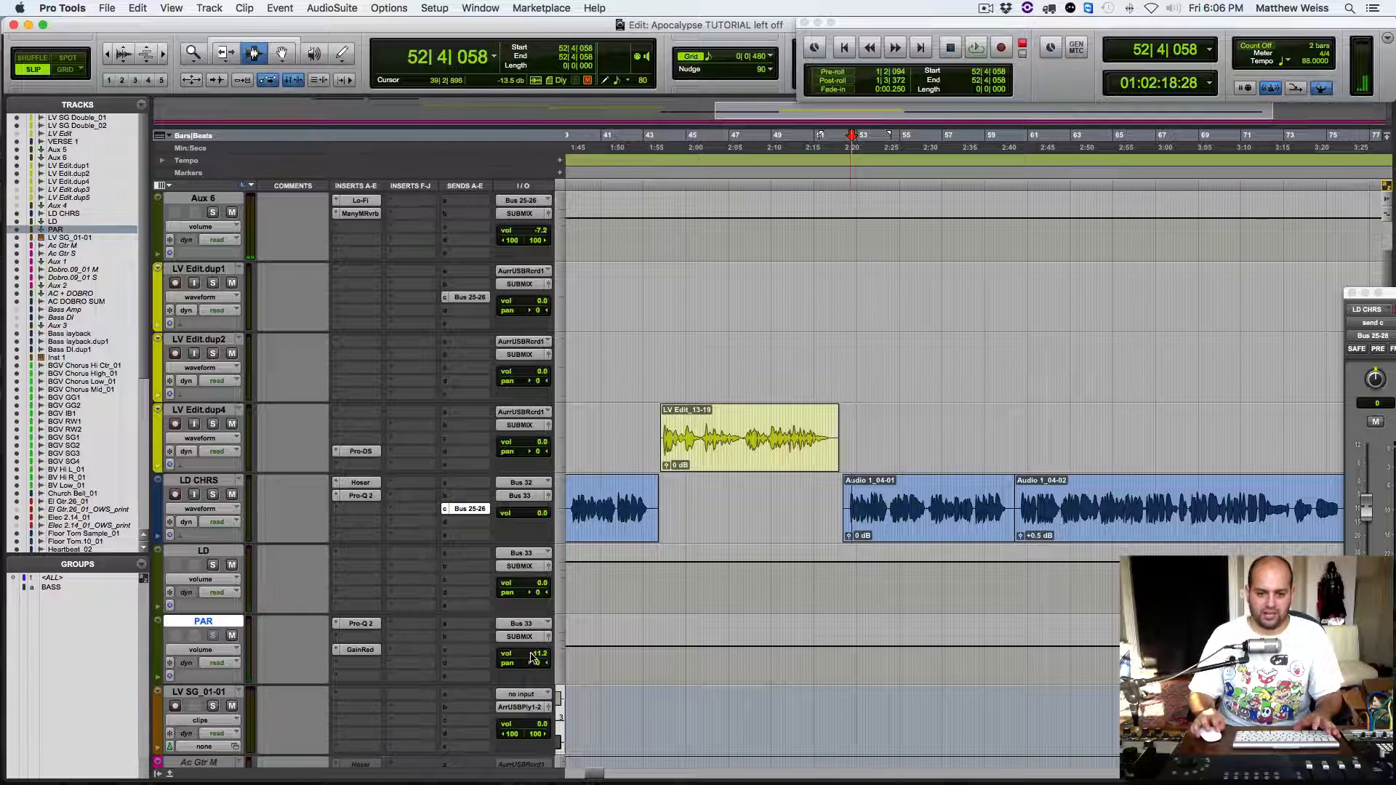
left_click(530, 656)
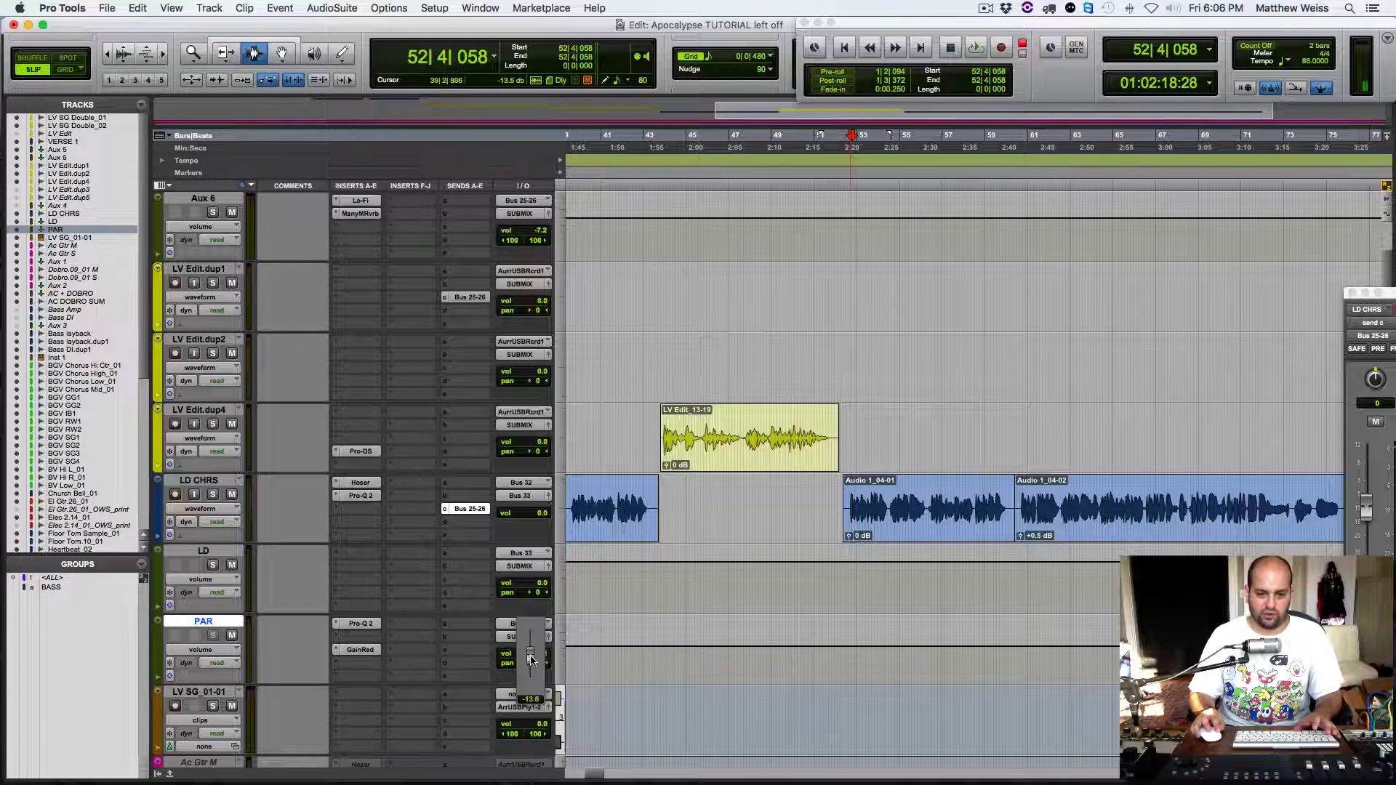
key("space")
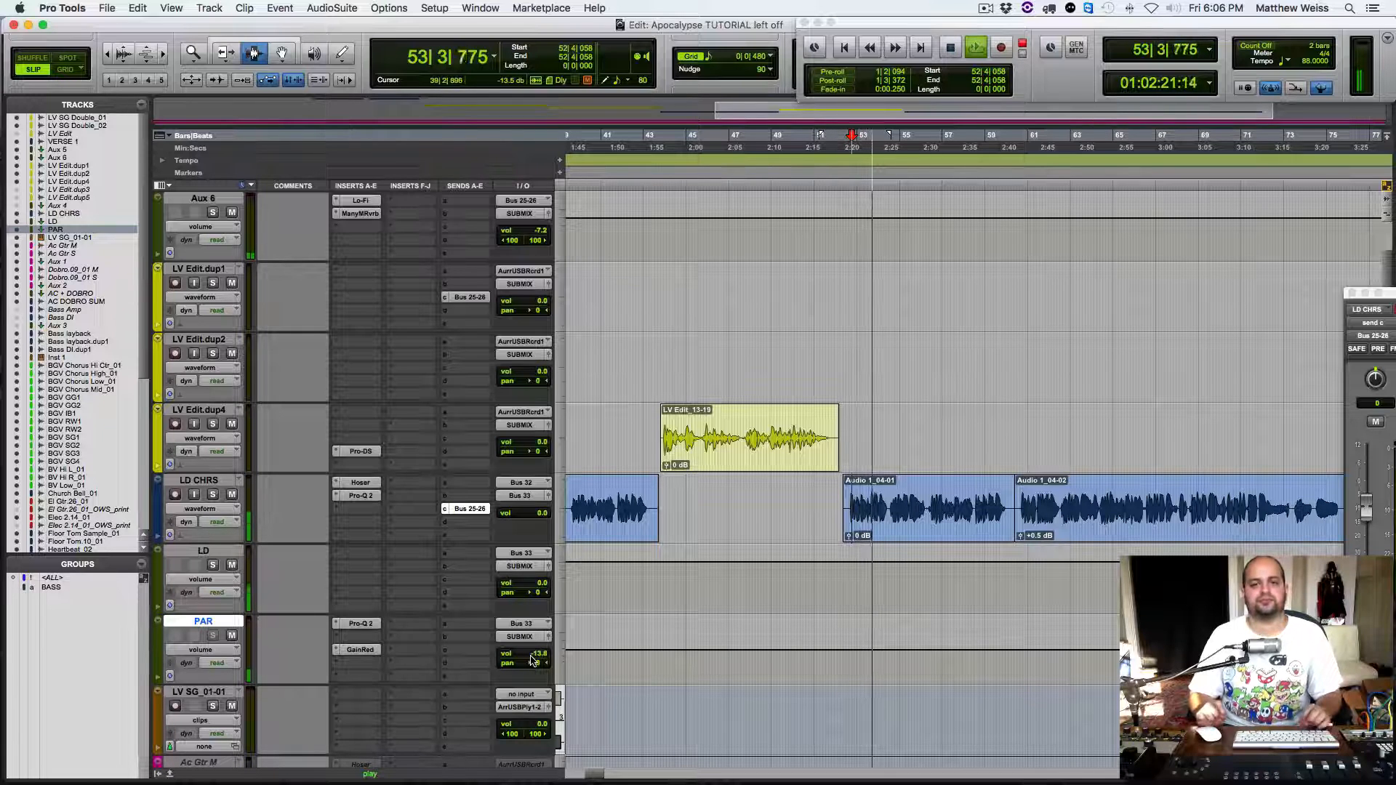
Step: Narrow PAR's 2.4 kHz bell cut to a Q of 1.19, nudge it slightly lower in frequency and shallower, and close the Pro-Q 2
left_click(362, 623)
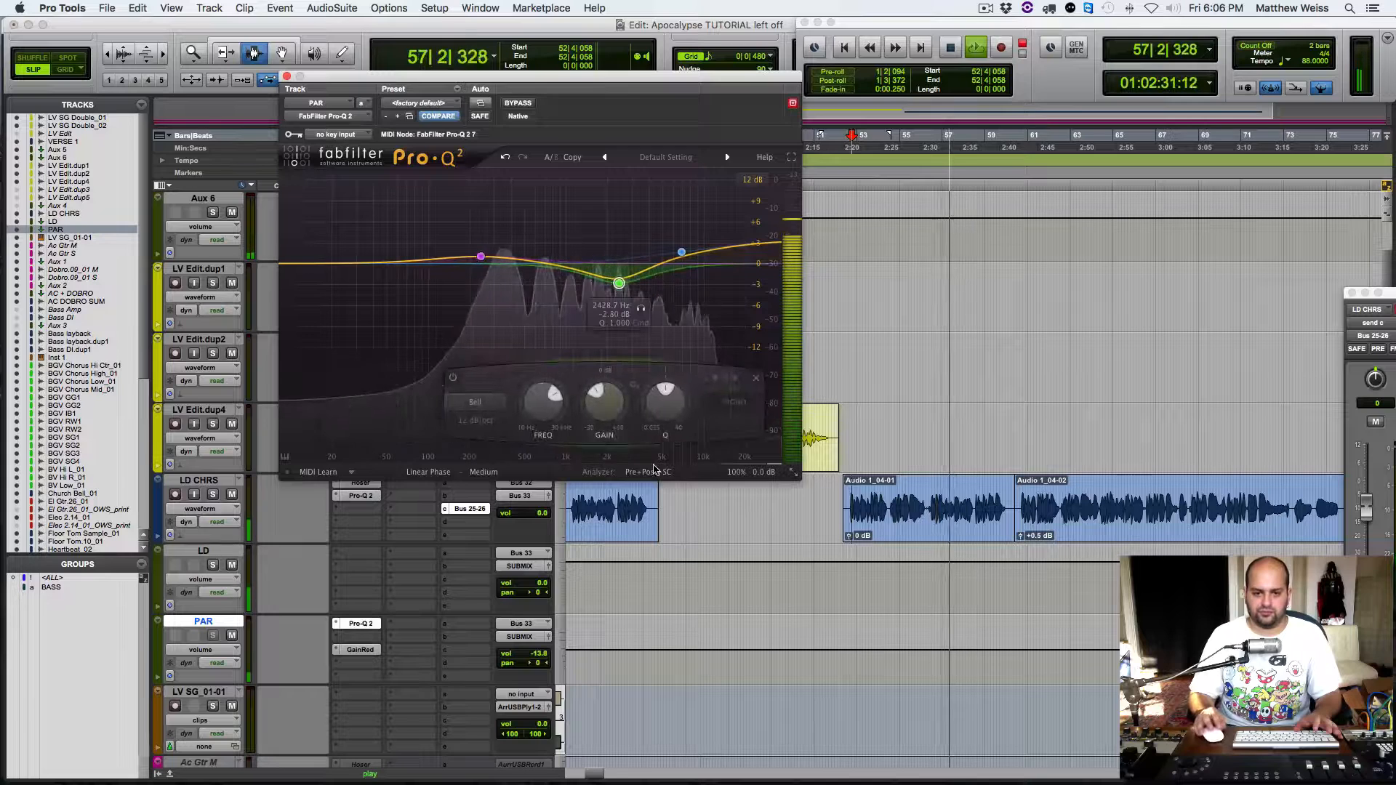
left_click_drag(668, 404, 669, 399)
mouse_move(619, 289)
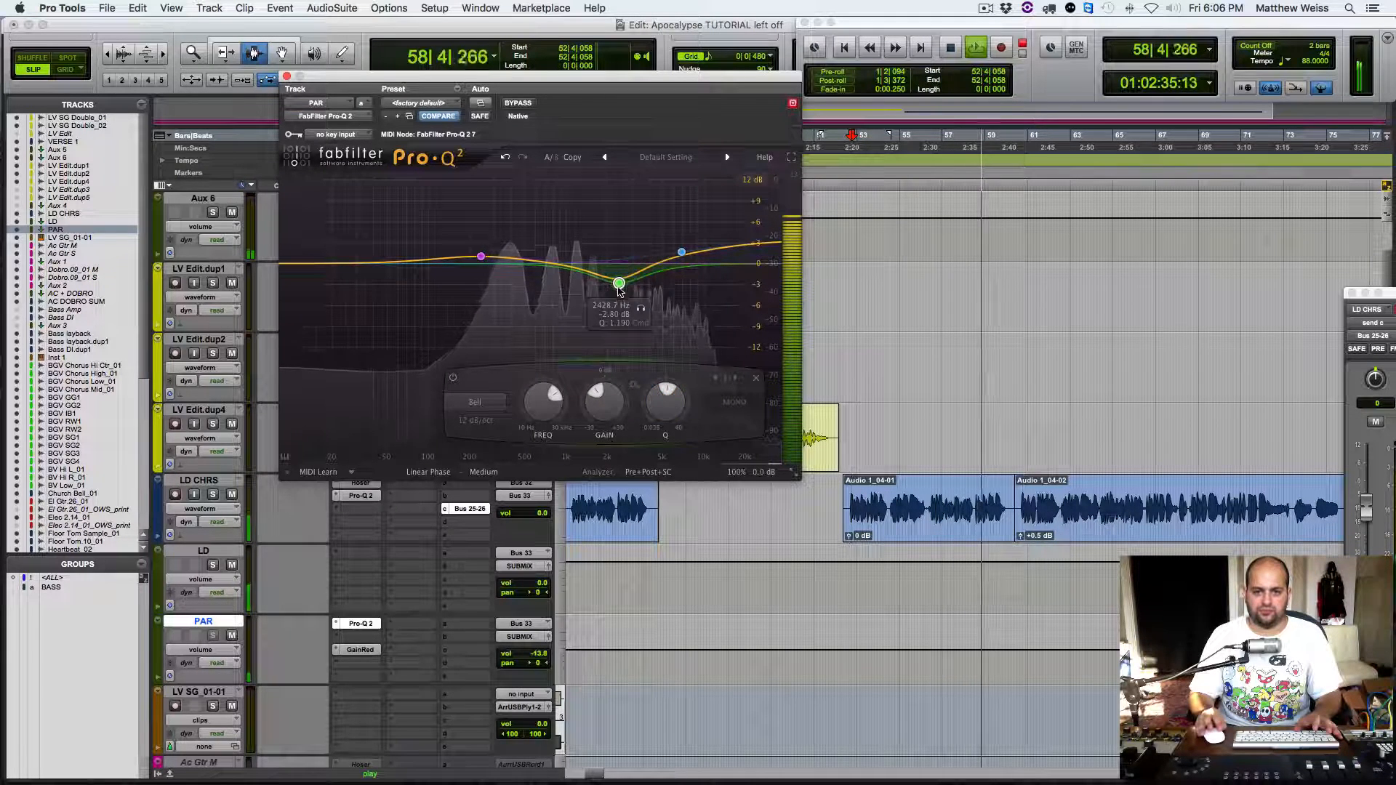
left_click_drag(619, 288, 615, 285)
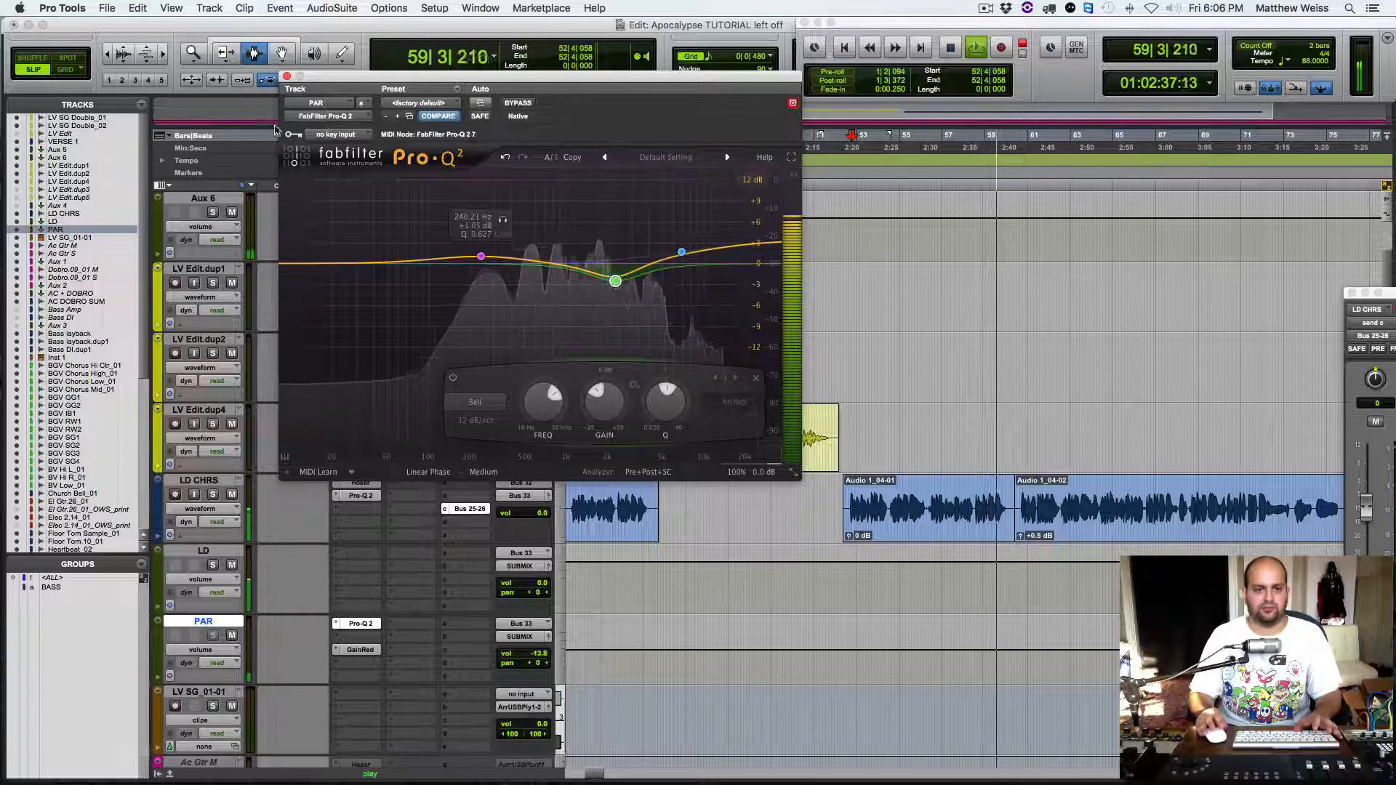
left_click(287, 76)
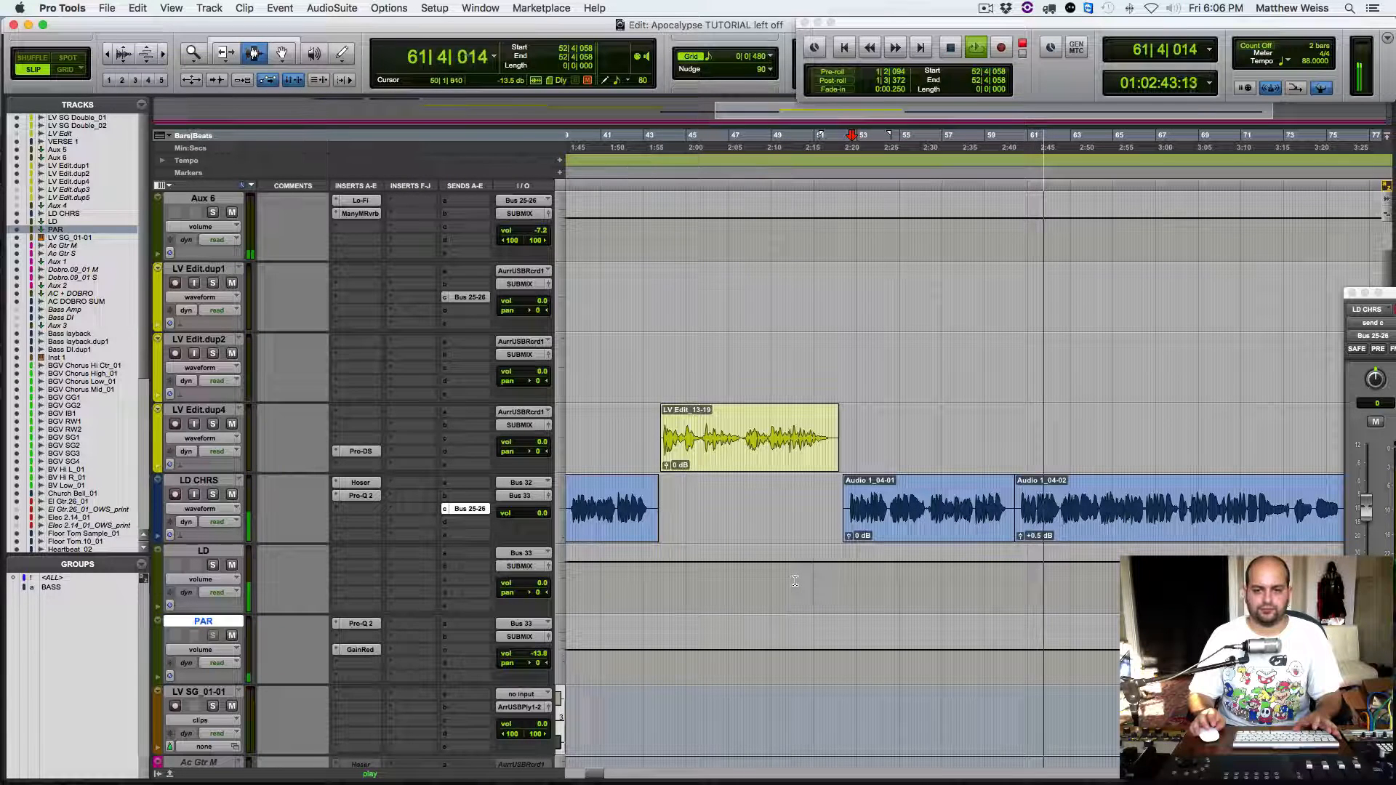
key("space")
Step: Insert Sound Radix Pi (stereo) in the last insert slot of the Juno.03_01 track and close its window
scroll(1002, 613, "down", 5)
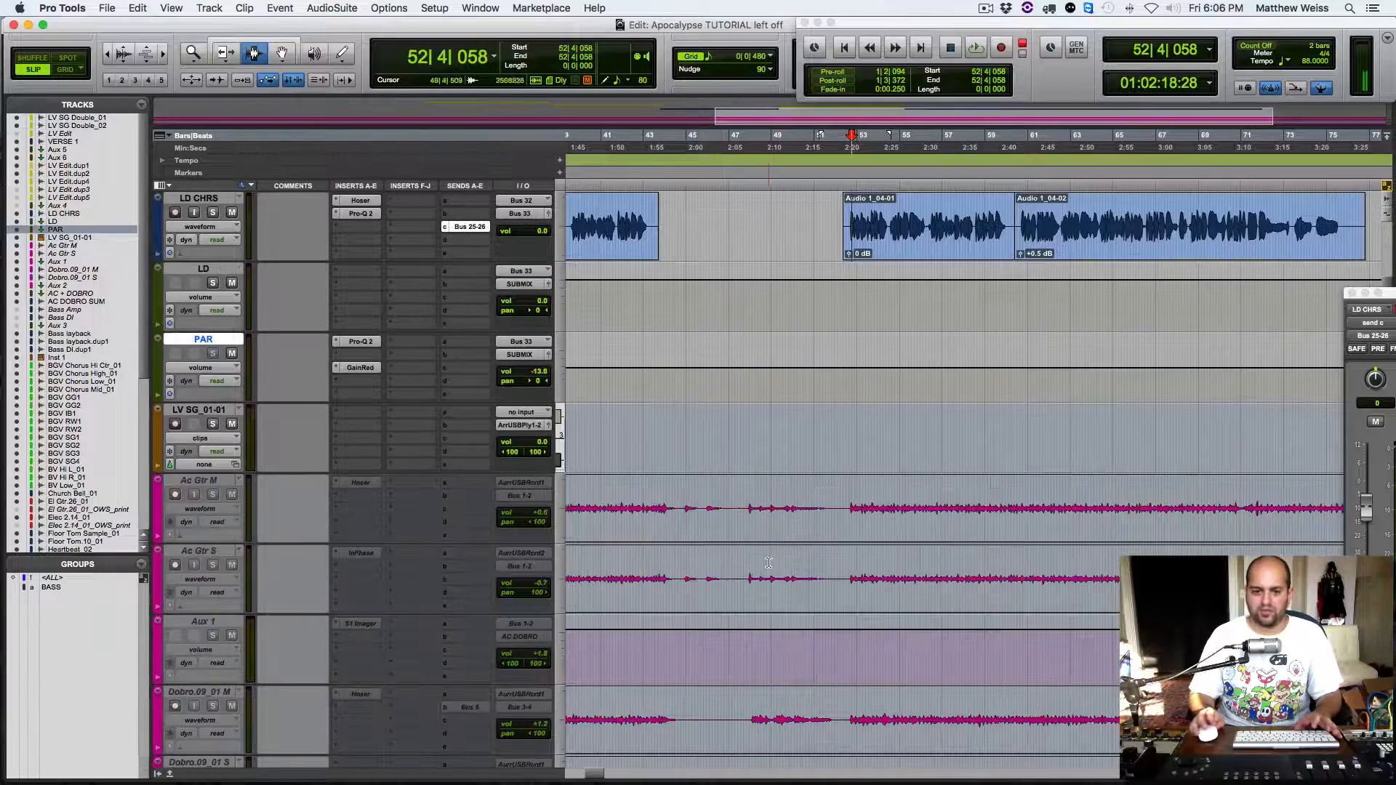
scroll(799, 586, "down", 2)
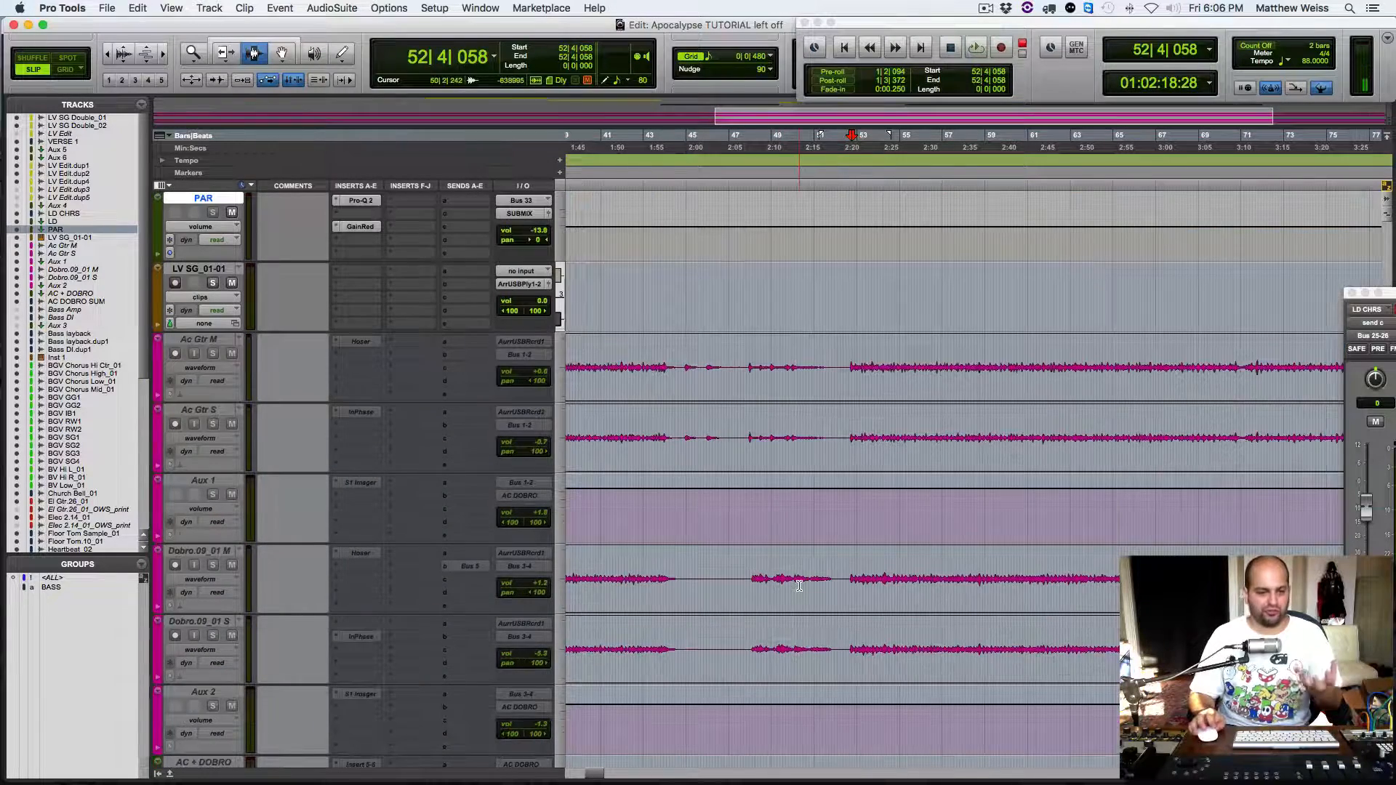
scroll(799, 586, "down", 13)
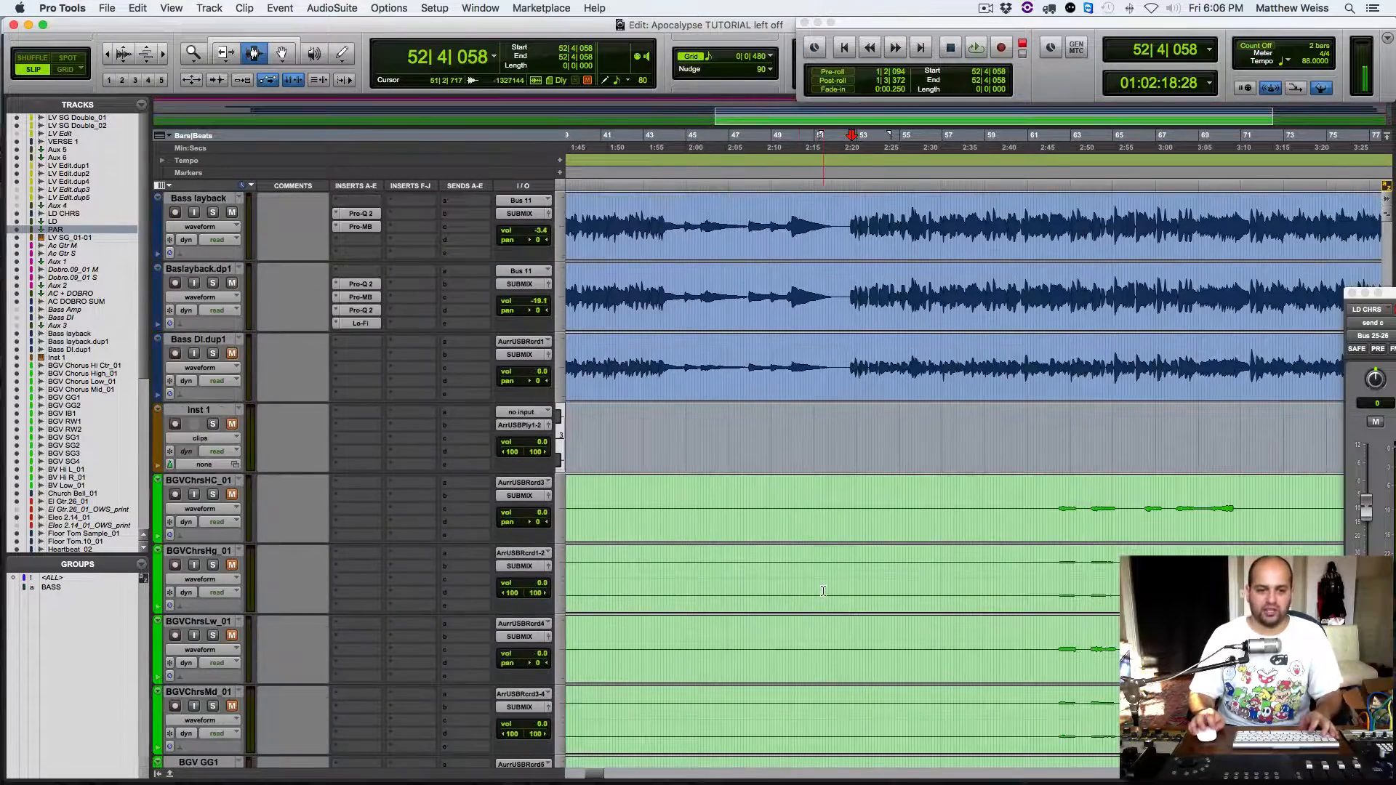
scroll(823, 591, "down", 16)
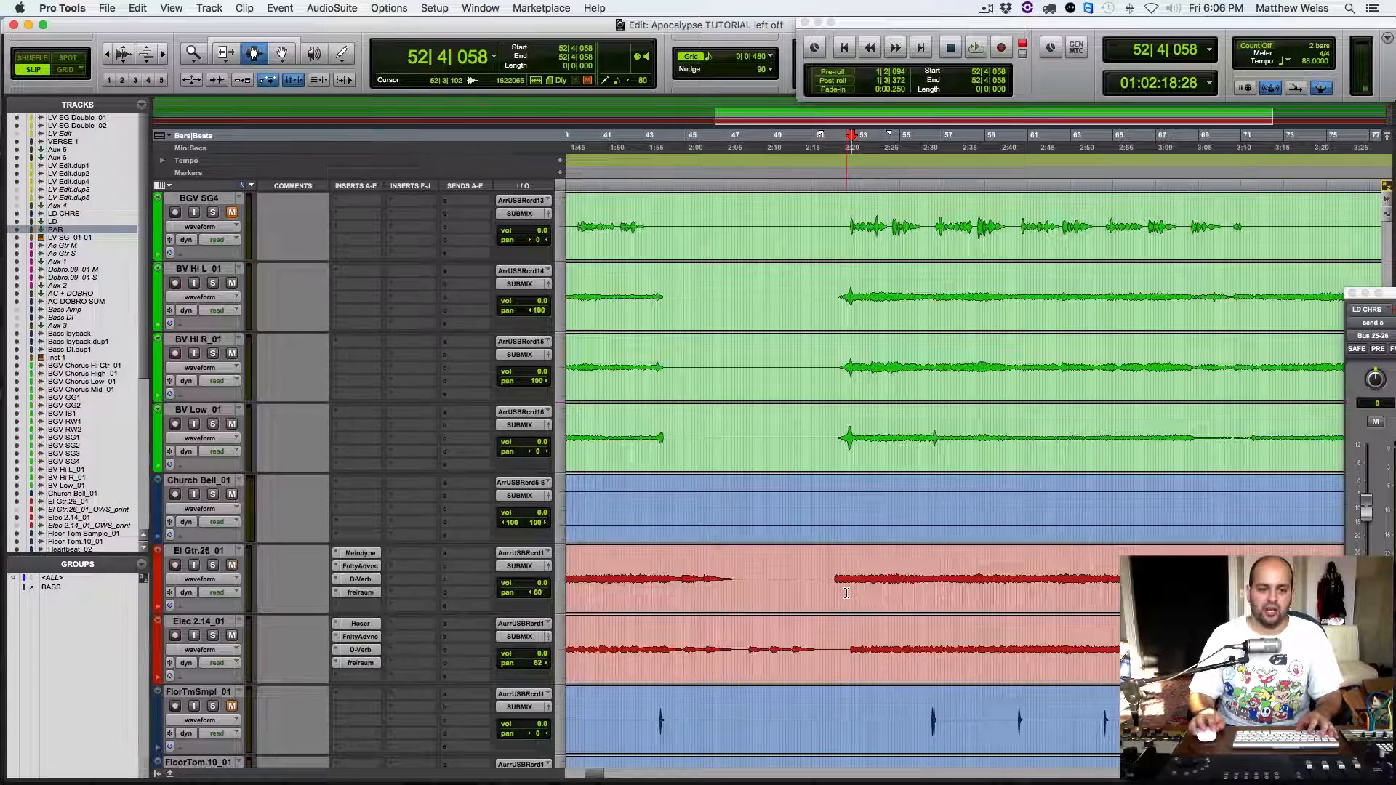
scroll(847, 593, "down", 4)
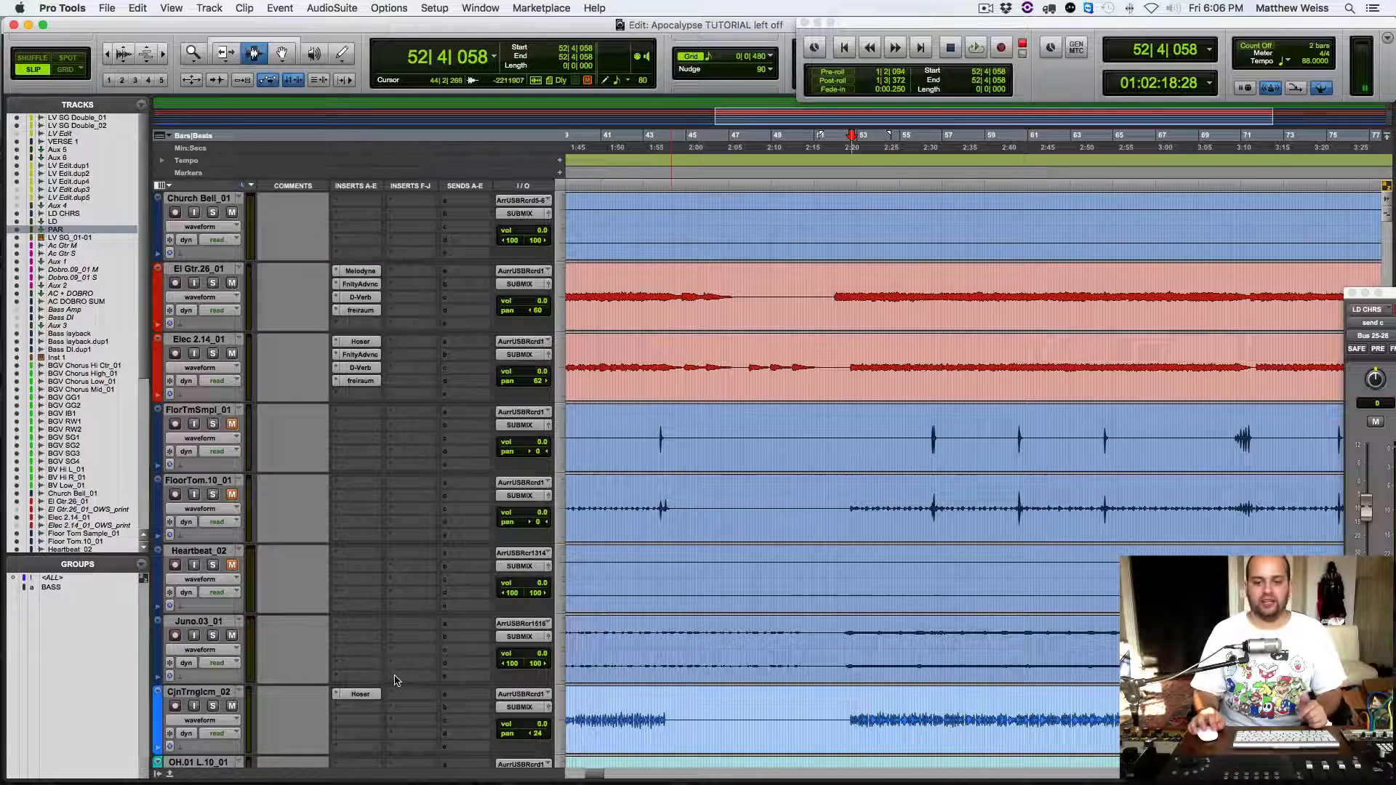
scroll(396, 679, "down", 1)
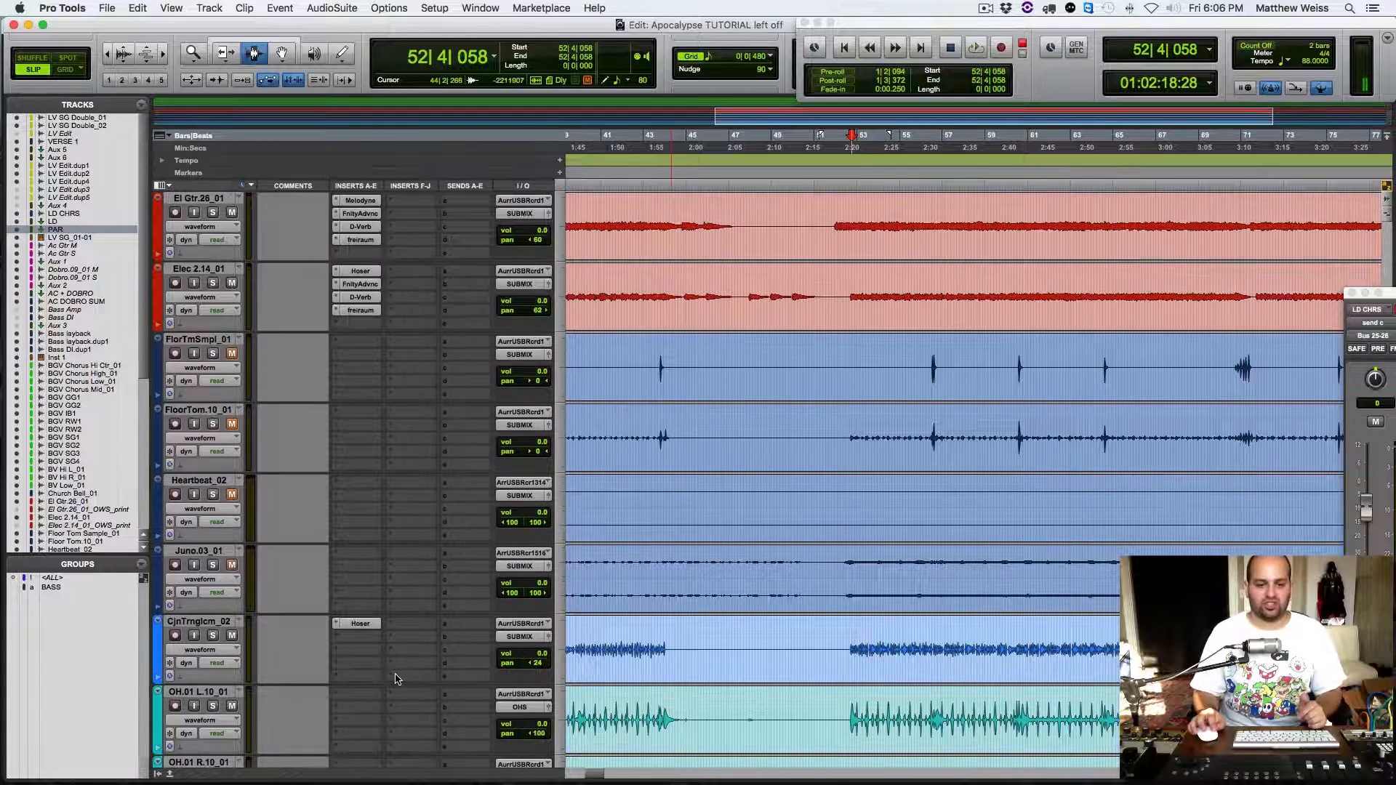
left_click(390, 608)
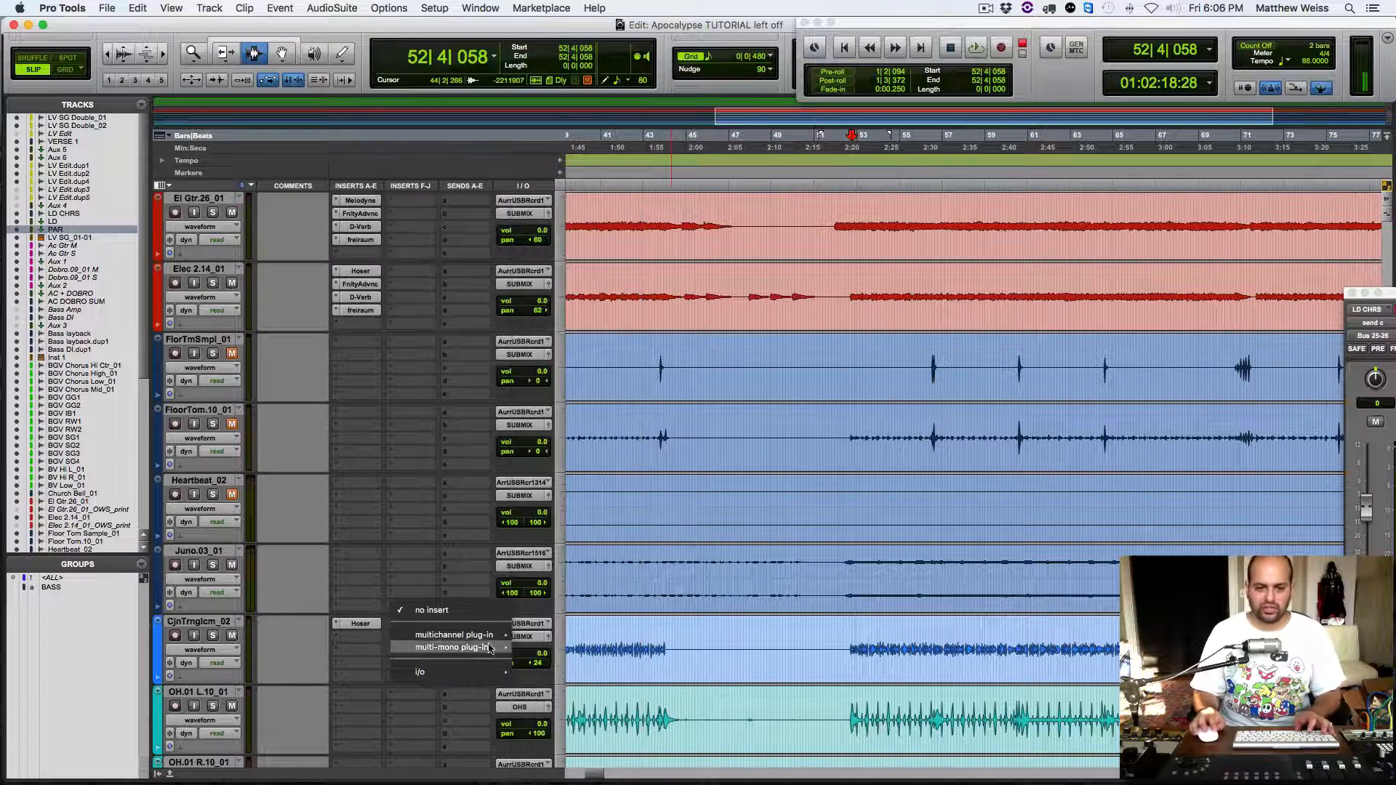
mouse_move(473, 636)
mouse_move(601, 634)
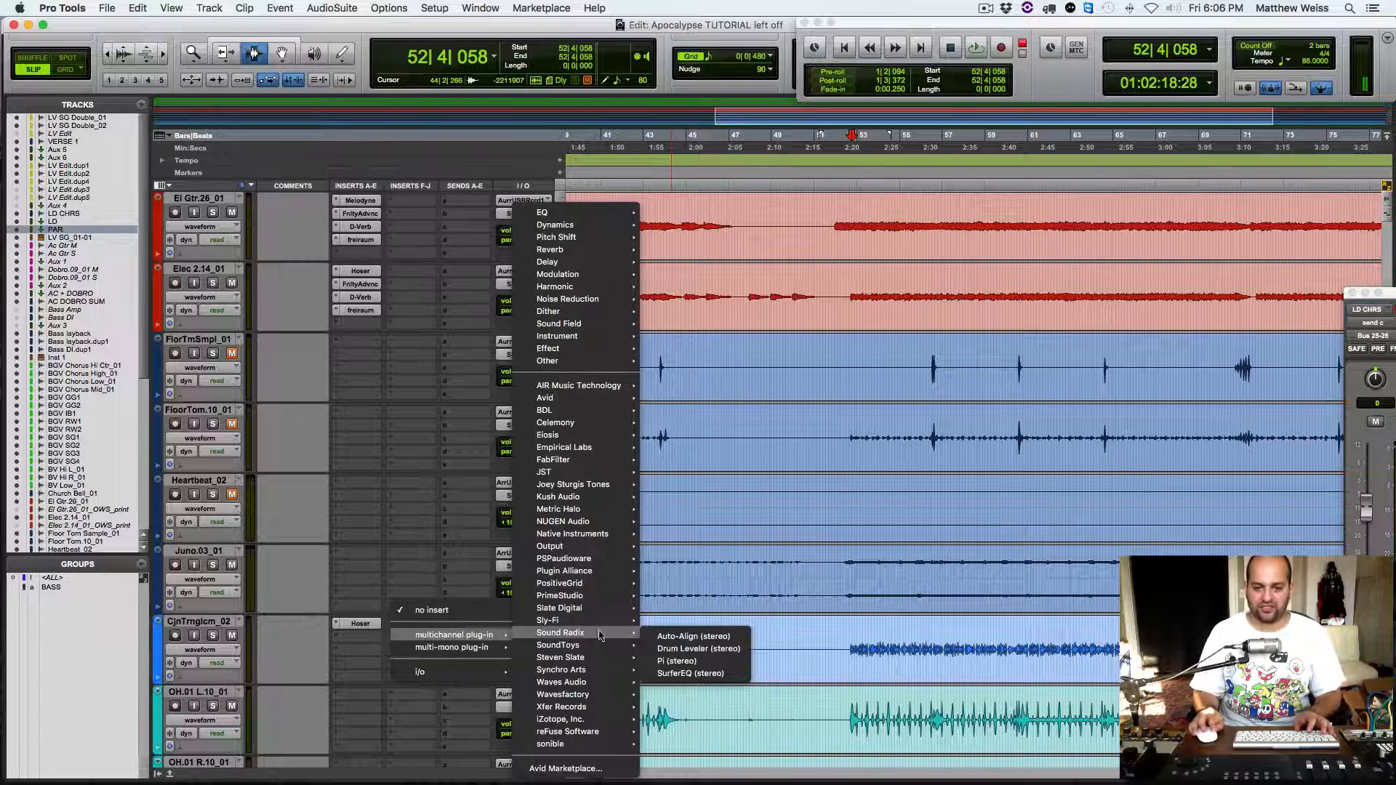
left_click(676, 661)
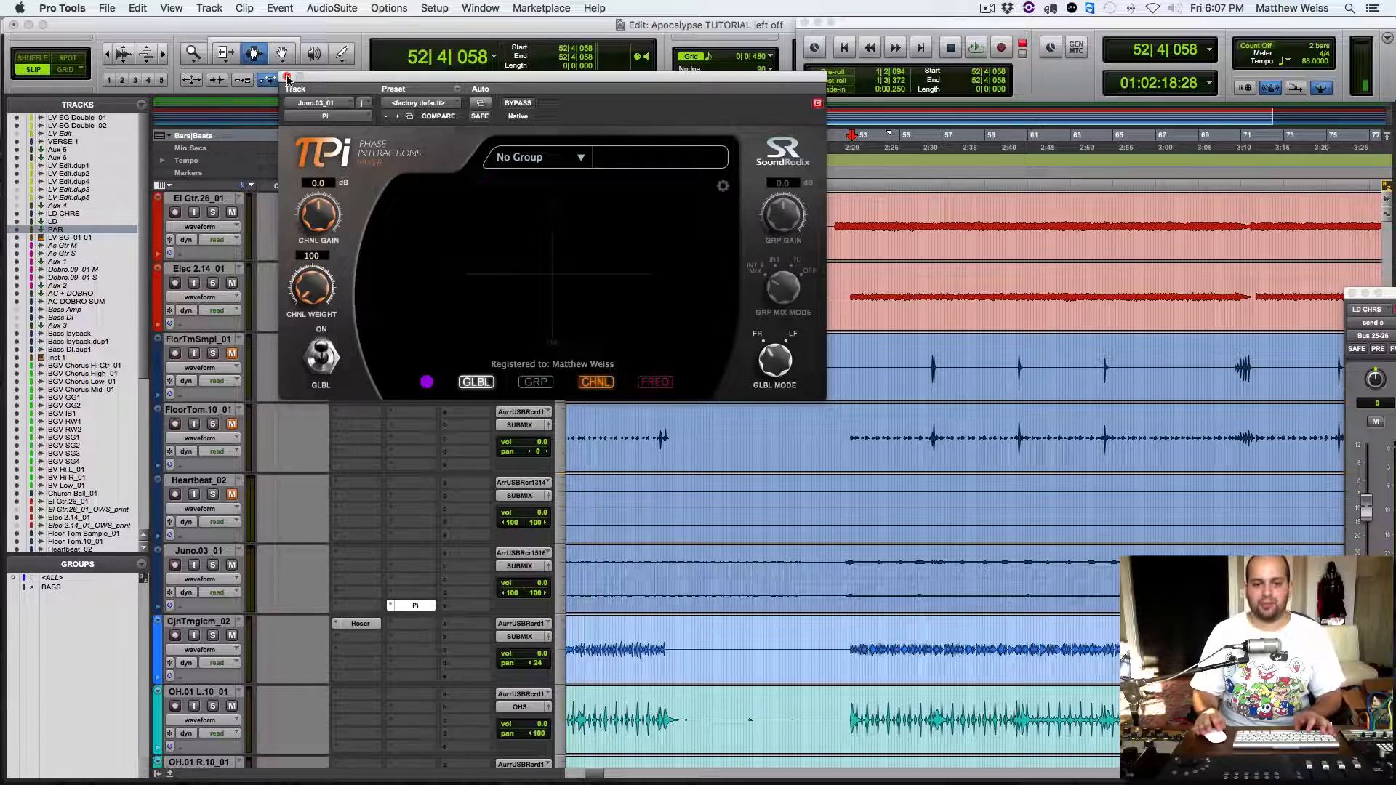
left_click(288, 78)
Step: Select the Elec 2.14_01 track and open the last insert slot of El Gtr.26_01 for adding Pi
left_click(205, 269)
scroll(206, 269, "up", 2)
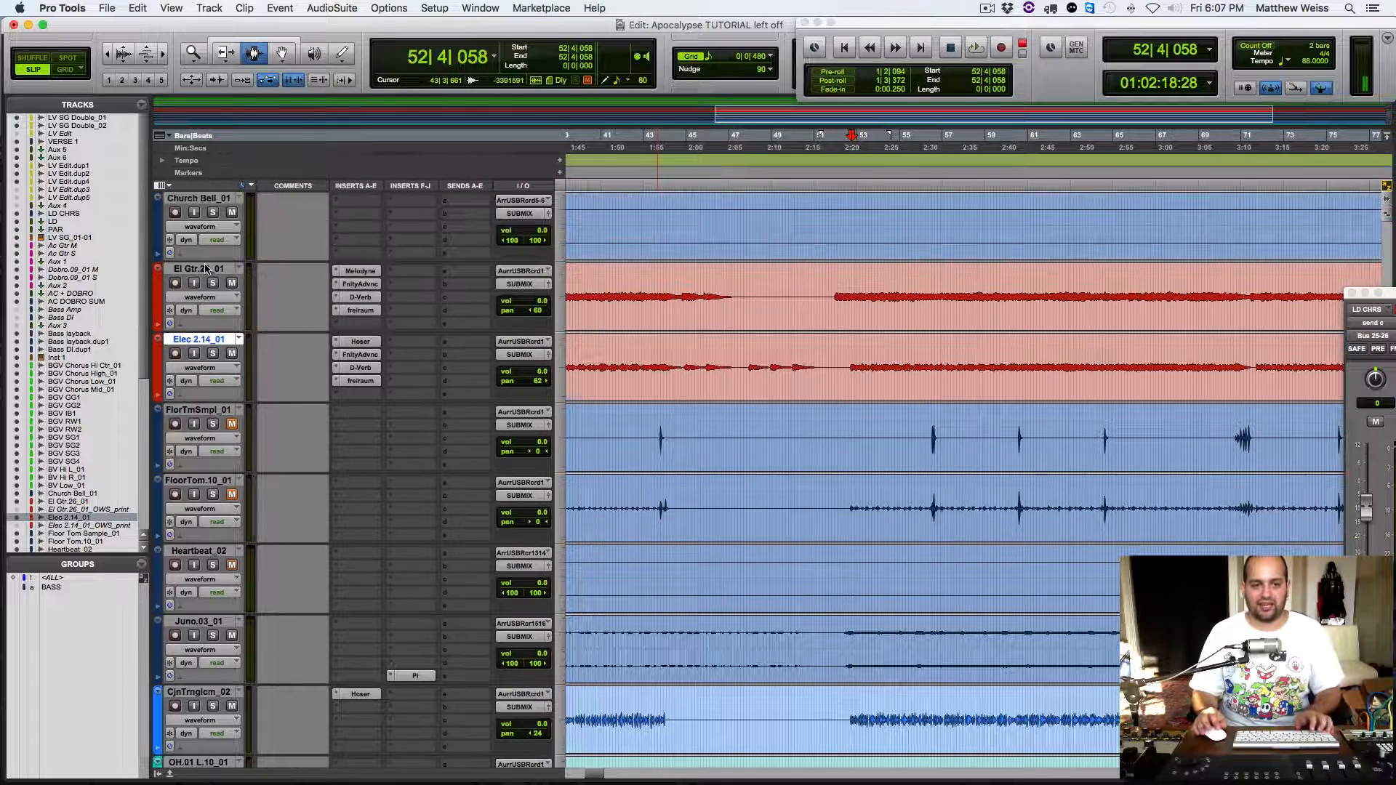
left_click(395, 325)
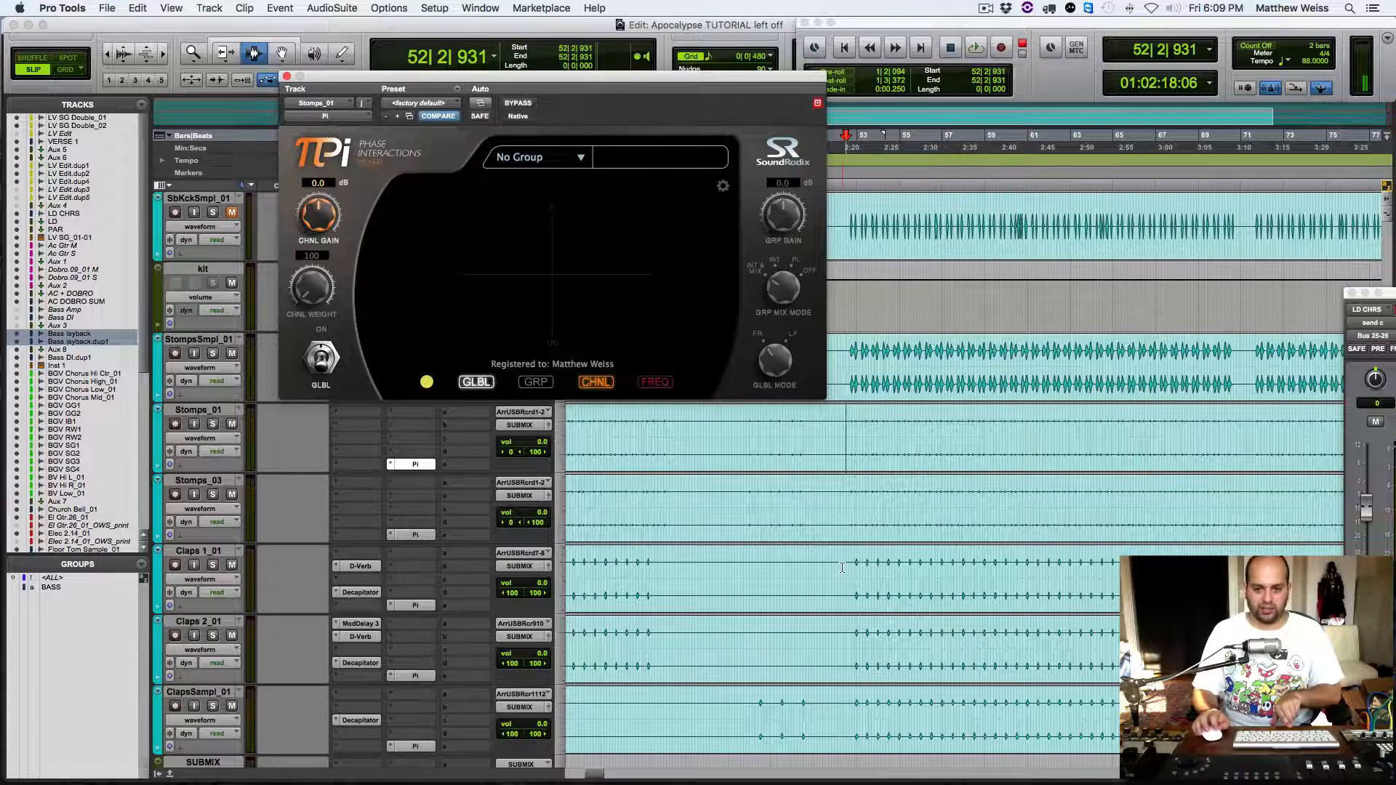
Step: Audition the chorus from bar 52 with Pi's global processing off and again with it on
scroll(842, 567, "up", 6)
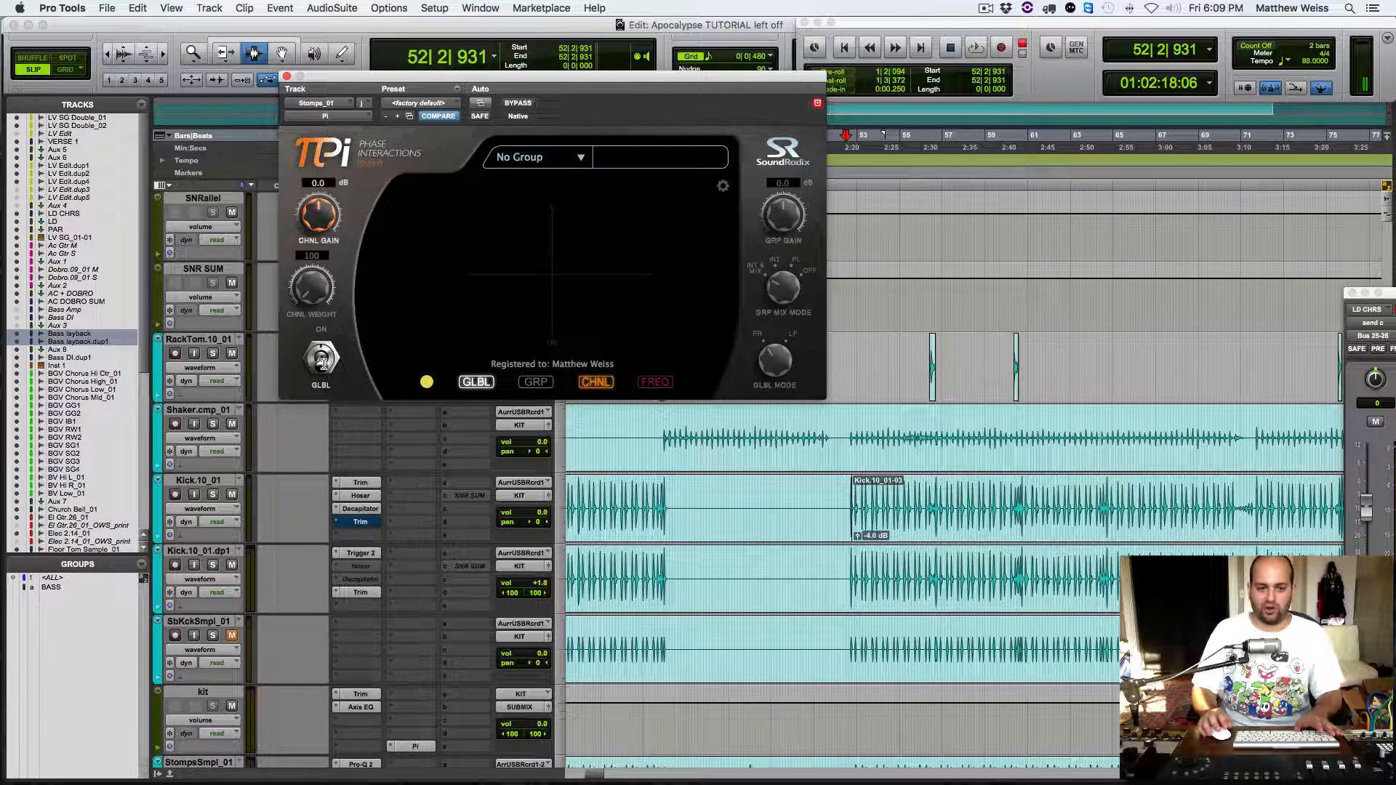
key("space")
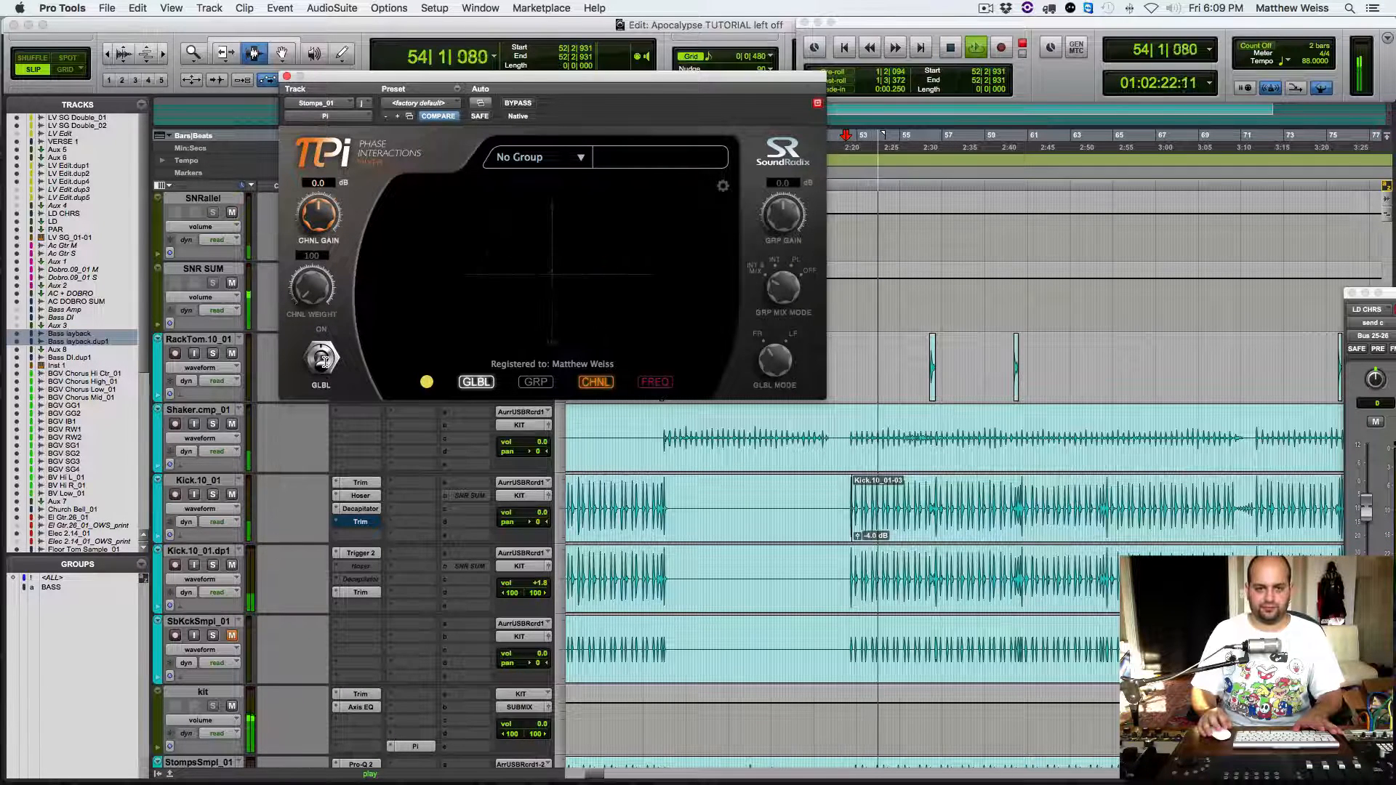
key("space")
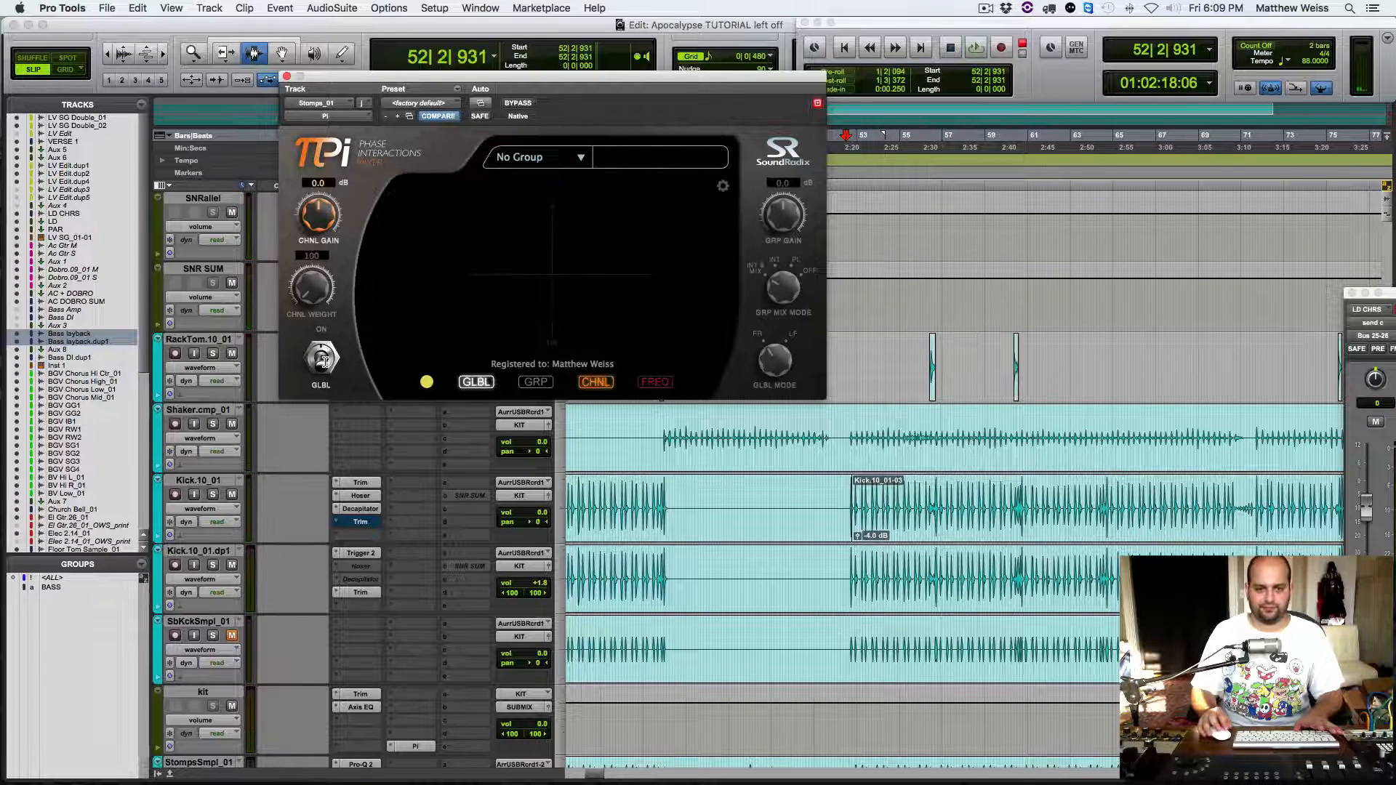
key("space")
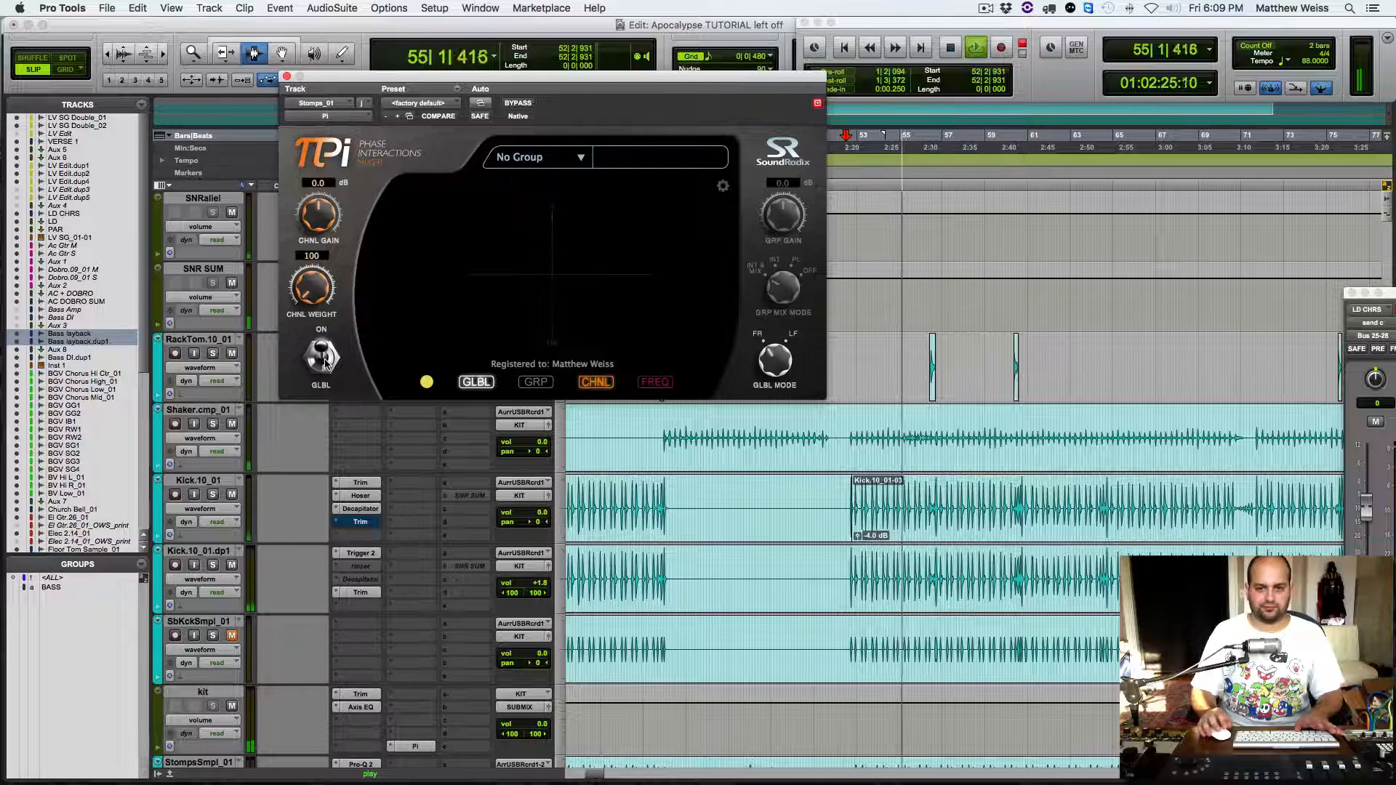
key("space")
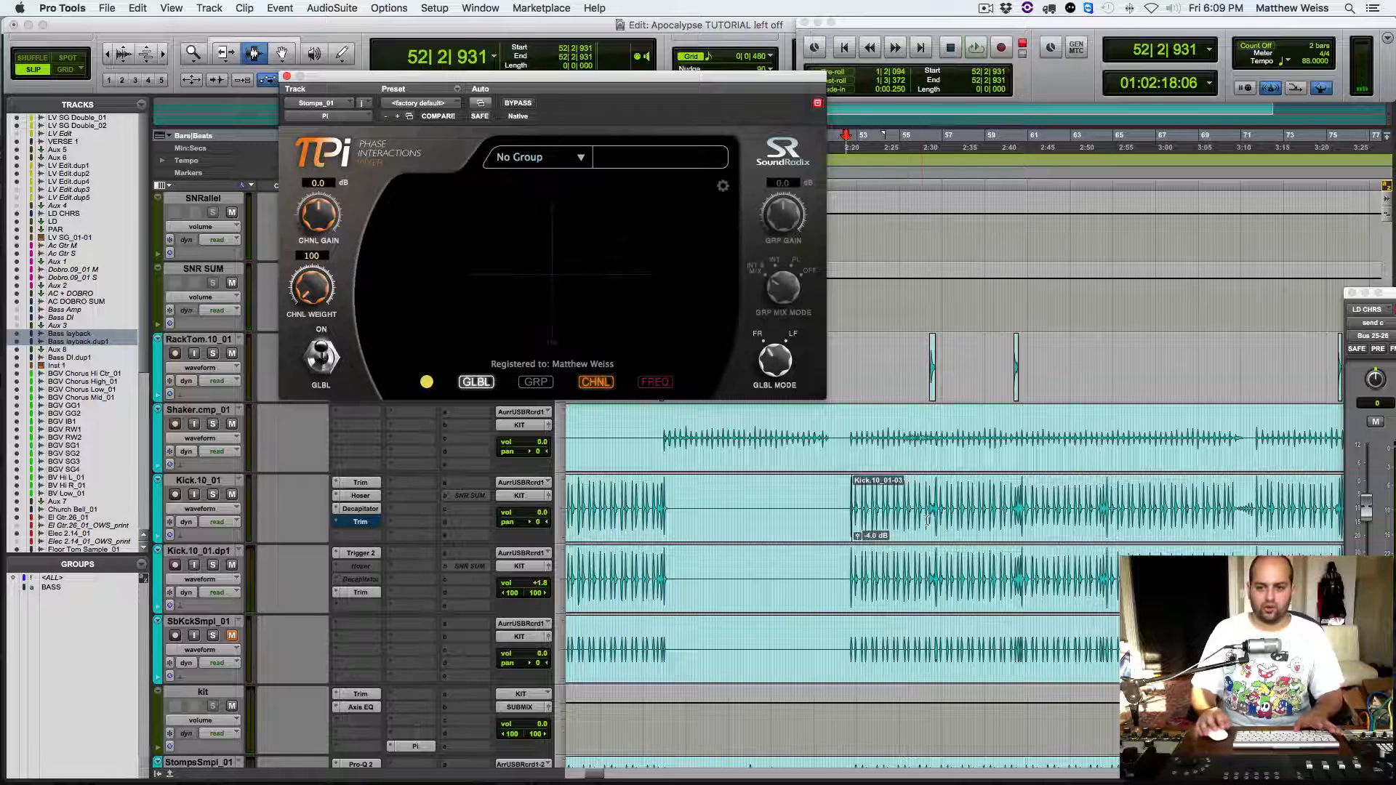
Step: Replay the chorus from 52|3|364, switching Pi's global processing off and on during playback to compare, ending with it on
left_click(323, 356)
left_click(848, 494)
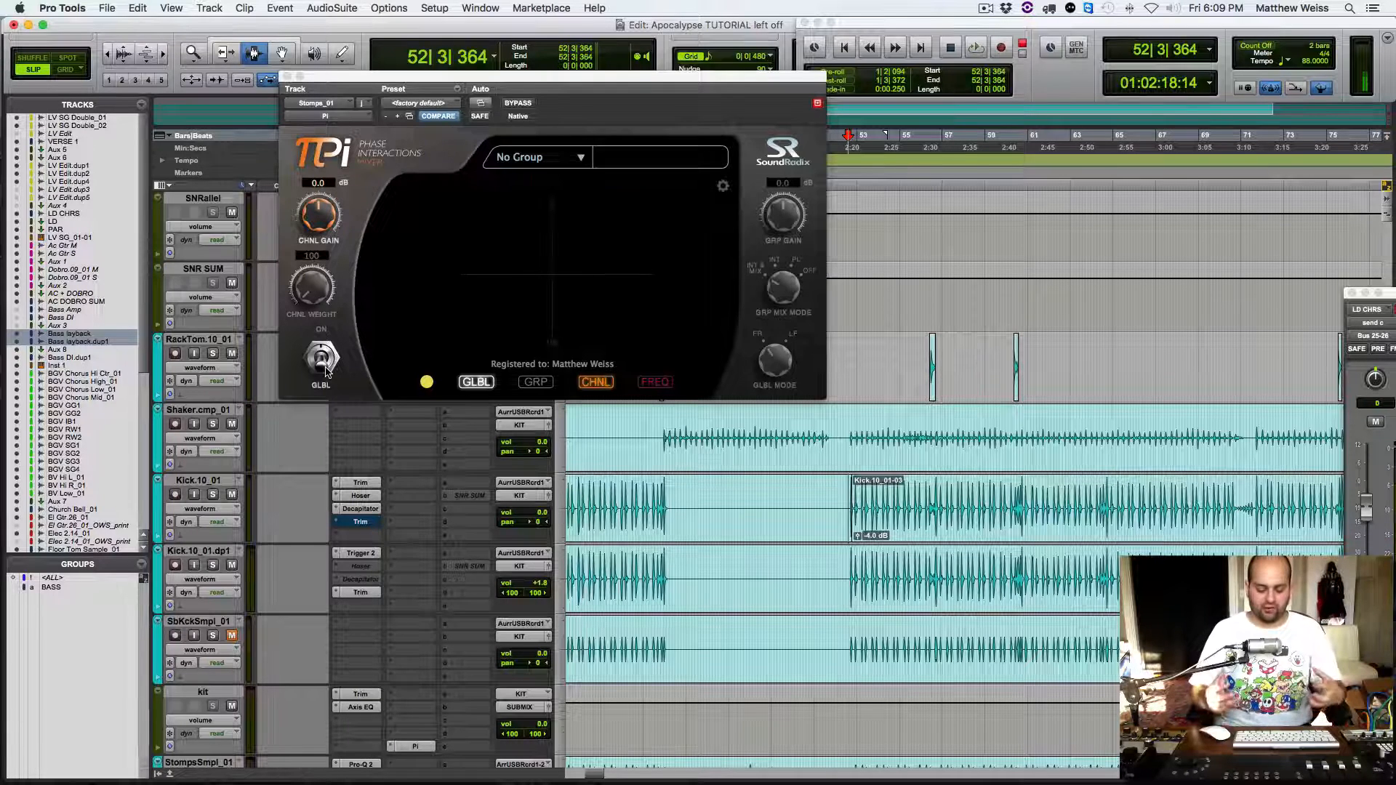
key("space")
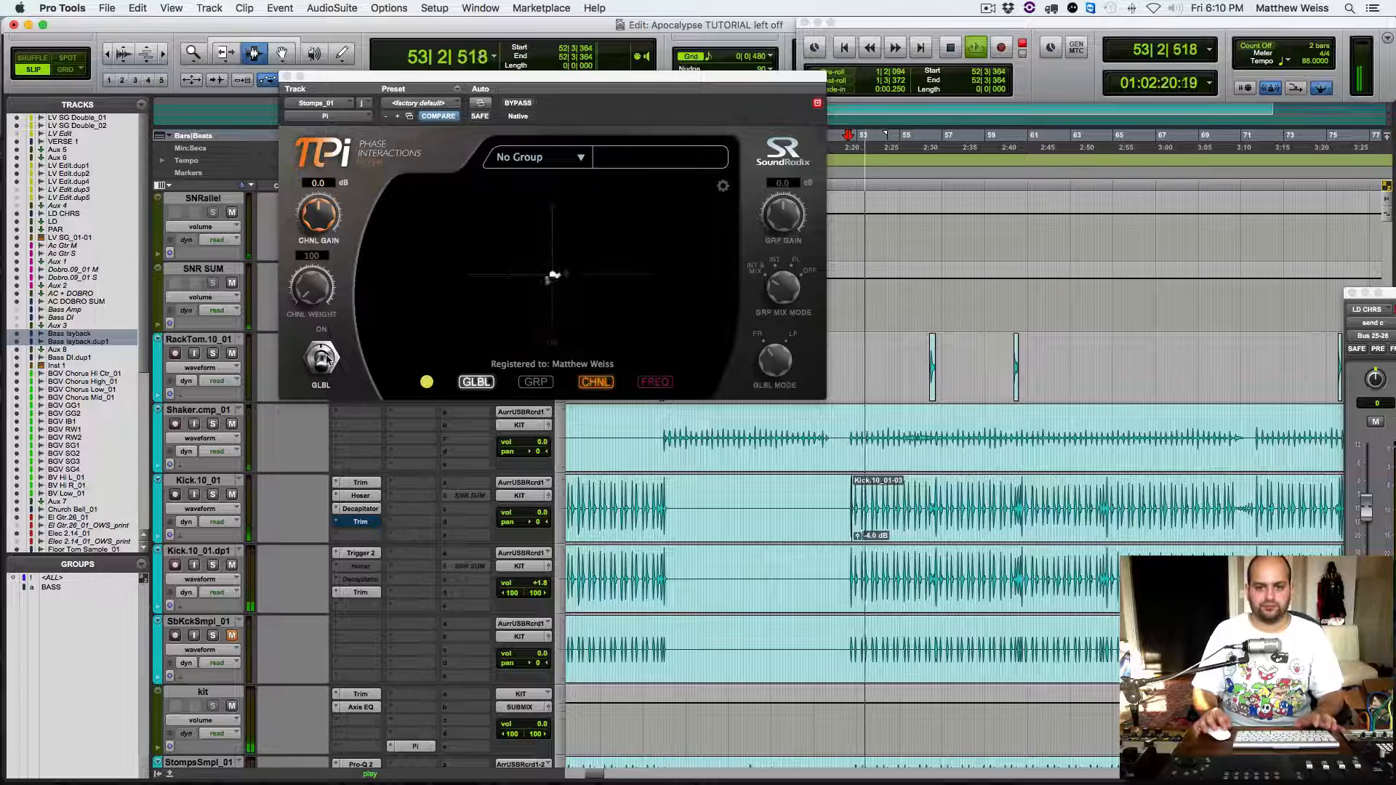
left_click(326, 358)
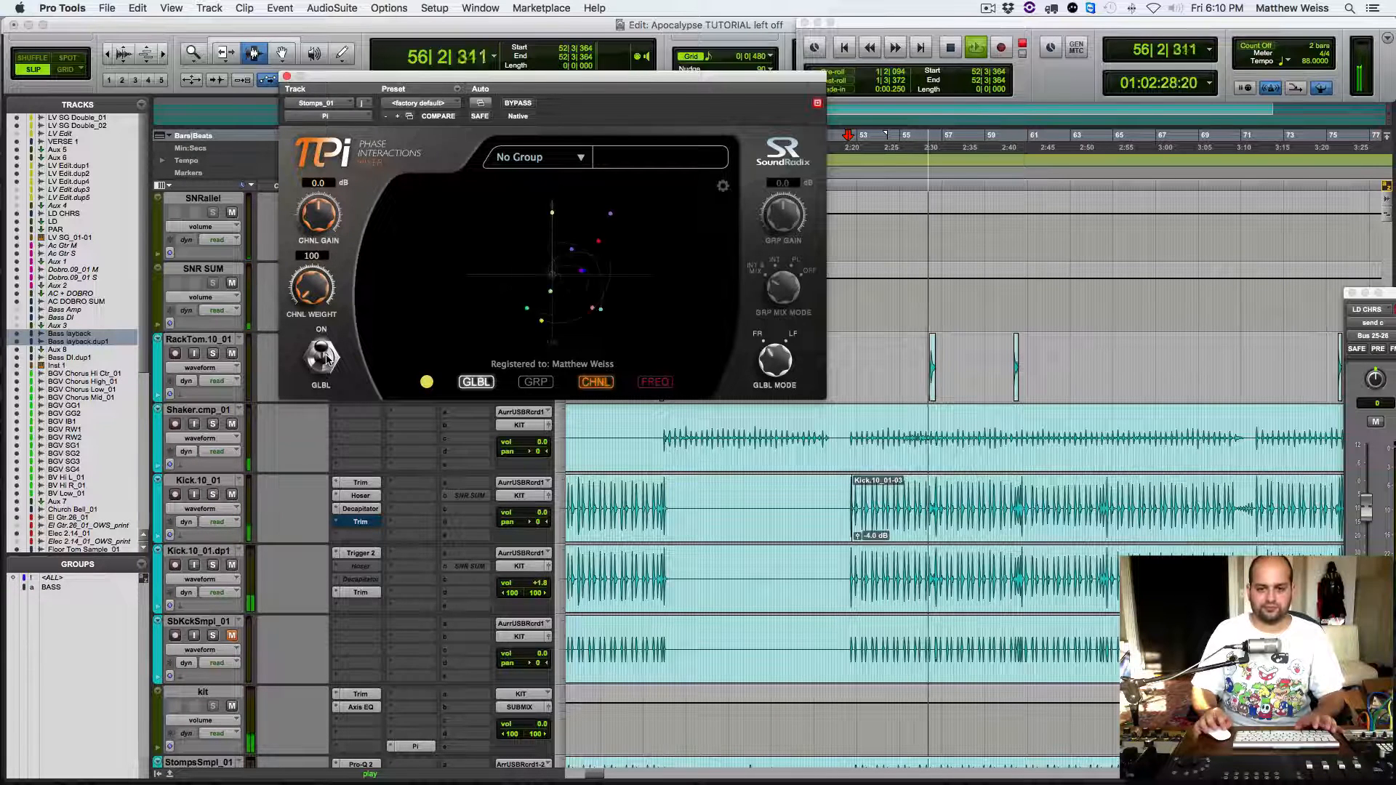
left_click(327, 358)
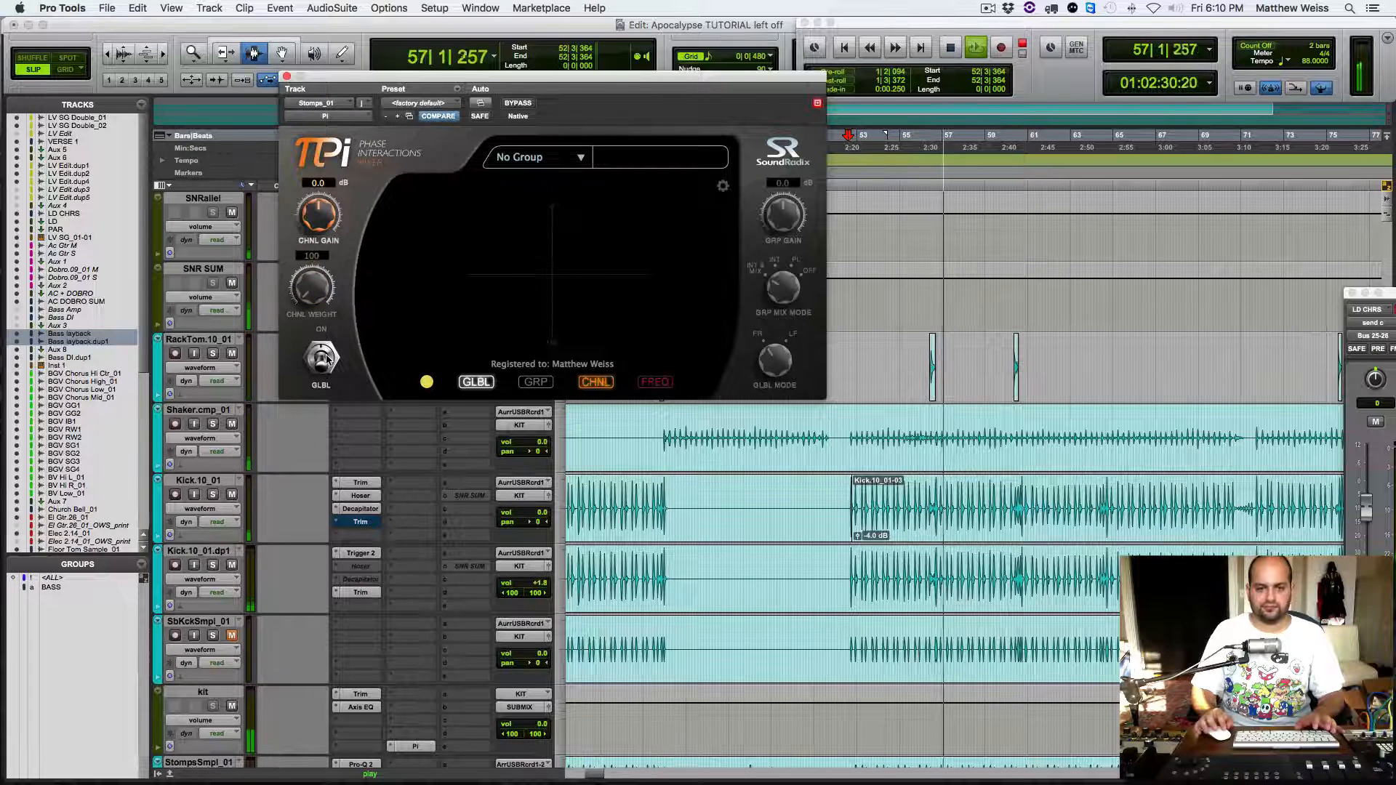
left_click(327, 359)
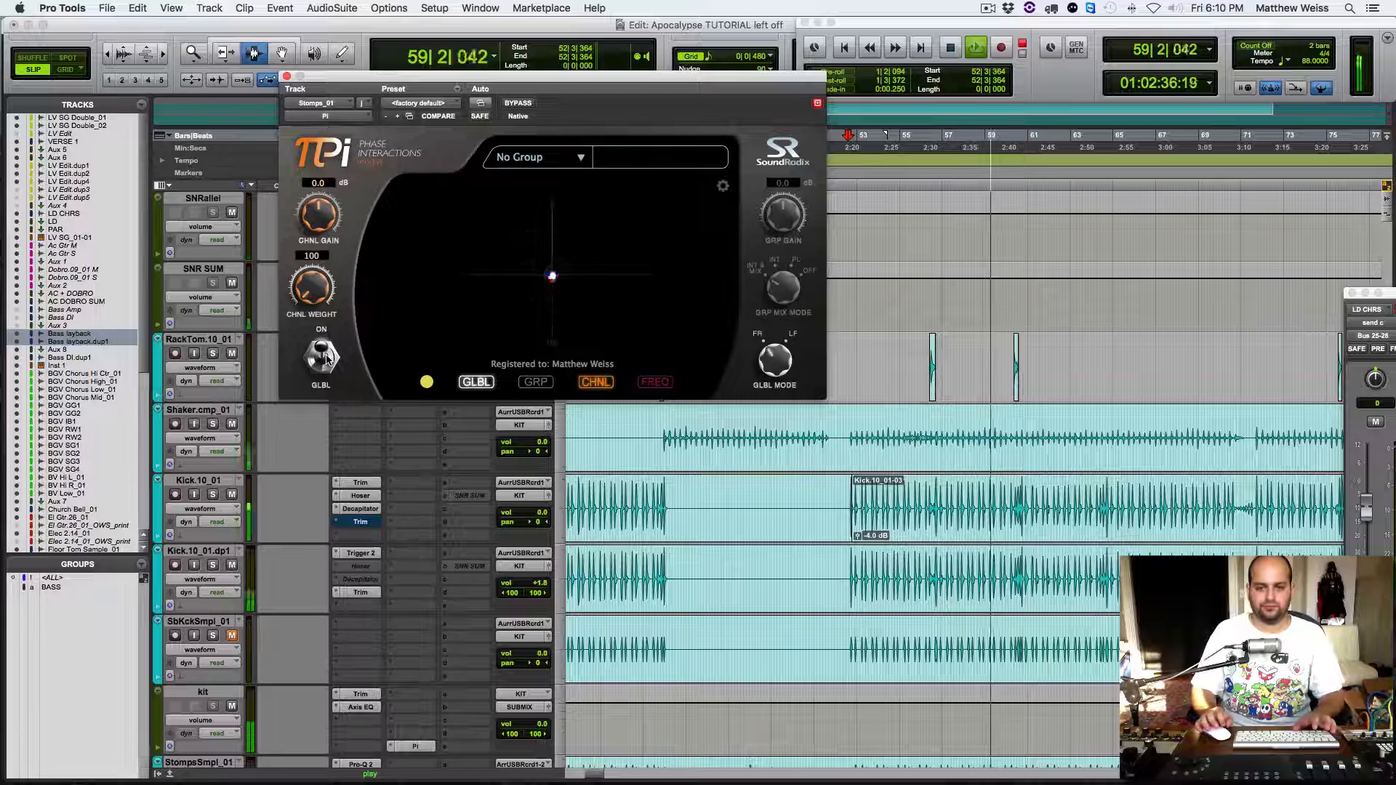
key("space")
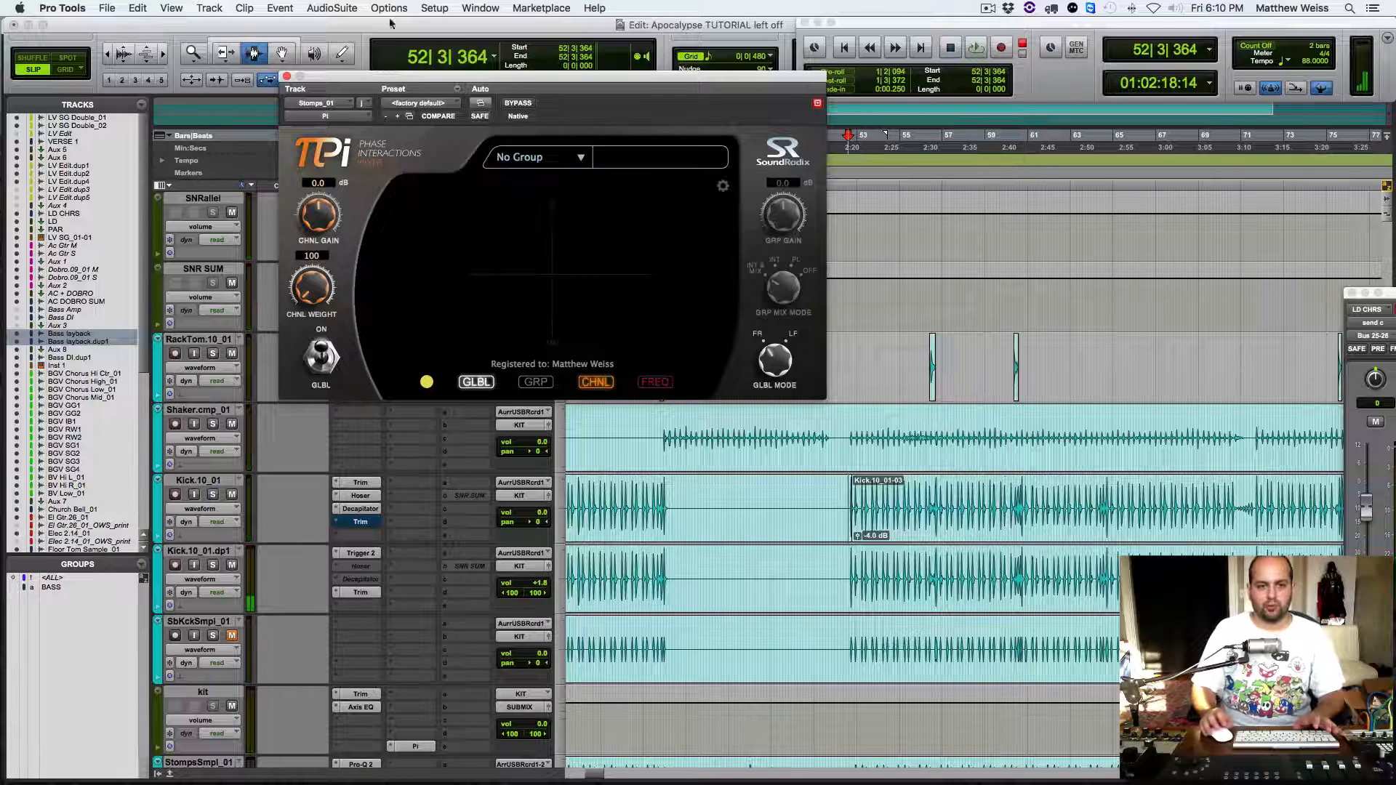
Step: Close the Pi window and add a mono aux track below PAR, fed by LD and PAR through Bus 39, with Pi inserted last
left_click(287, 76)
scroll(825, 440, "down", 15)
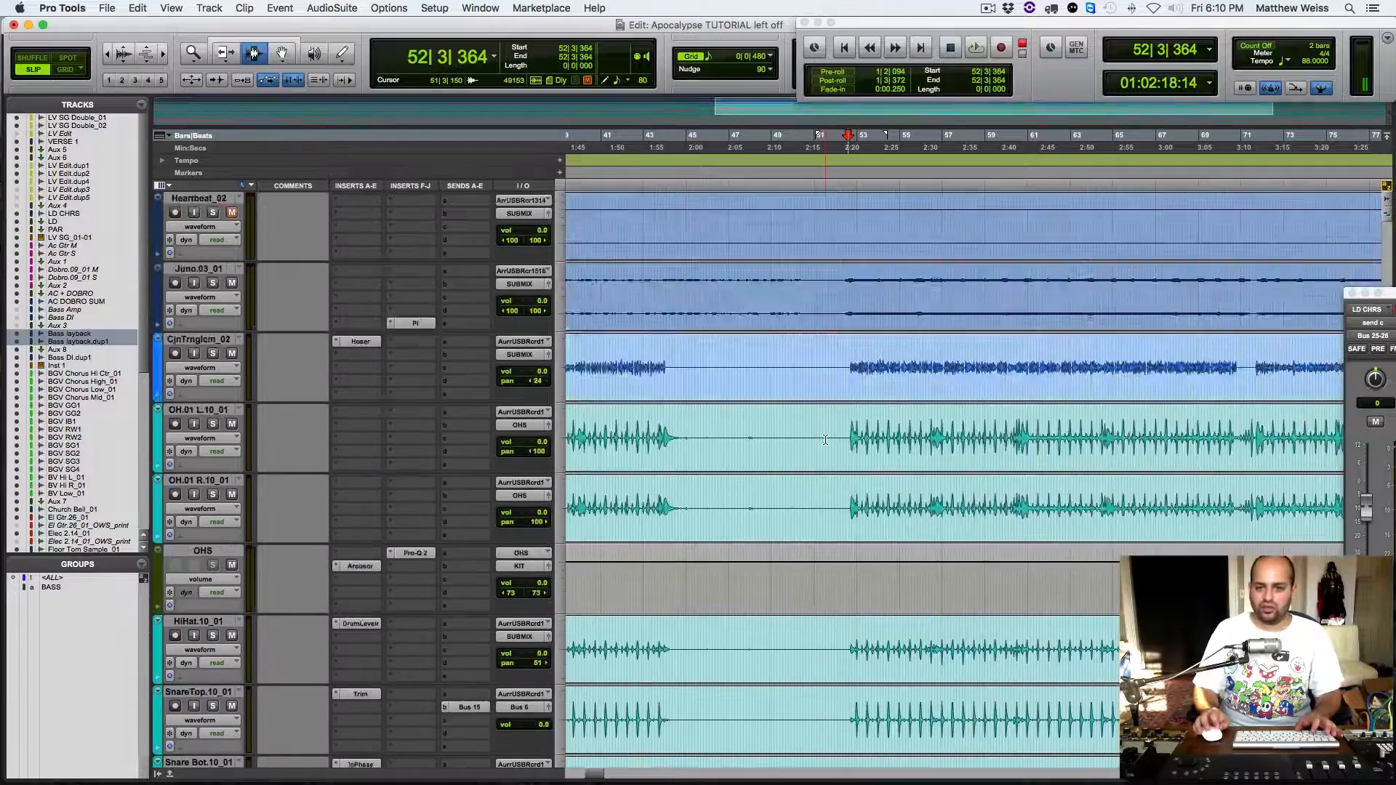
scroll(825, 440, "up", 5)
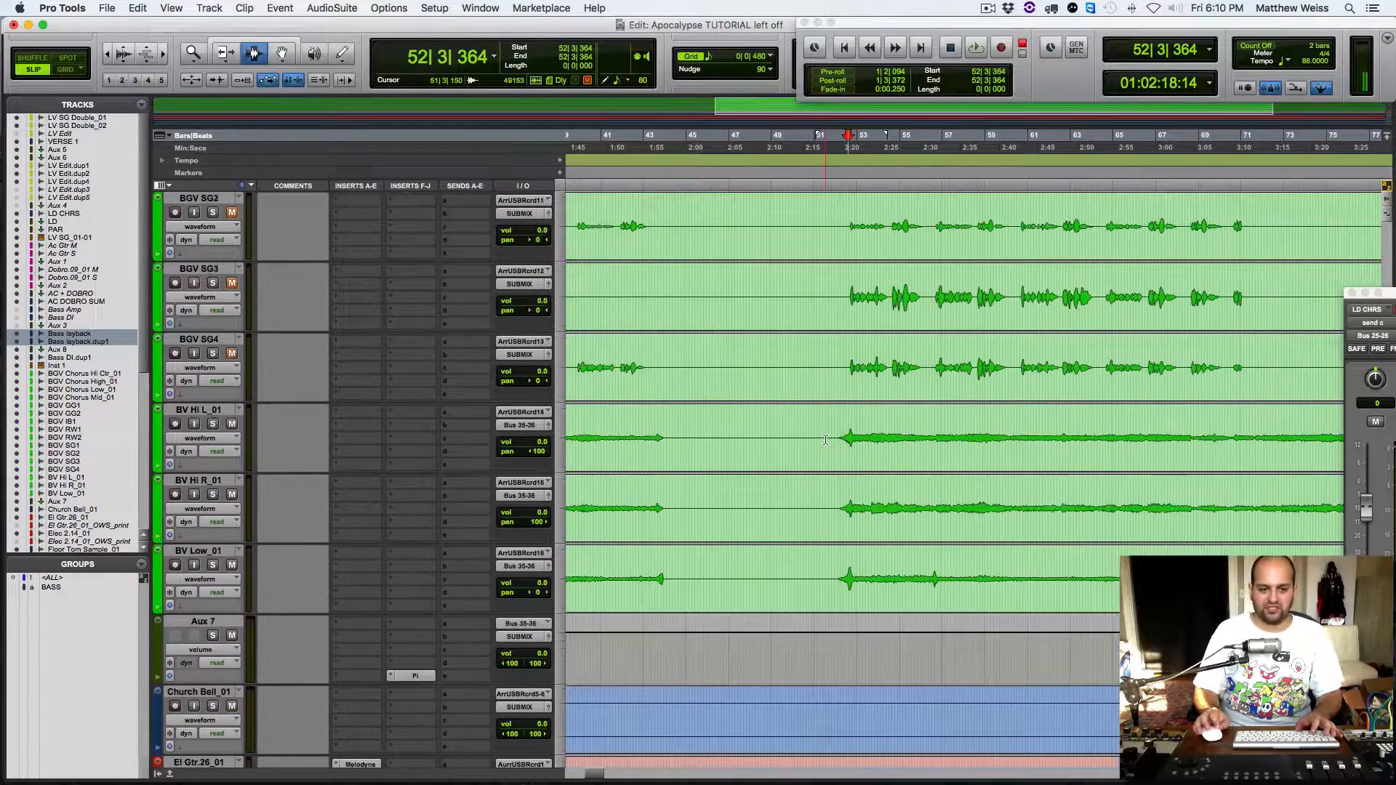
scroll(825, 440, "up", 13)
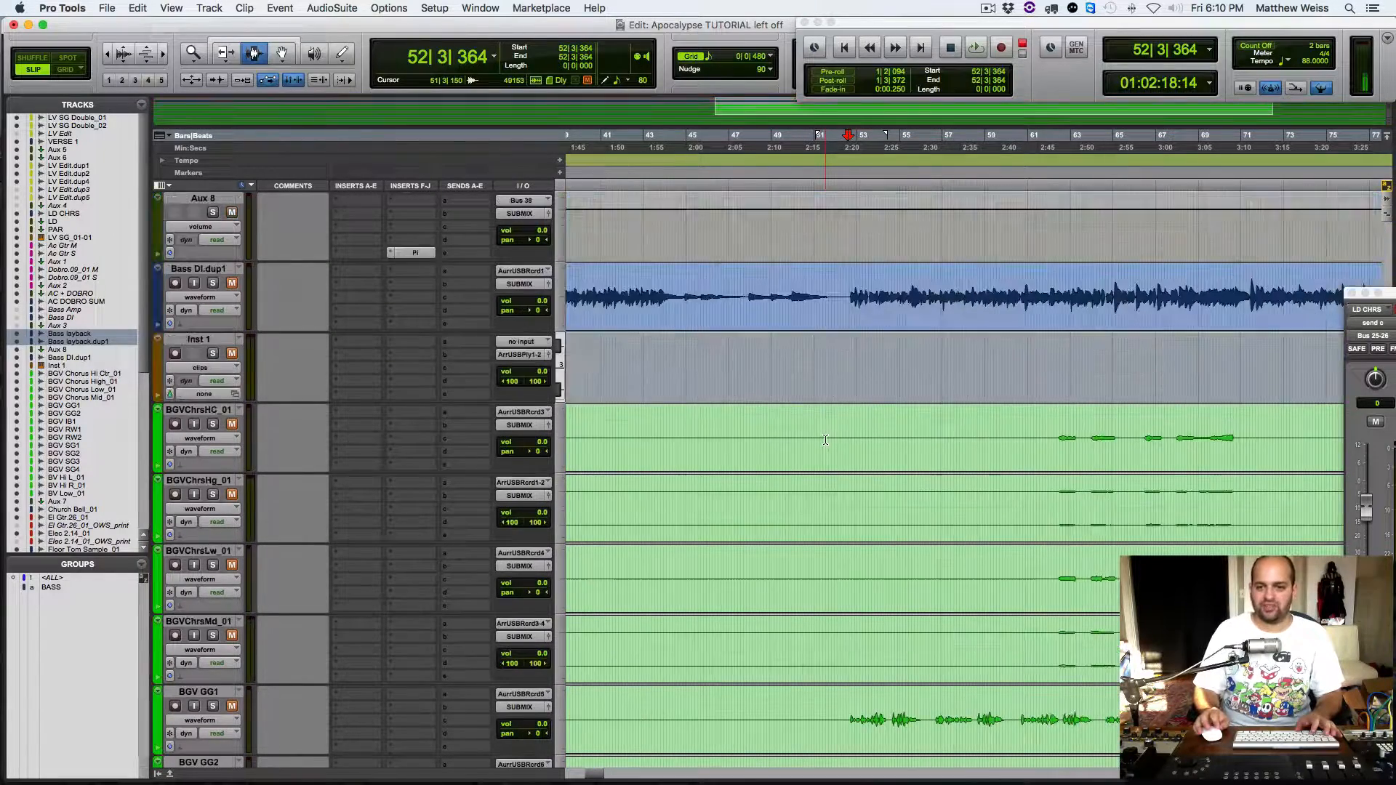
scroll(844, 440, "up", 15)
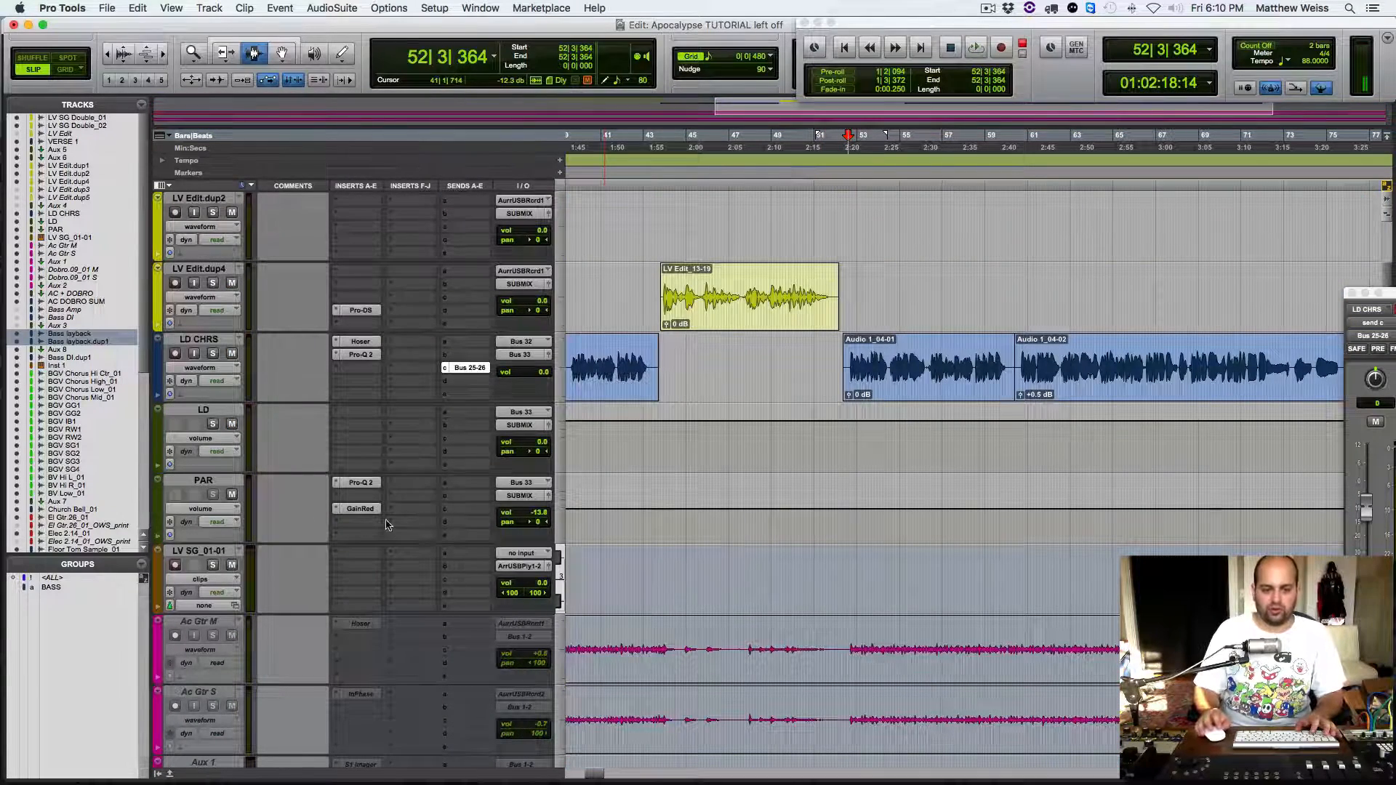
left_click(196, 480)
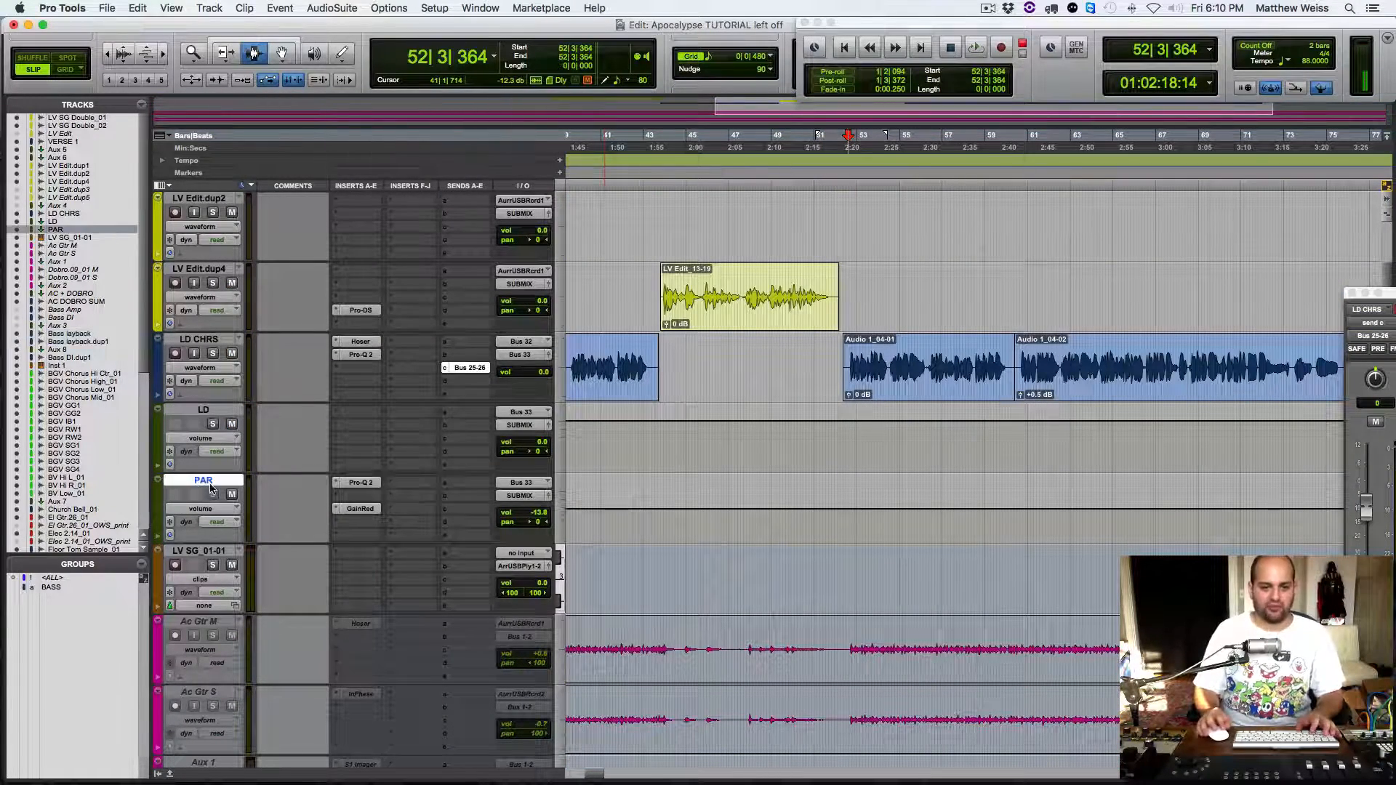
key("super+shift+n")
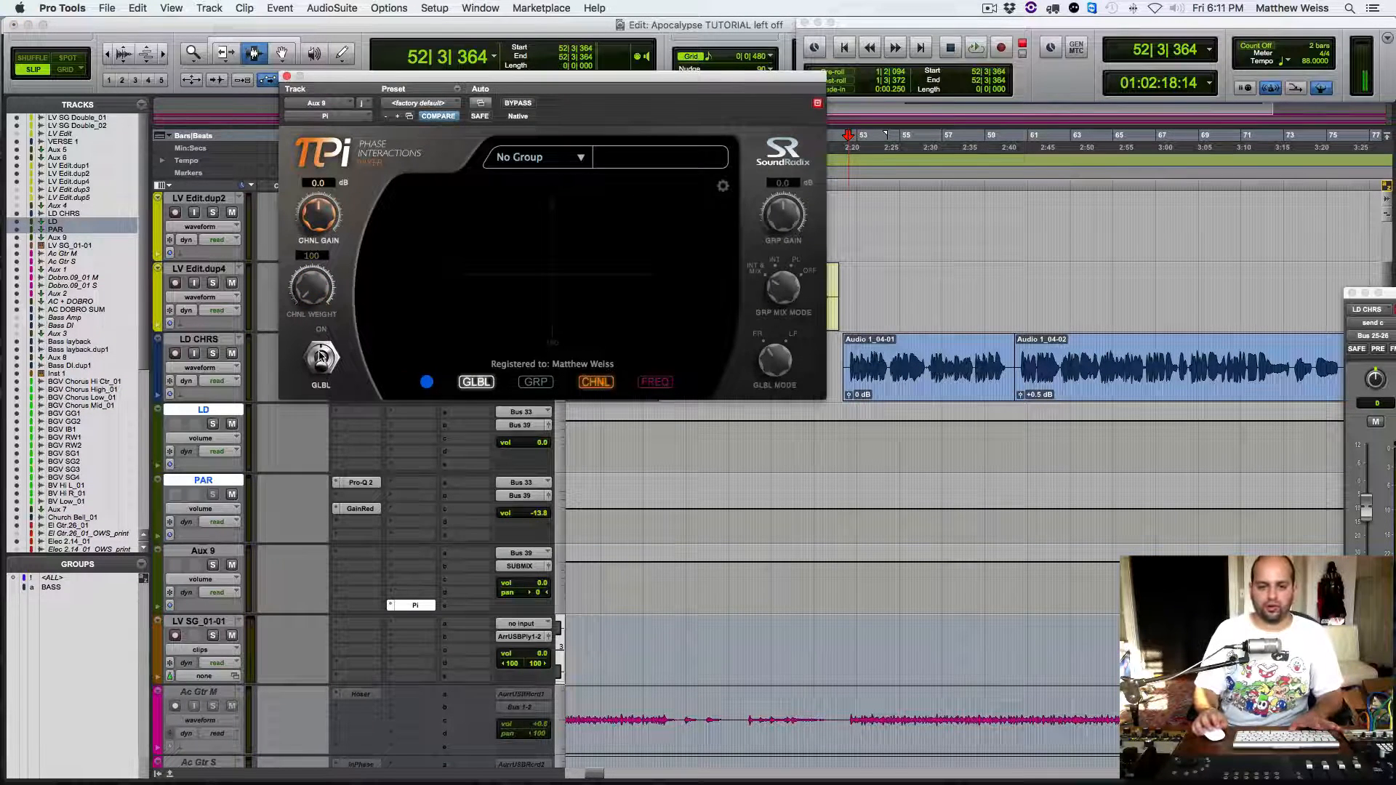
Step: Compare the chorus lead vocal with the Aux 9 Pi's global processing off and on
key("space")
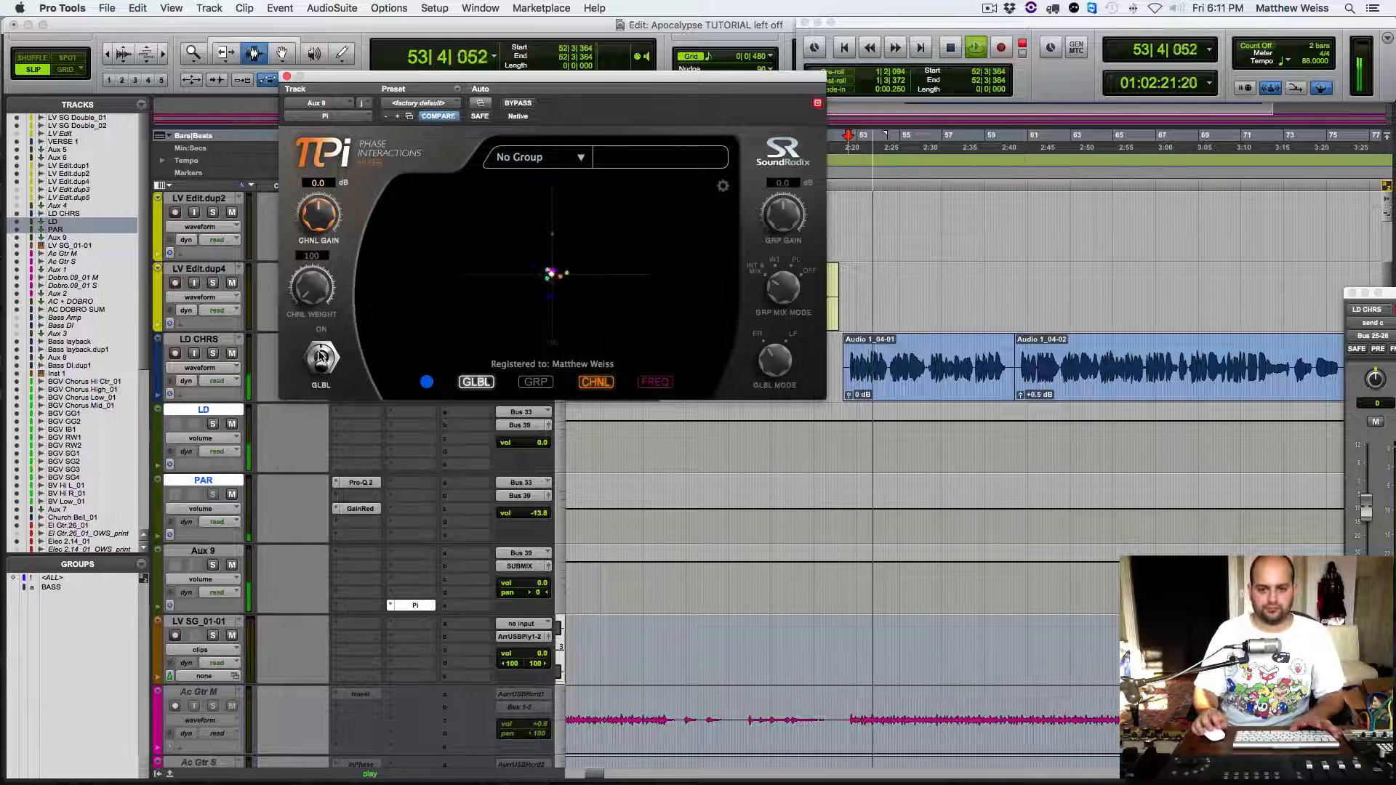
key("space")
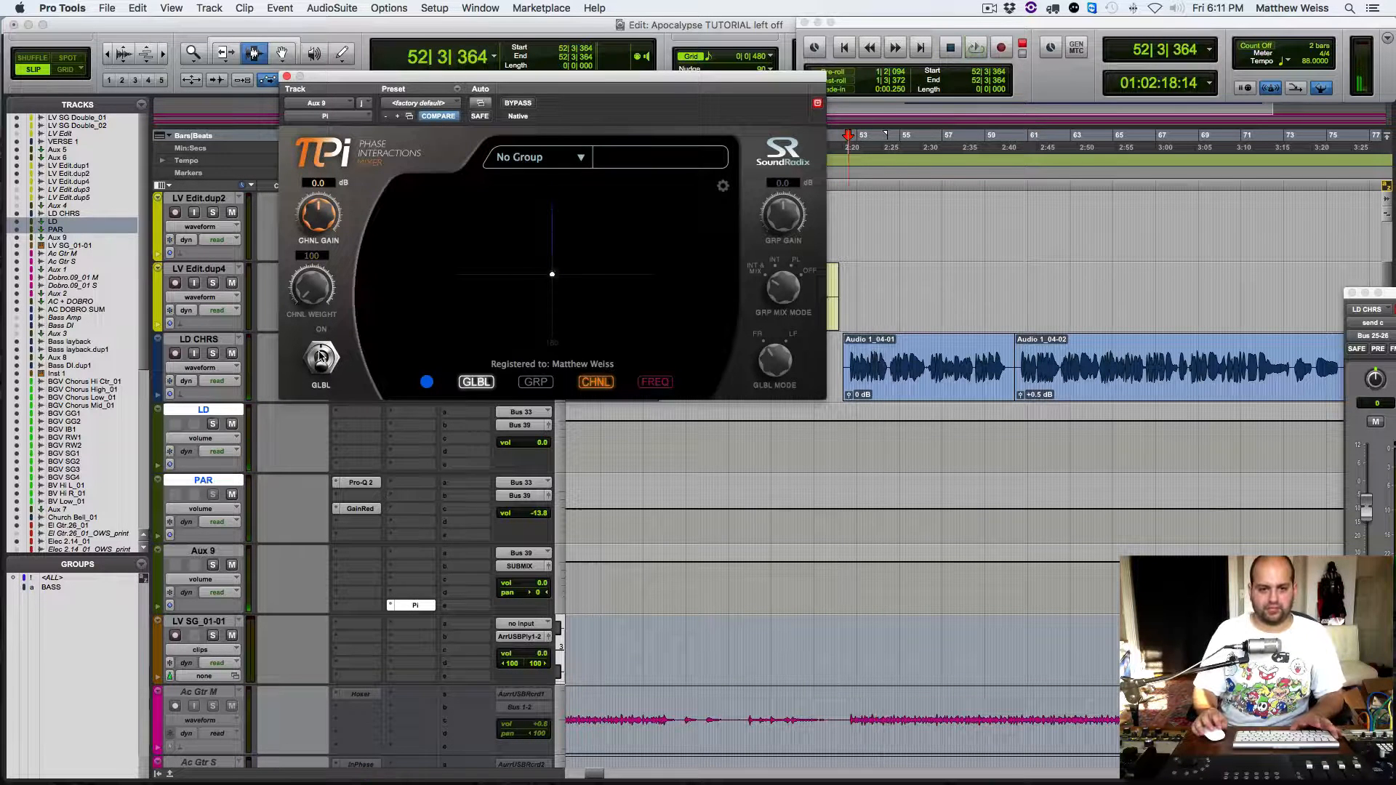
key("space")
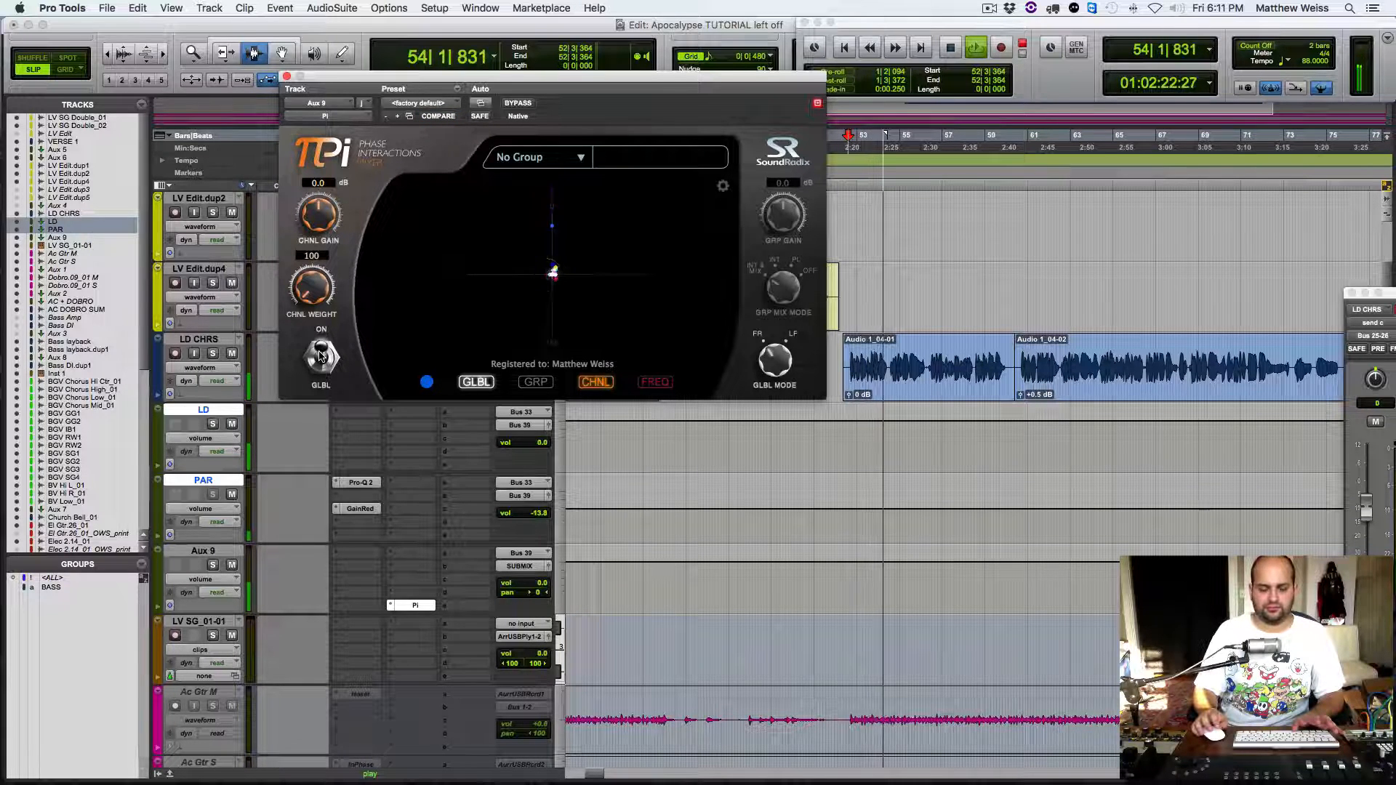
left_click(321, 355)
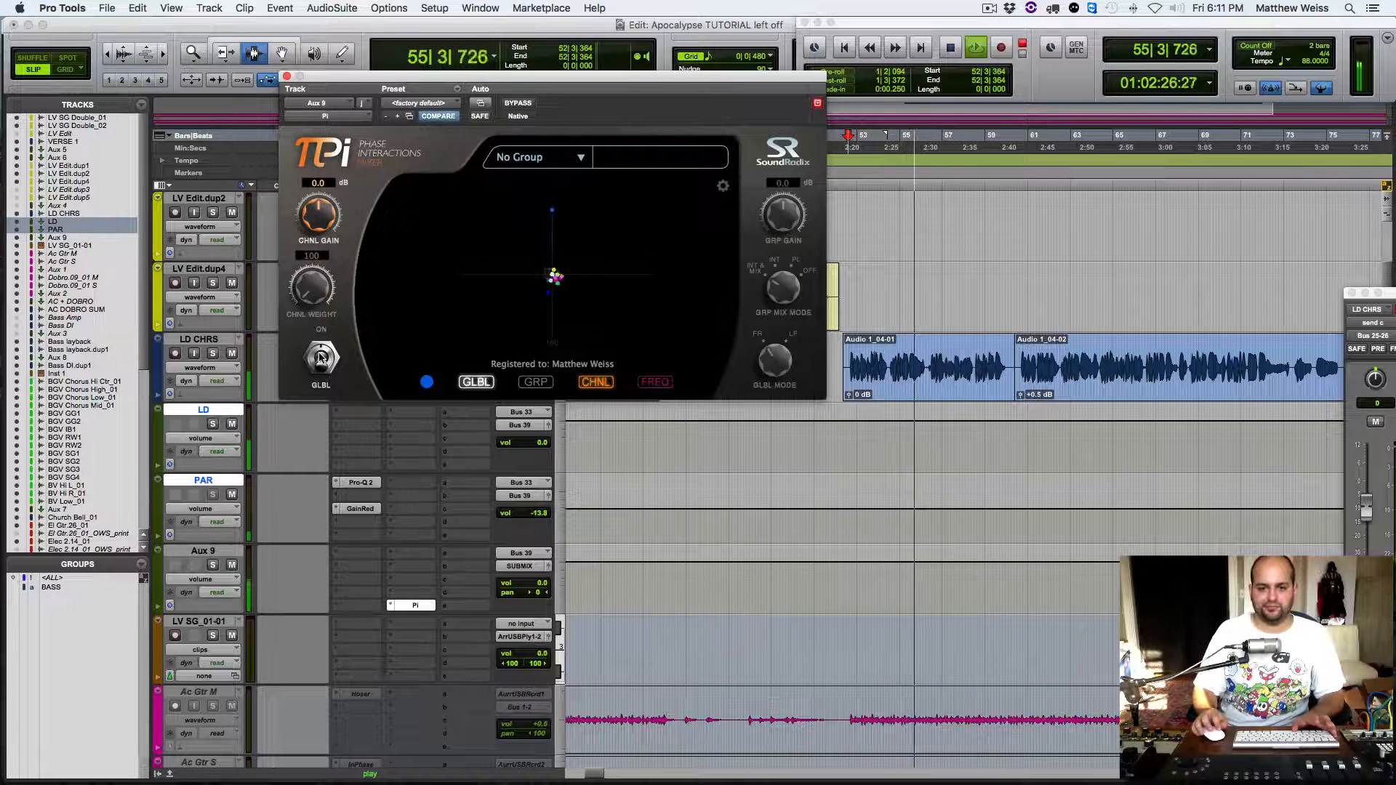
key("space")
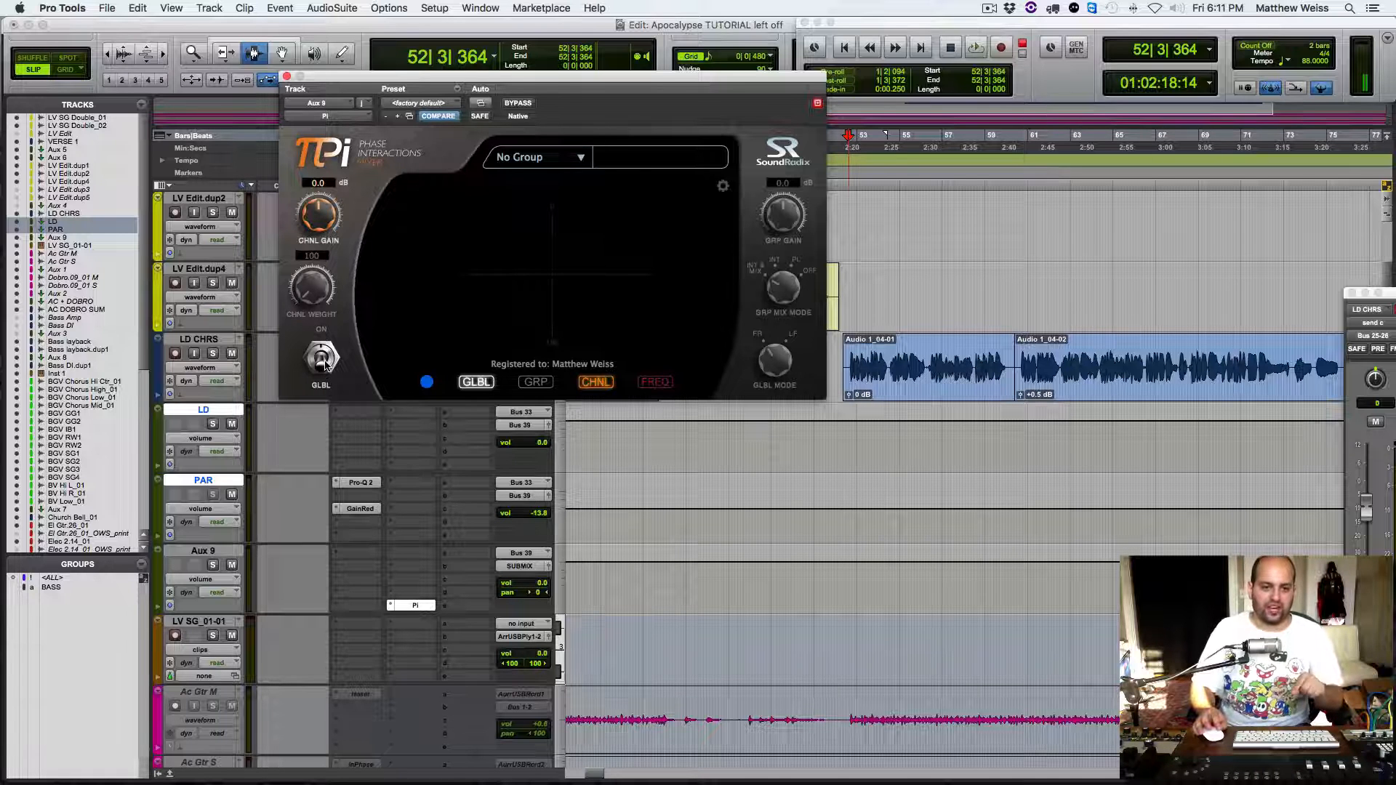
Step: Raise the channel weight of Pi on Aux 9 to 310 and replay the chorus while toggling the global processing
key("space")
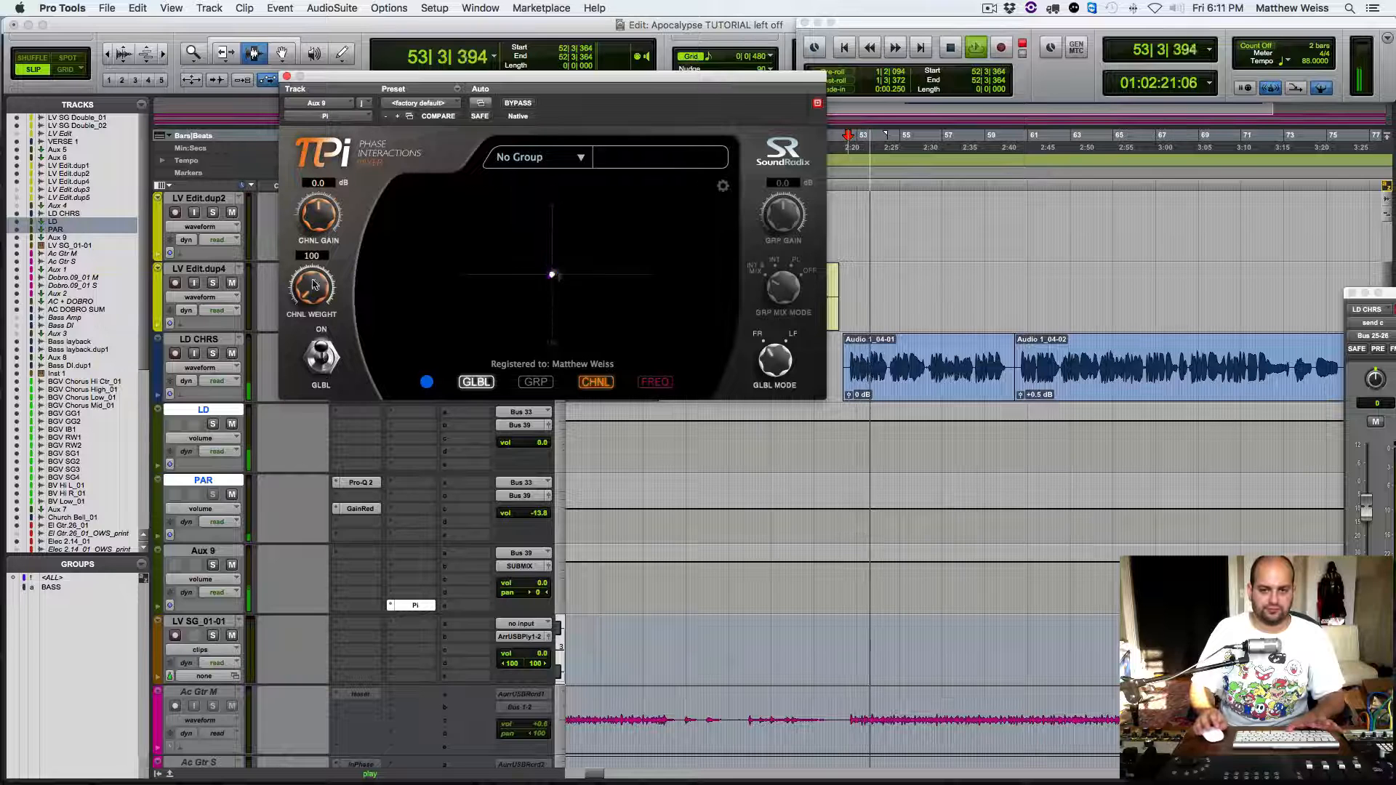
key("space")
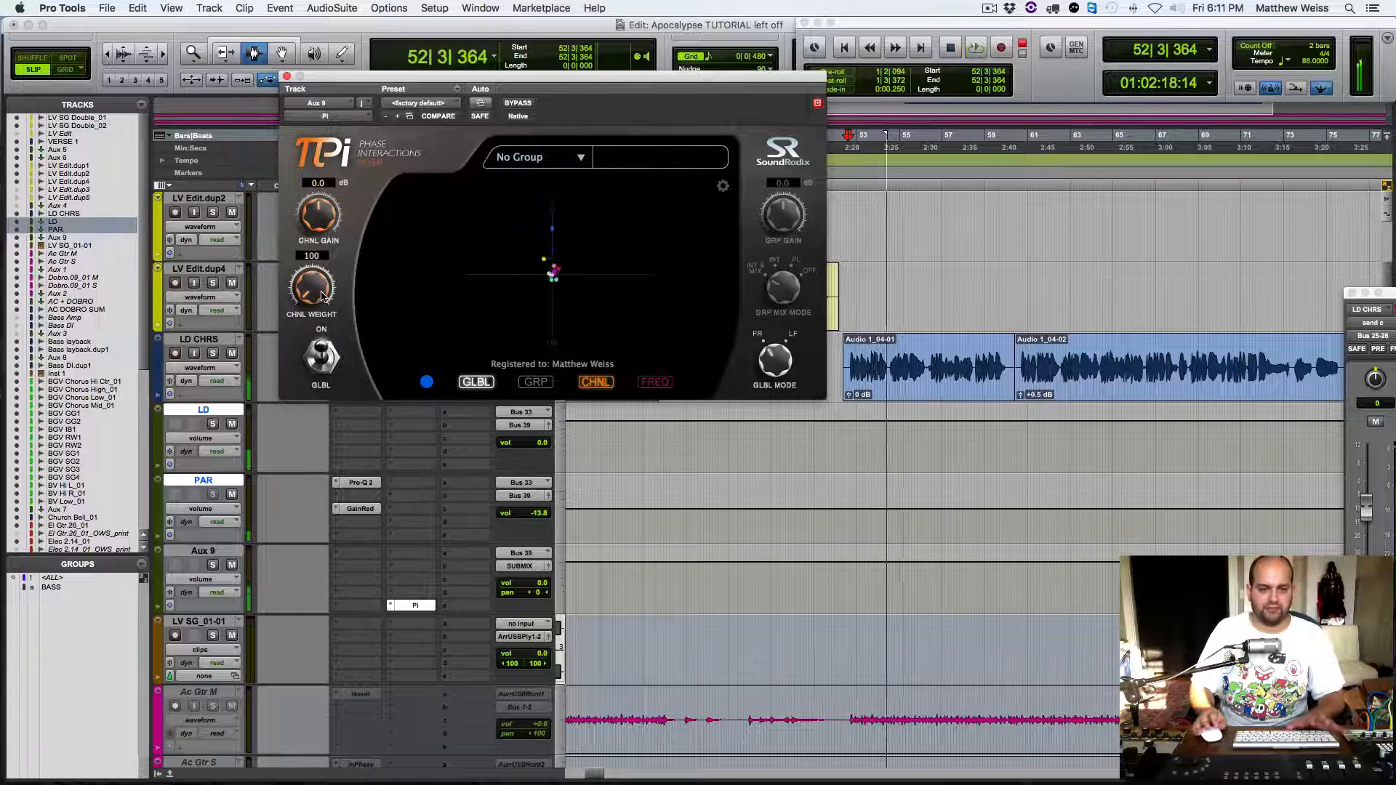
left_click_drag(320, 292, 328, 254)
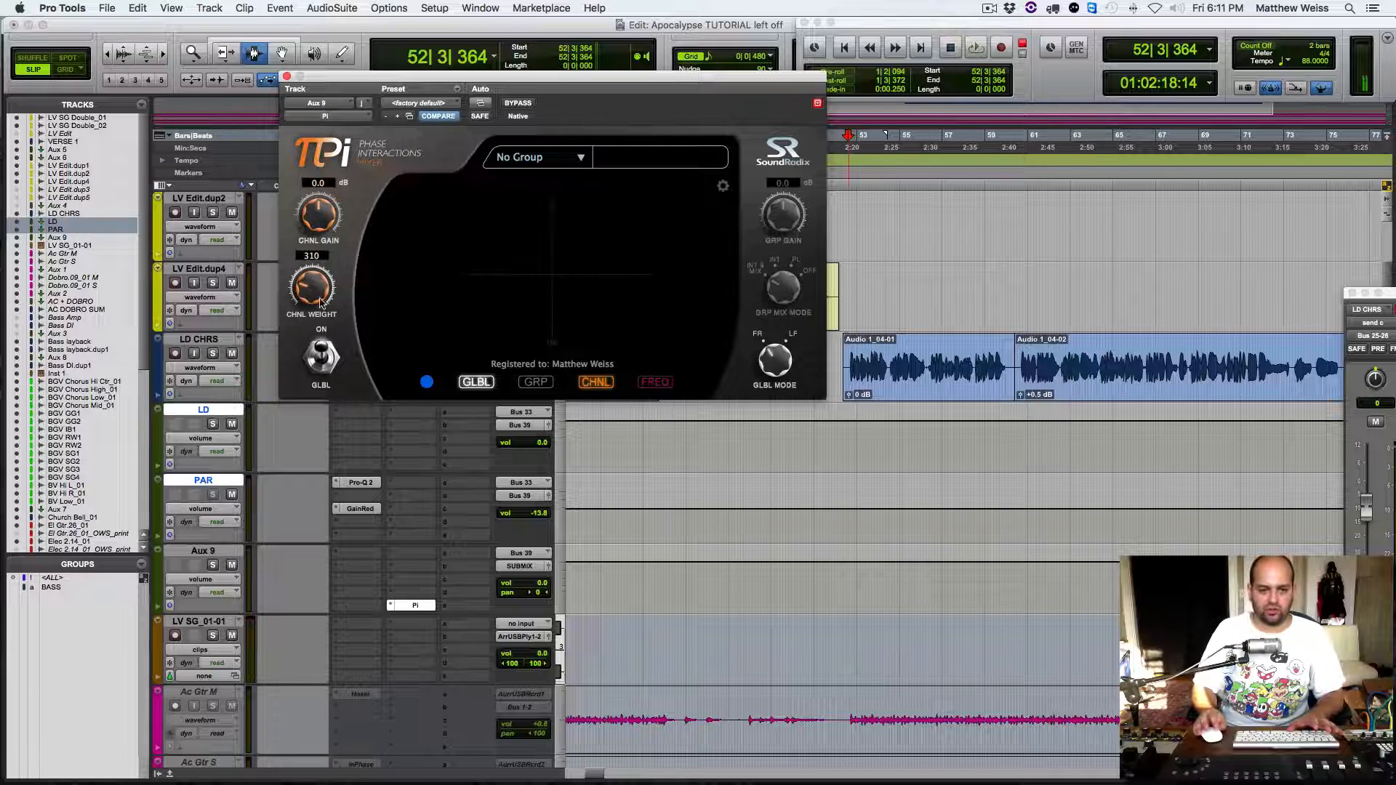
key("space")
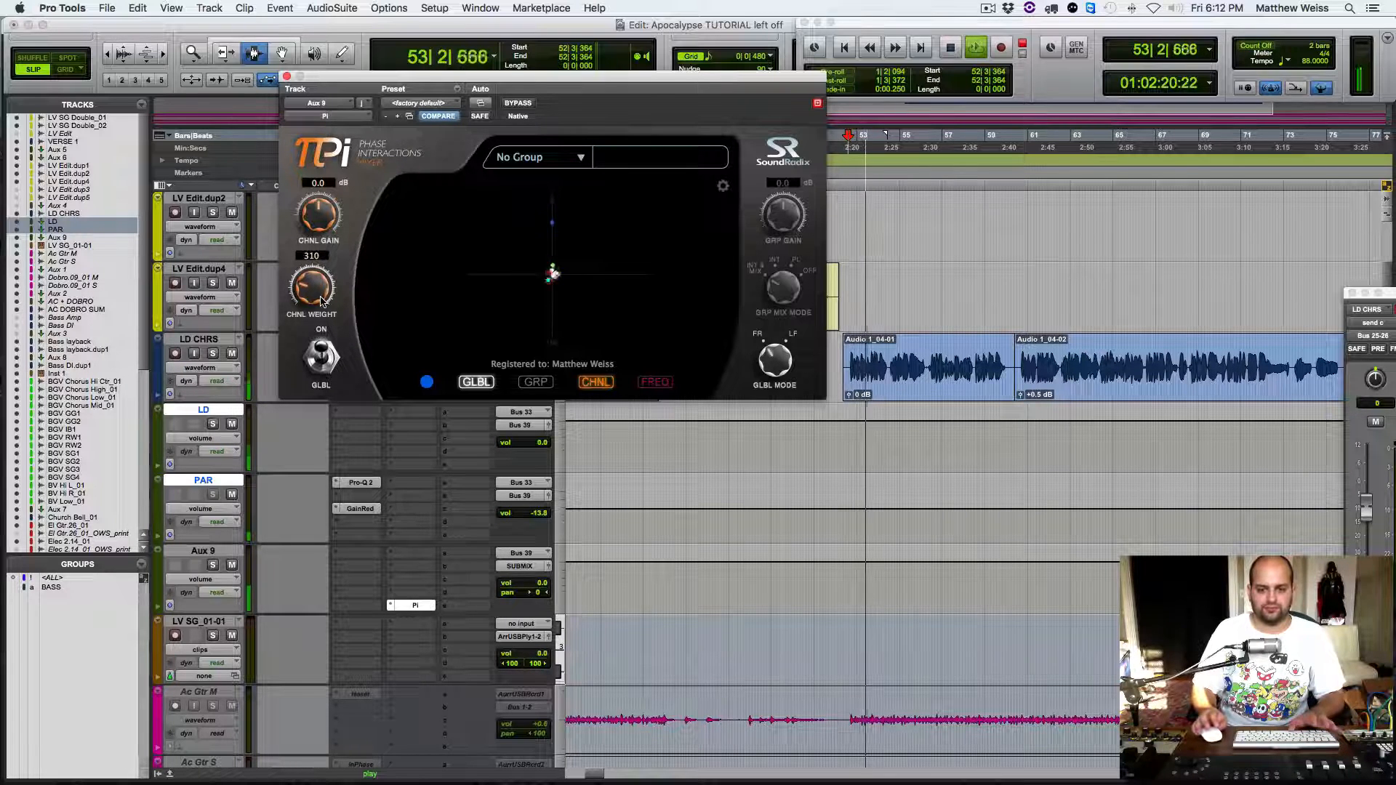
left_click(322, 359)
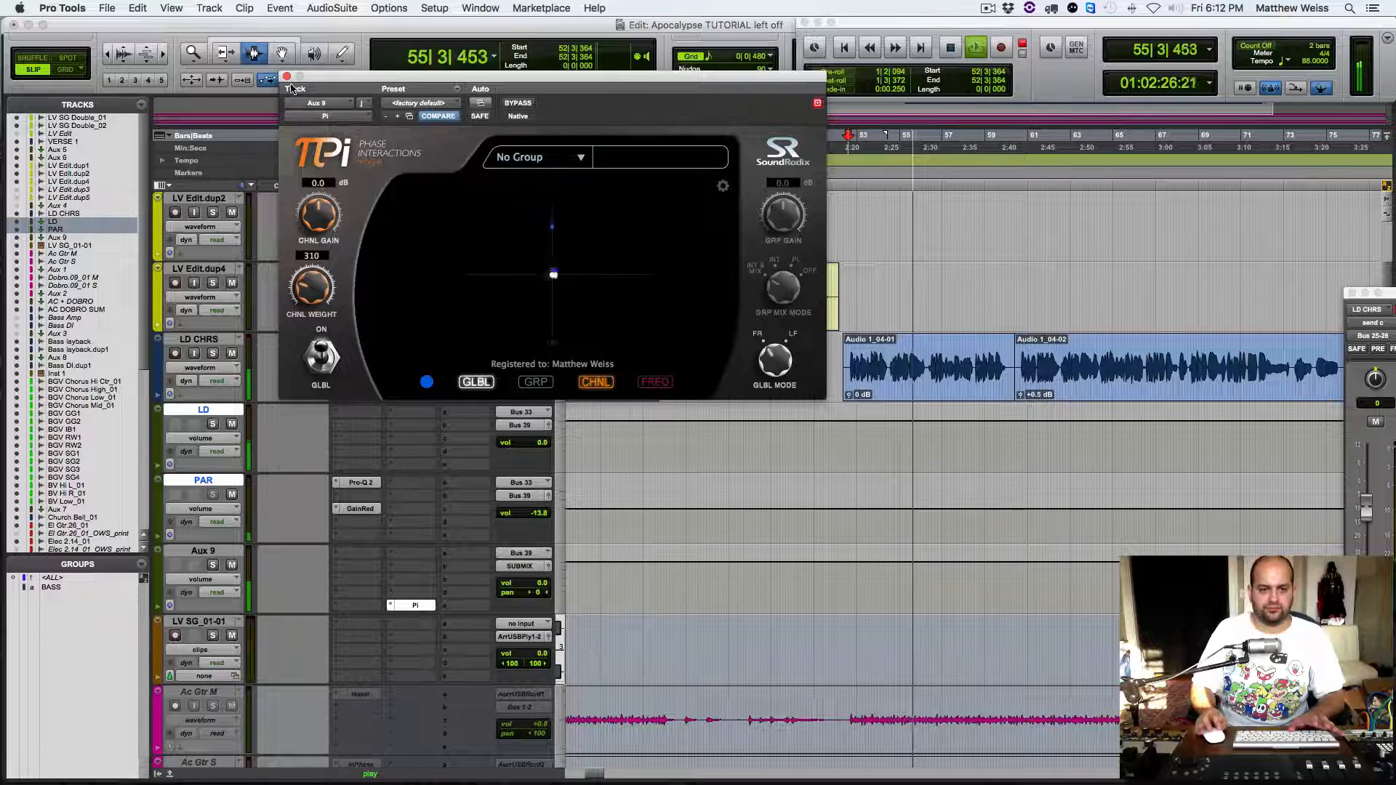
key("space")
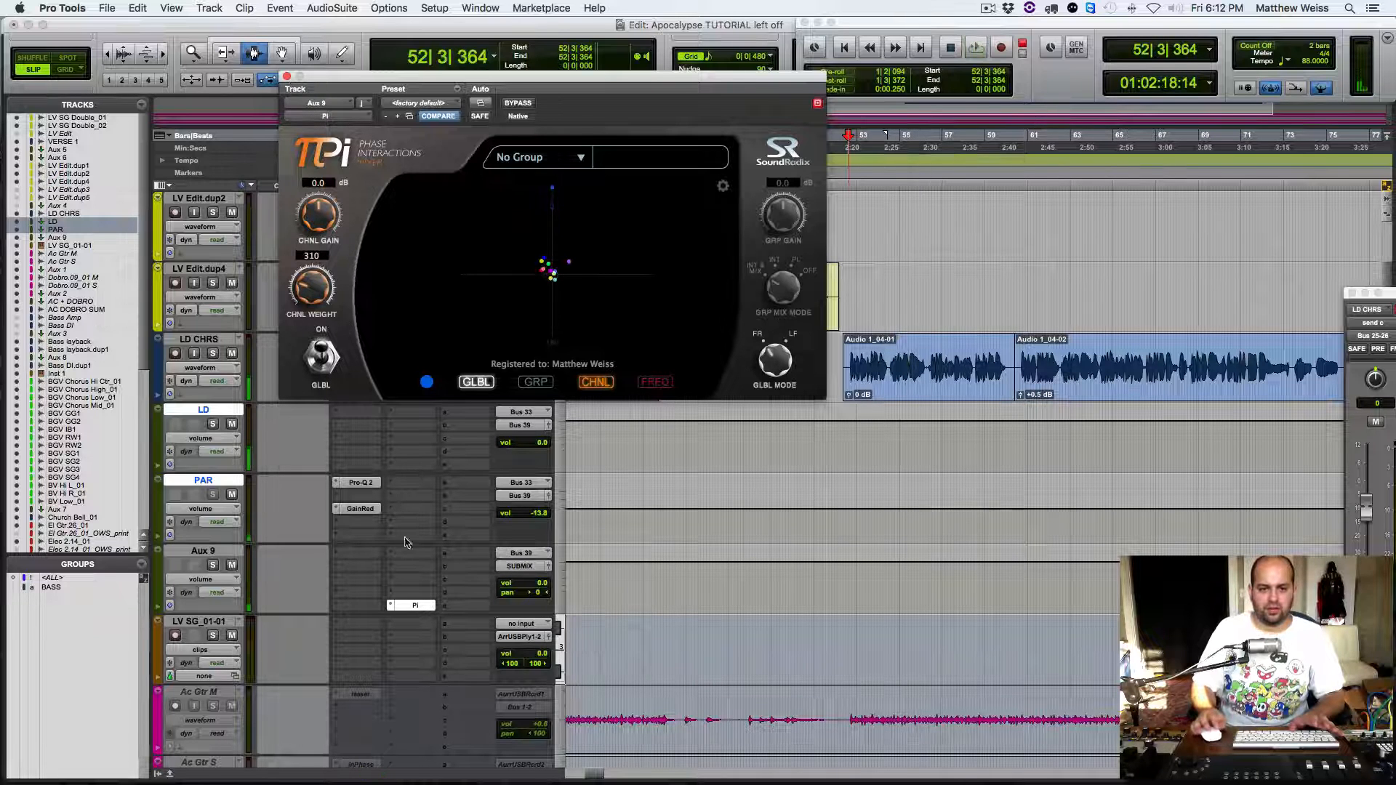
Step: Make the Pi insert on Aux 9 inactive and replay the chorus without it
right_click(409, 607)
left_click(430, 631)
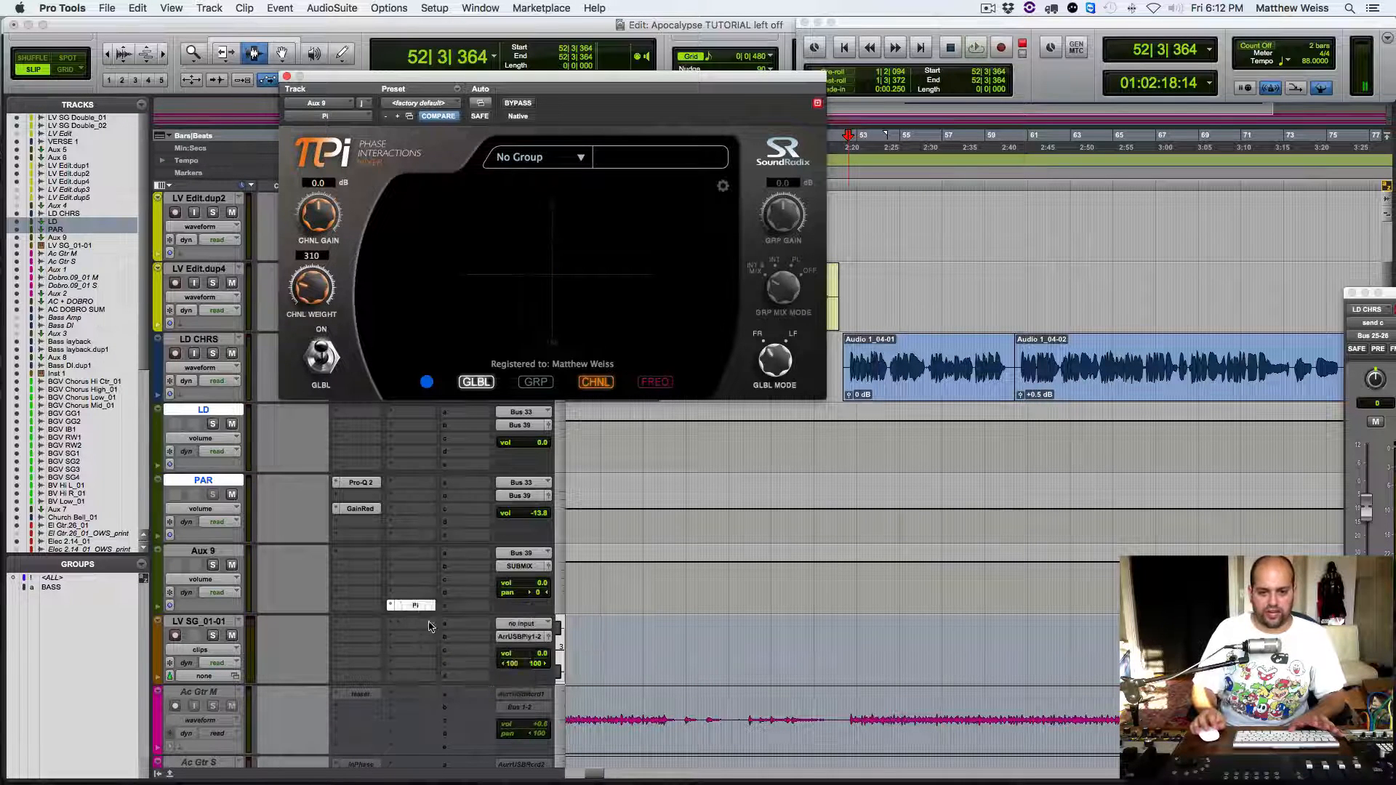
key("space")
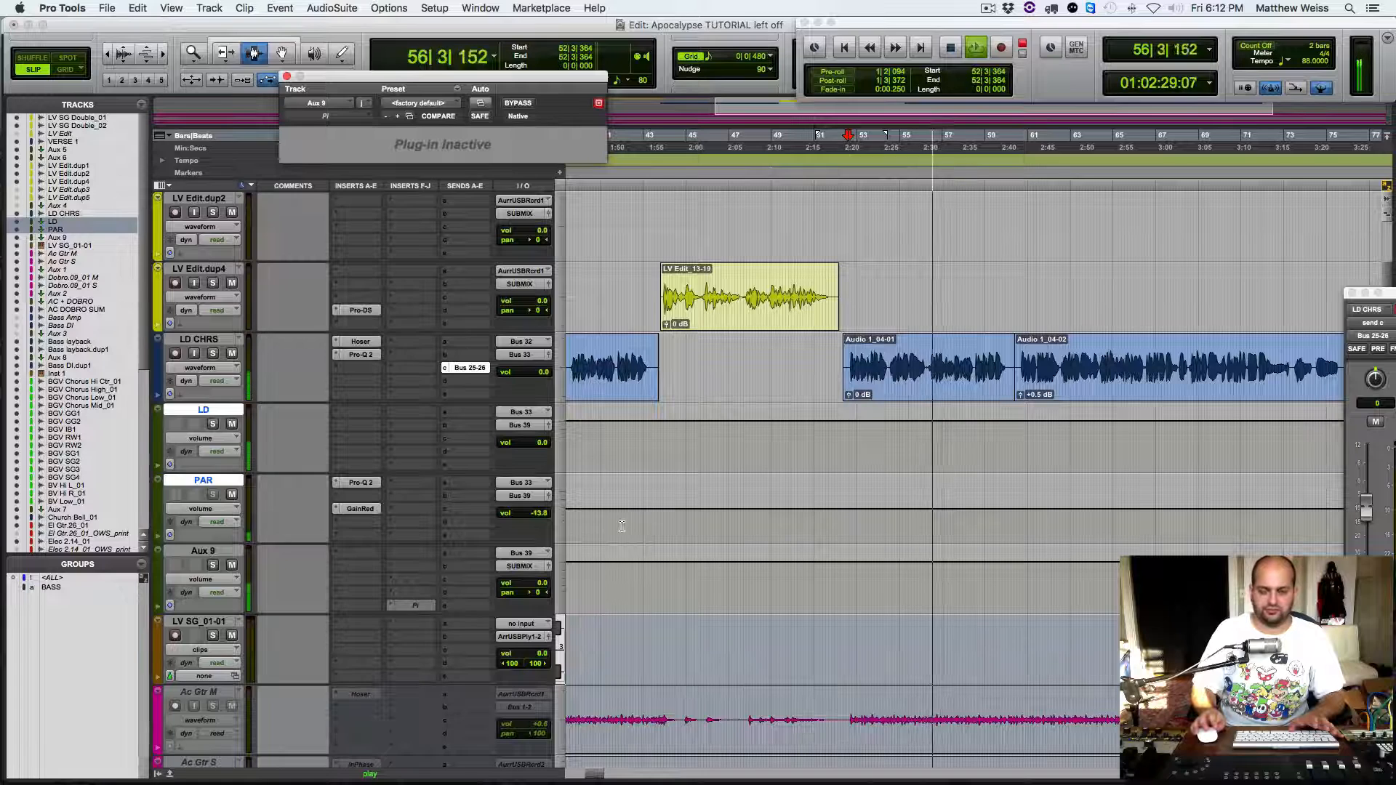
key("space")
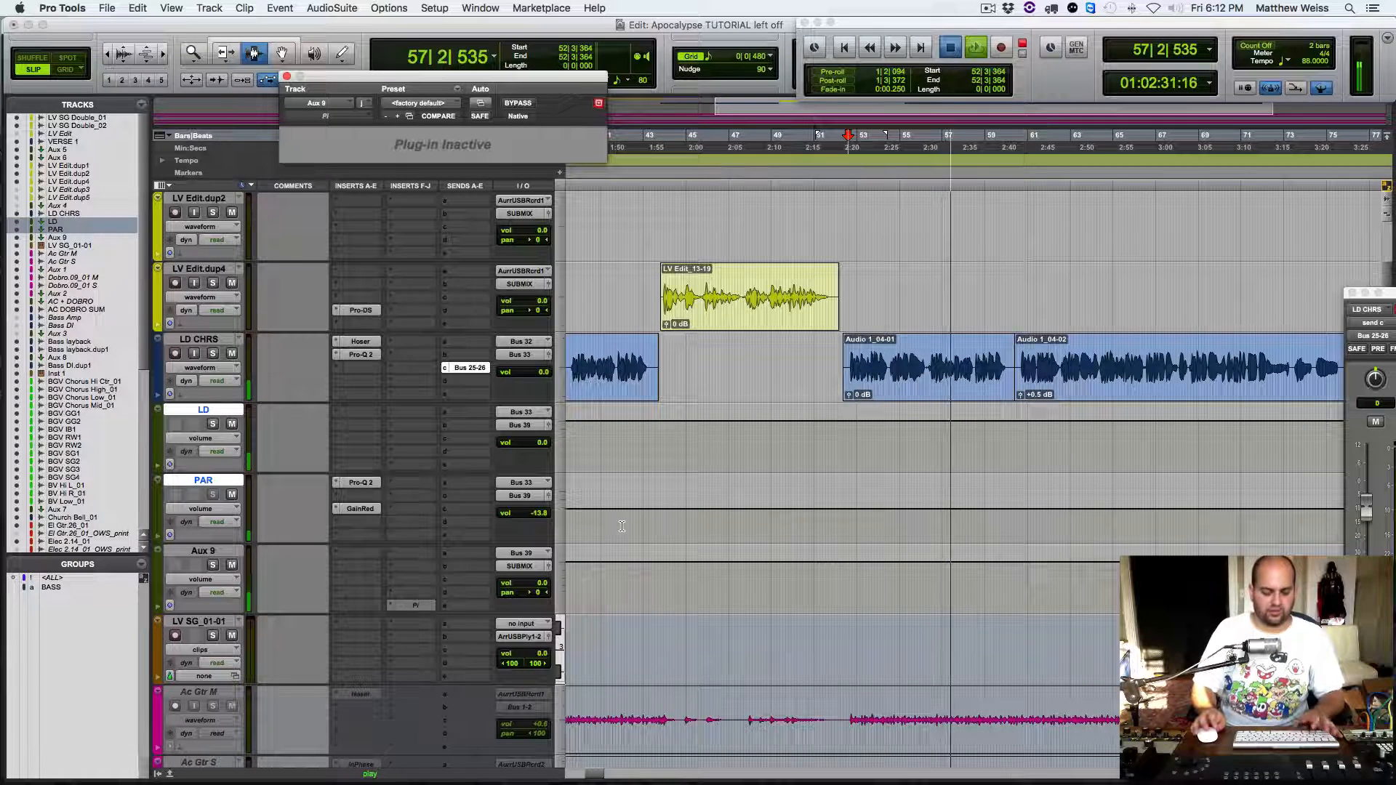
key("space")
scroll(761, 473, "up", 4)
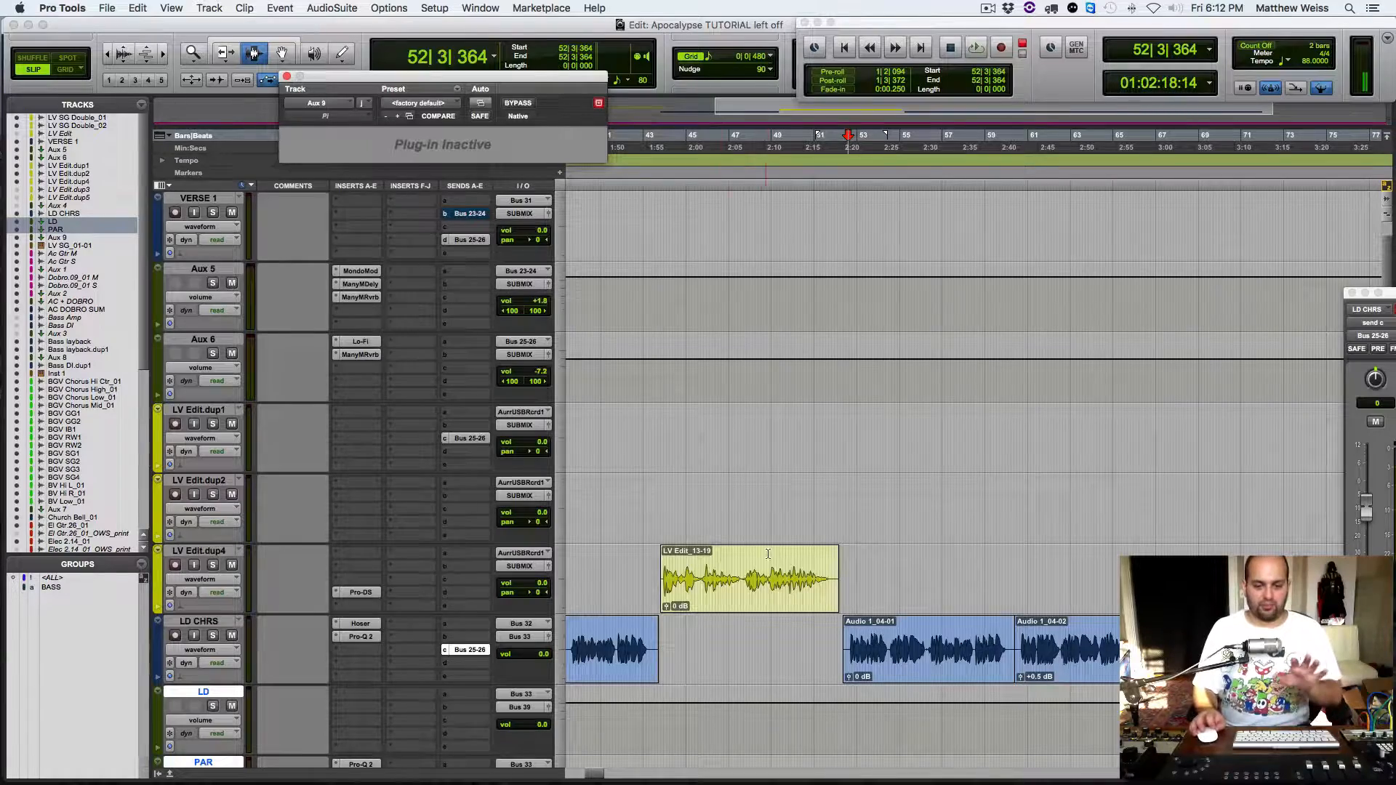
scroll(767, 554, "down", 15)
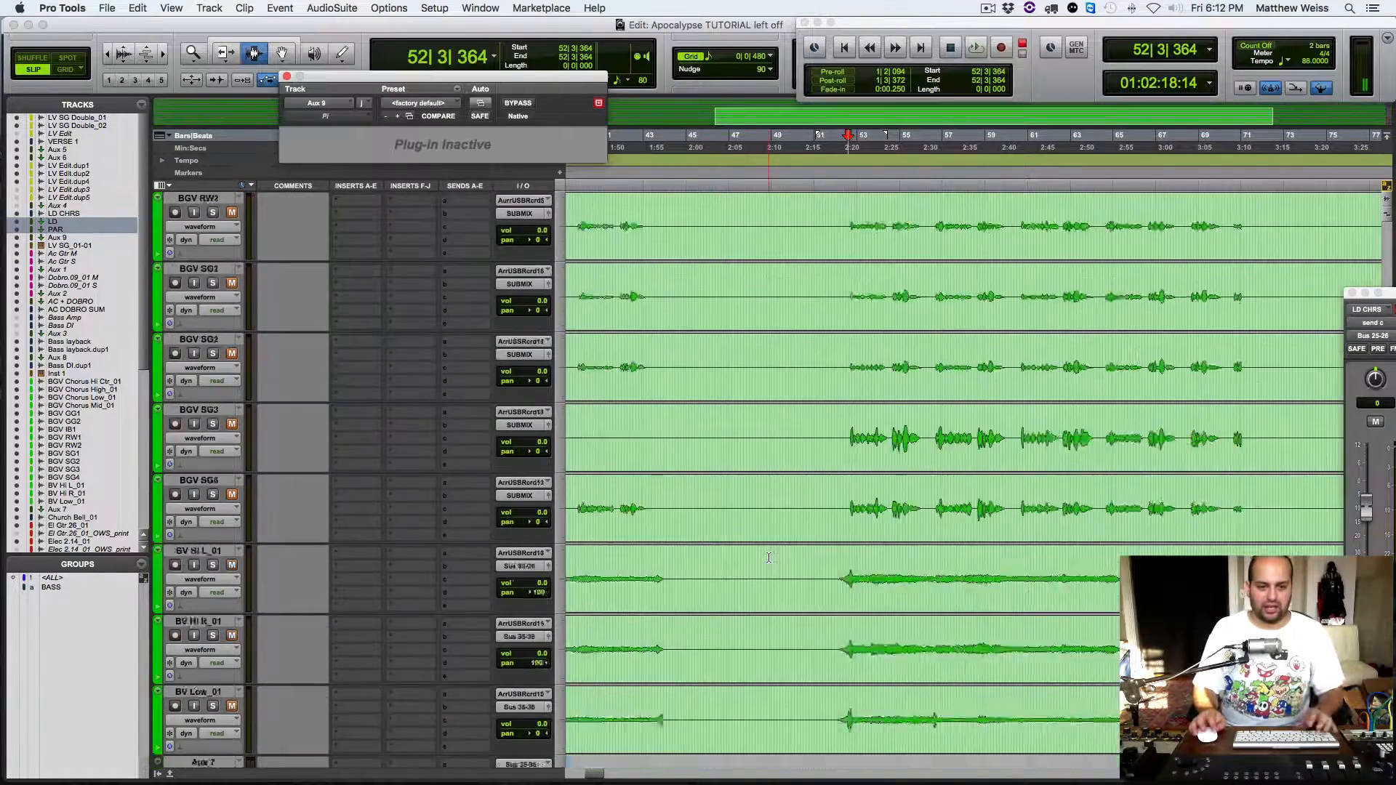
Step: Insert the FG-Red compressor in the second slot of the SUBMIX track and start playing the chorus
scroll(769, 557, "down", 20)
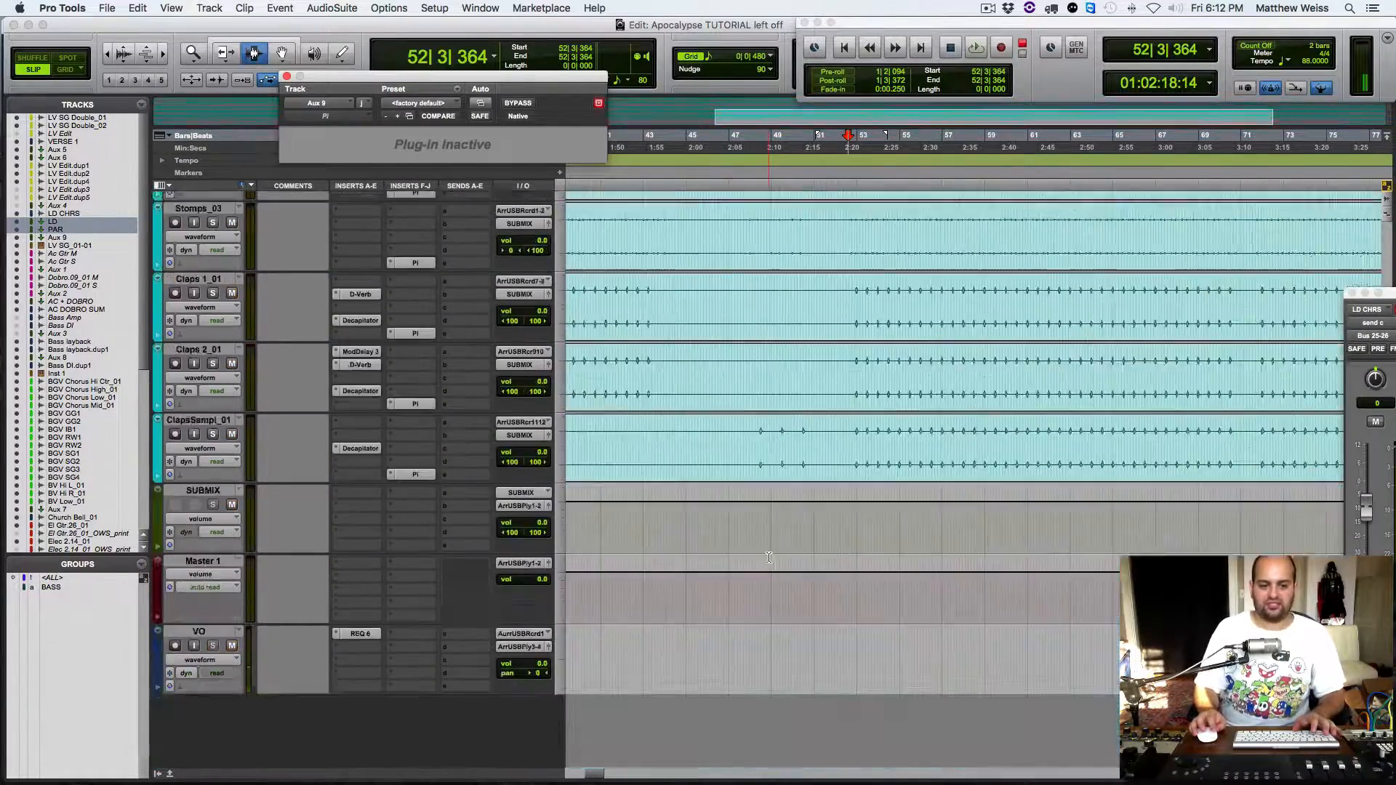
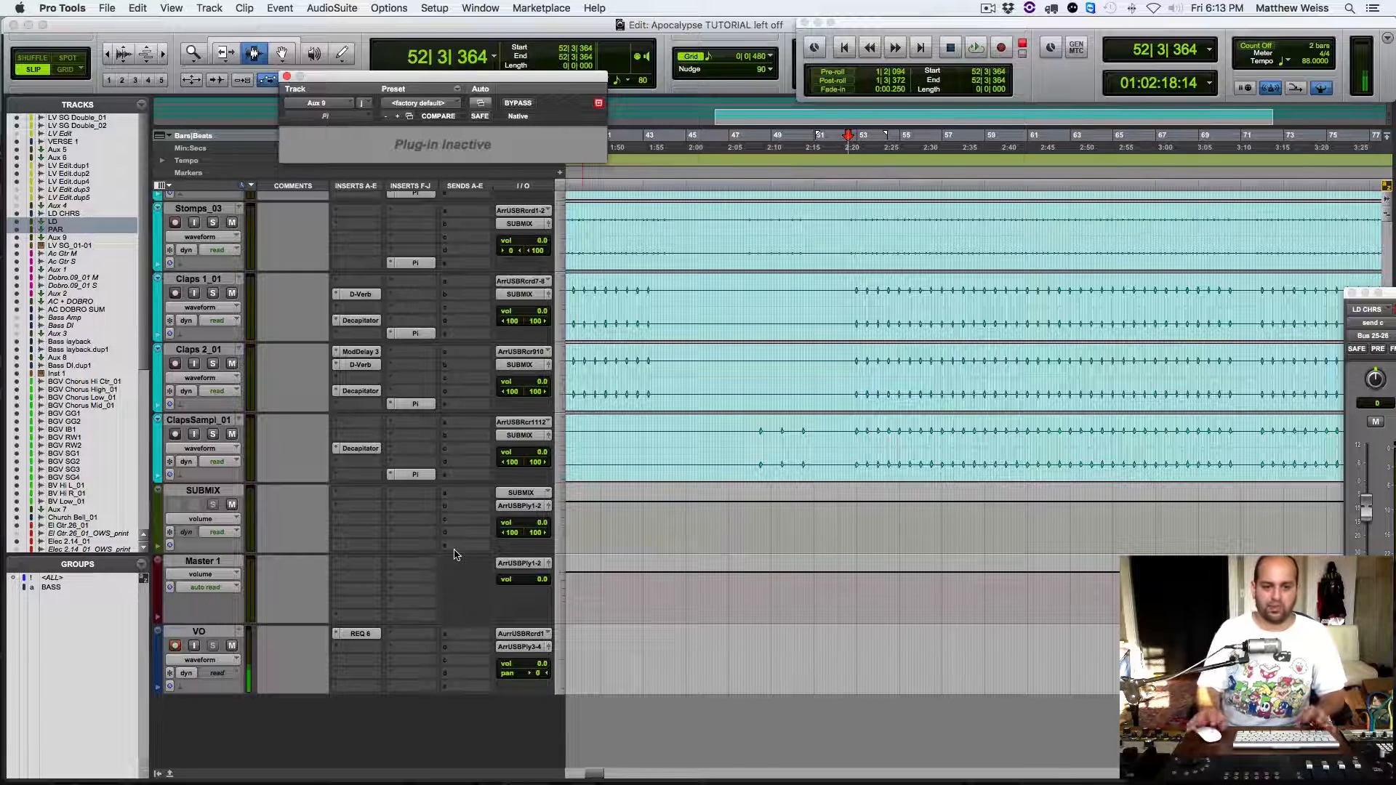
left_click(339, 509)
key("space")
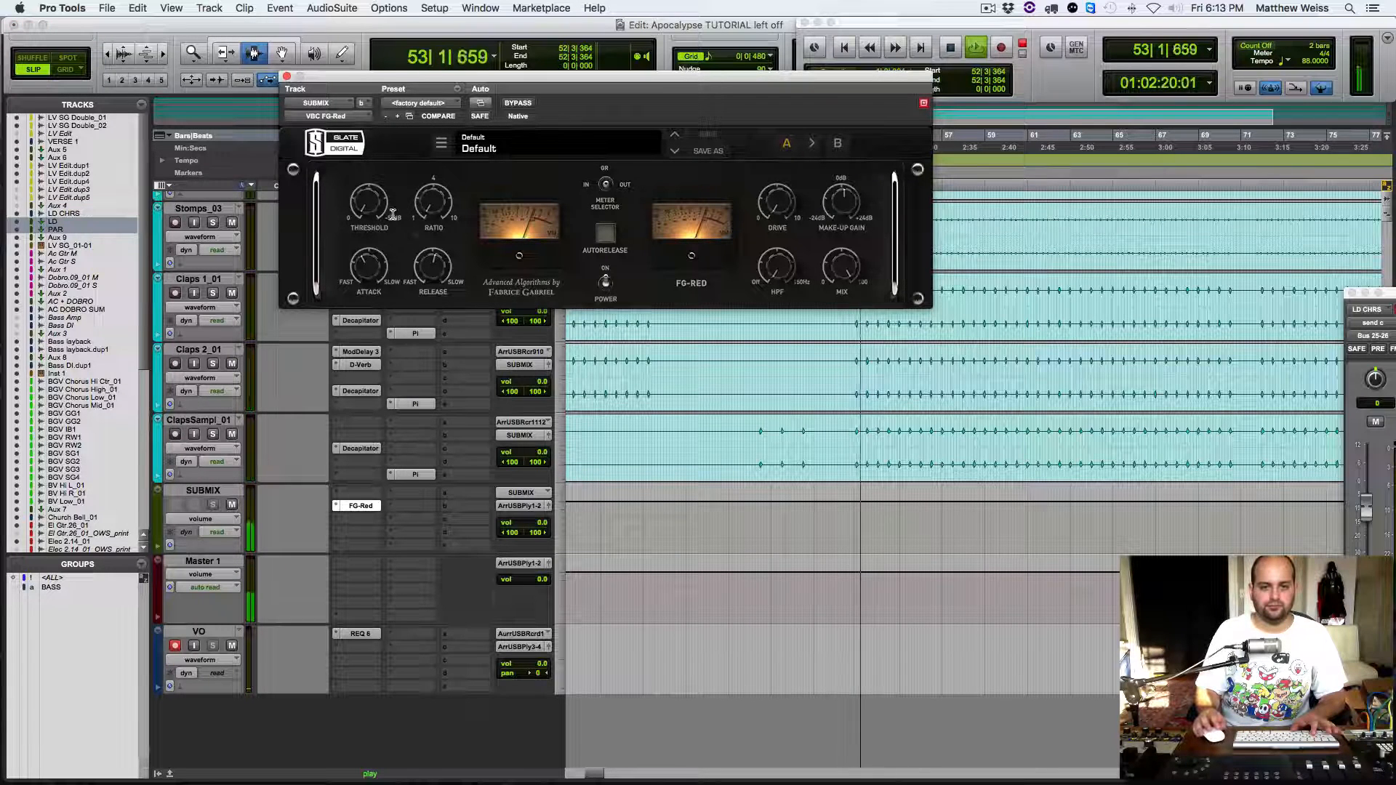
Step: Set the FG-Red's attack to 0.0 and adjust its threshold while the chorus plays
left_click_drag(433, 202, 395, 346)
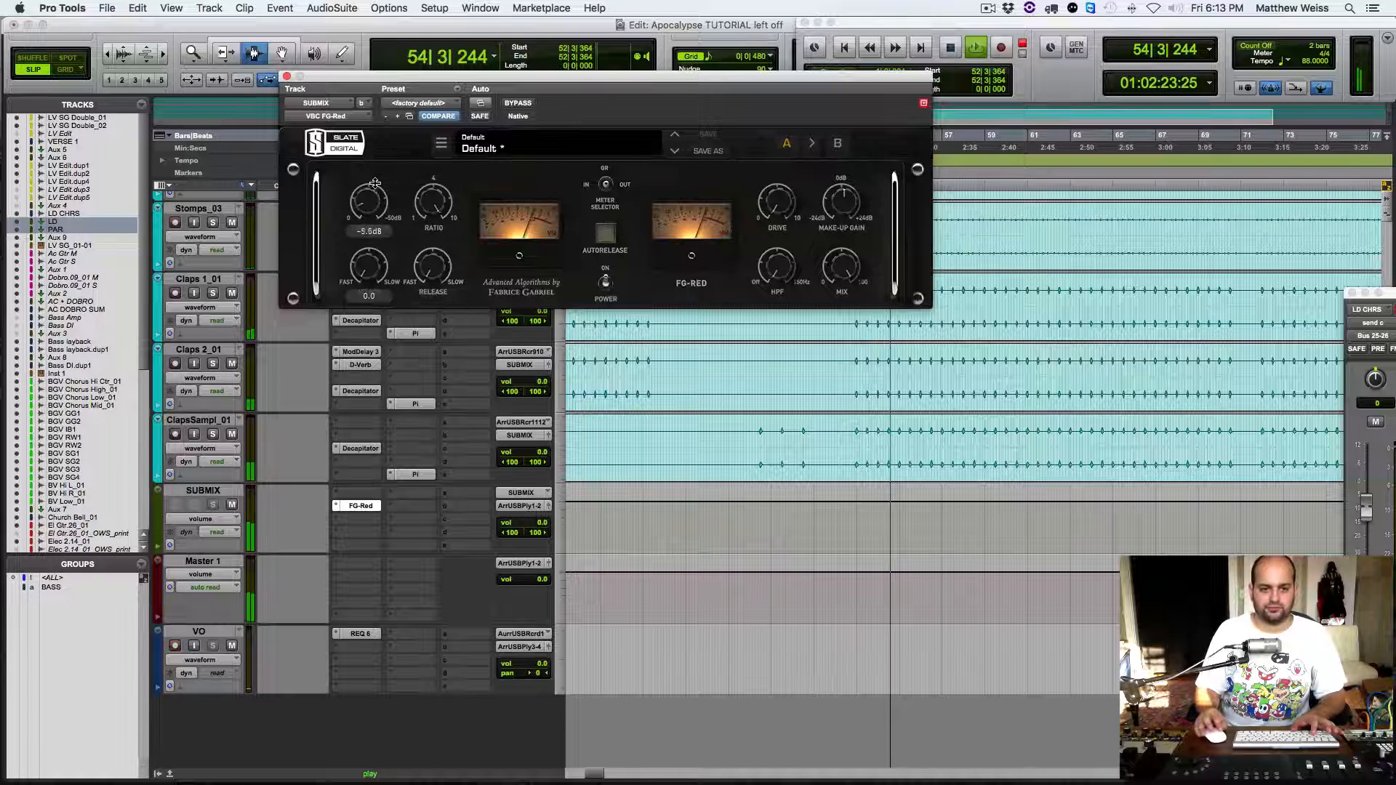
left_click_drag(375, 135, 378, 197)
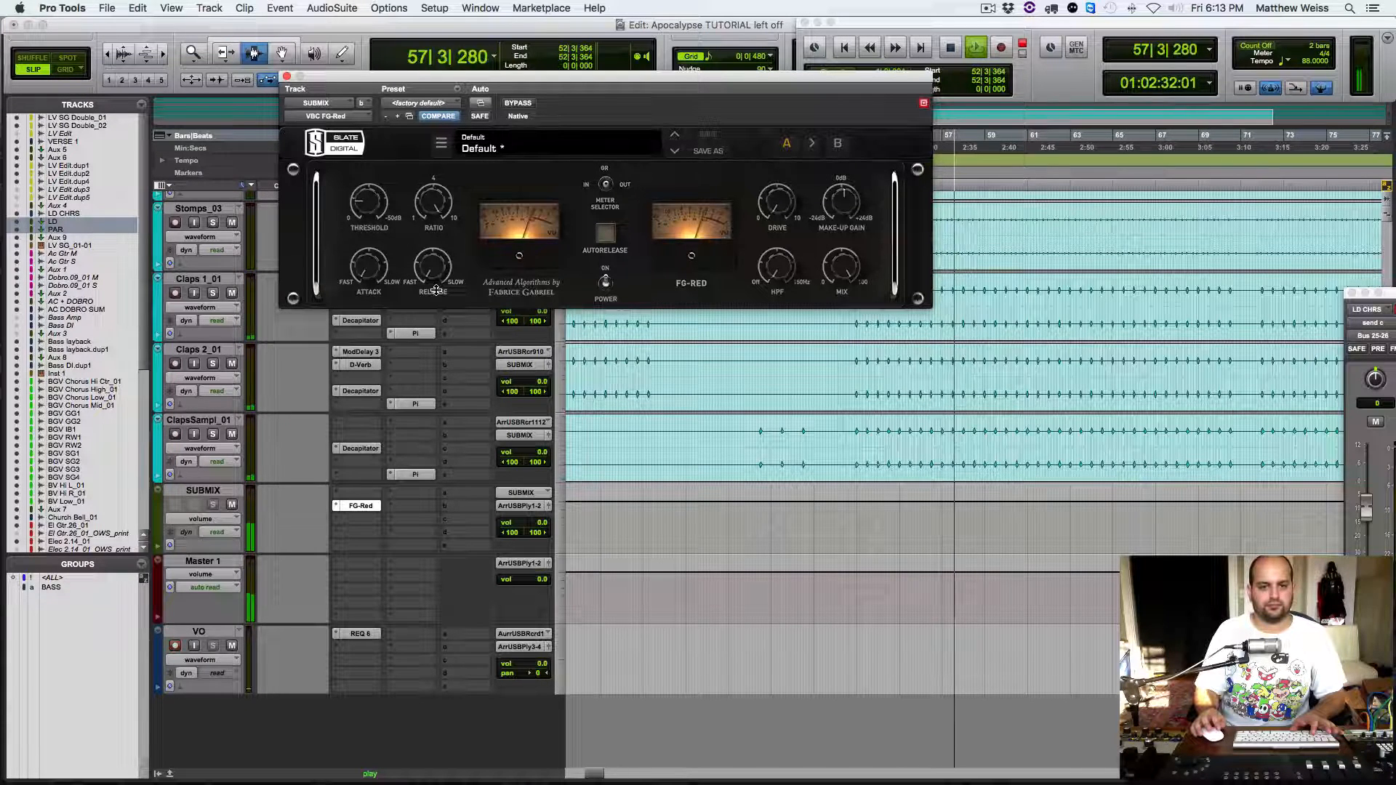
key("space")
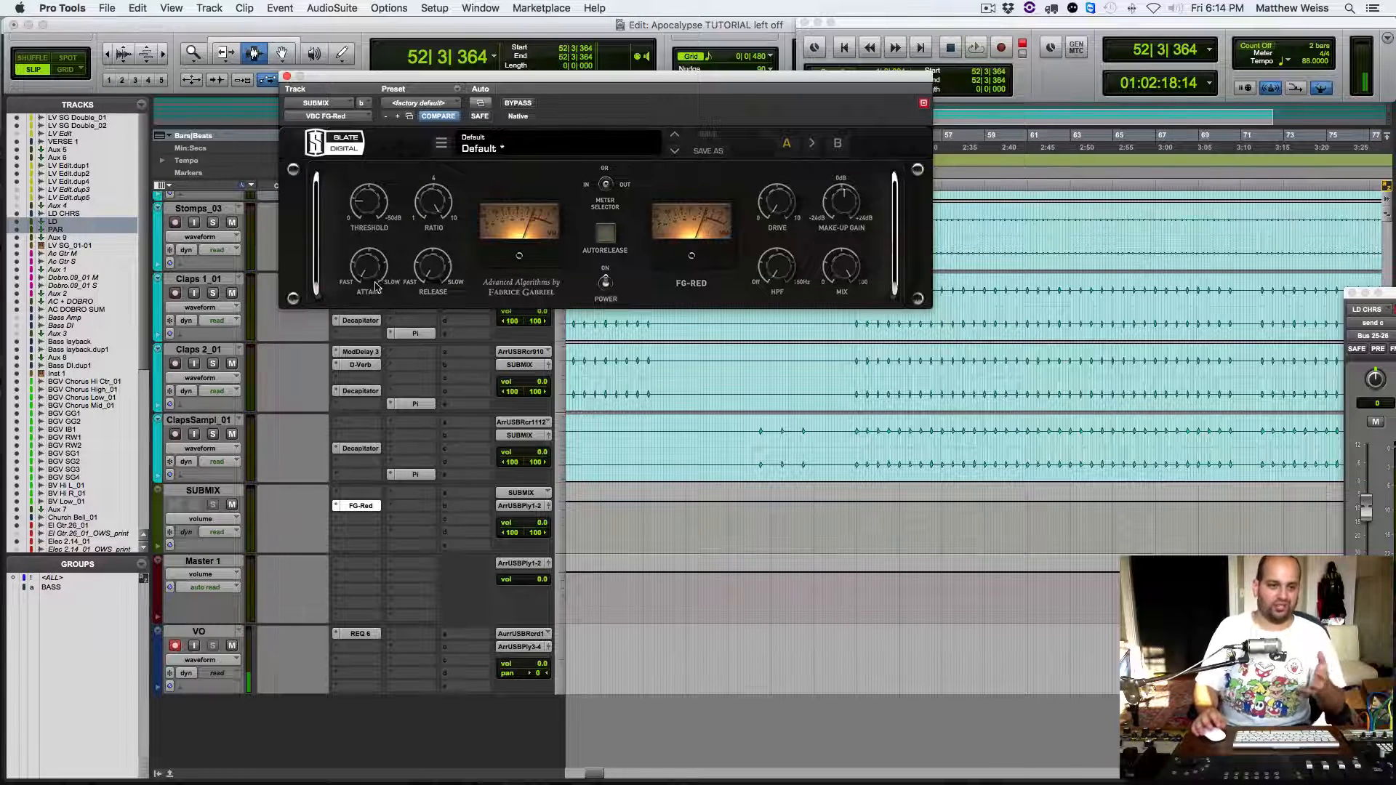
Step: Set the FG-Red's release to about 3.4 while playing the chorus
mouse_move(367, 279)
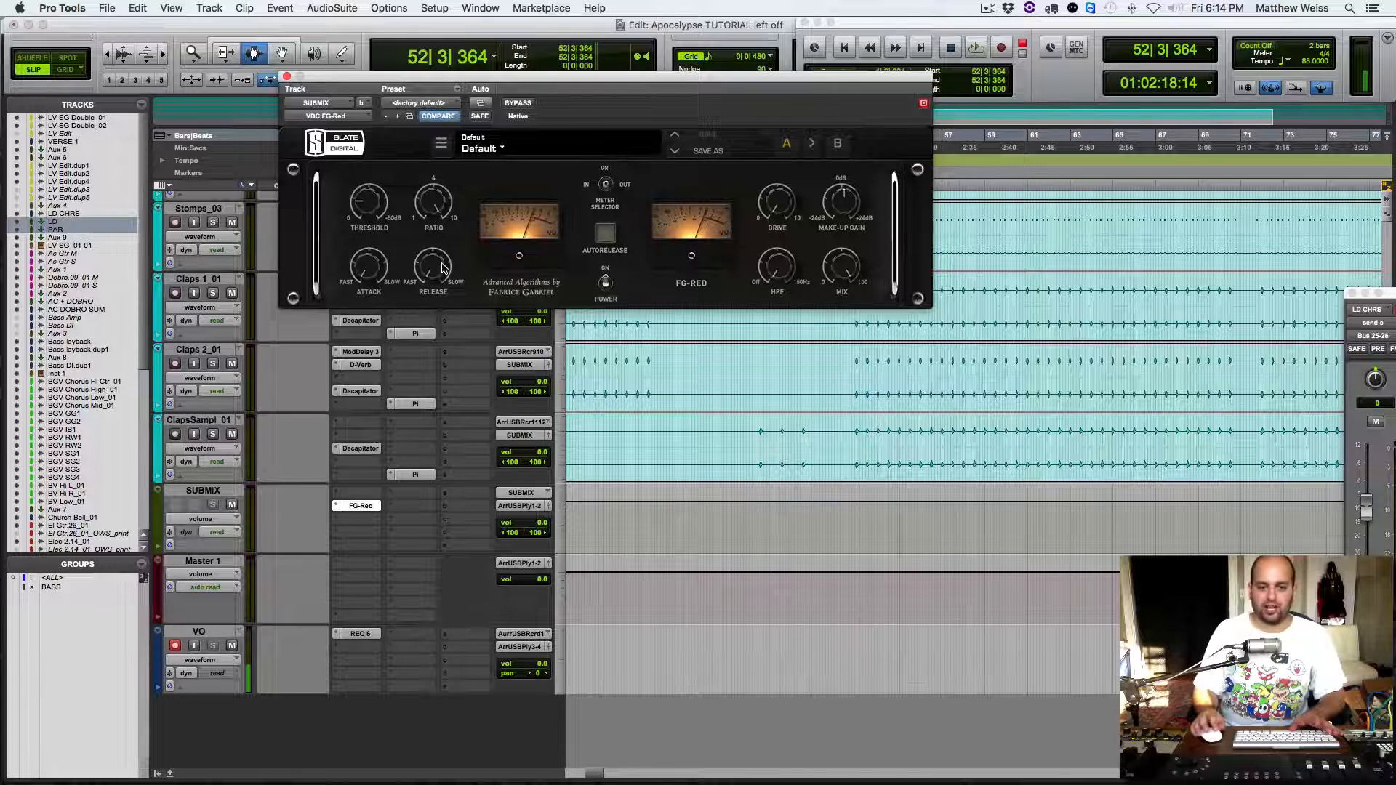
key("space")
mouse_move(436, 273)
left_click_drag(436, 274, 437, 208)
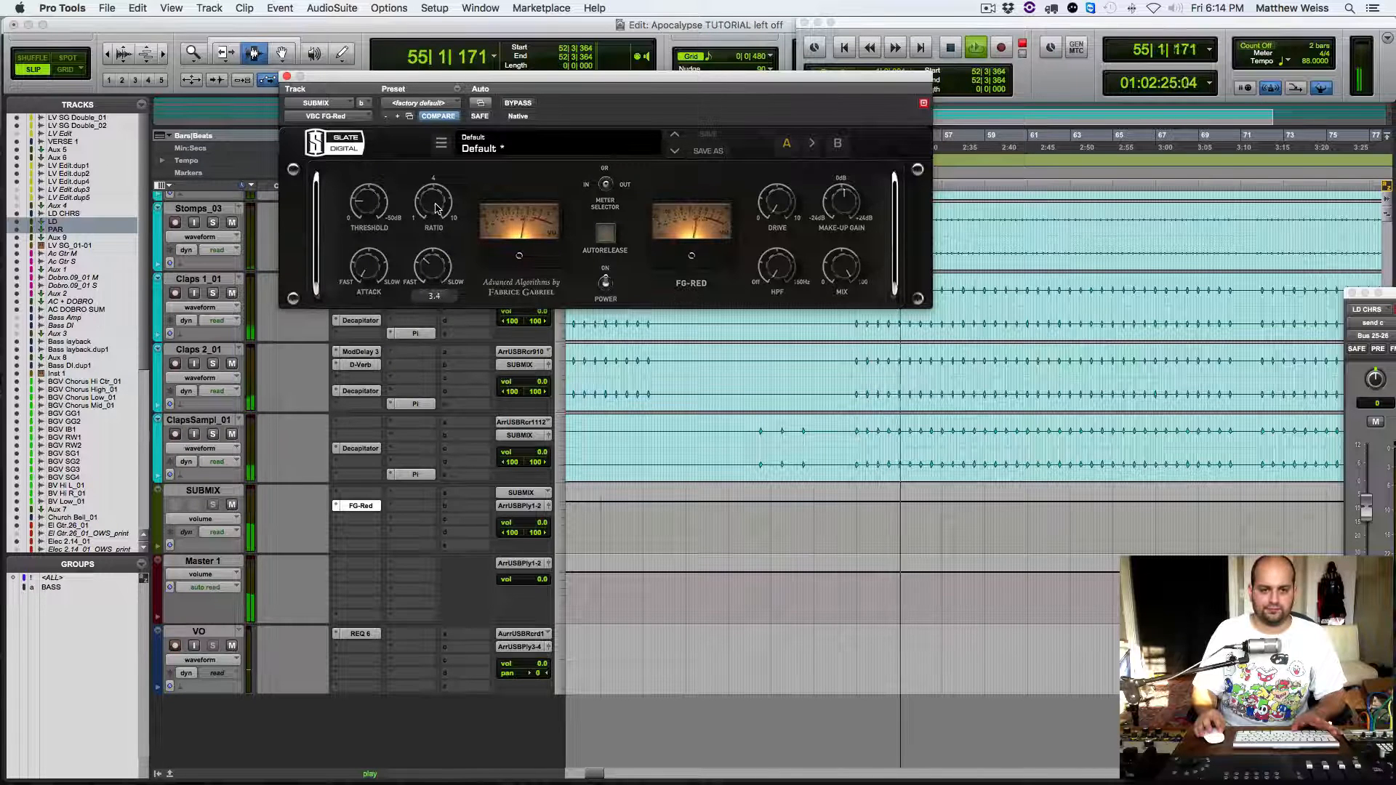
mouse_move(436, 269)
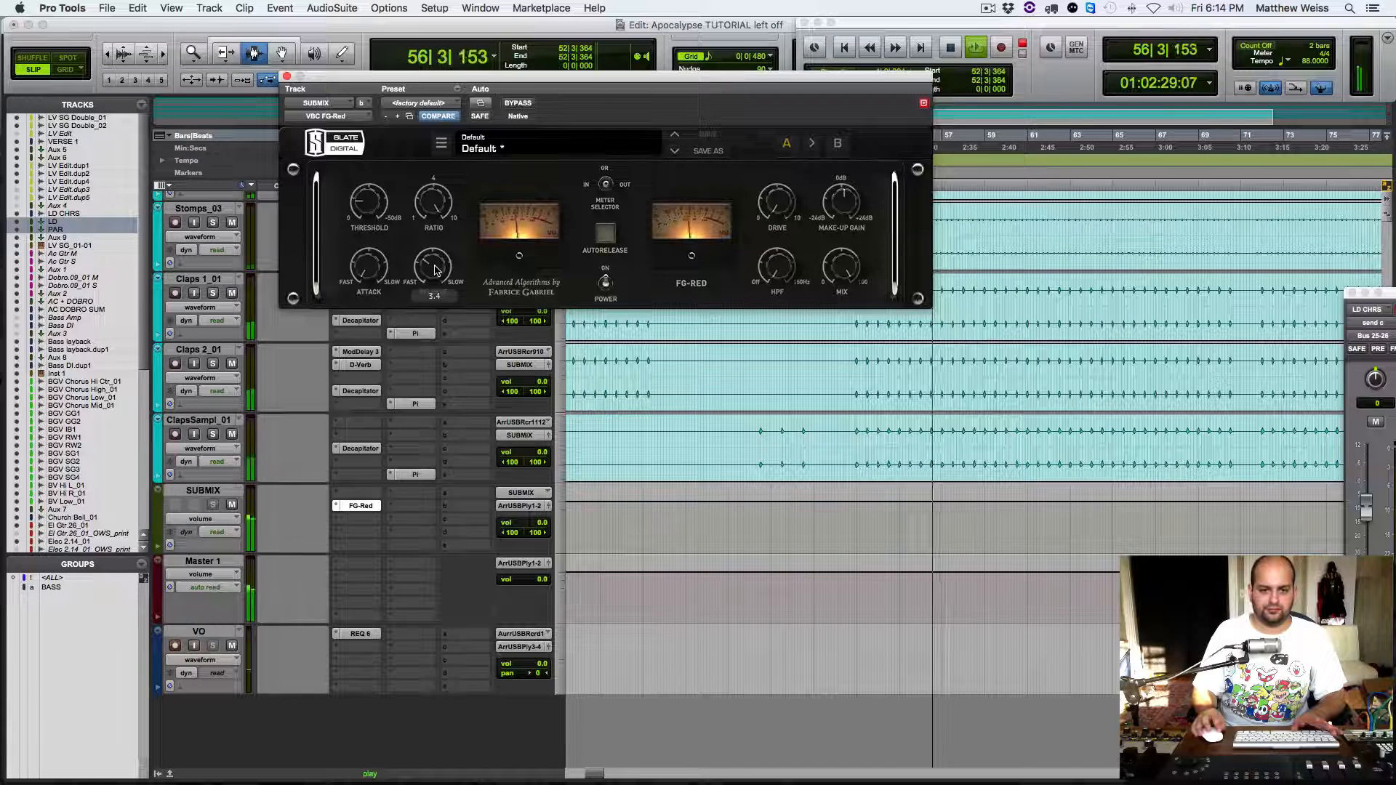
left_click_drag(436, 270, 436, 272)
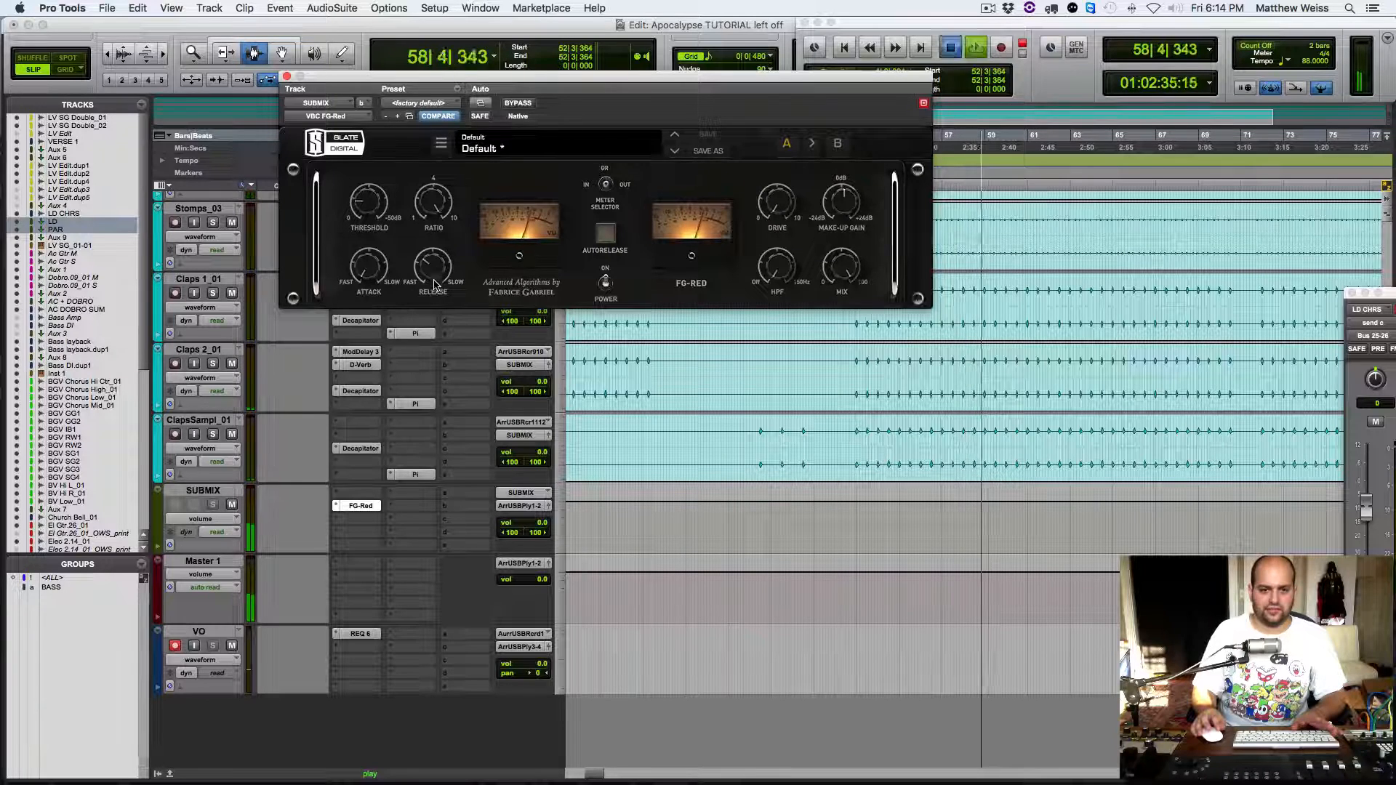
key("space")
Step: Replay the chorus in short passes to judge the FG-Red's release timing
left_click(432, 273)
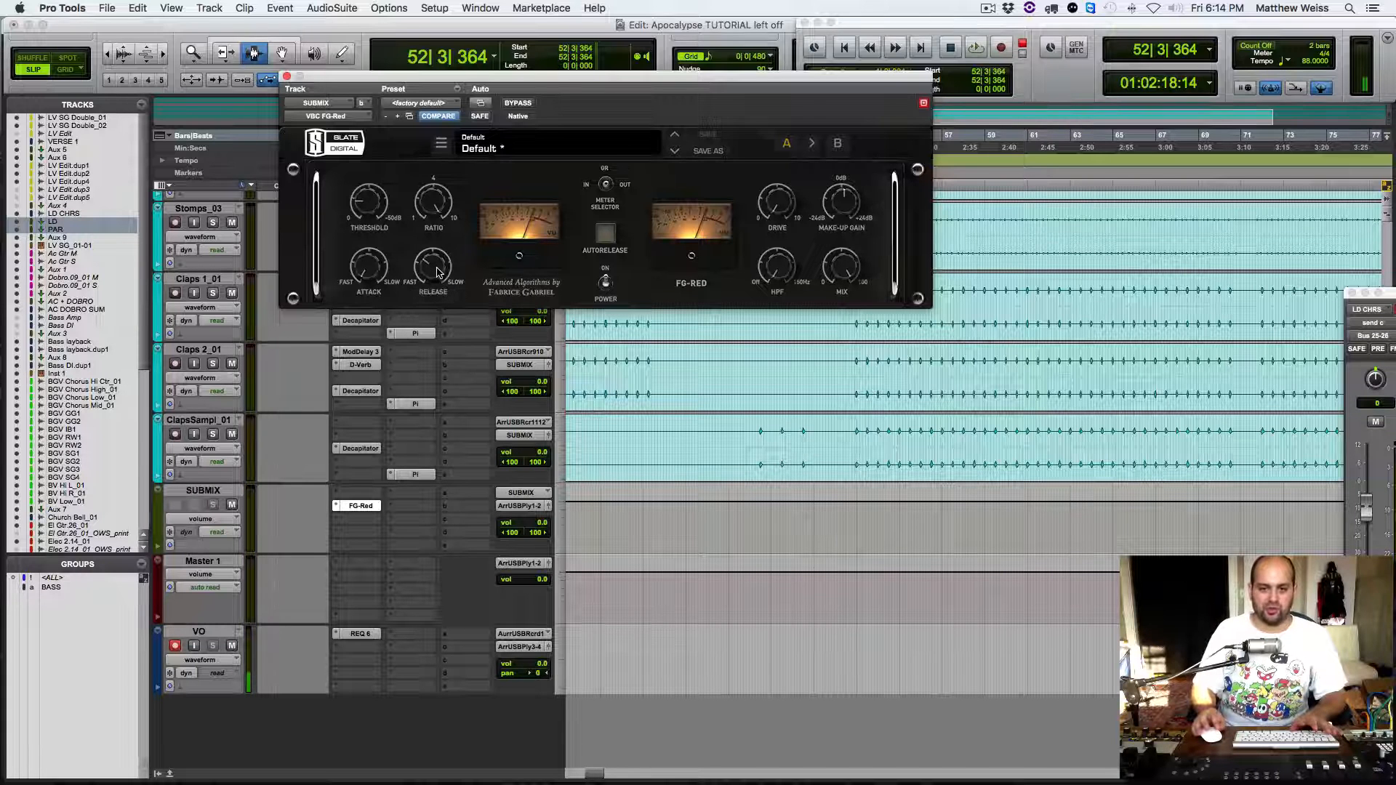
key("space")
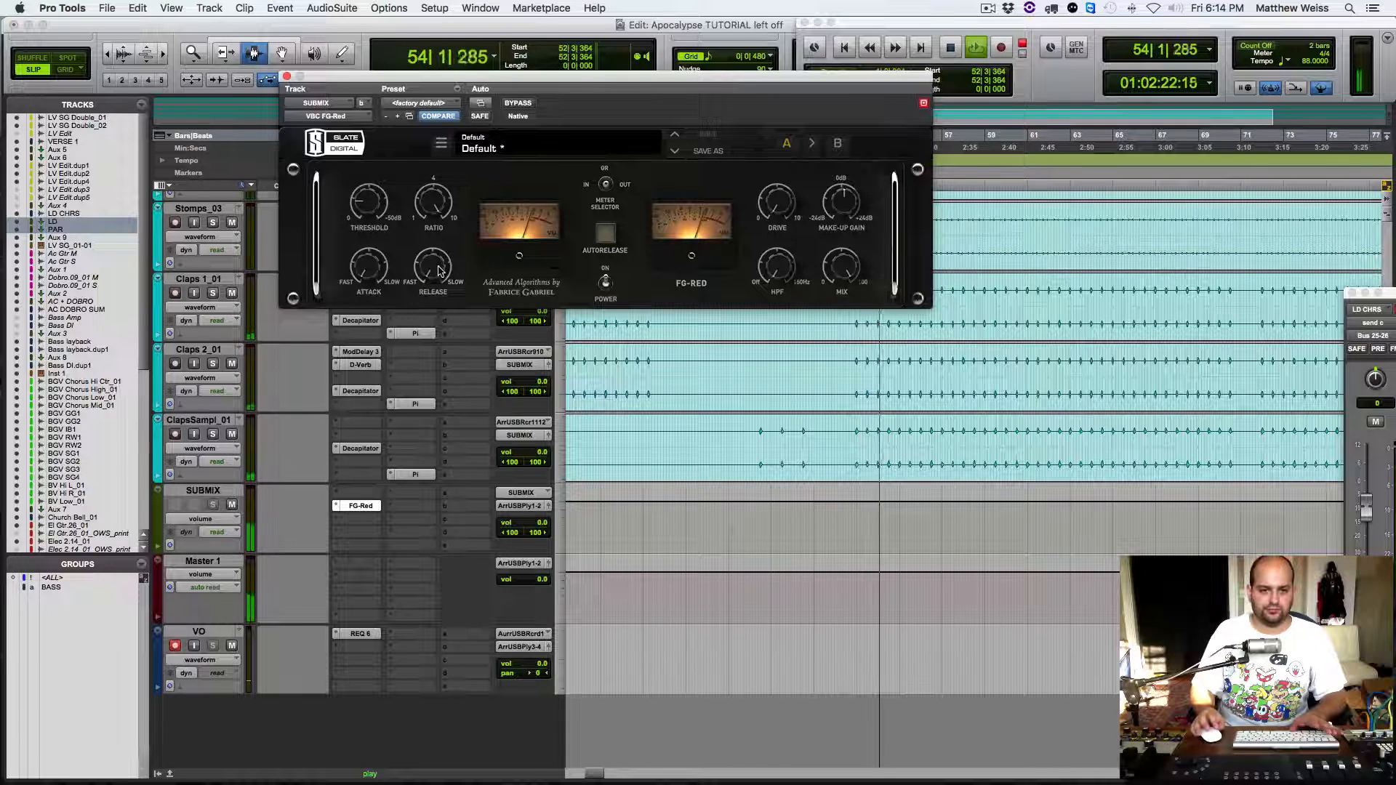
key("space")
key("space")
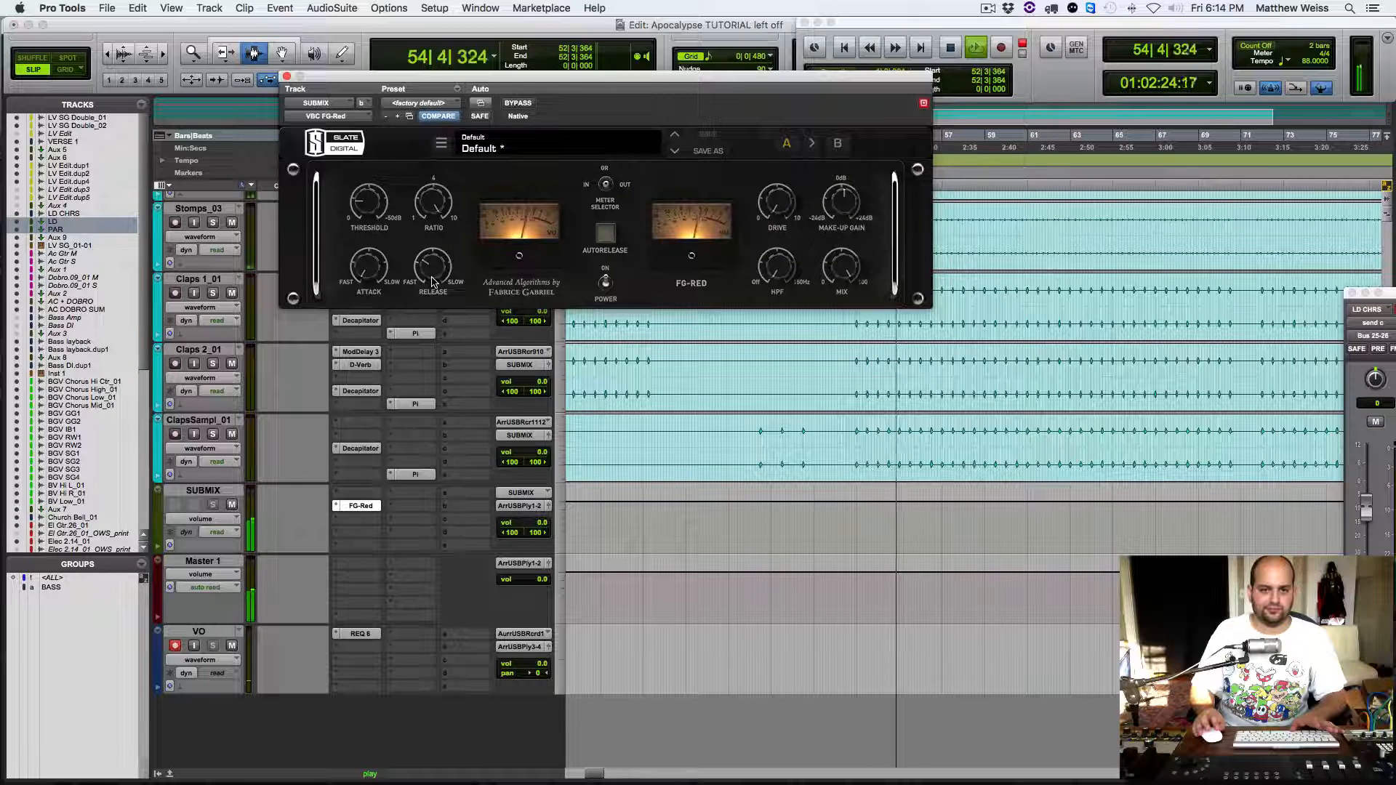
key("space")
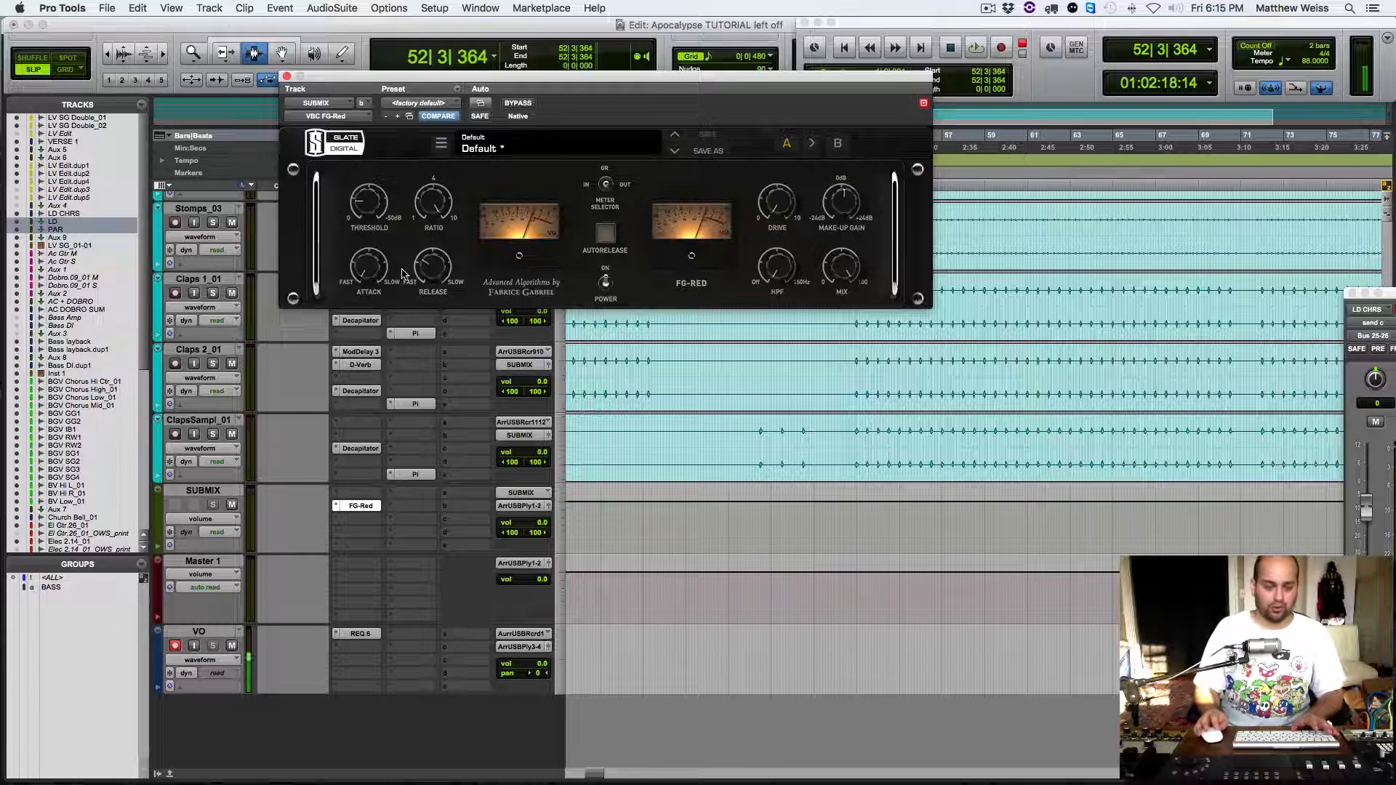
Step: Try the slowest FG-Red attack of 10.0 and listen to the chorus
left_click_drag(353, 276, 371, 89)
key("space")
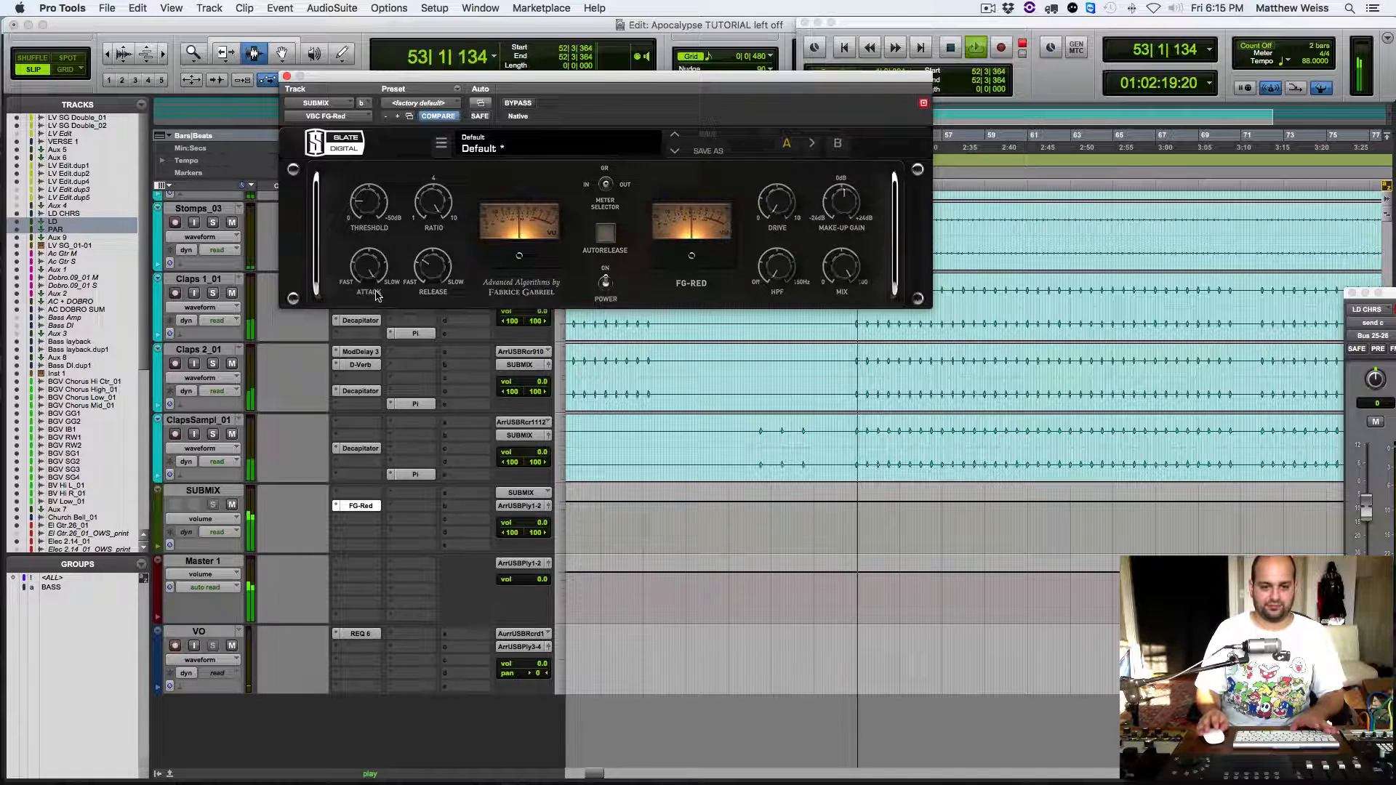
mouse_move(360, 274)
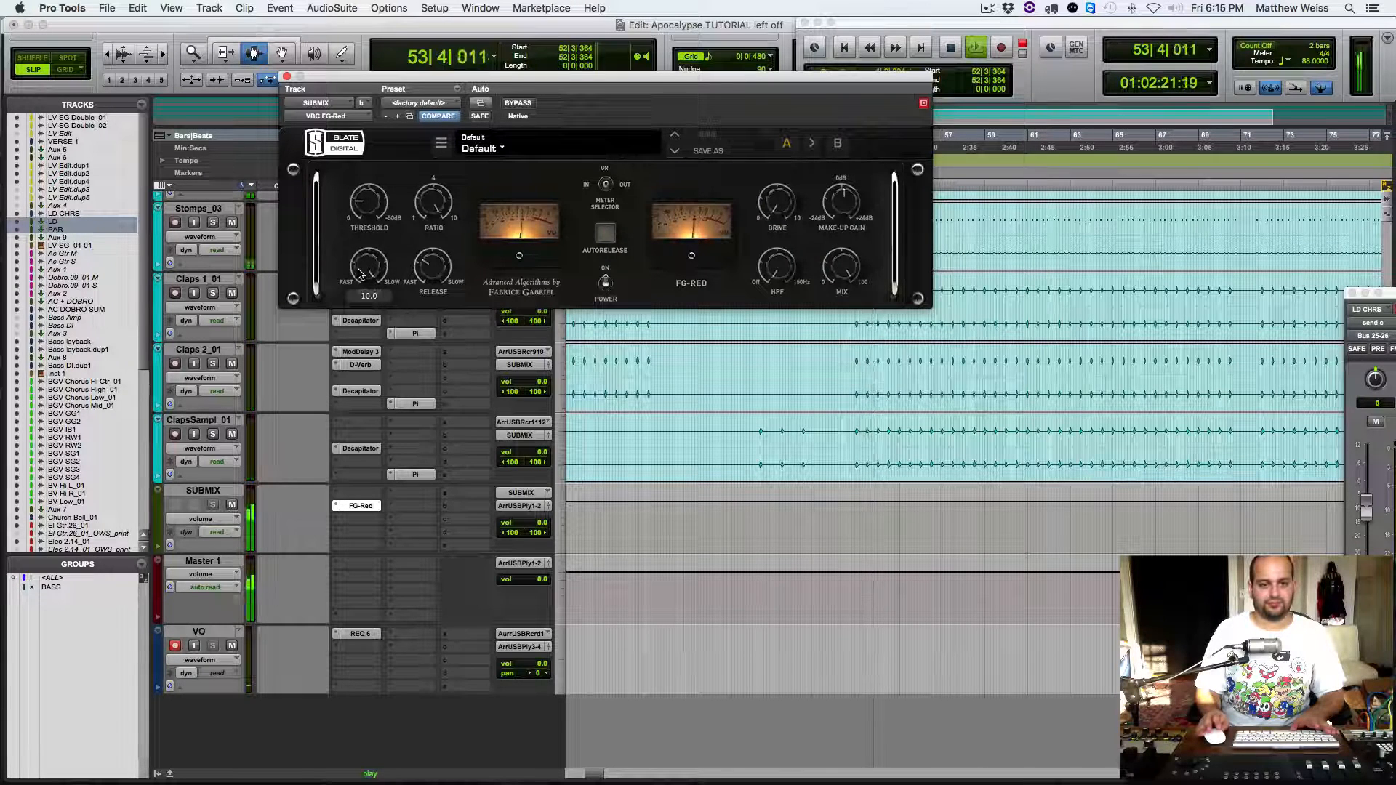
key("space")
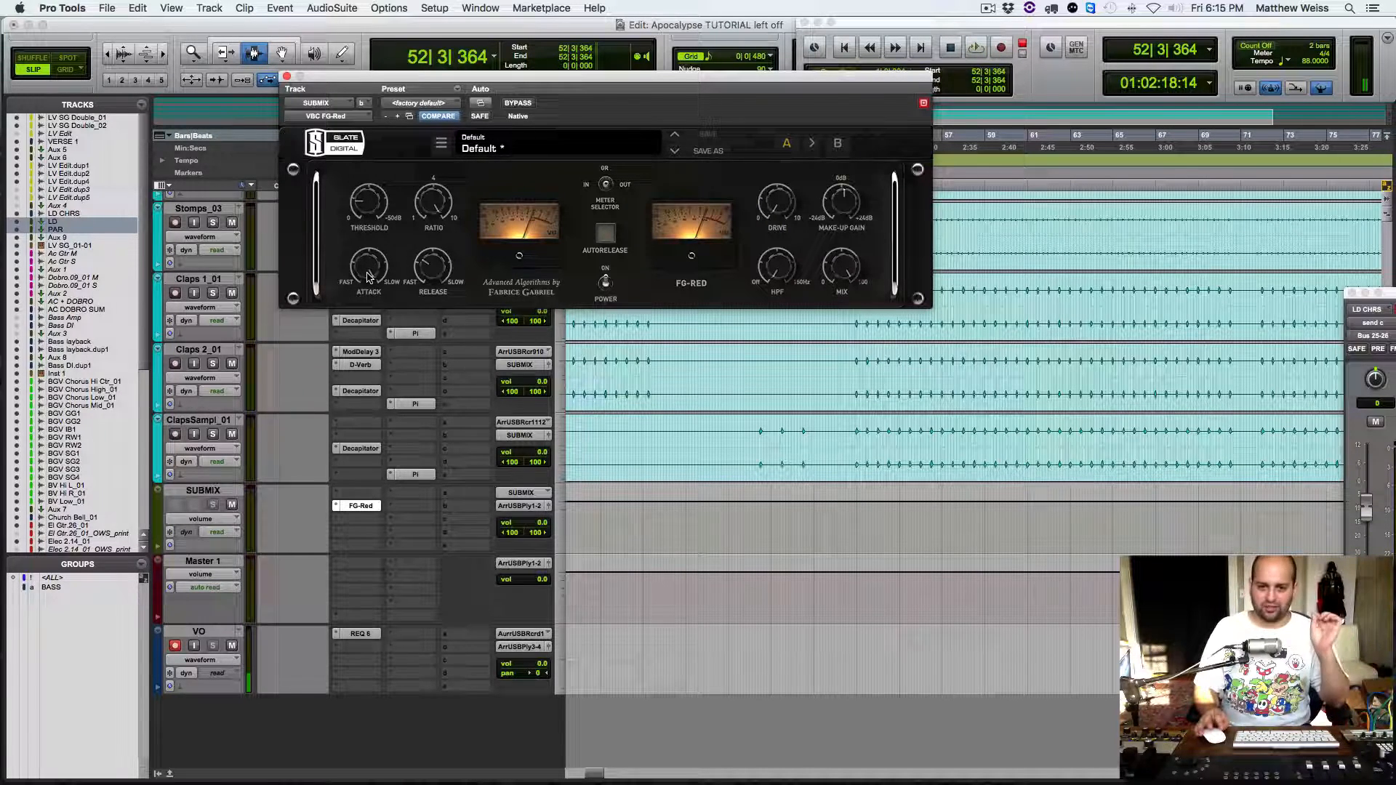
Step: Try a faster FG-Red attack during chorus playback and listen to the passage again
key("space")
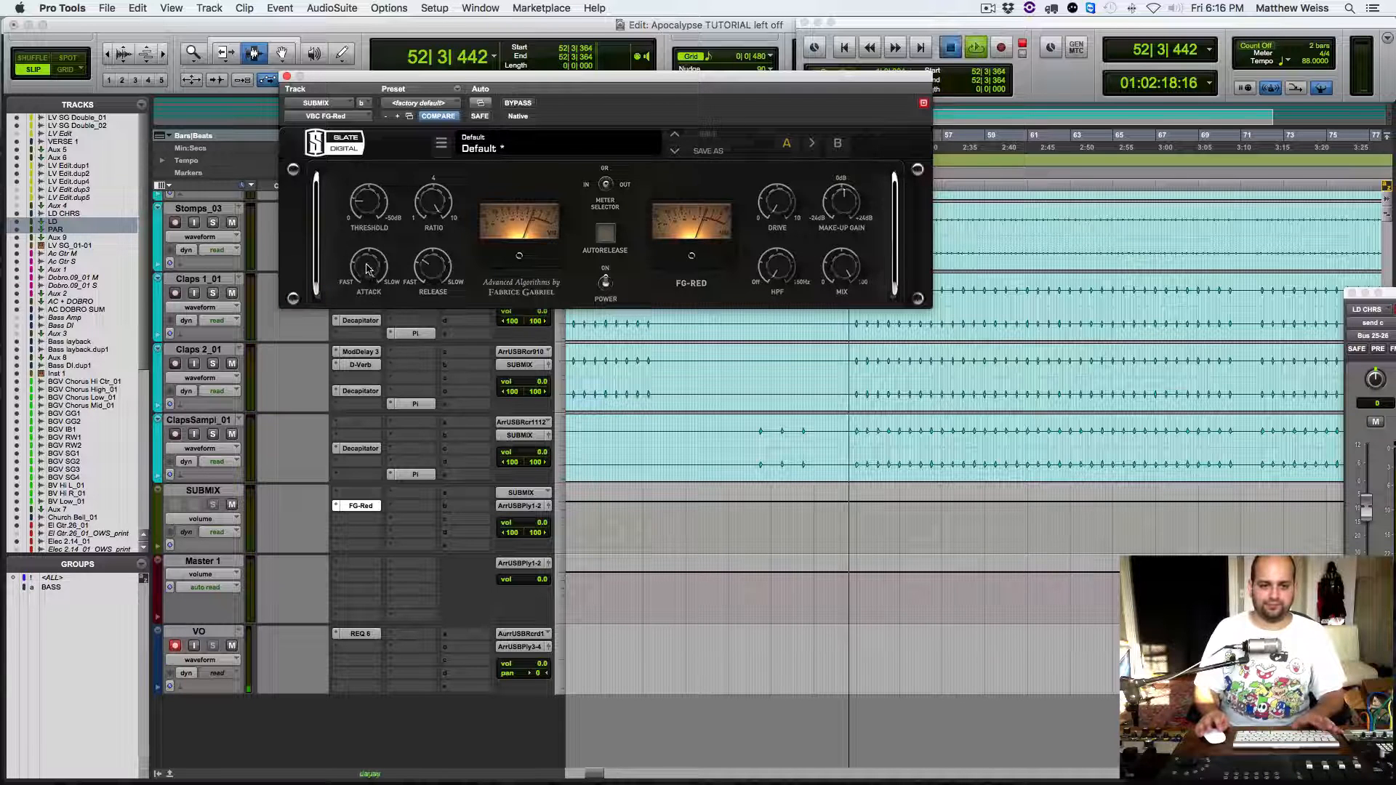
mouse_move(362, 274)
left_mouse_down()
mouse_move(349, 350)
mouse_move(360, 284)
left_mouse_up()
key("space")
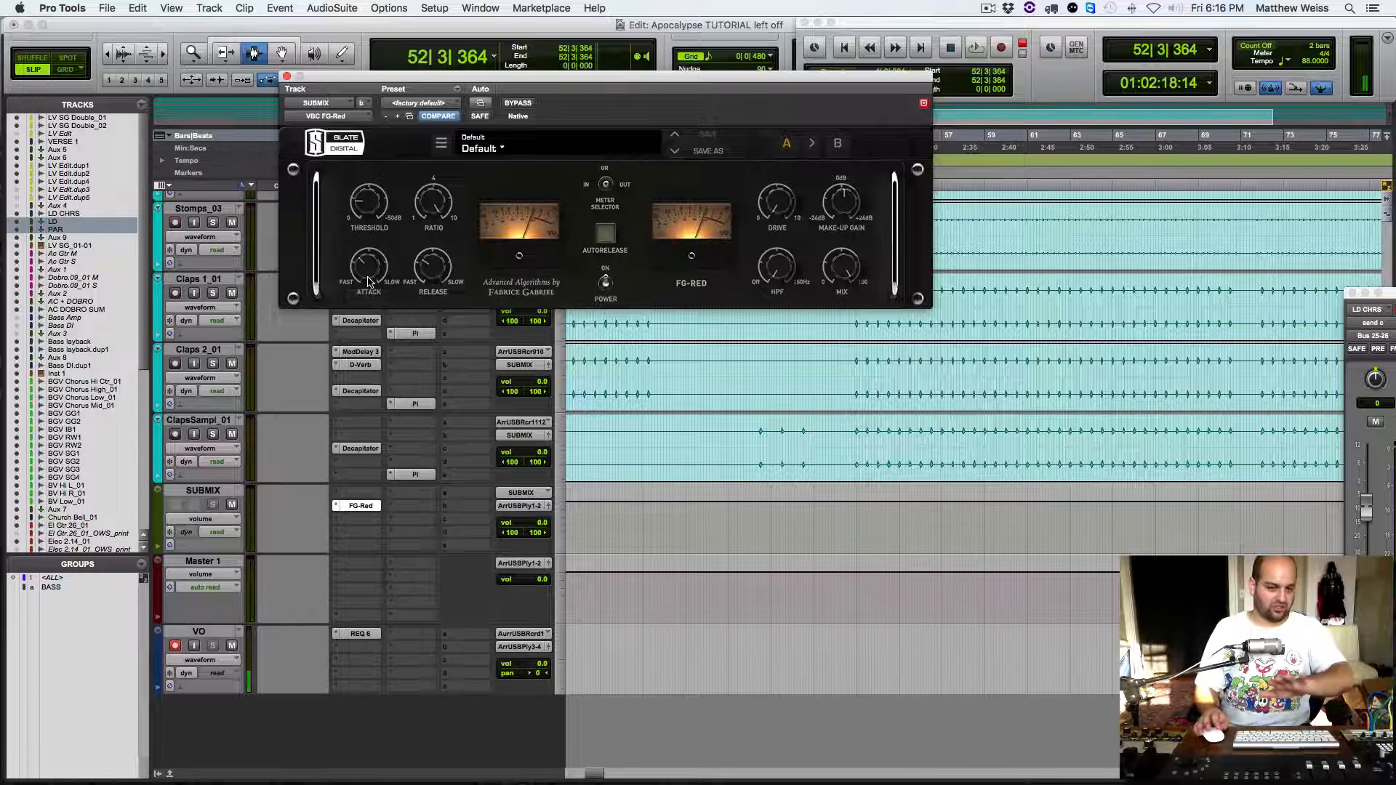
key("space")
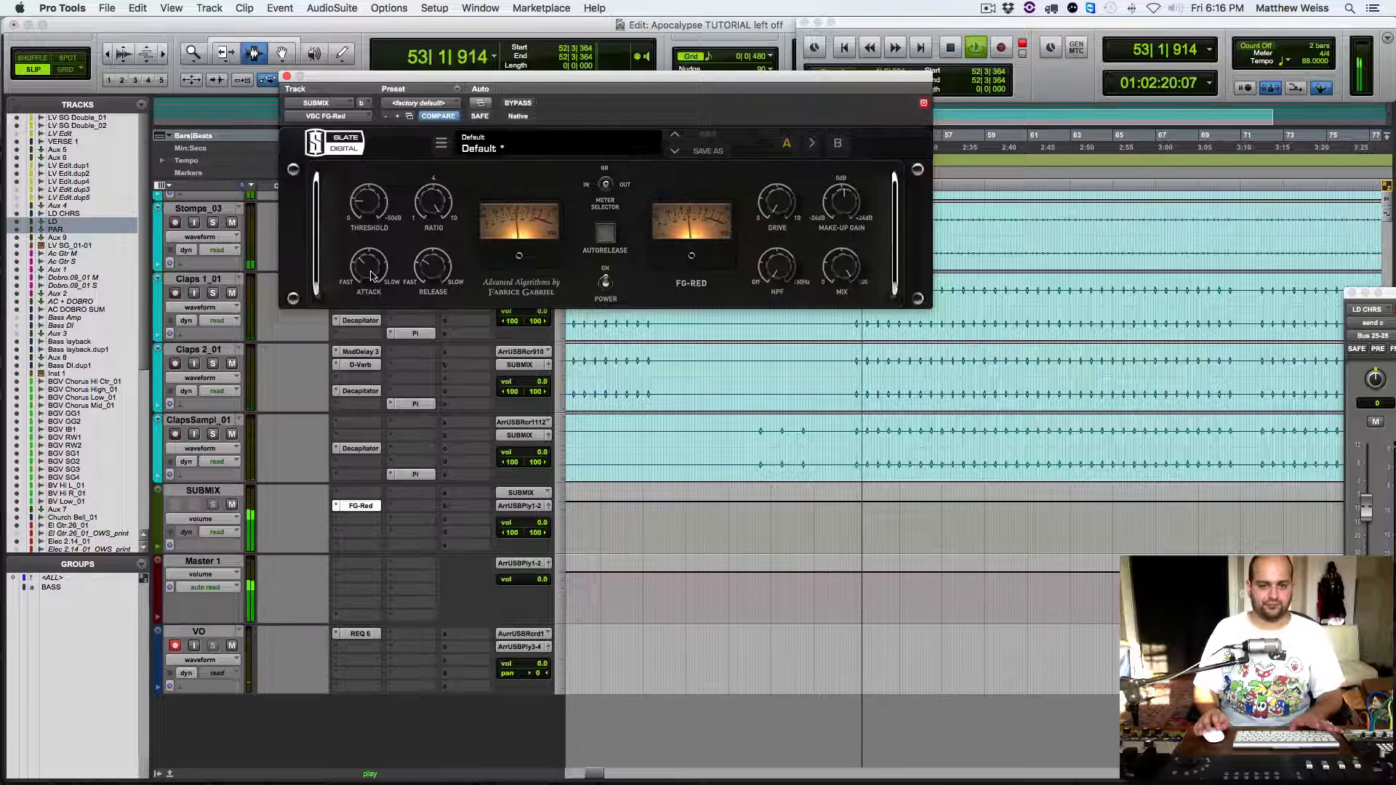
key("space")
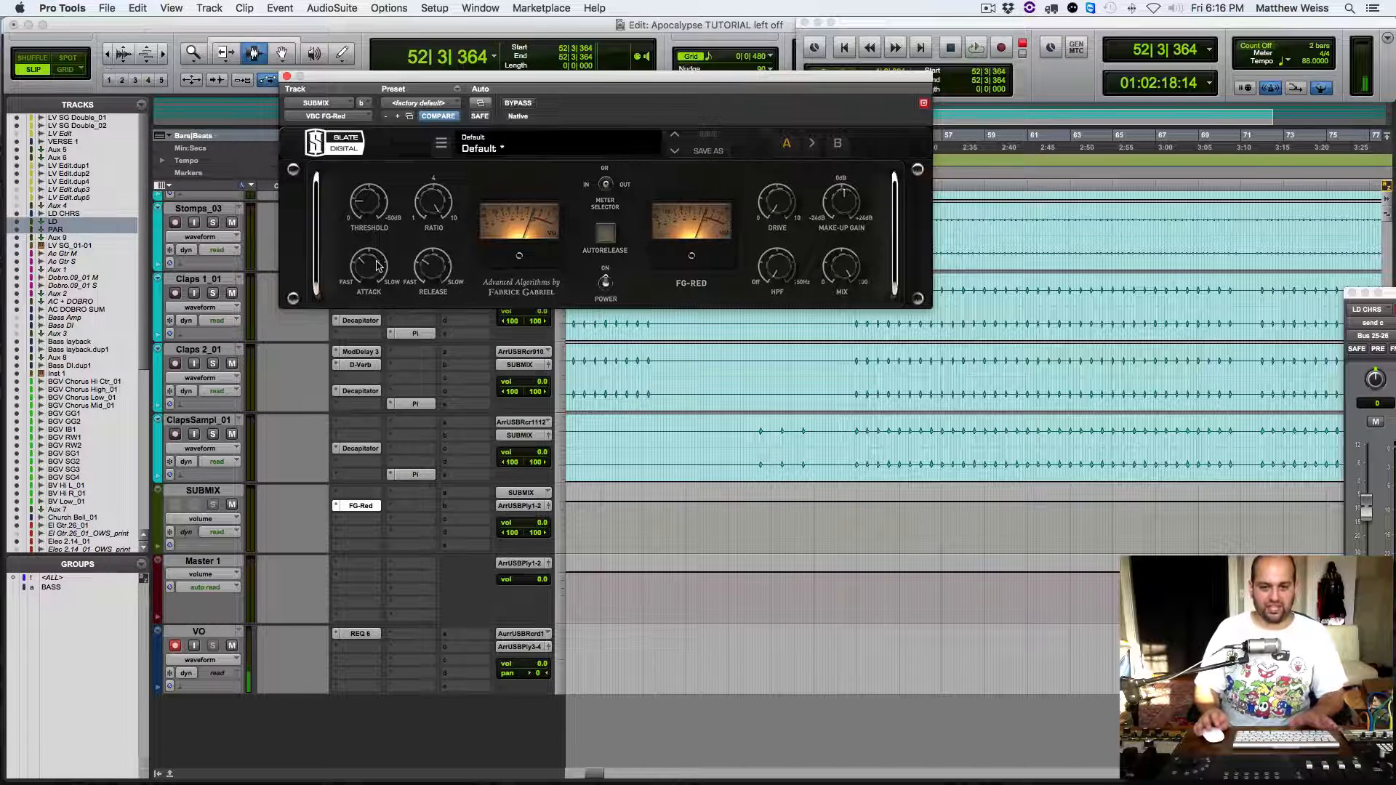
Step: Settle the FG-Red's attack toward the slower side, replaying the chorus between adjustments
left_click_drag(373, 271, 387, 323)
key("space")
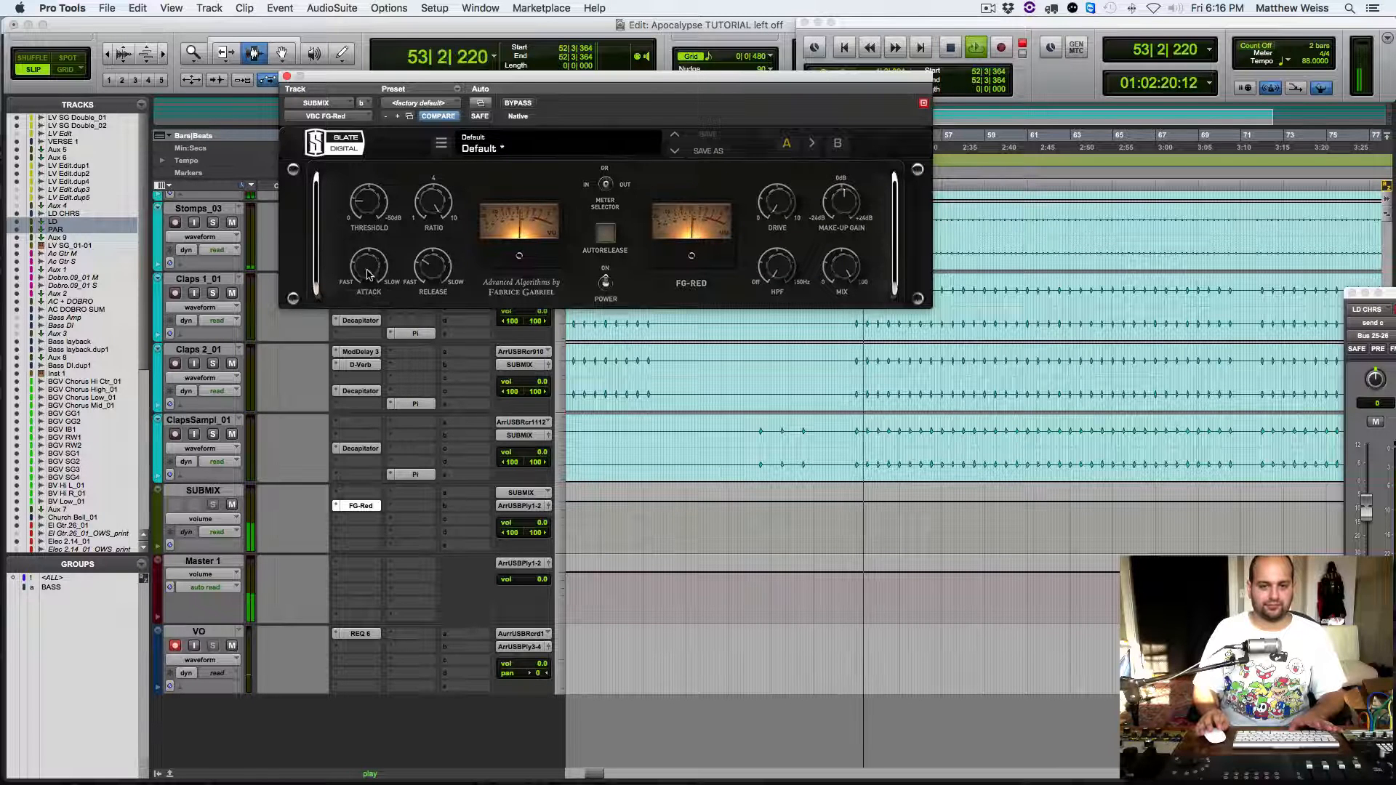
key("space")
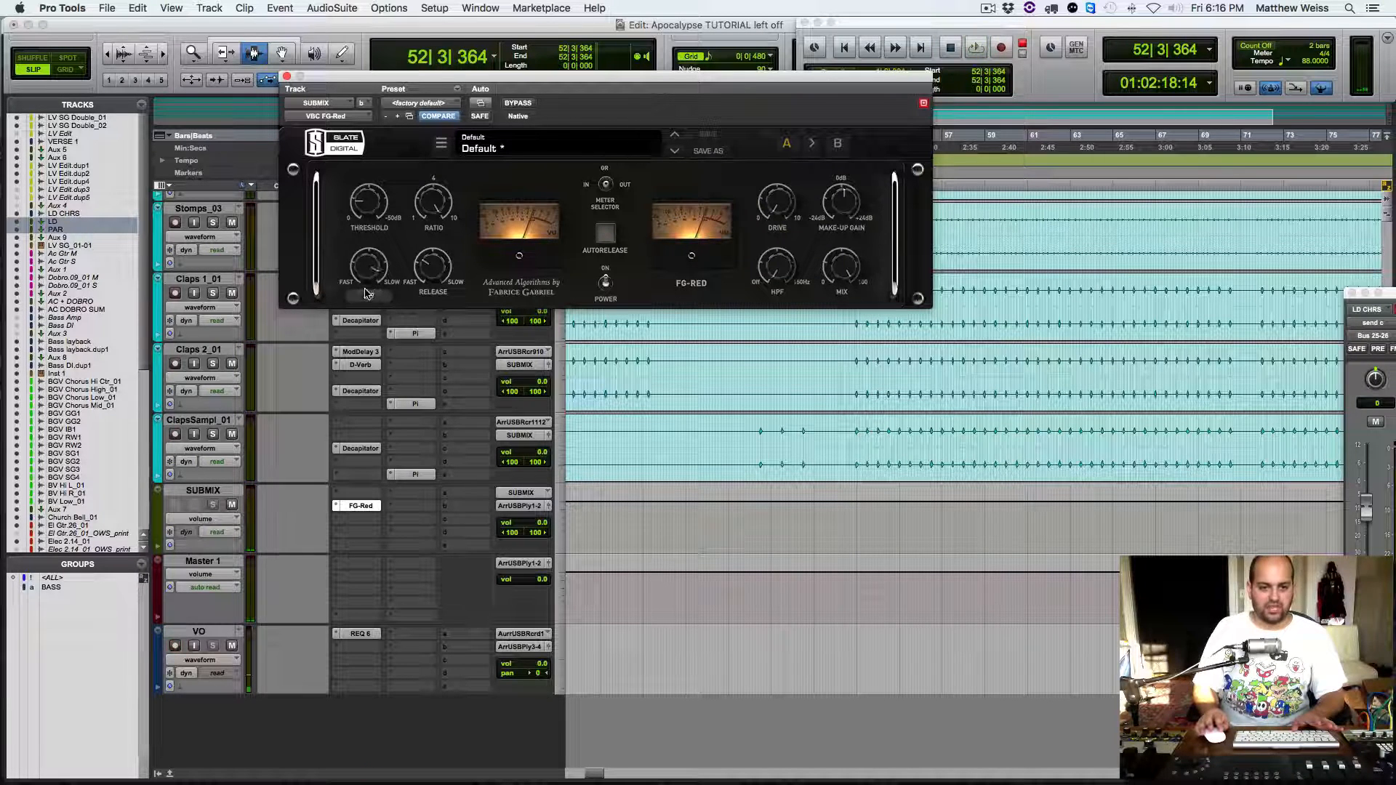
left_click_drag(364, 315, 364, 317)
key("space")
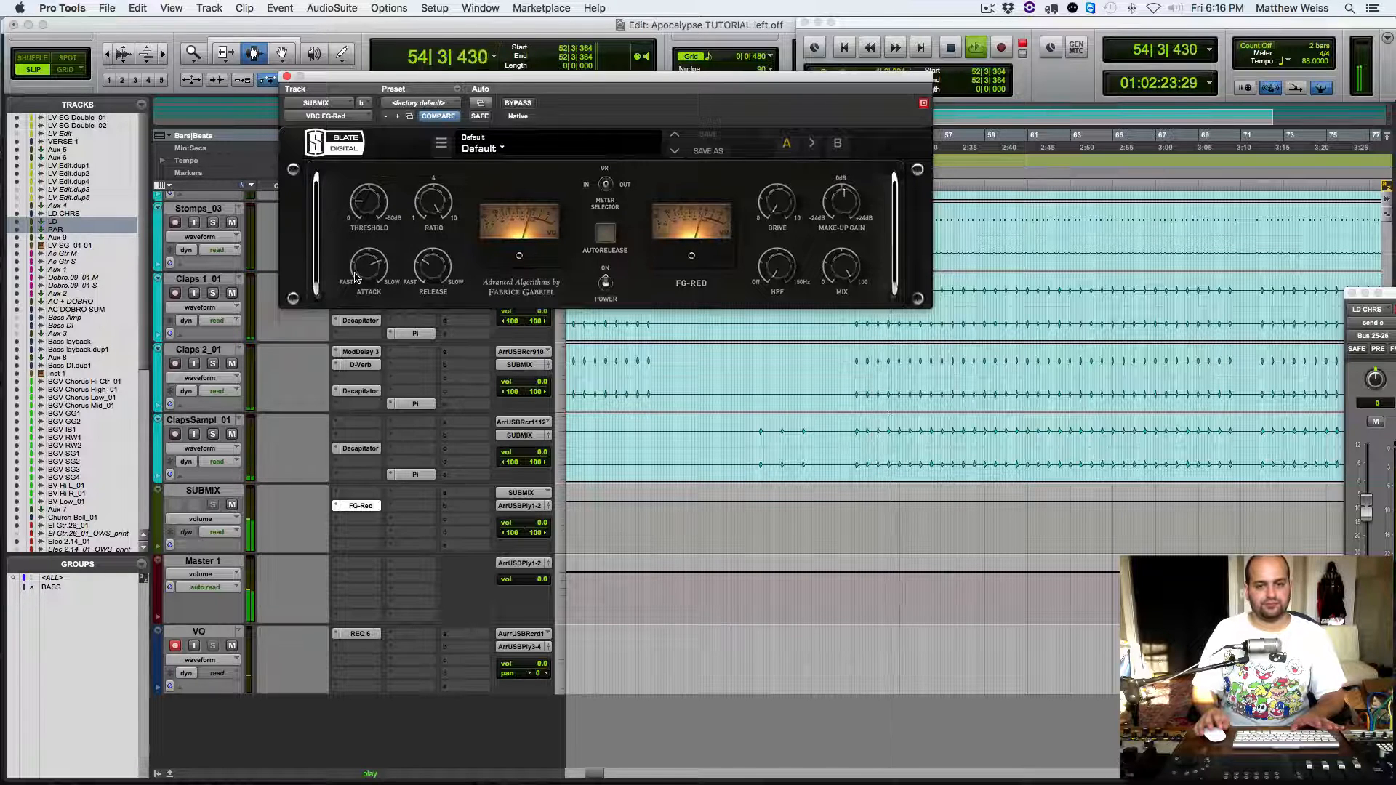
key("space")
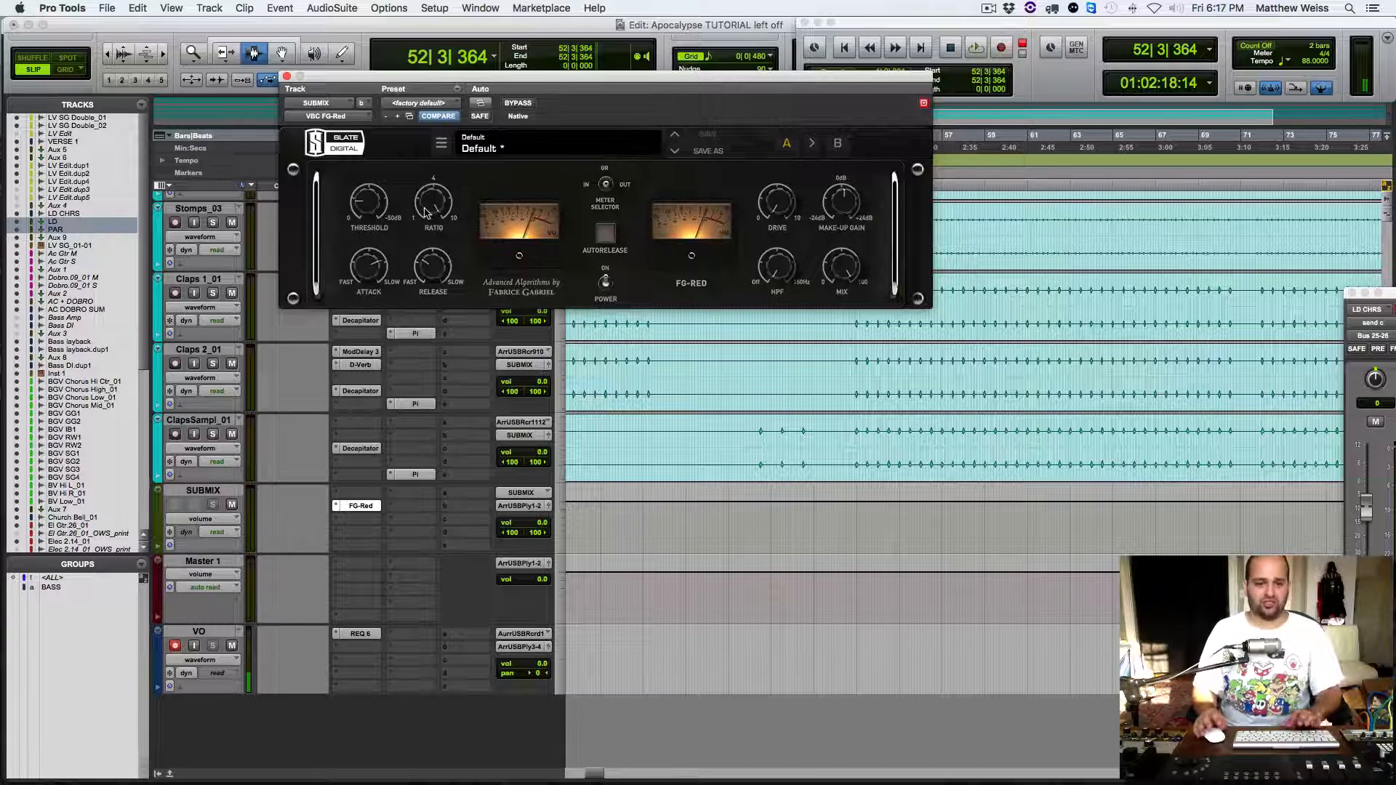
Step: Lower the FG-Red's ratio while playing the chorus
key("space")
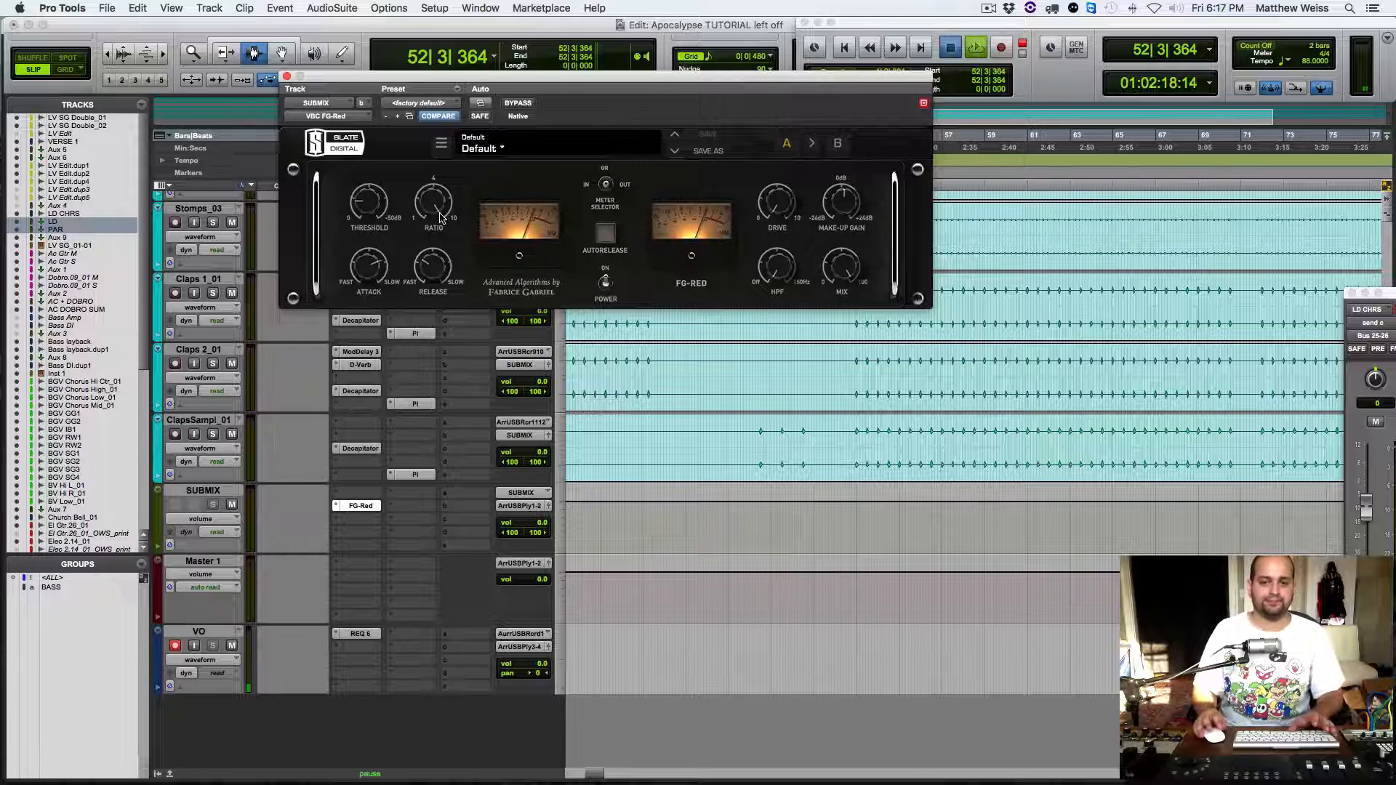
left_click_drag(427, 199, 412, 343)
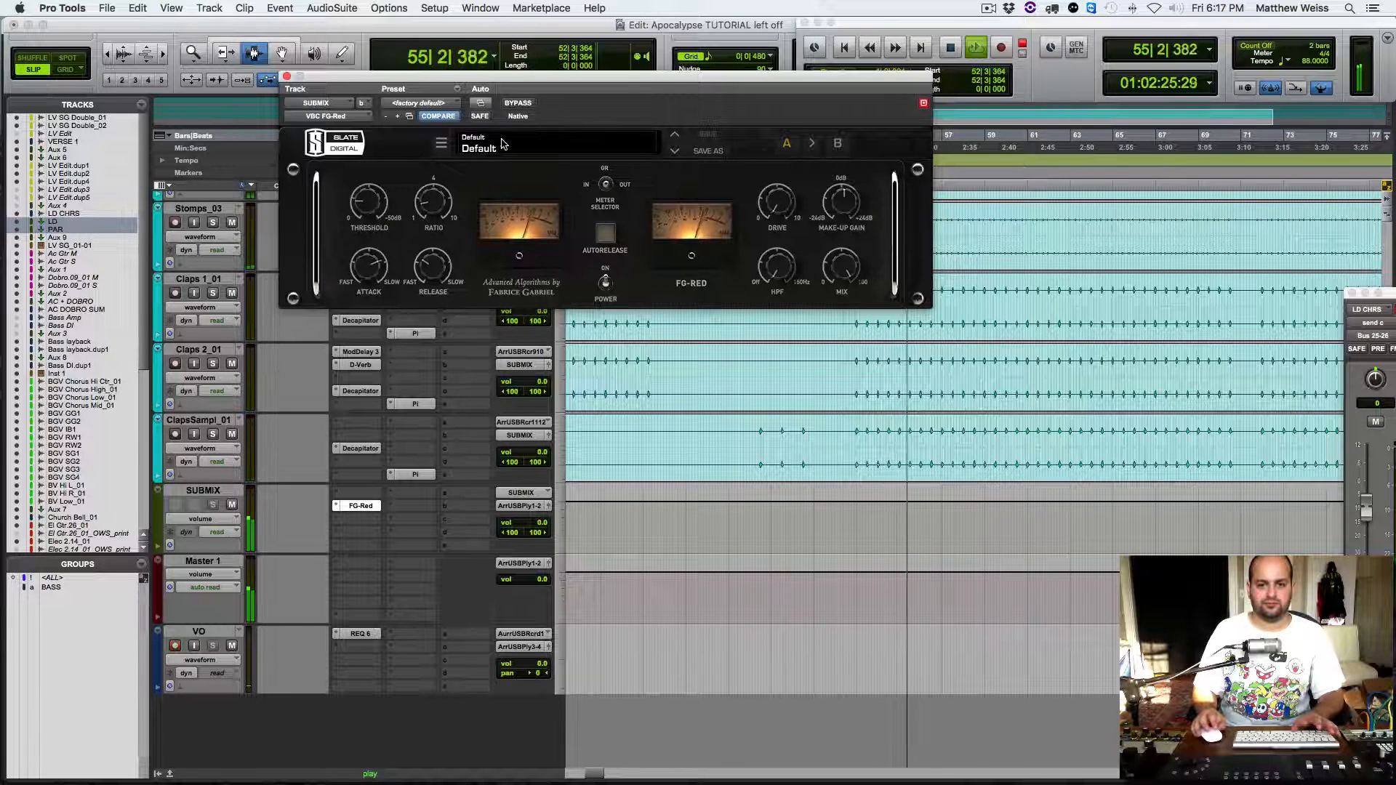
key("space")
Step: Raise the FG-Red's high-pass filter to 54 Hz and then slightly higher while replaying the chorus
left_click_drag(789, 275, 794, 210)
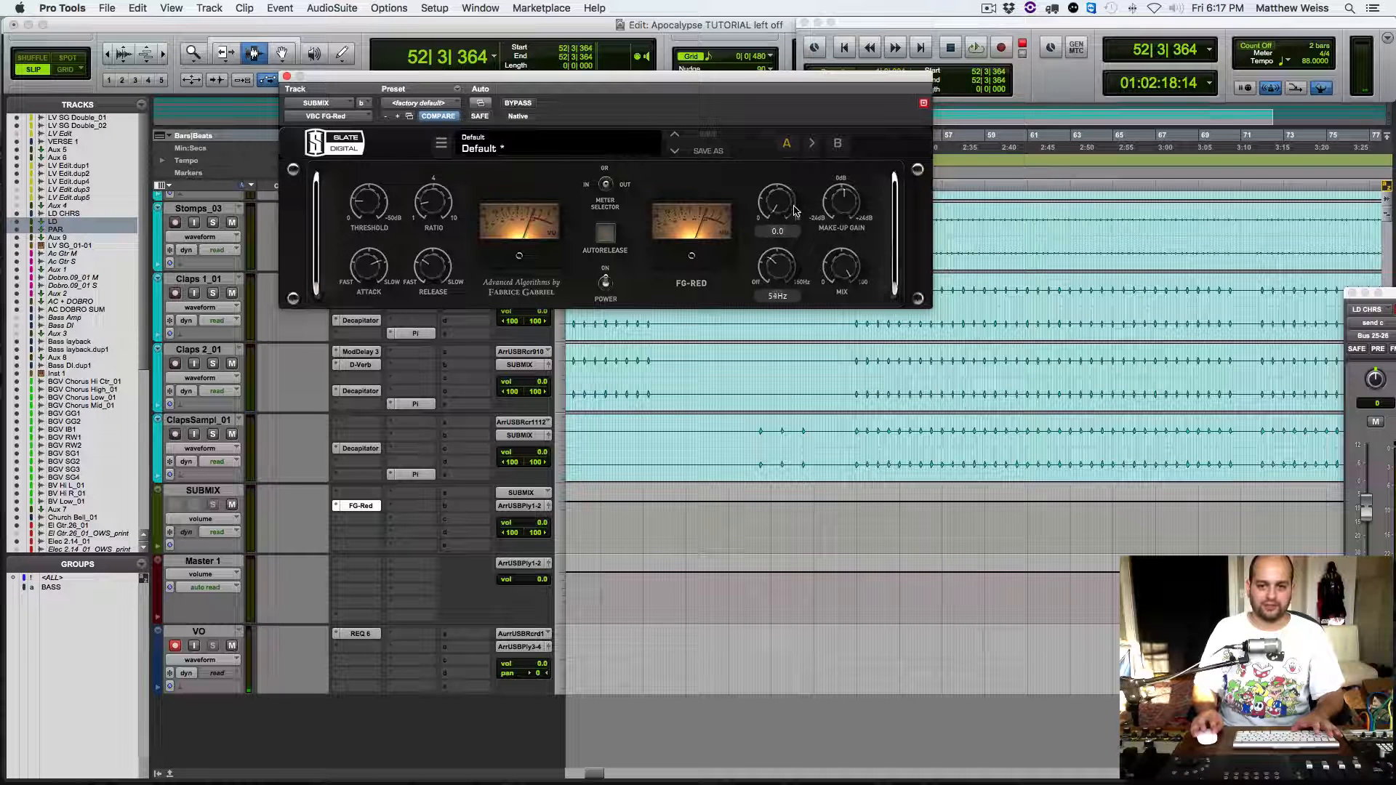
key("space")
left_click_drag(787, 269, 792, 247)
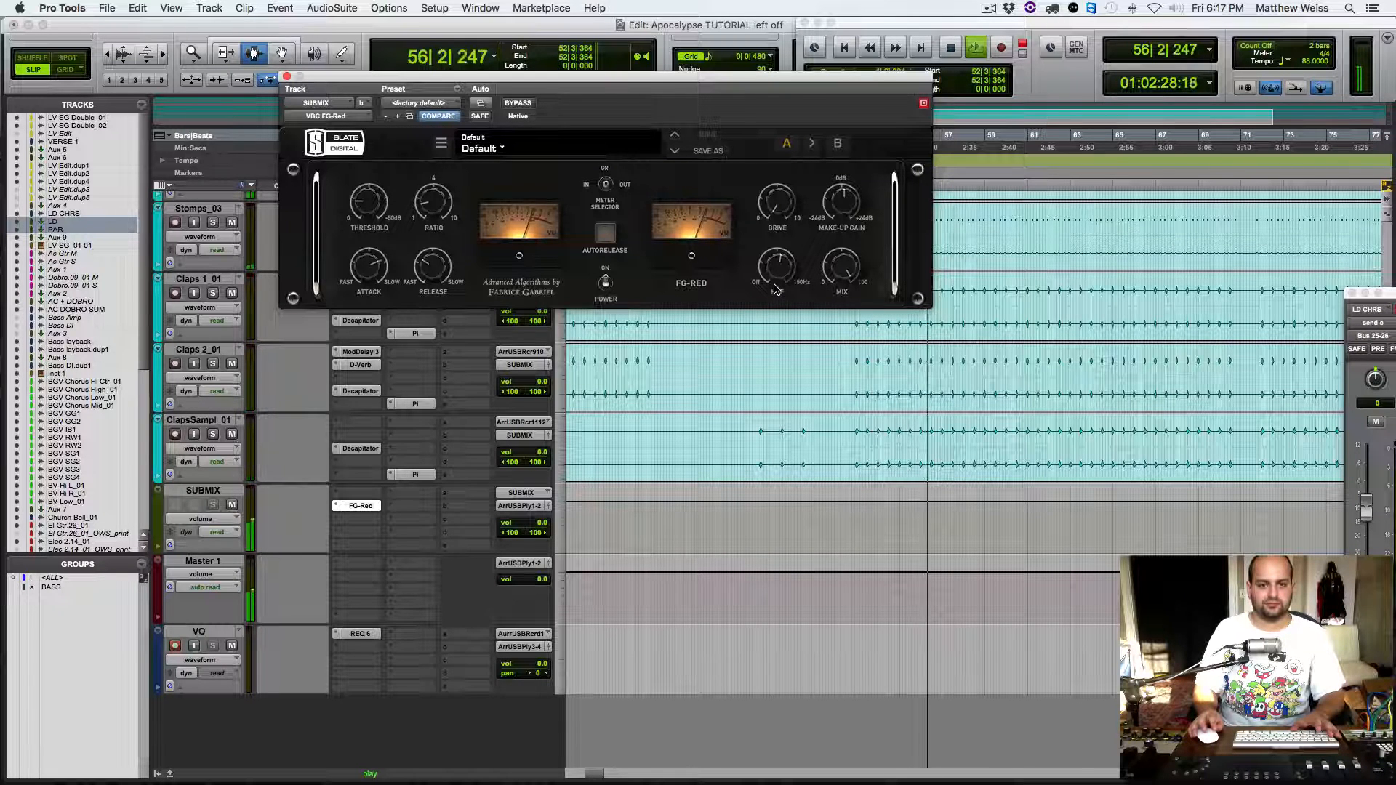
key("space")
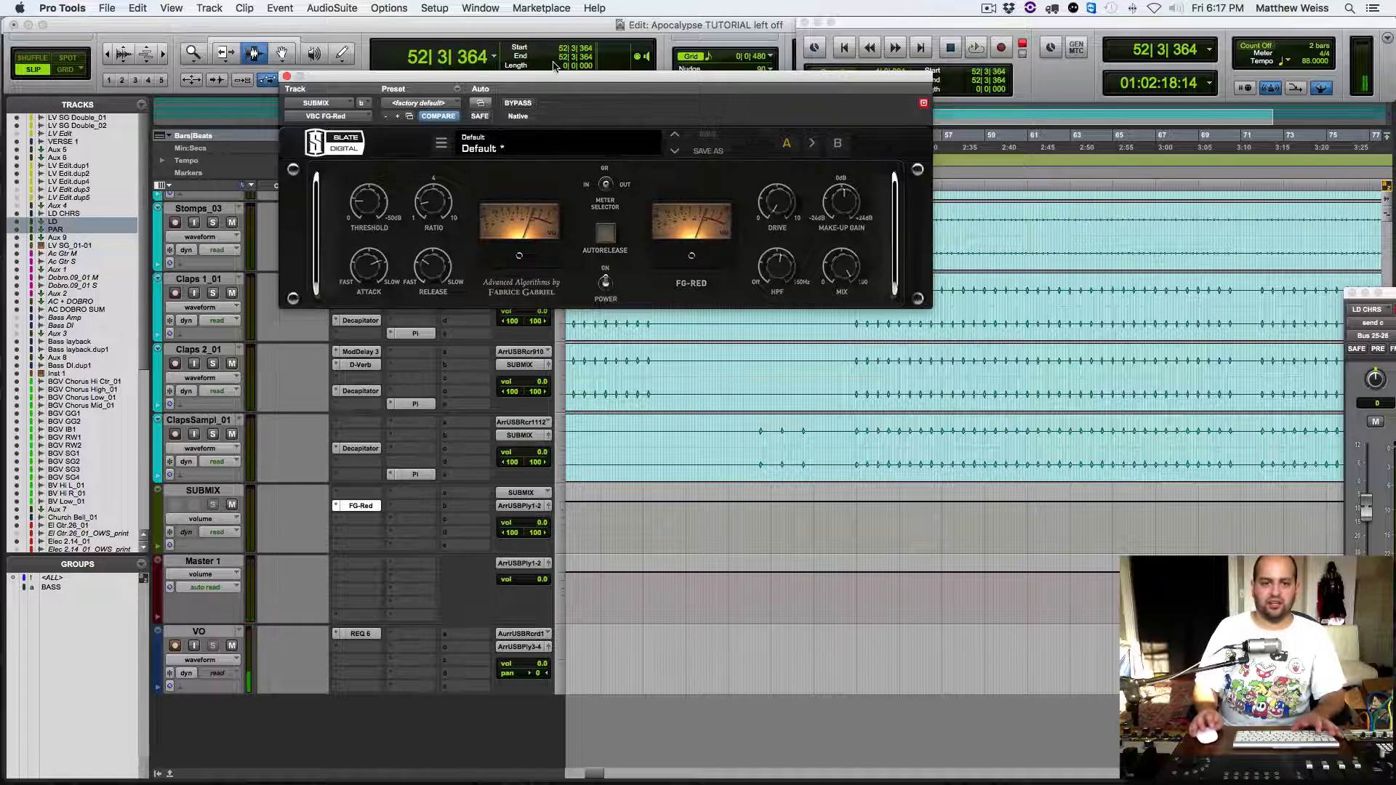
Step: Play the chorus with the SUBMIX FG-Red bypassed, and play it again from the same spot with the compressor re-enabled
left_click(518, 103)
key("space")
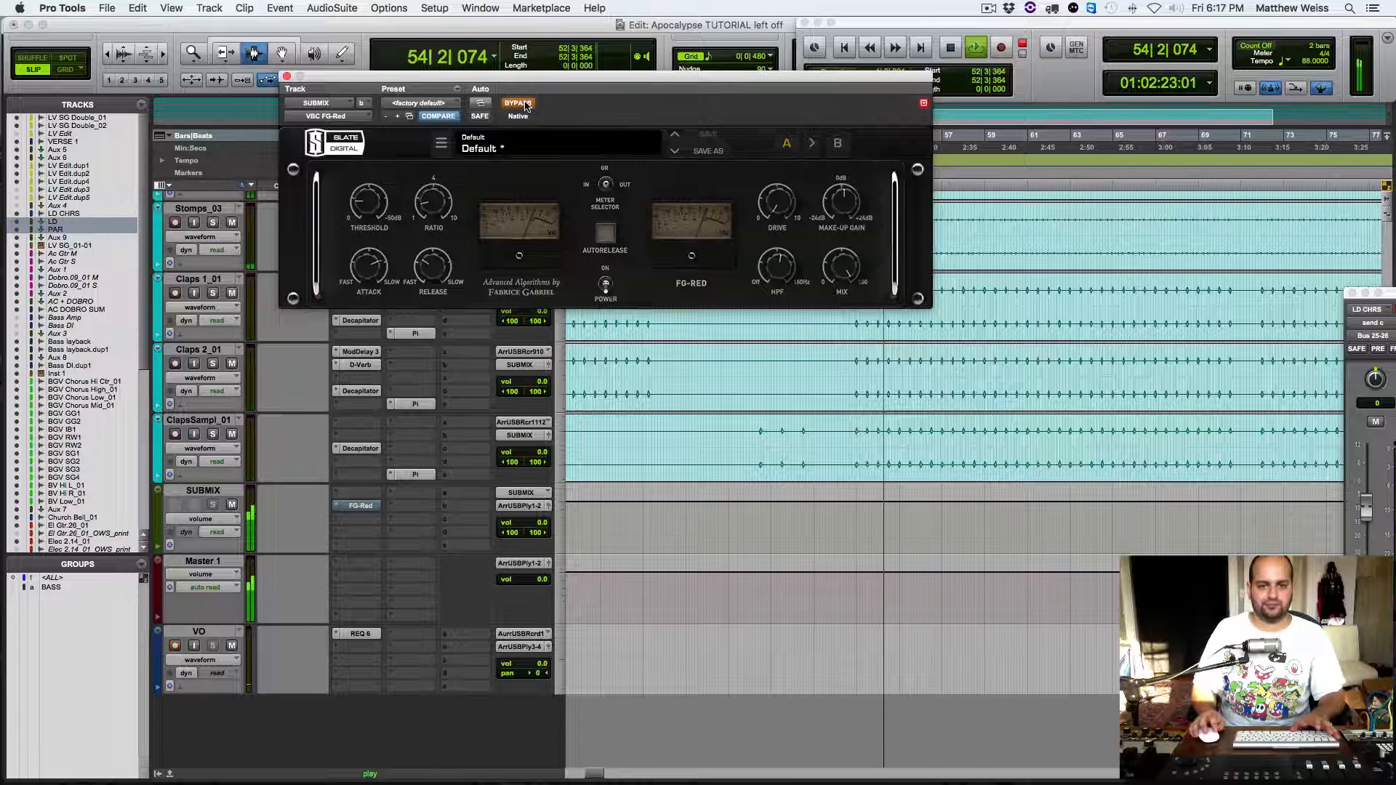
key("space")
left_click(518, 104)
key("space")
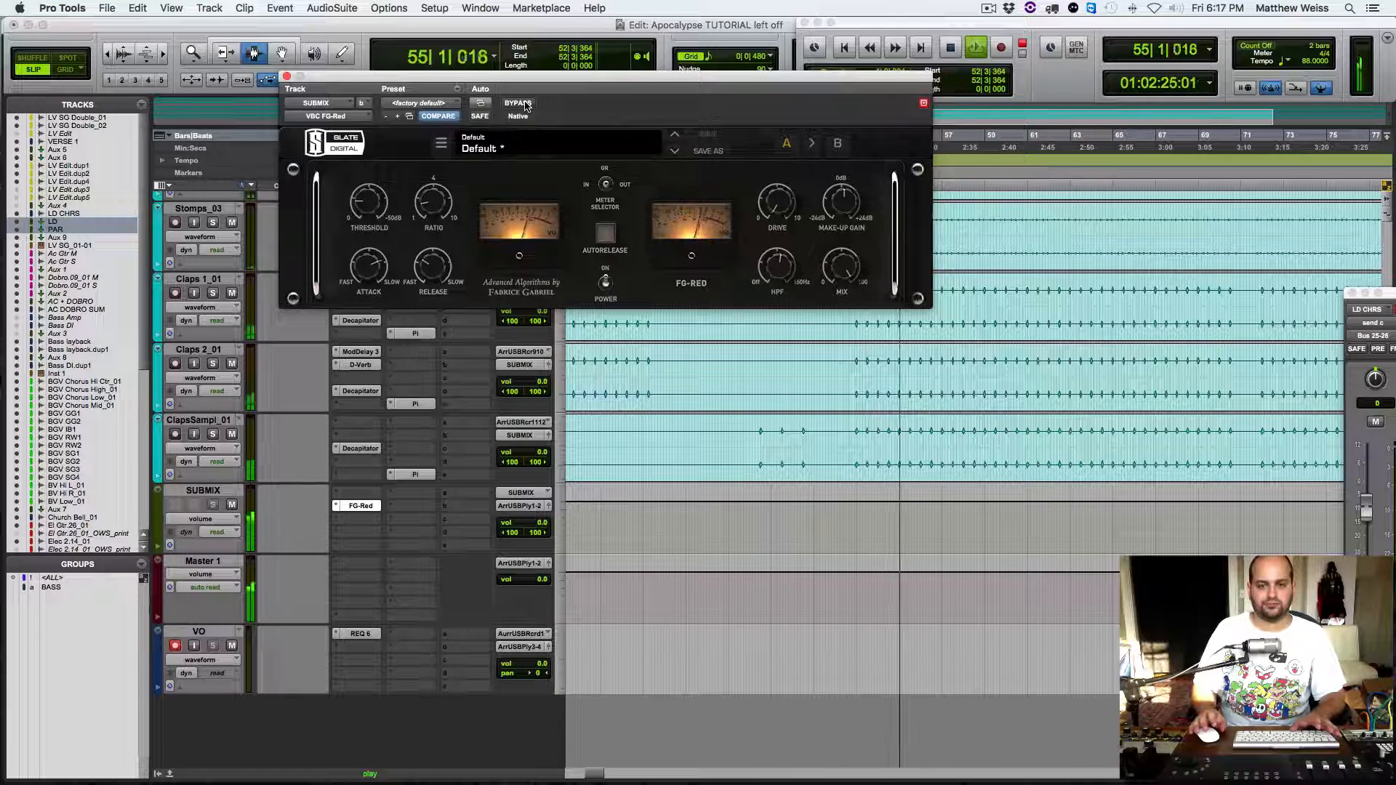
key("space")
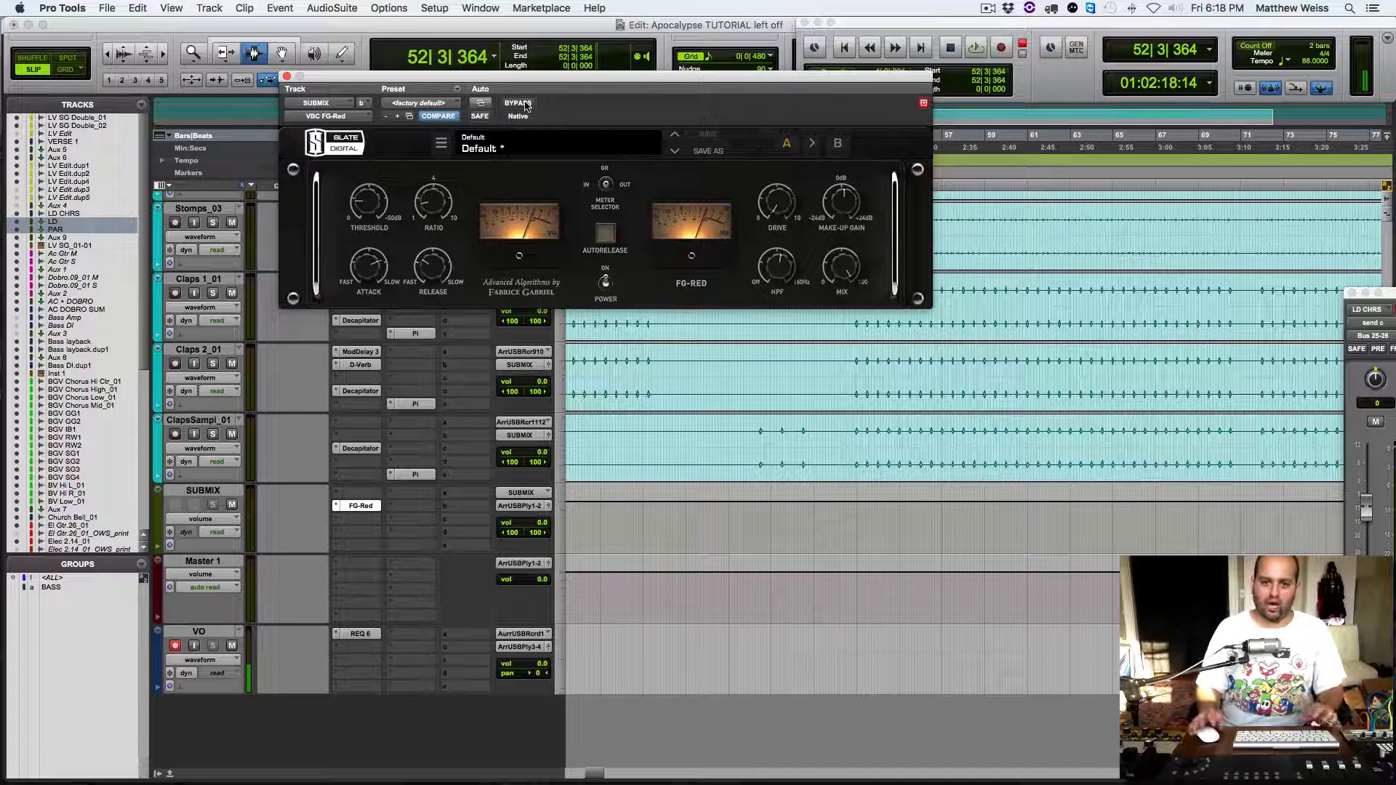
Step: Compare the FG-Red bypassed and active repeatedly during one continuous chorus playback, leaving it active, and close the plug-in window and stop playback
mouse_move(852, 203)
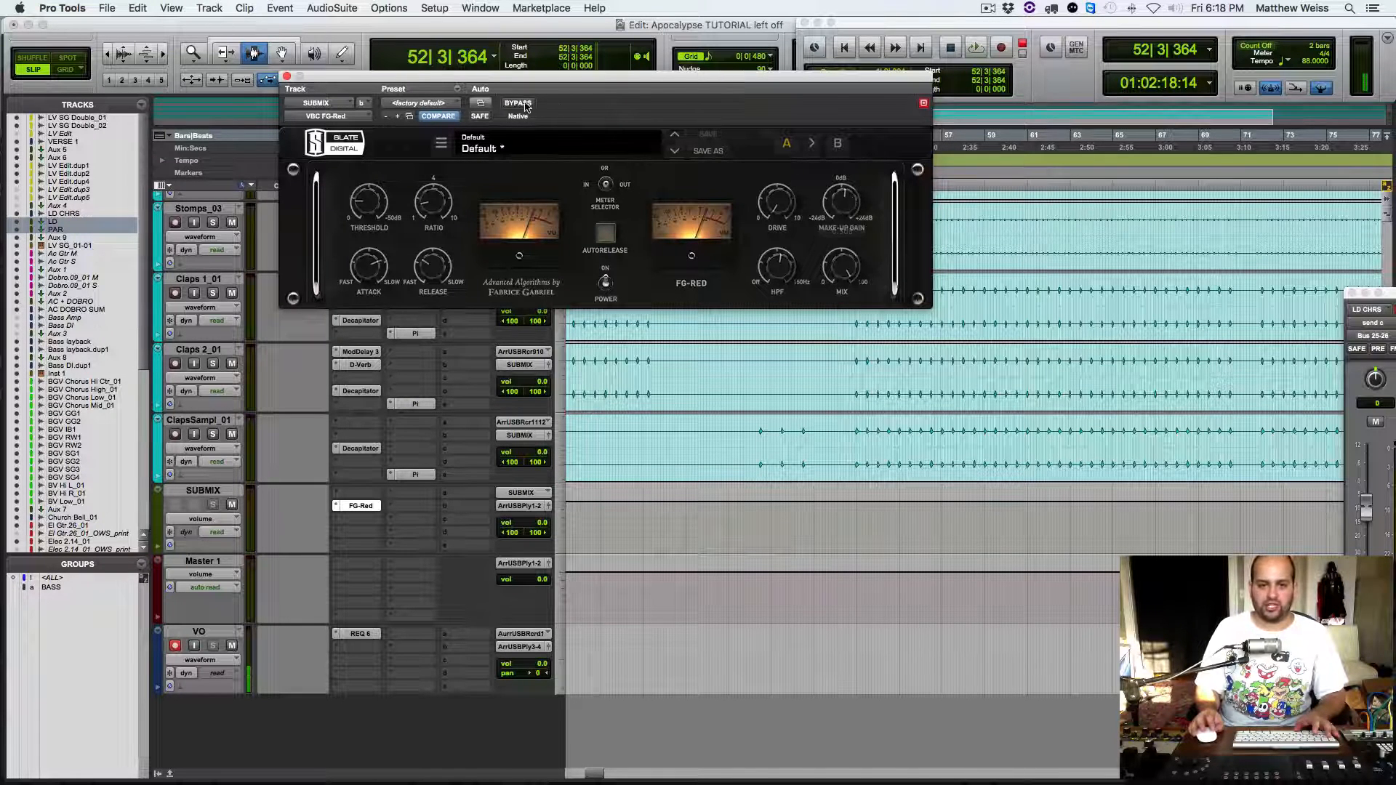
key("space")
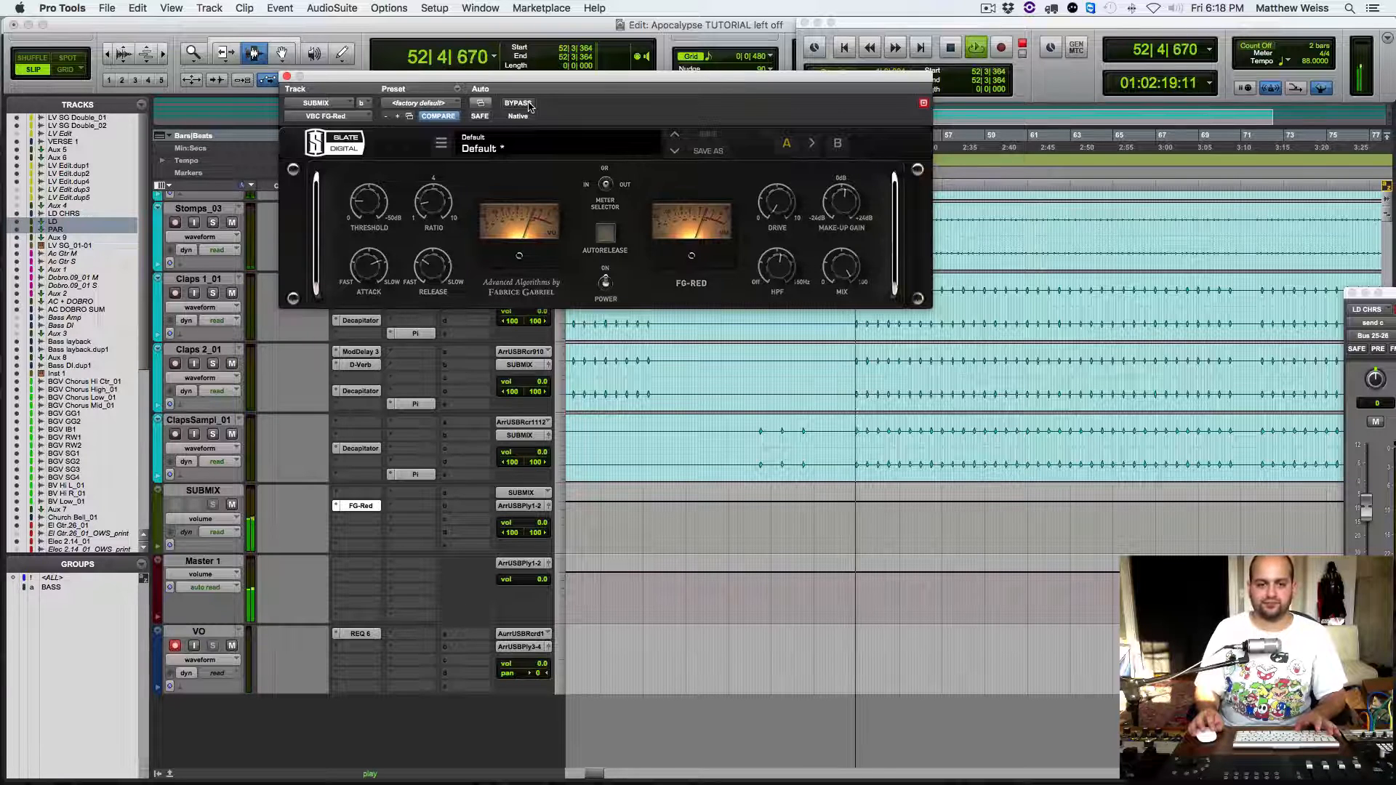
left_click(527, 104)
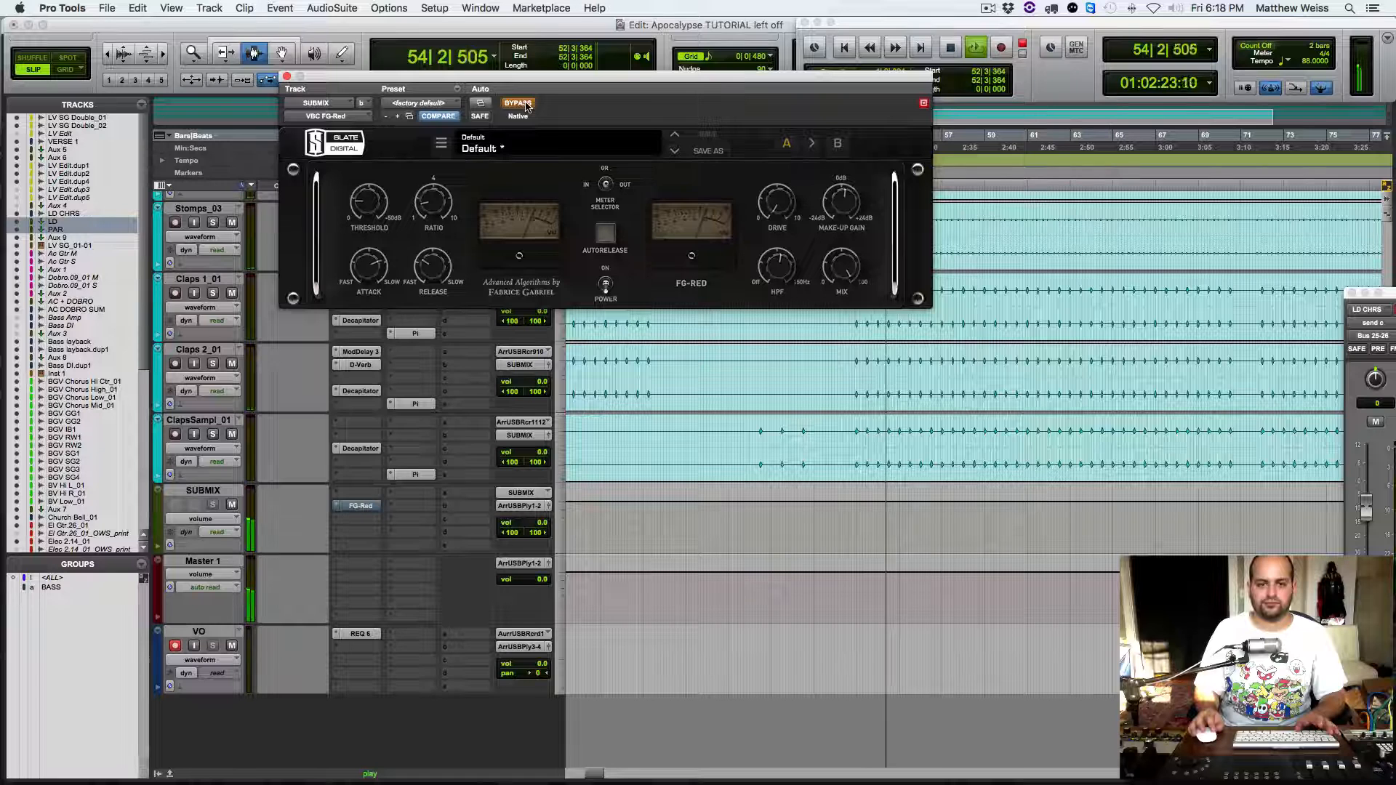
left_click(527, 104)
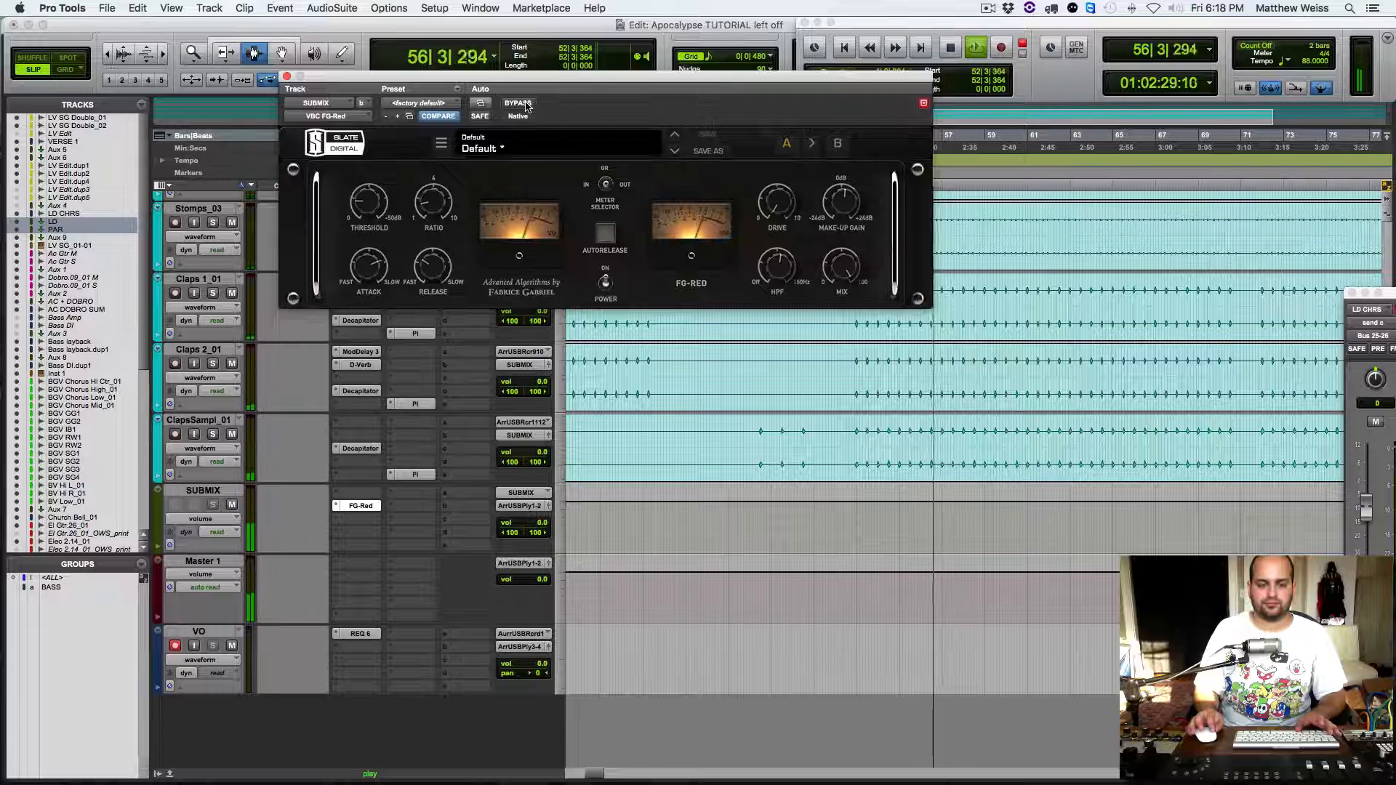
left_click(519, 104)
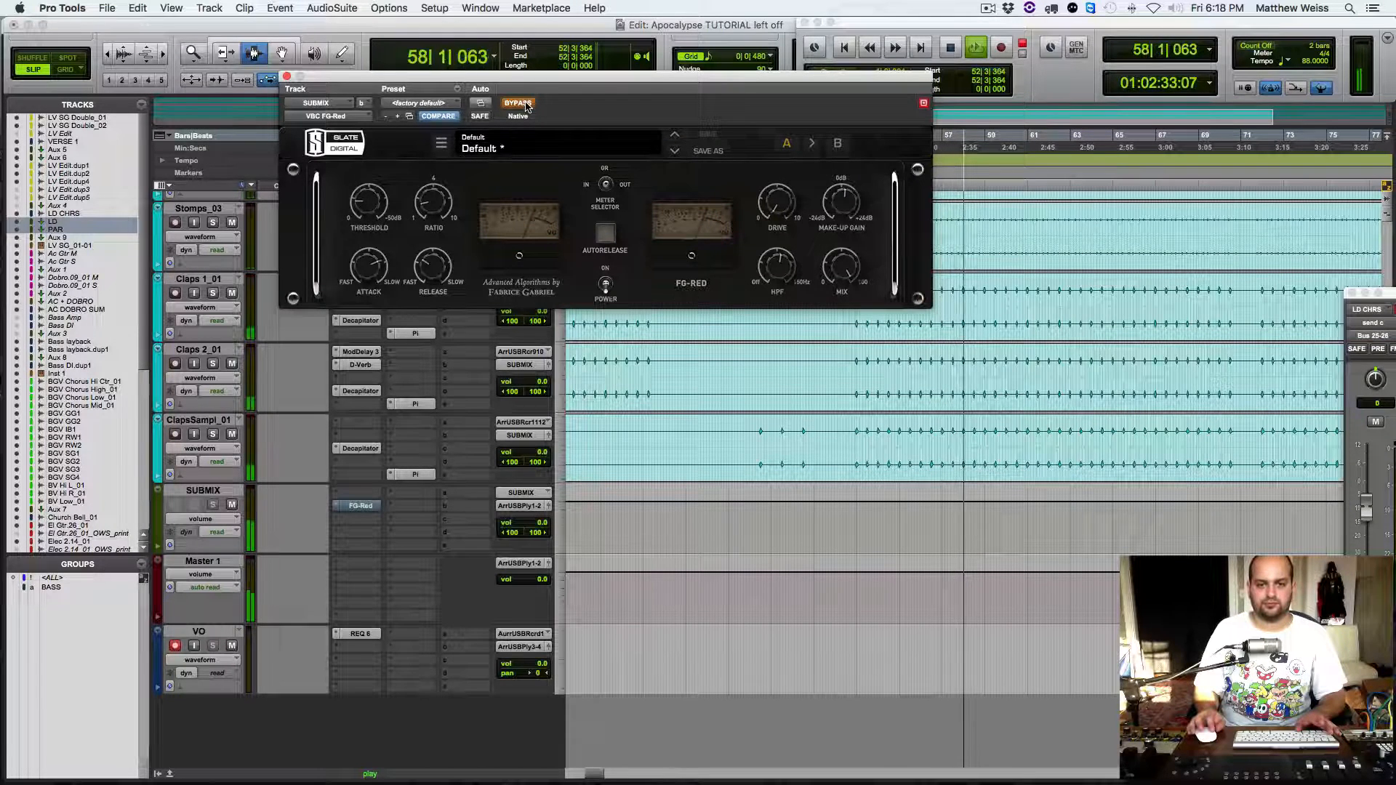
left_click(526, 106)
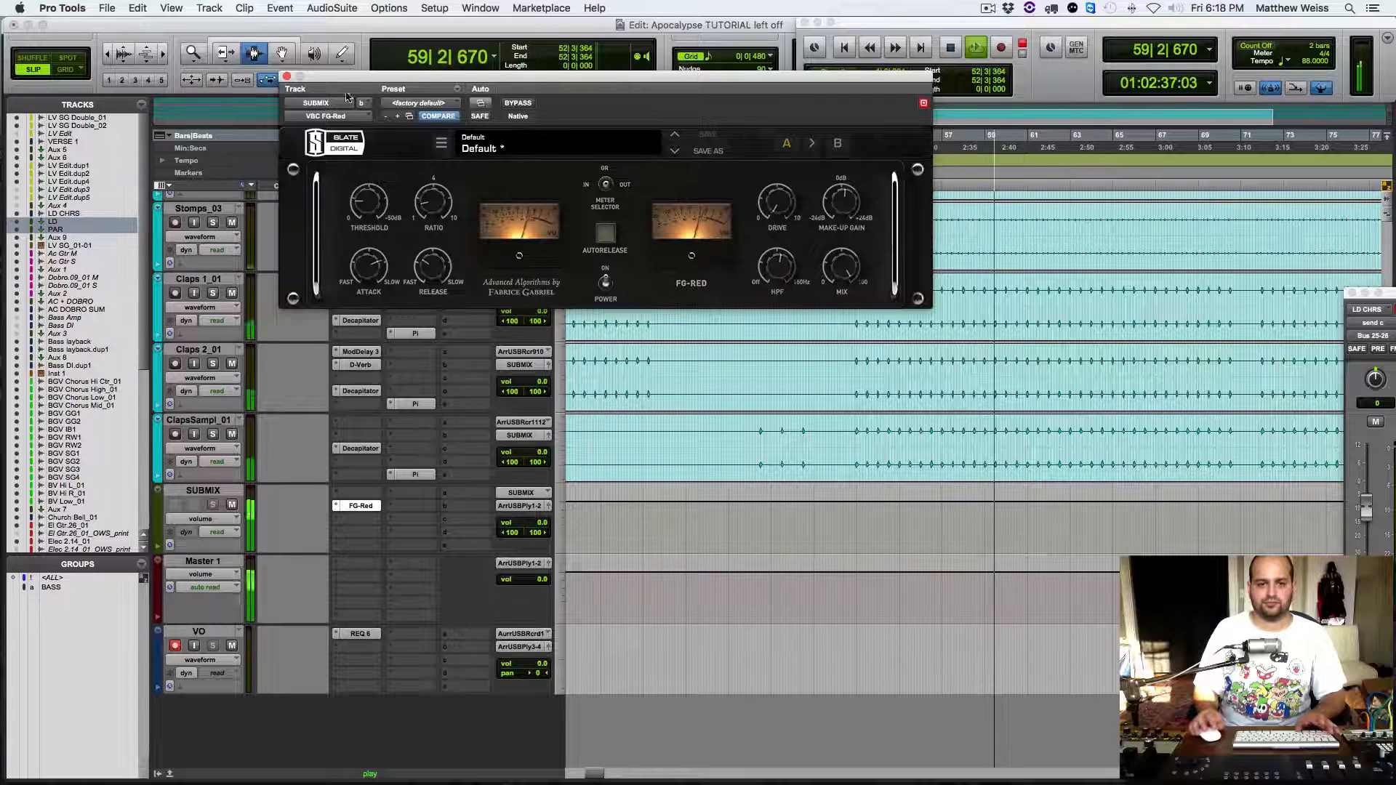
left_click(287, 77)
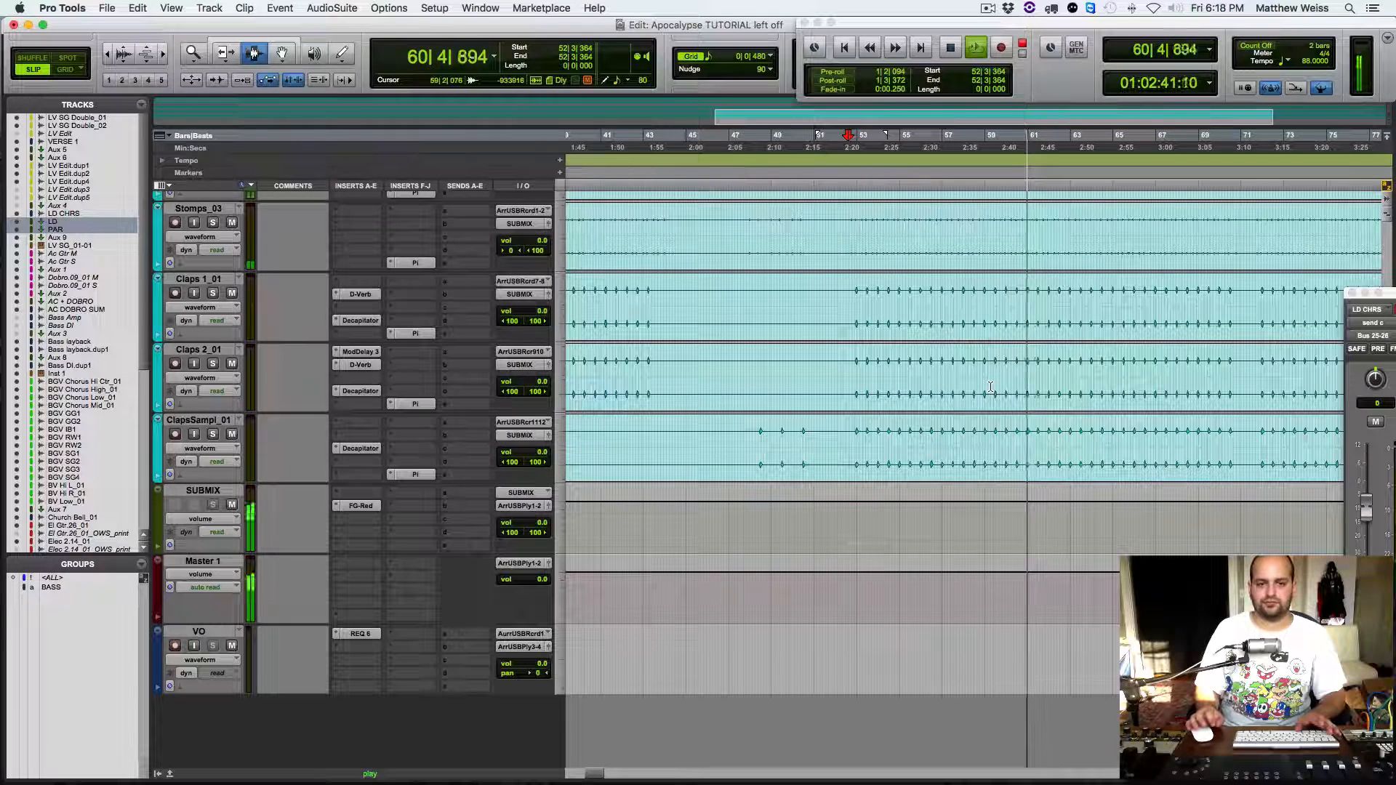
key("space")
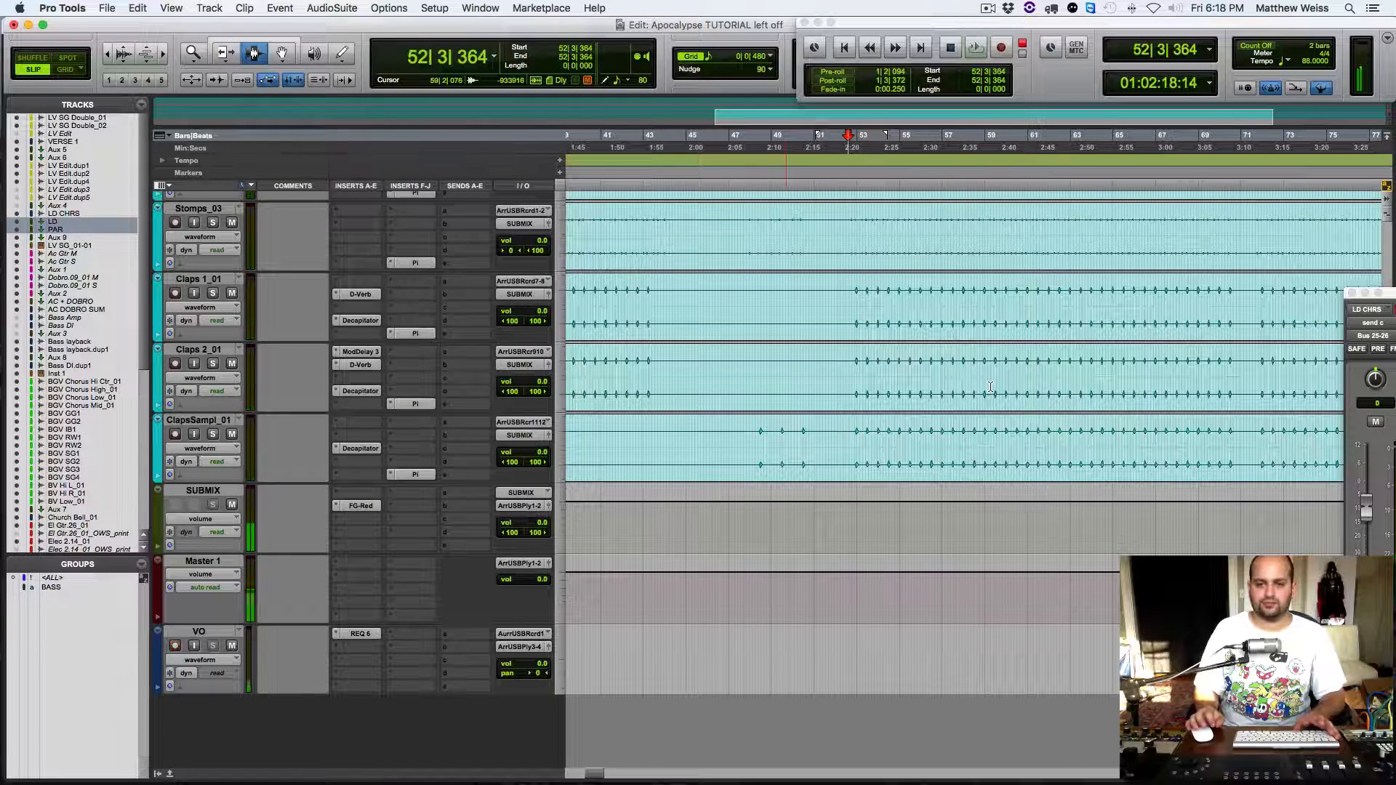